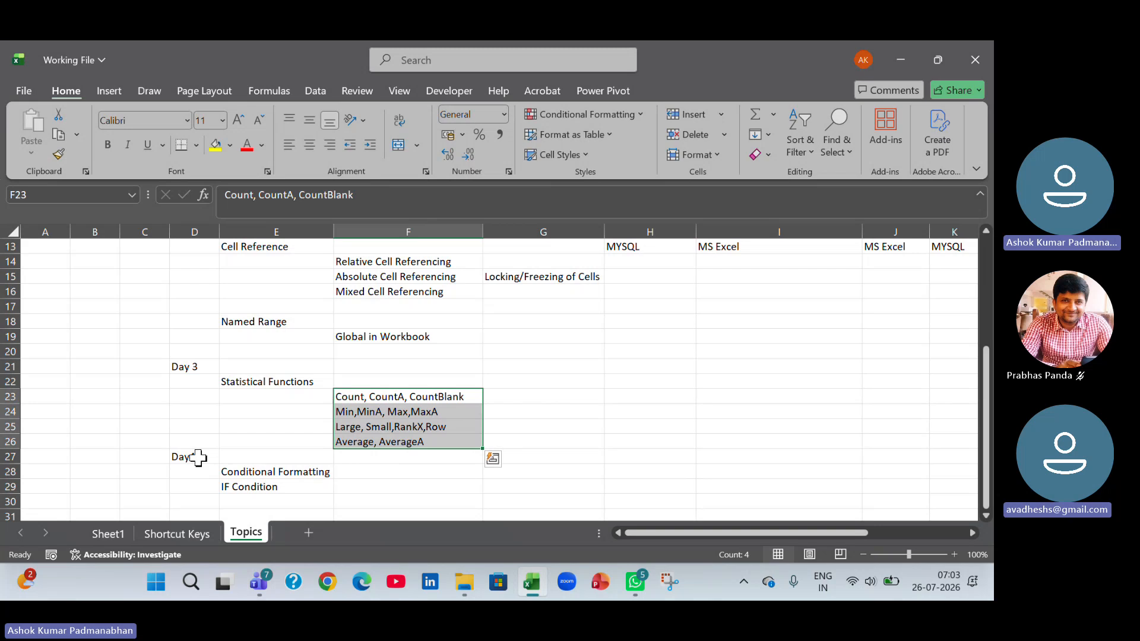
Move the Day4 topic block with its two entries down two rows so it starts in D29.
left_click_drag(190, 455, 263, 509)
scroll(499, 493, "down", 2)
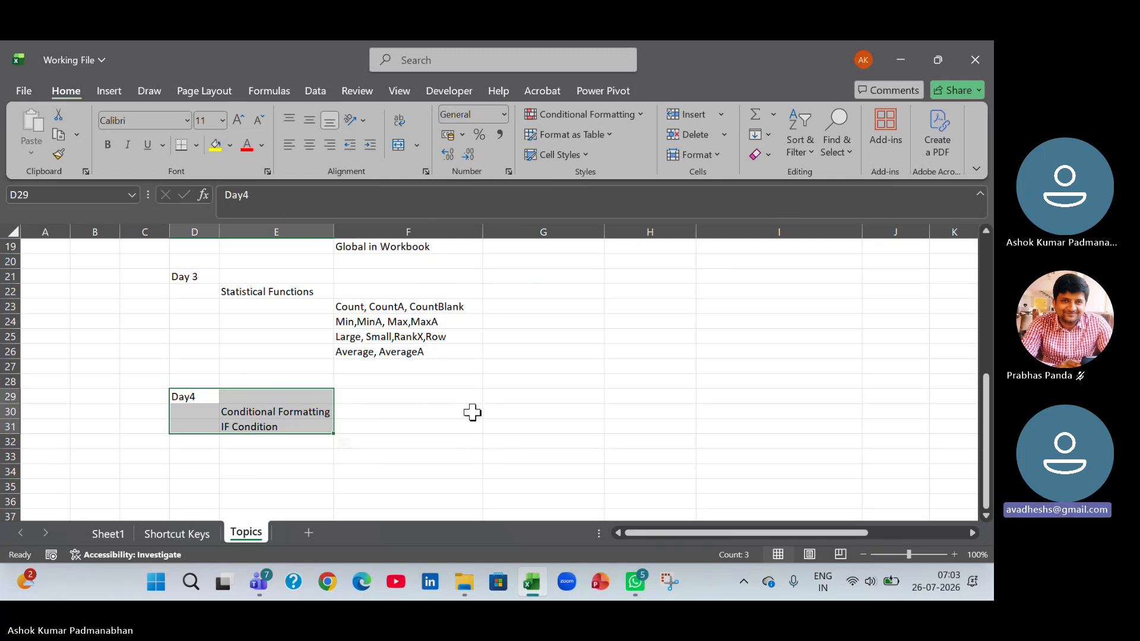
Change RankX to Rank.eq in the Day 3 functions list in F25 and save the workbook.
left_click(420, 336)
double_click(420, 336)
key("BackSpace")
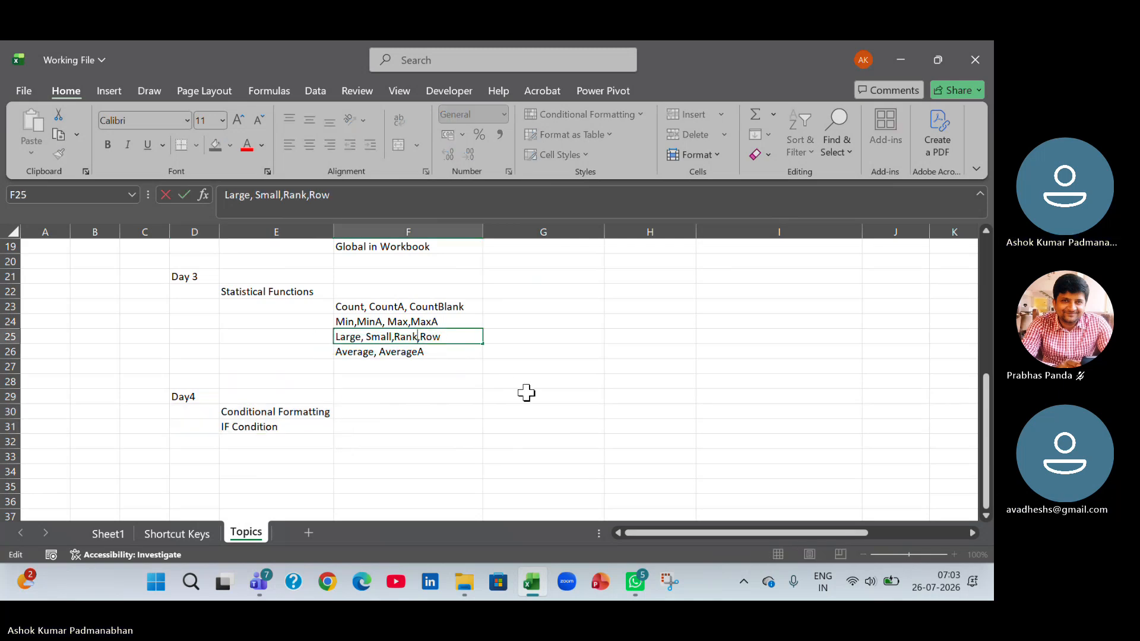
type(".eq")
key("Return")
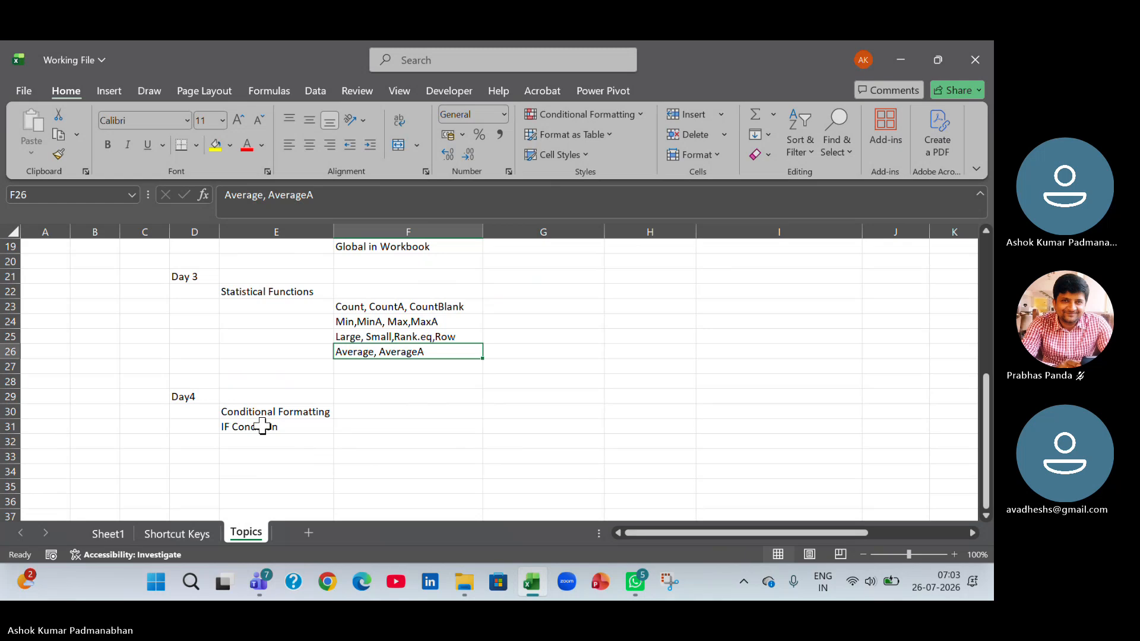
key("ctrl+s")
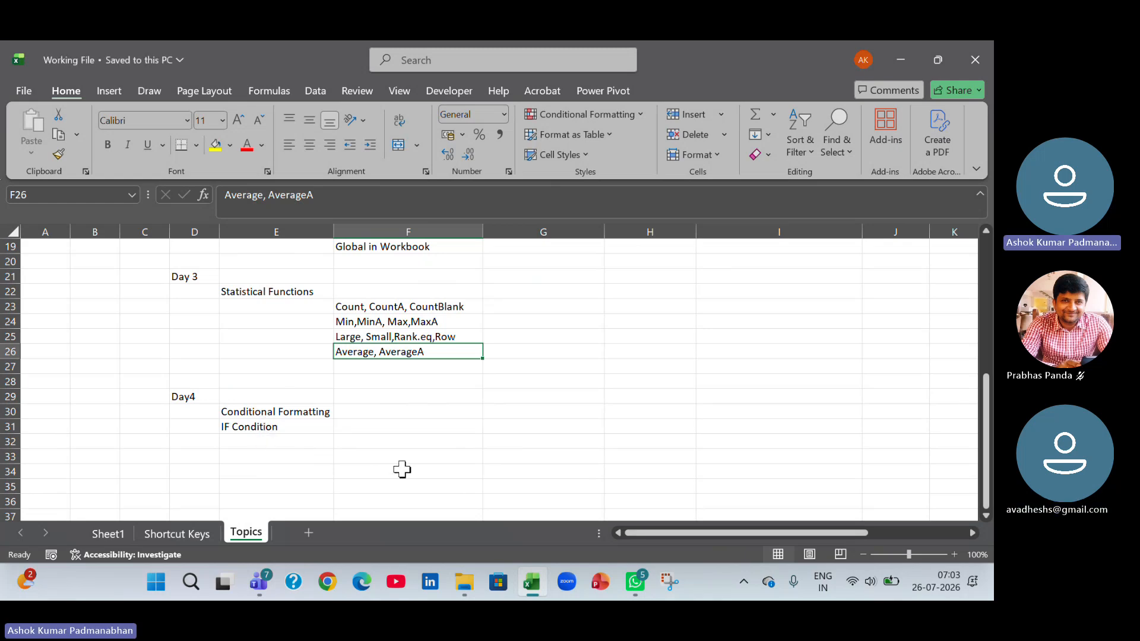
left_click(289, 412)
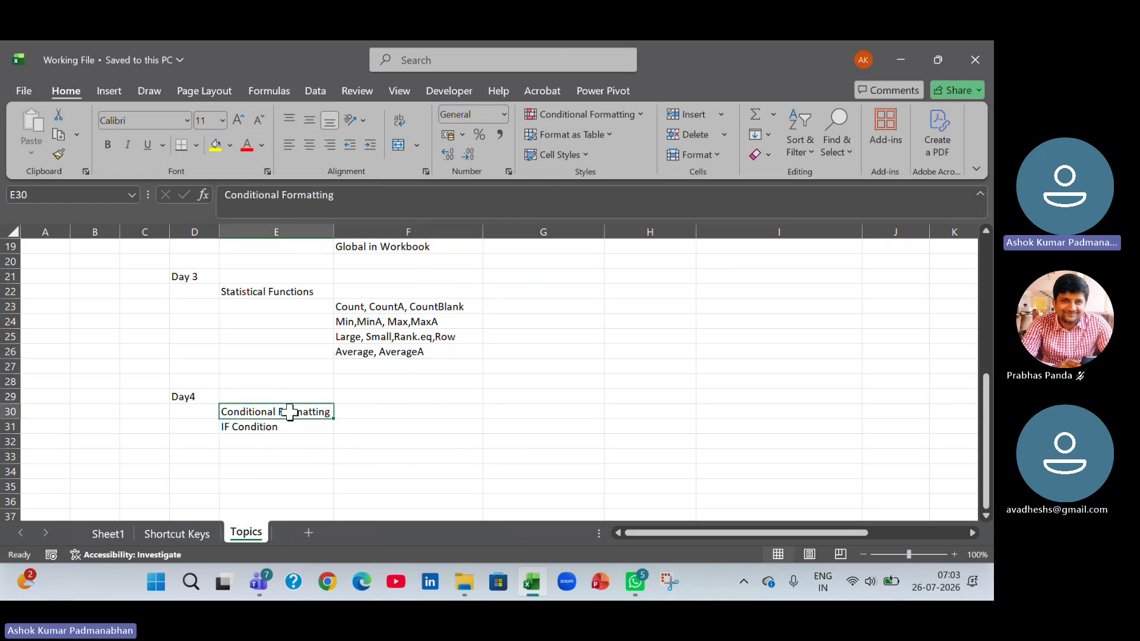
left_click(292, 427)
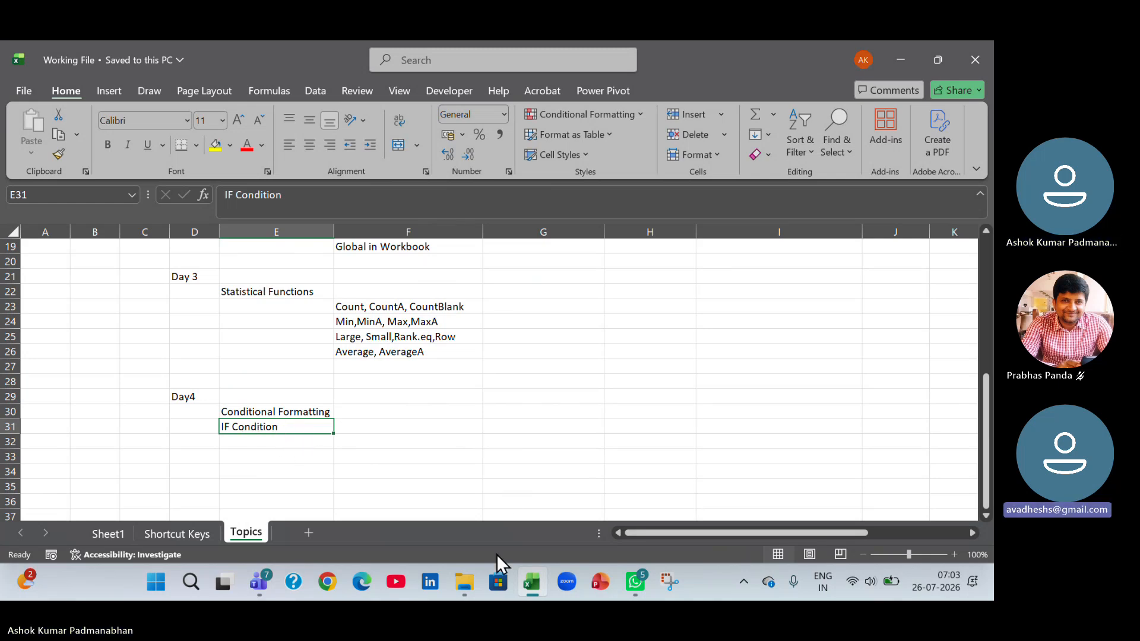
Switch to File Explorer, duplicate the Draft folder tab and browse the copy to Source > MS Excel Practice Files.
mouse_move(473, 585)
left_click(473, 522)
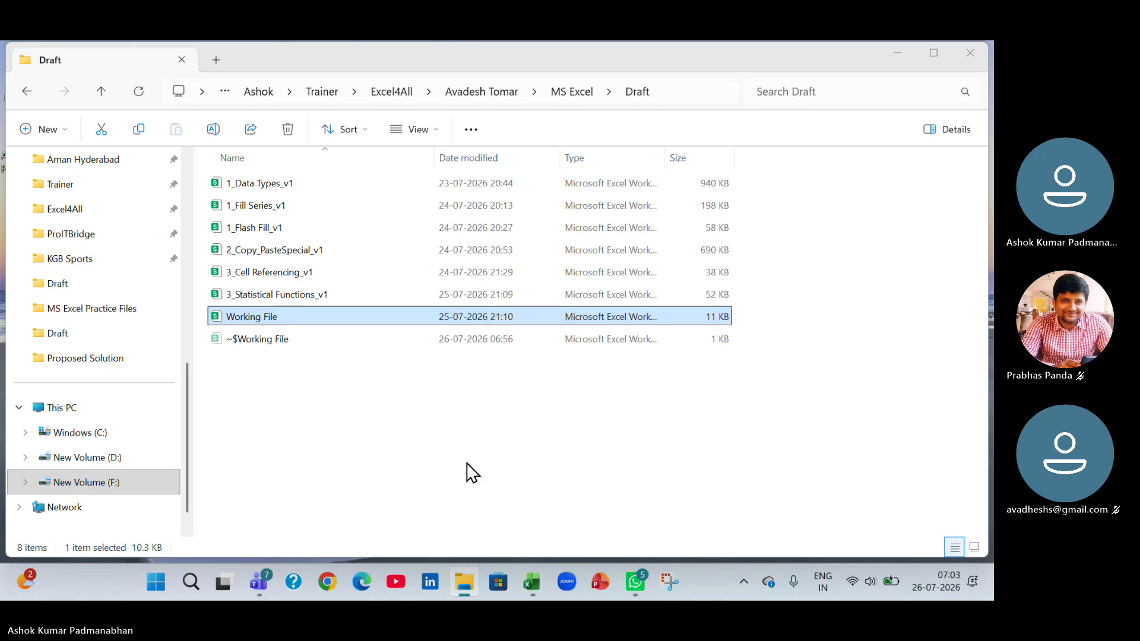
left_click(155, 56)
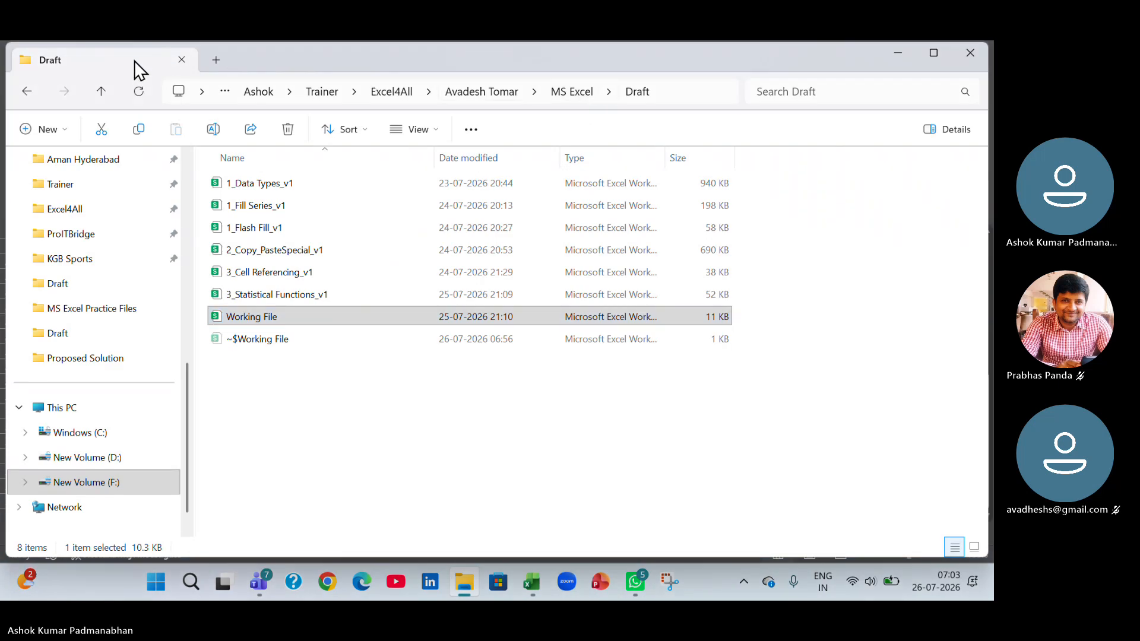
right_click(134, 60)
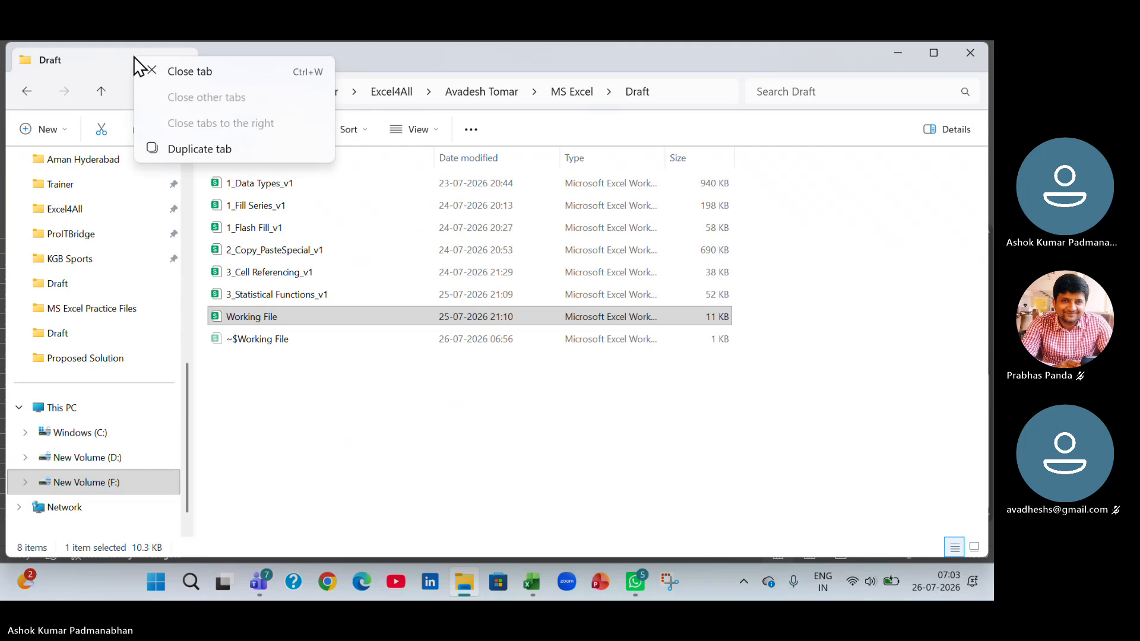
left_click(175, 144)
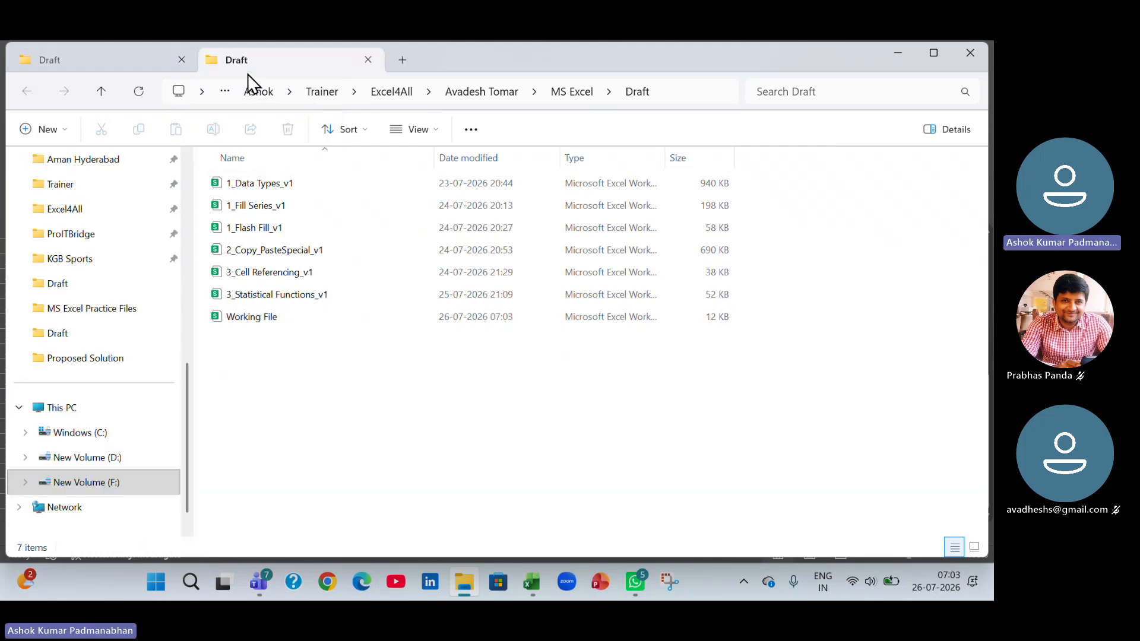
left_click(585, 94)
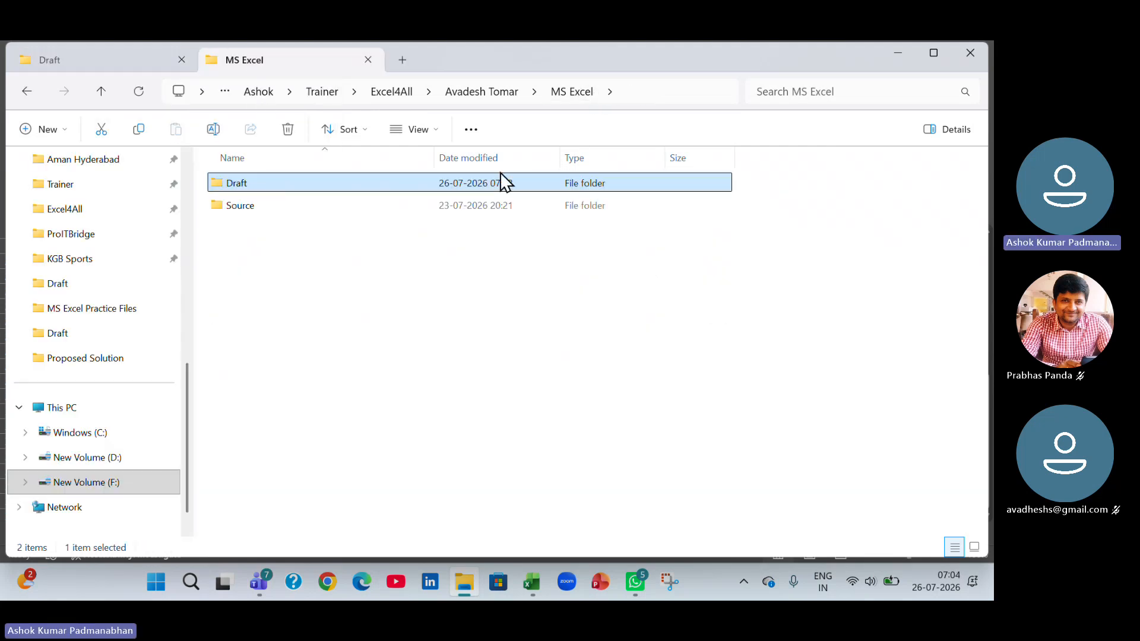
double_click(323, 206)
double_click(313, 185)
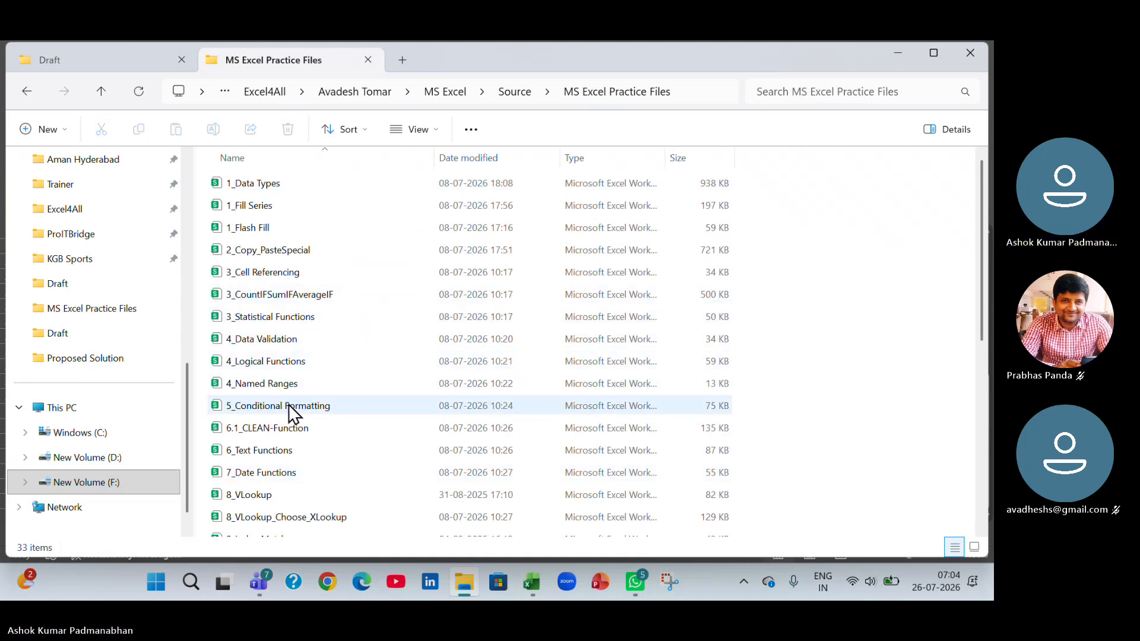
Copy the 5_Conditional Formatting workbook from MS Excel Practice Files into the Draft folder.
left_click(289, 407)
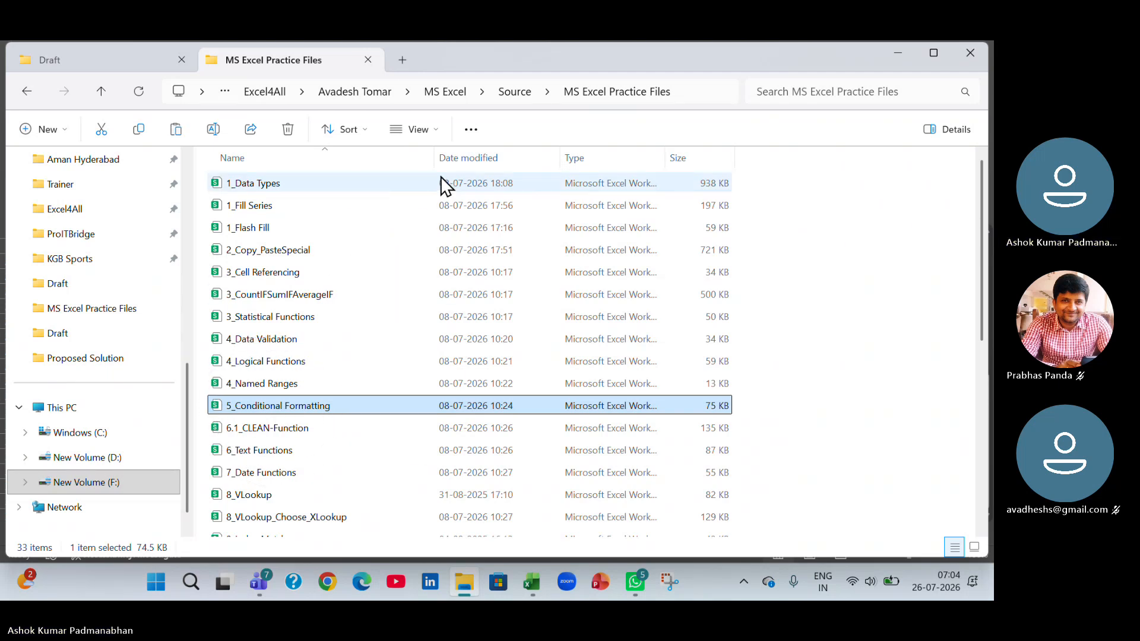
left_click(148, 59)
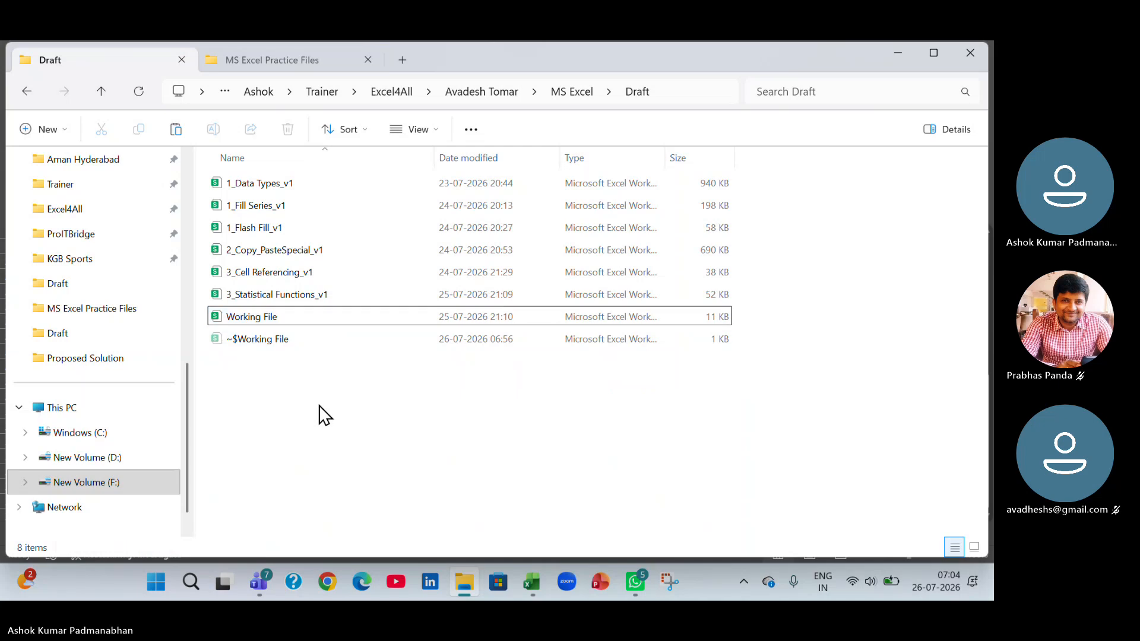
key("ctrl+v")
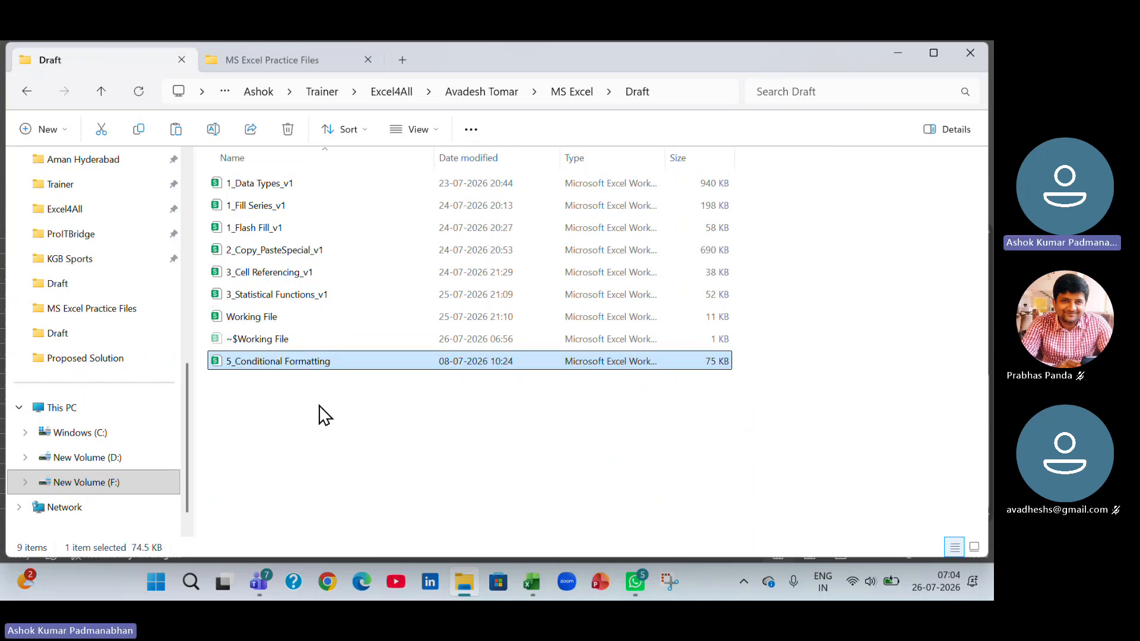
Rename the copied workbook in the Draft folder as 5_Conditional Formatting_v1.
key("F2")
key("End")
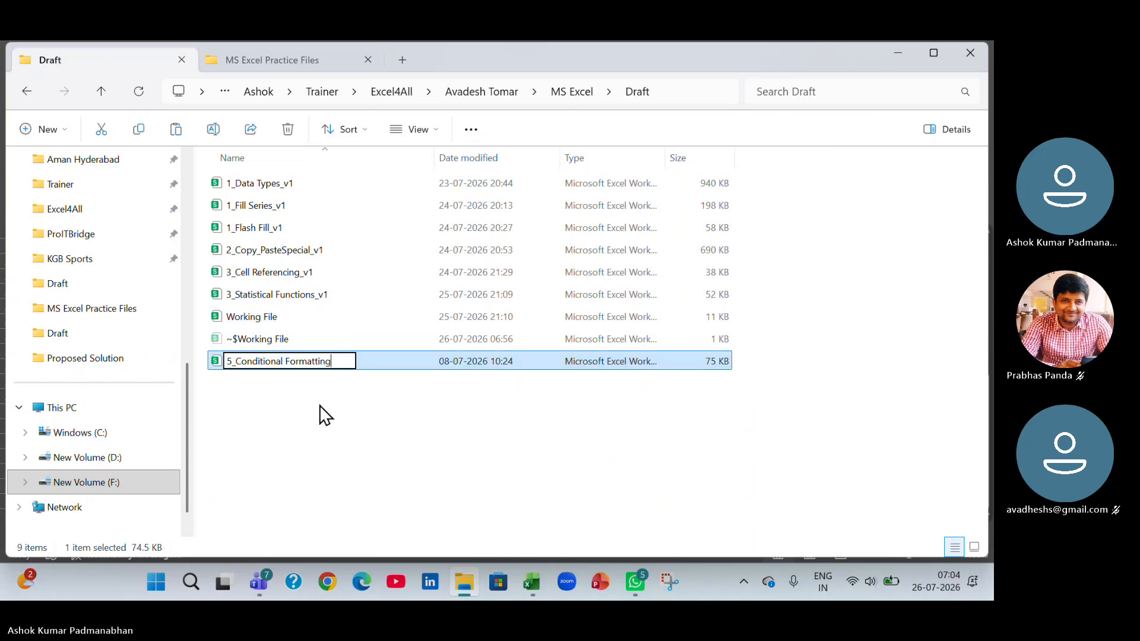
type("_v1")
key("Return")
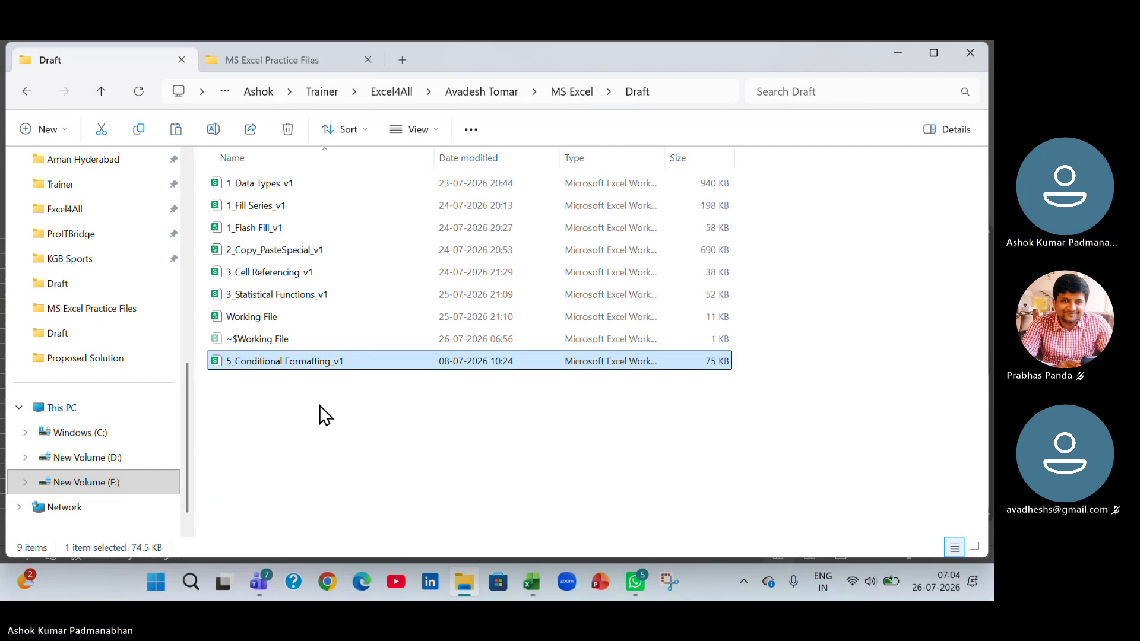
Open 5_Conditional Formatting_v1 in Excel and show the beginning of the Conditional Formatting sheet.
key("Return")
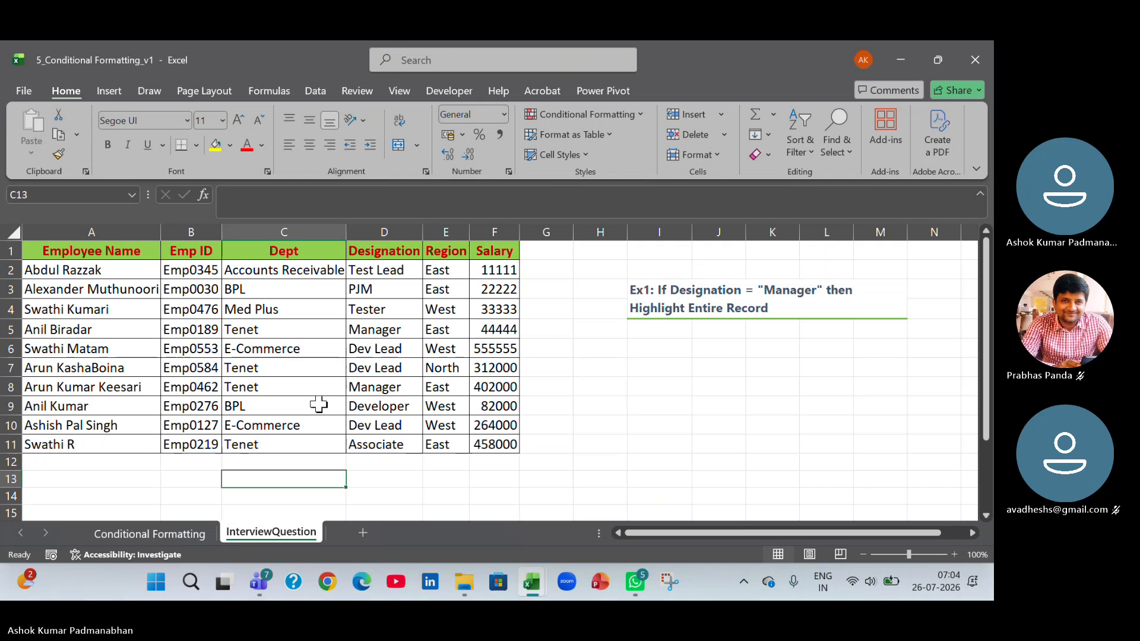
key("ctrl+Page_Up")
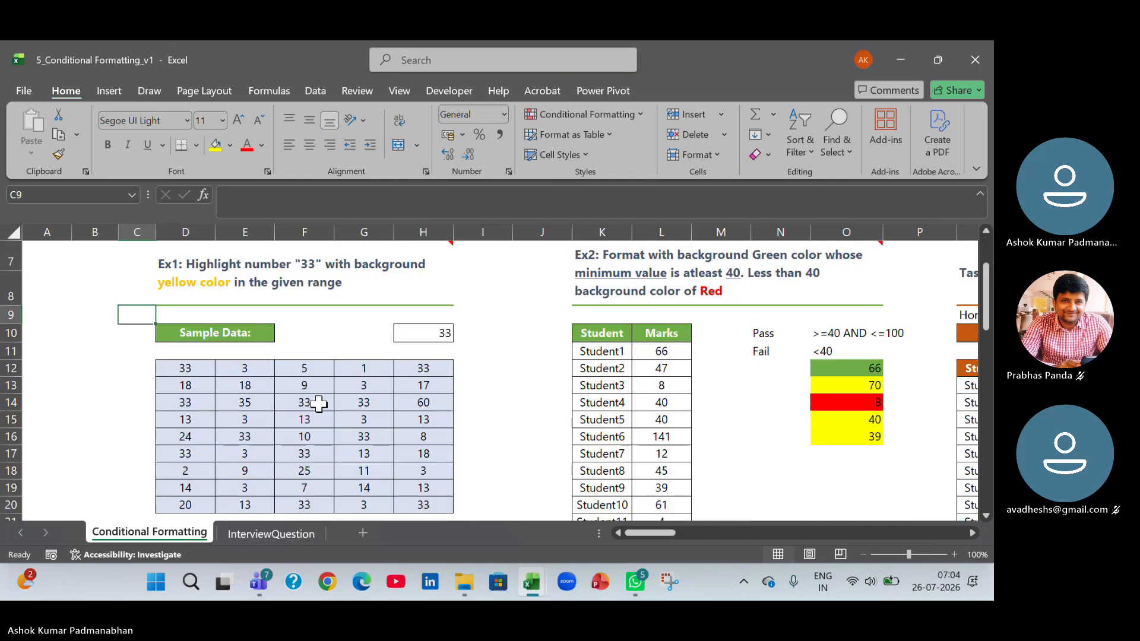
scroll(319, 404, "up", 2)
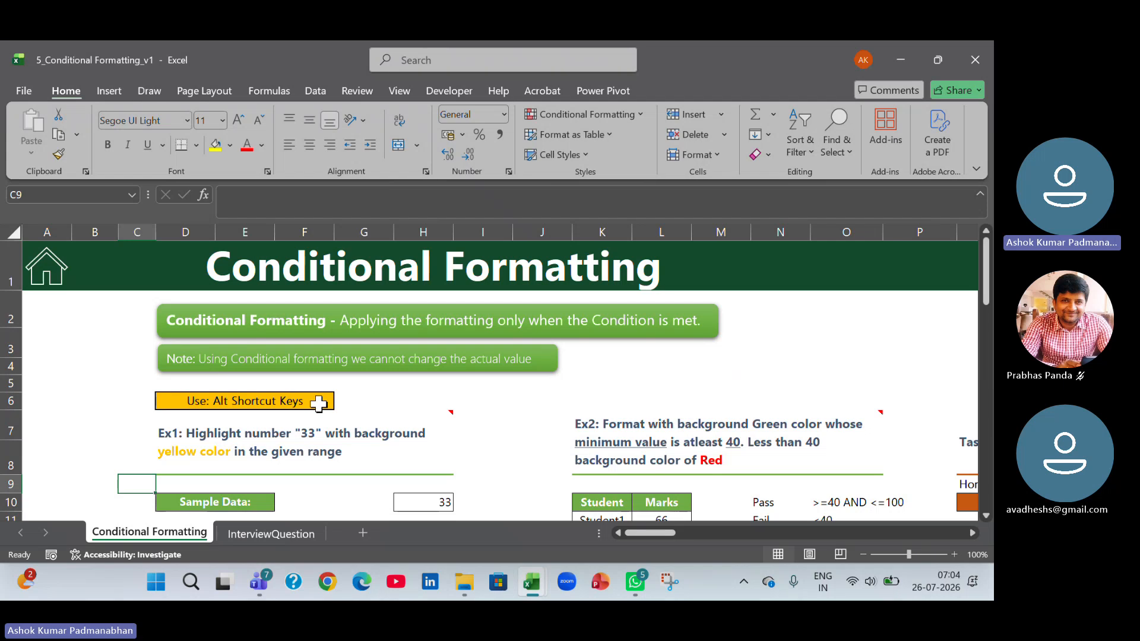
Switch to the Working File workbook and examine the blue formatted table in J2:N10 of the Topics sheet.
key("alt+Tab")
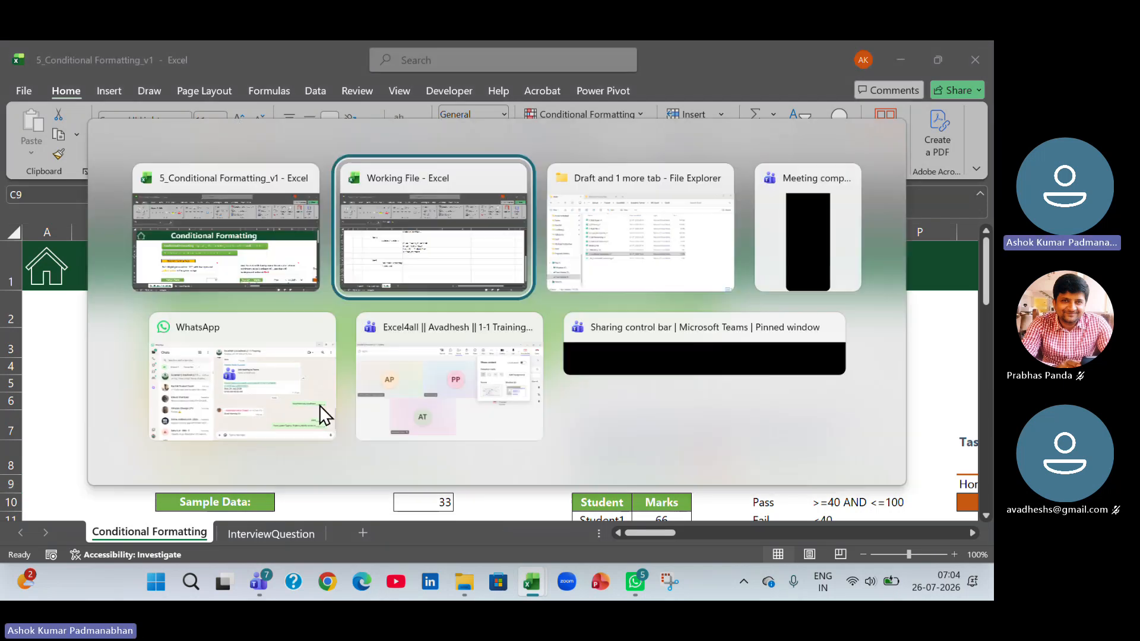
scroll(358, 371, "up", 4)
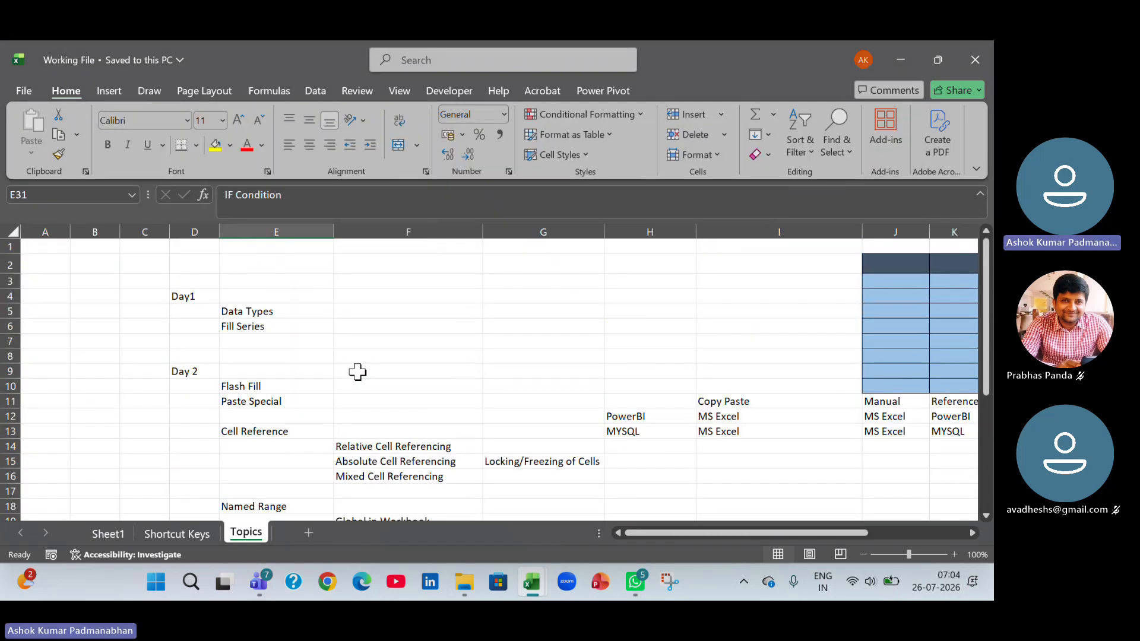
left_click(263, 345)
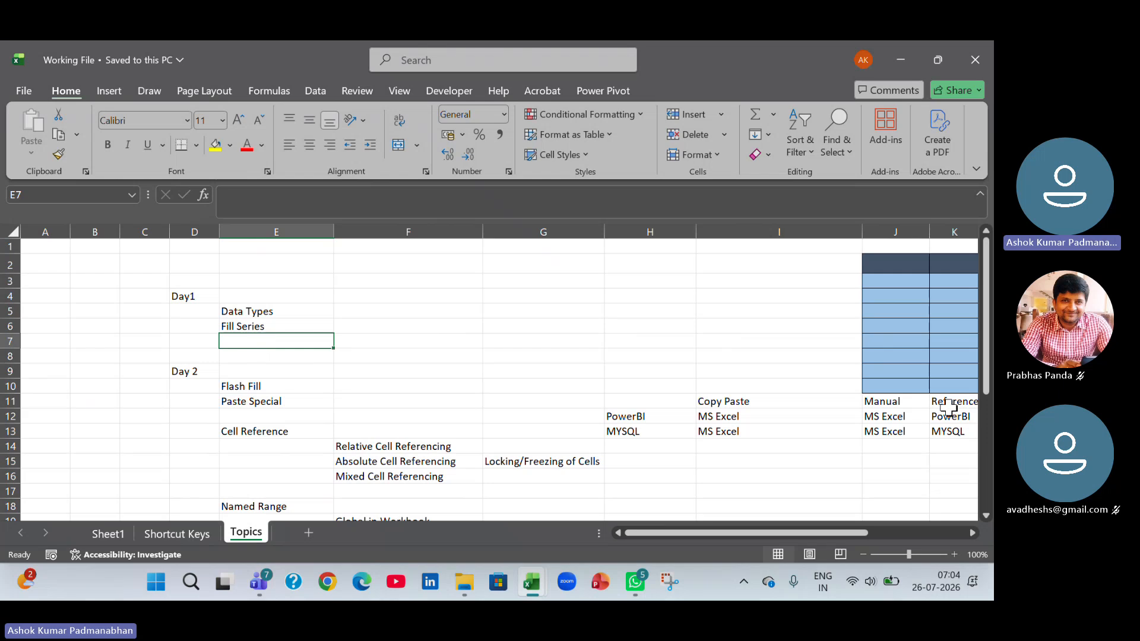
left_click_drag(825, 533, 921, 532)
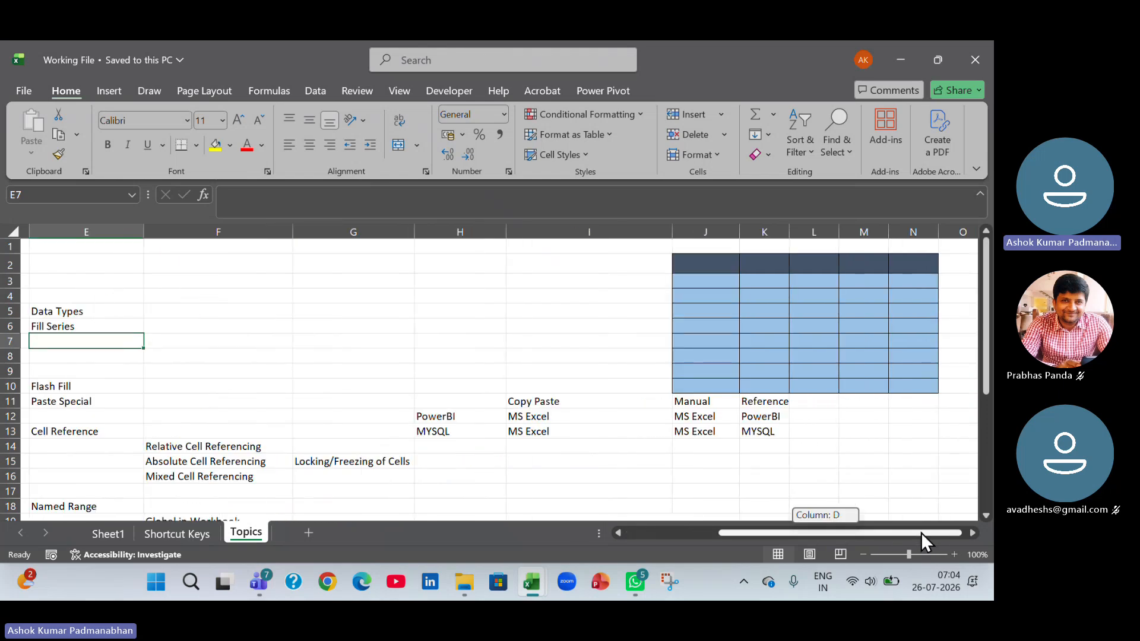
left_click_drag(710, 265, 915, 384)
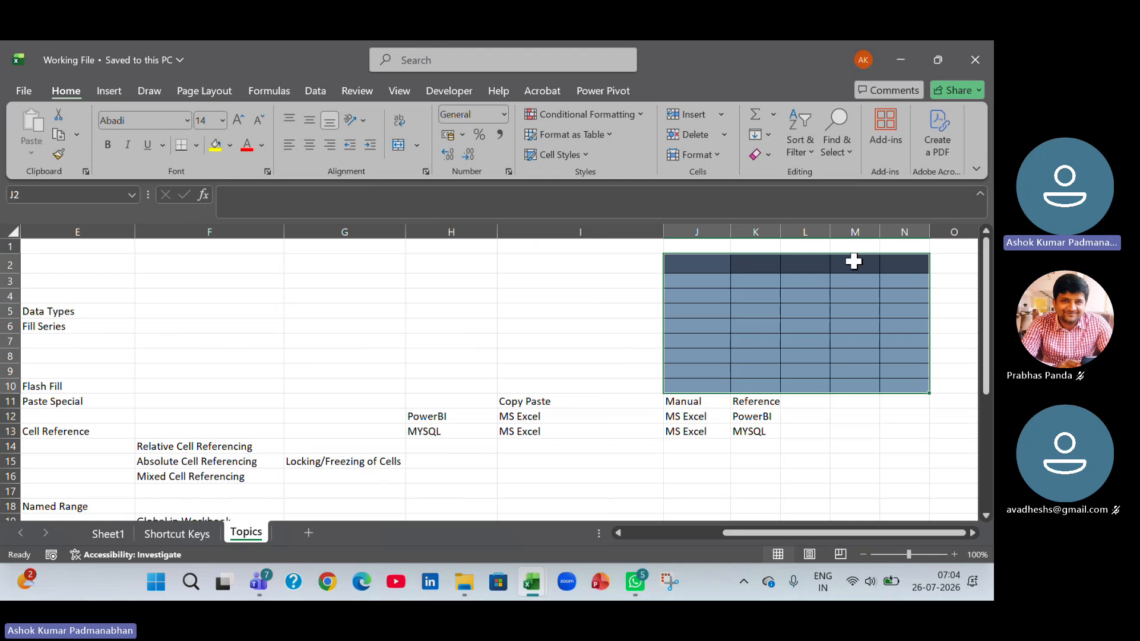
Add the topic "Cell Formatting" in E7 under Fill Series in the Day1 list.
left_click_drag(771, 533, 662, 533)
left_click(257, 342)
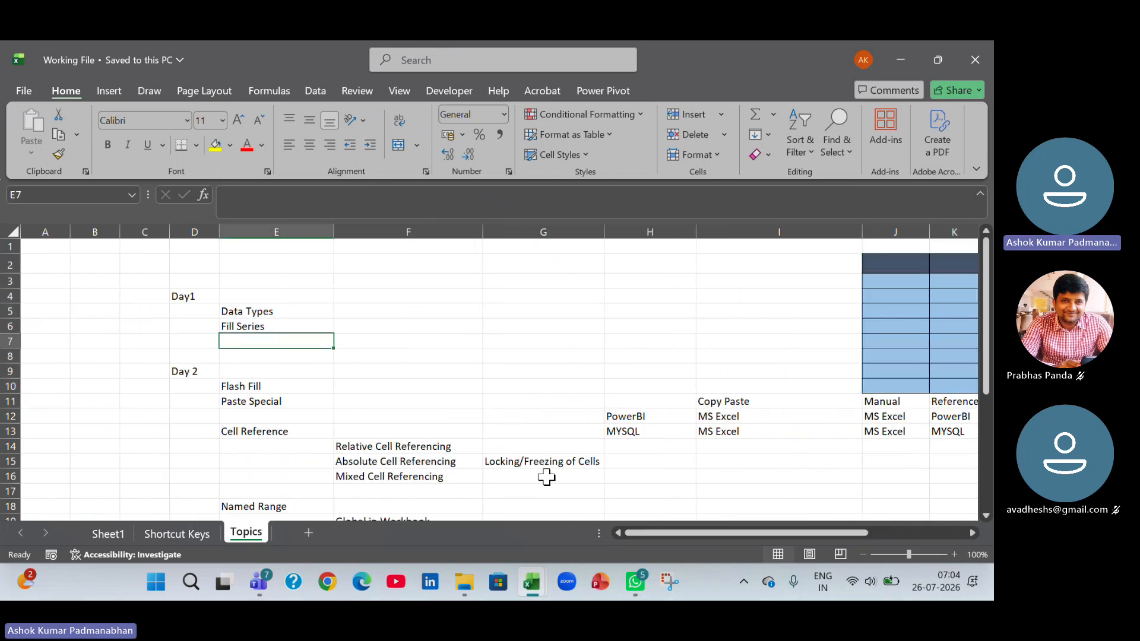
type("CellForma")
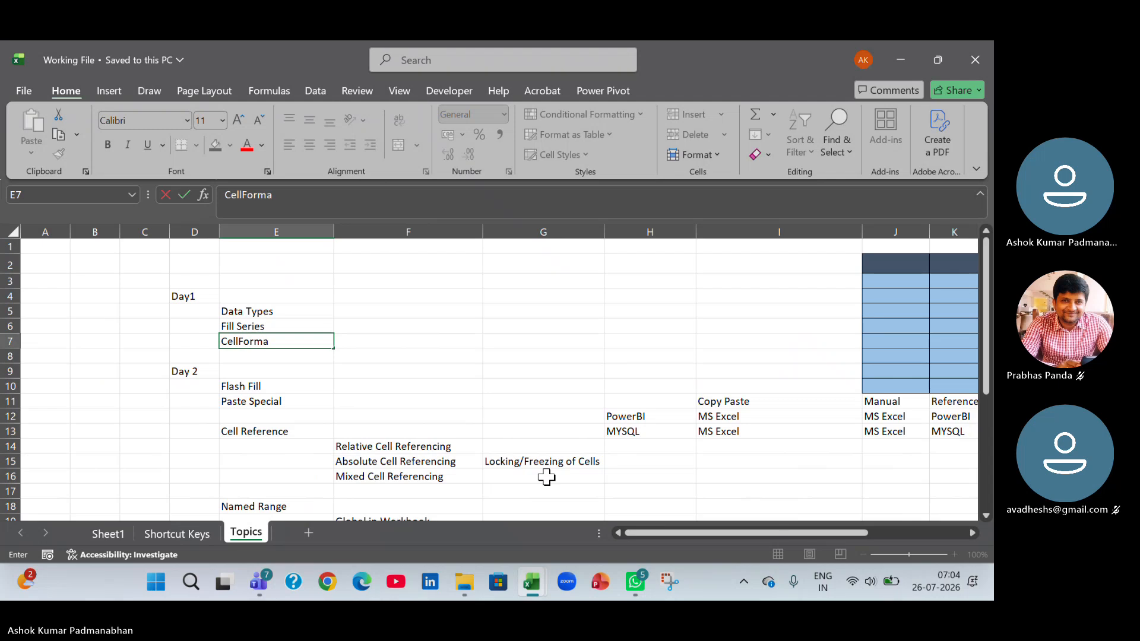
key("BackSpace")
key("BackSpace")
key("BackSpace")
key("BackSpace")
key("BackSpace")
type("Formatting")
key("Return")
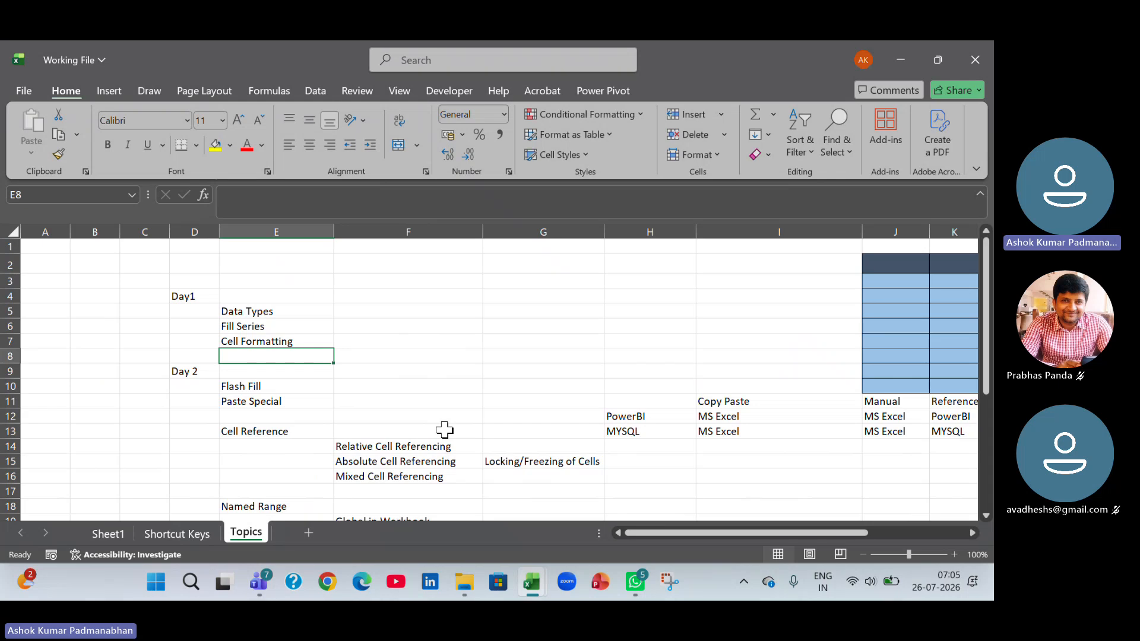
Switch back to 5_Conditional Formatting_v1 and select the Ex1 sample data range D12:H20.
key("ctrl+Tab")
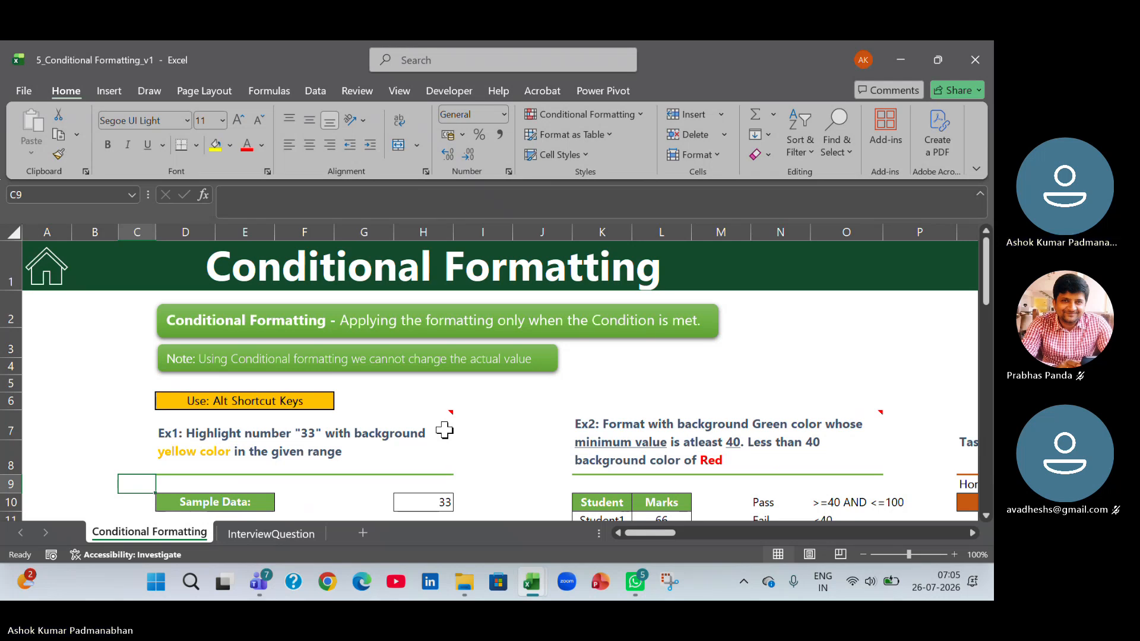
scroll(445, 429, "down", 1)
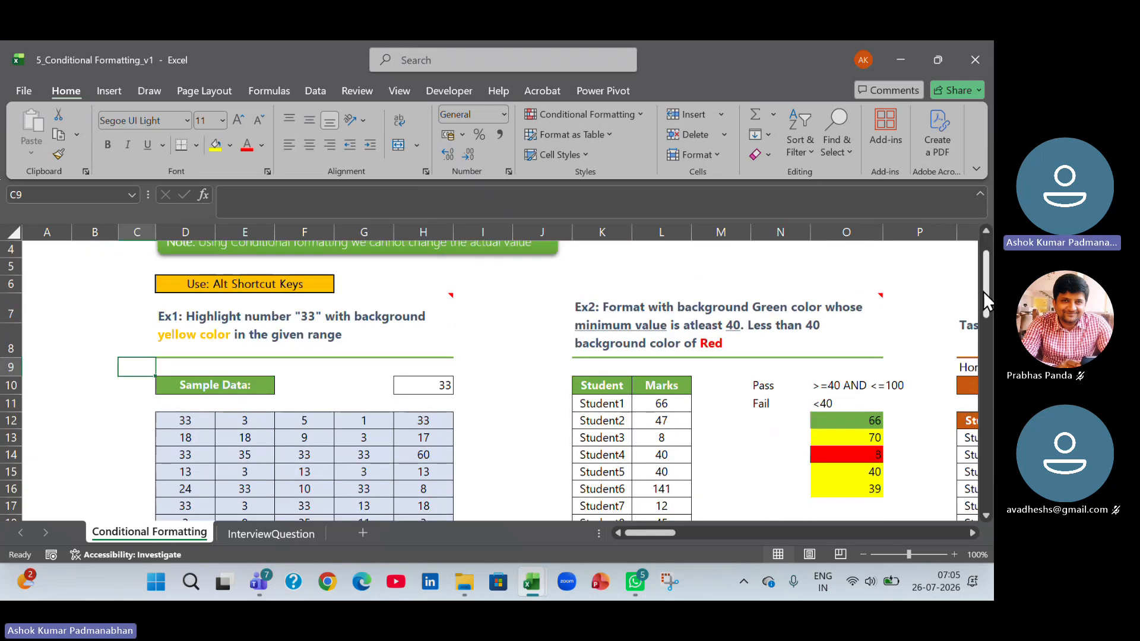
scroll(983, 291, "down", 1)
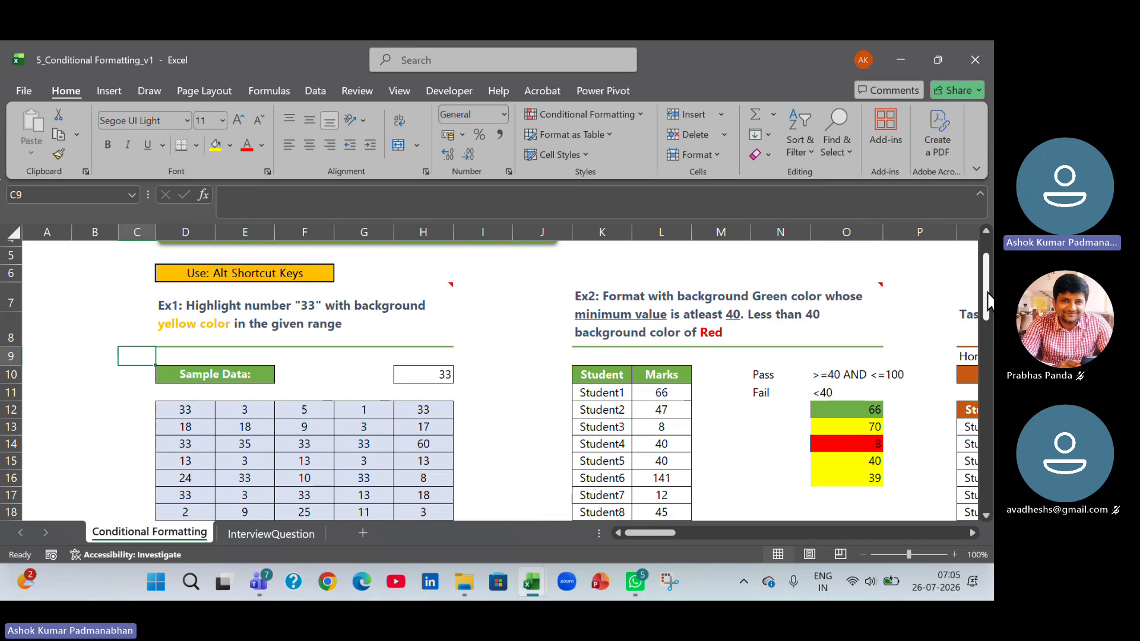
left_click_drag(987, 299, 989, 313)
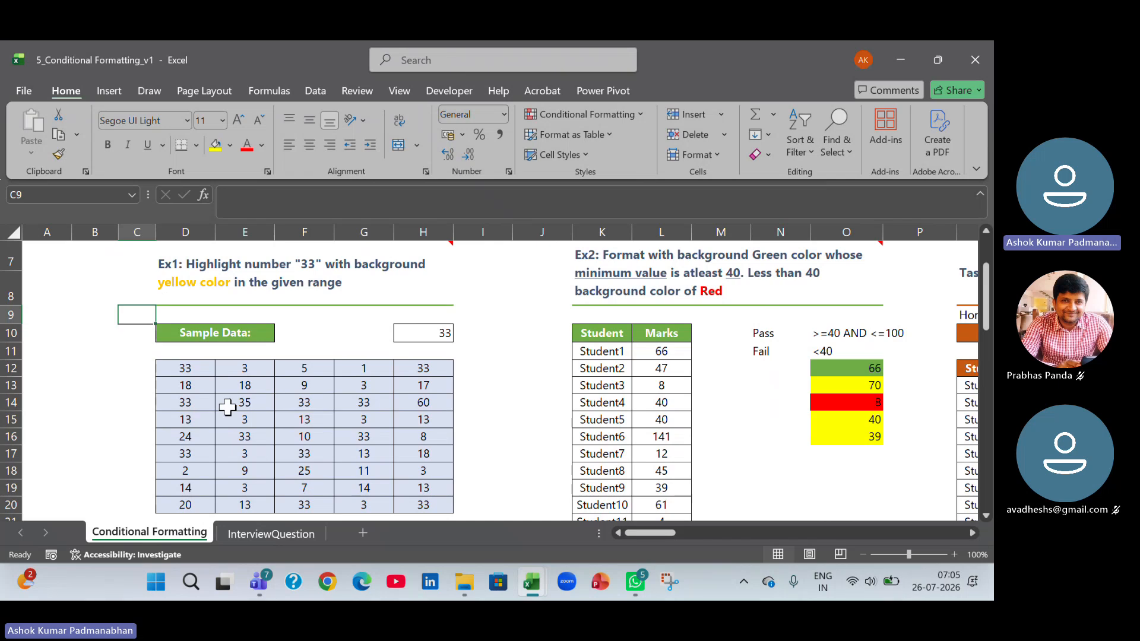
left_click(186, 315)
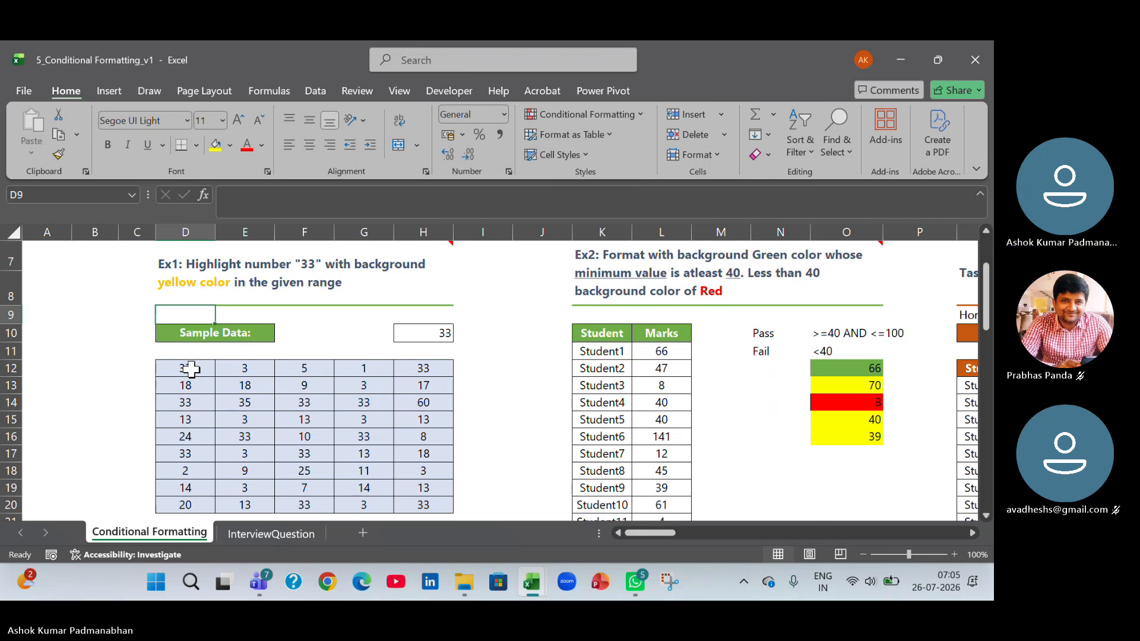
left_click_drag(191, 370, 420, 502)
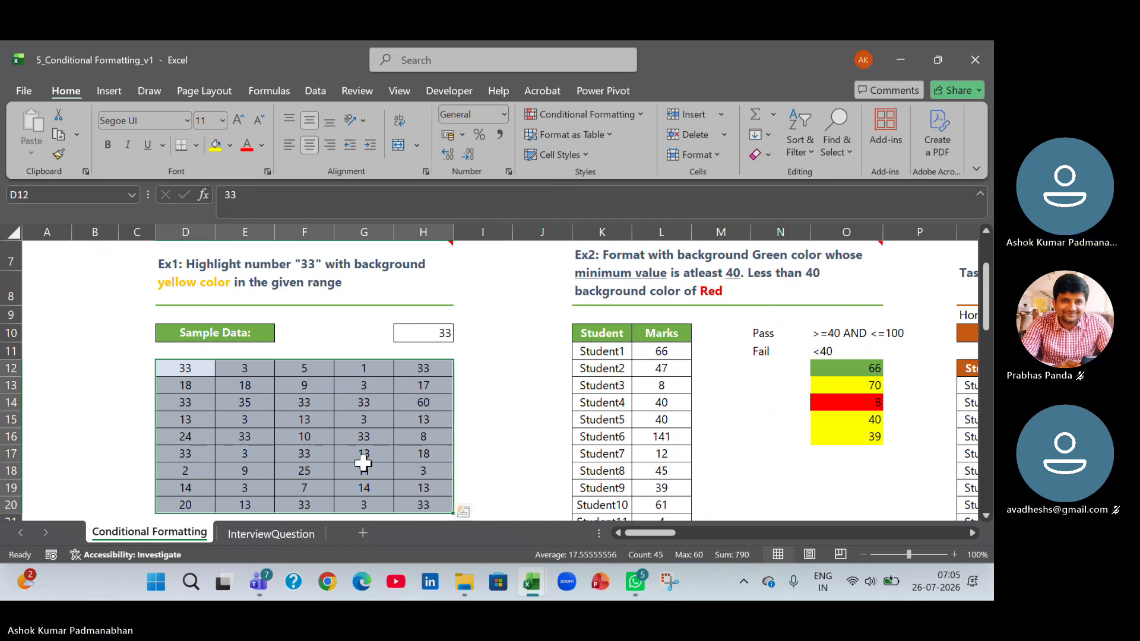
scroll(364, 463, "up", 1)
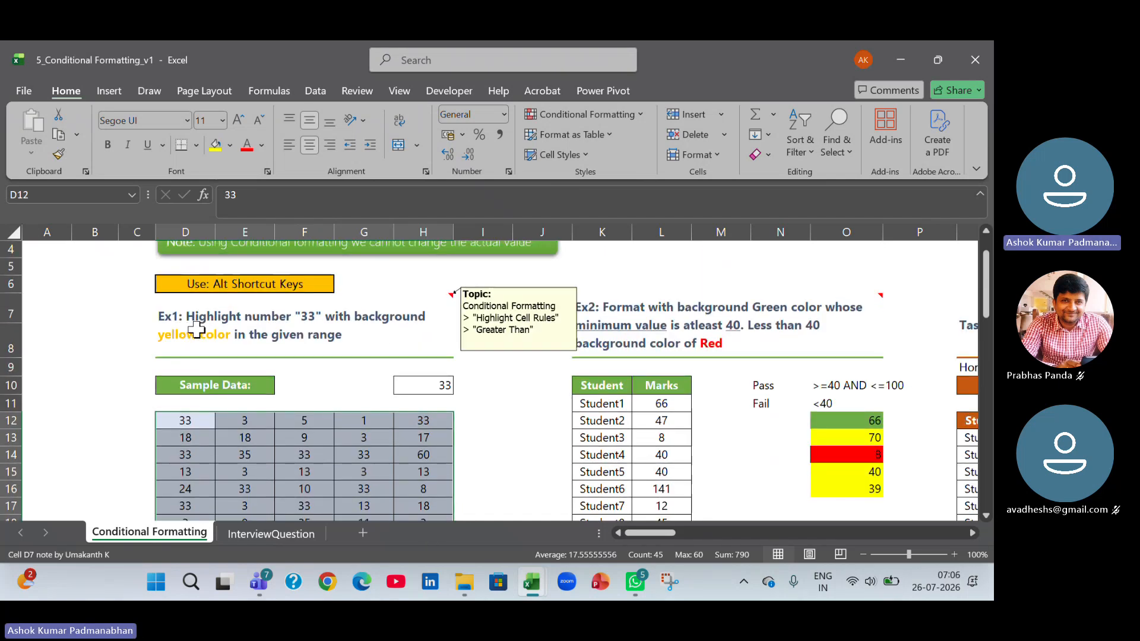
Review the Ex1 task text in D7 and the sample data range below it.
left_click(197, 328)
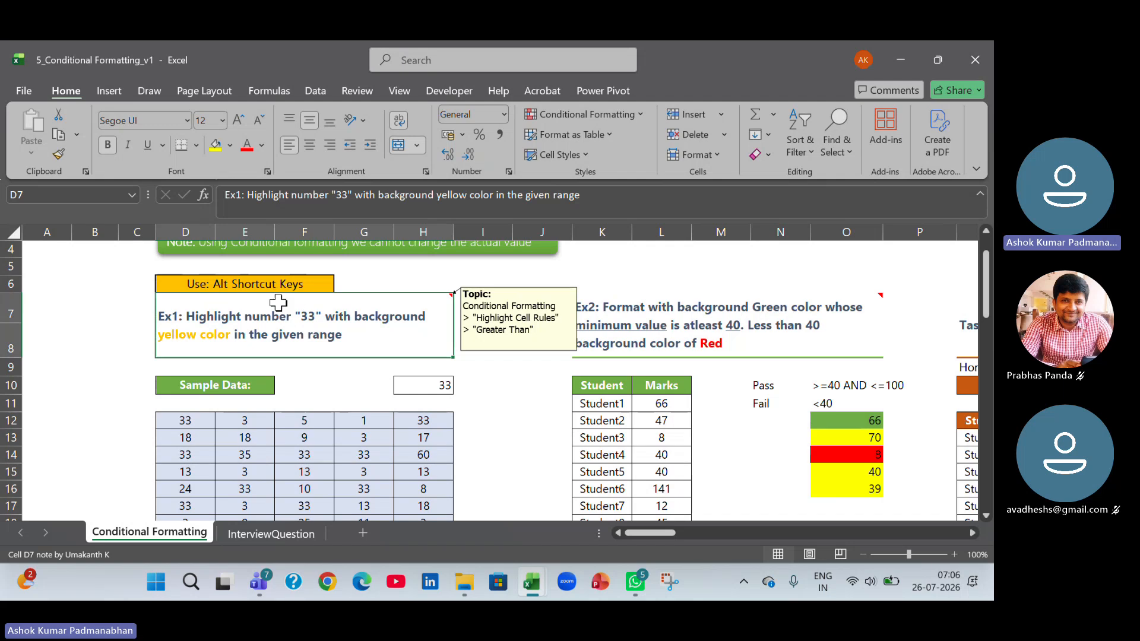
left_click_drag(200, 422, 440, 489)
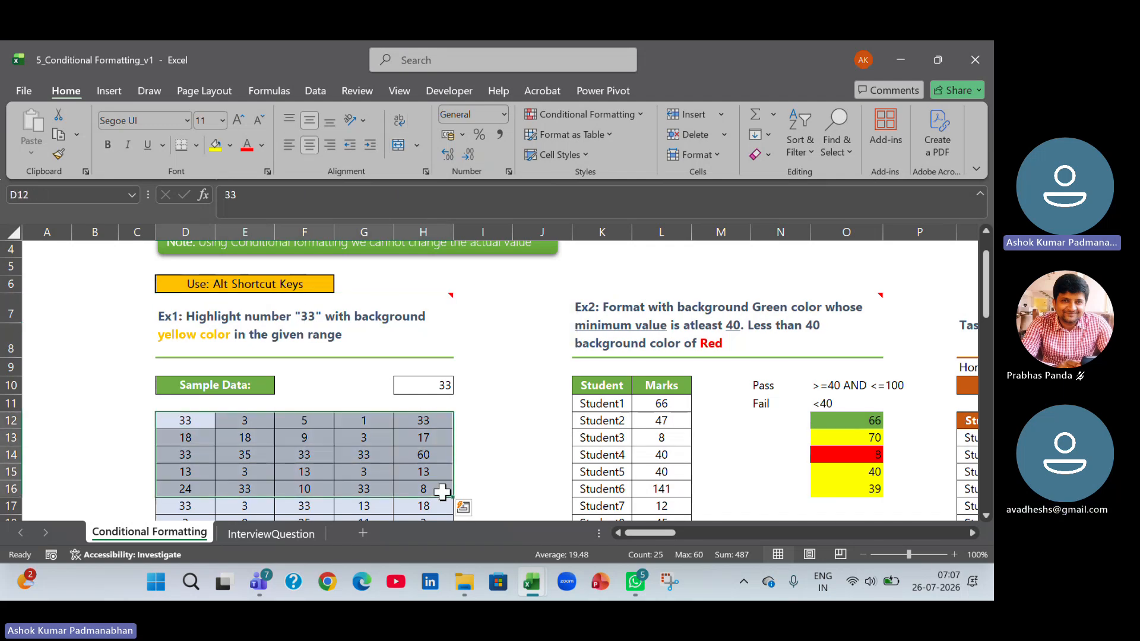
left_click(298, 335)
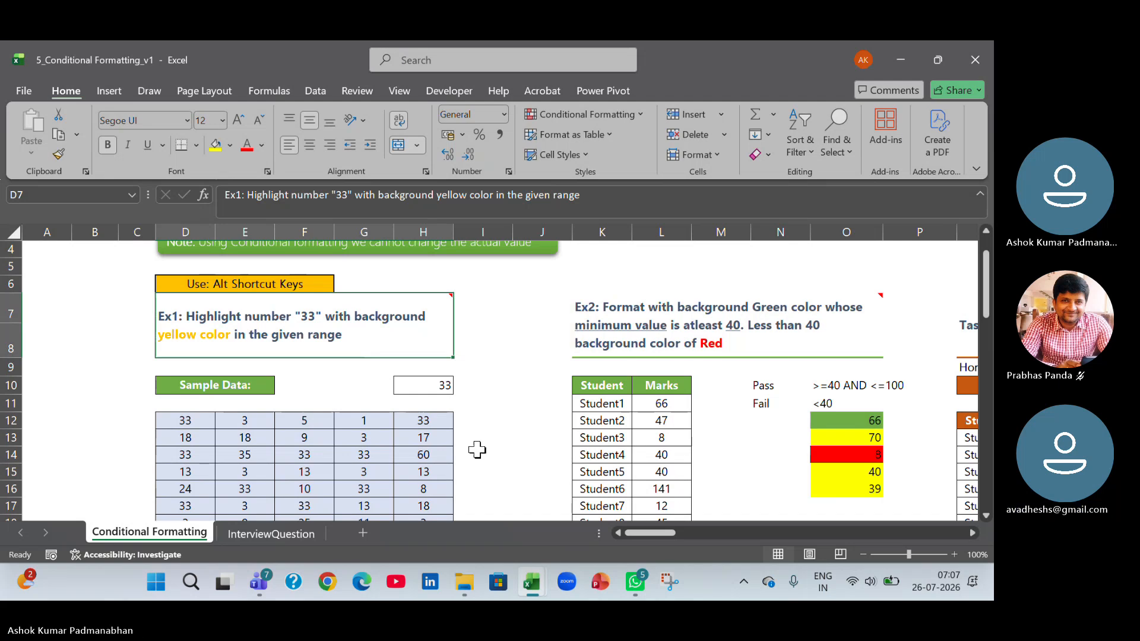
scroll(477, 450, "down", 2)
scroll(477, 450, "up", 1)
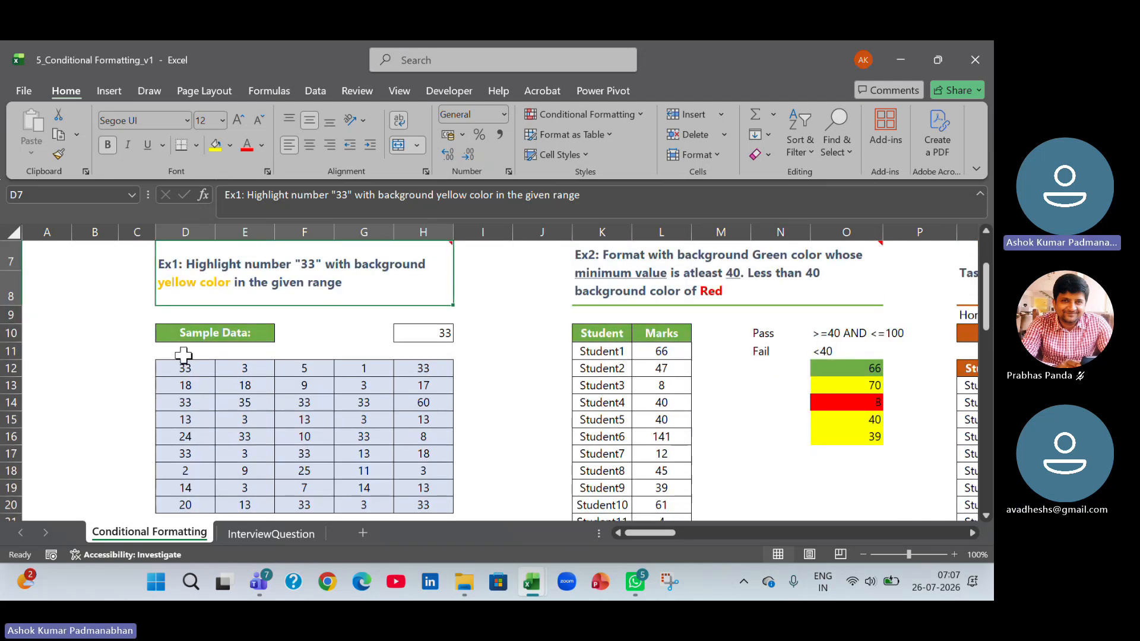
Remove the fill colour and all borders from the Ex1 sample data in D12:H20.
left_click_drag(186, 365, 425, 504)
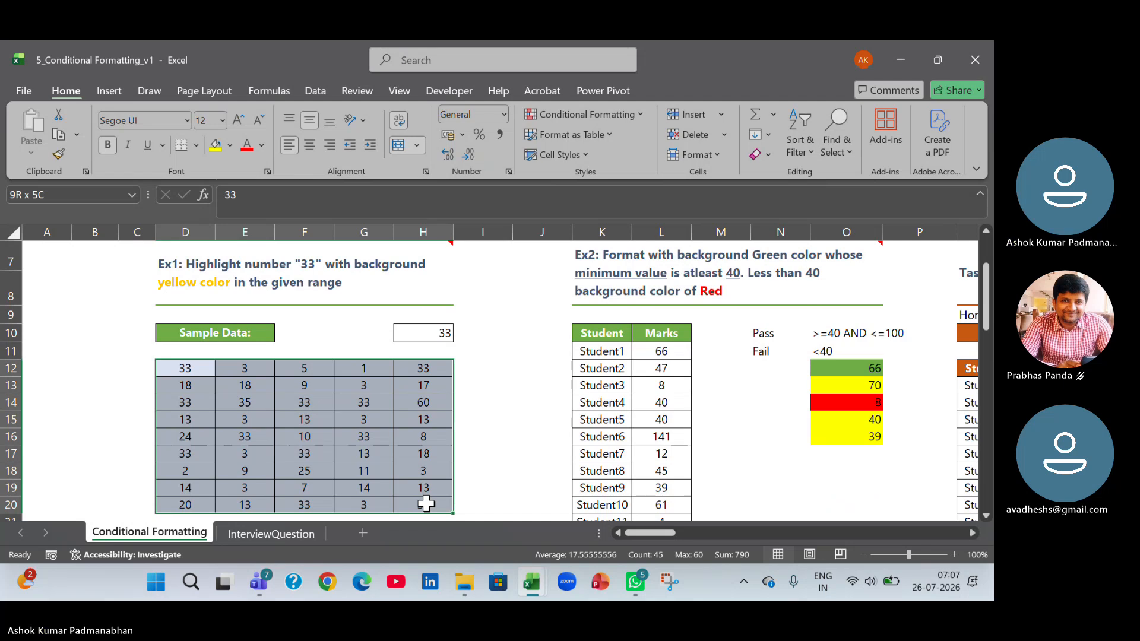
left_click_drag(426, 504, 426, 504)
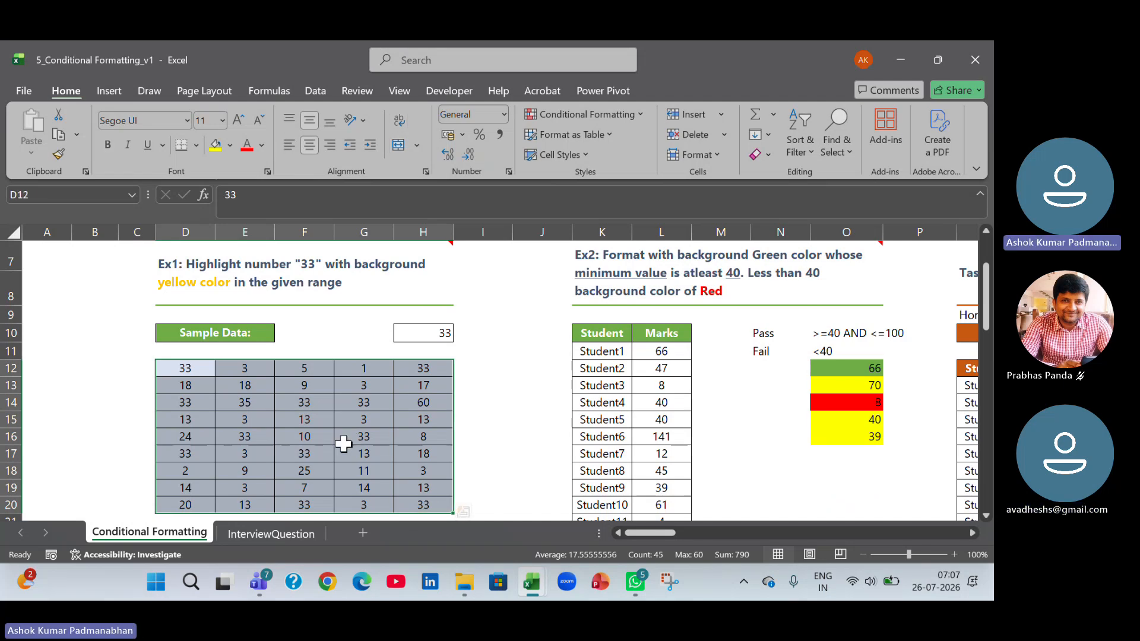
left_click(230, 145)
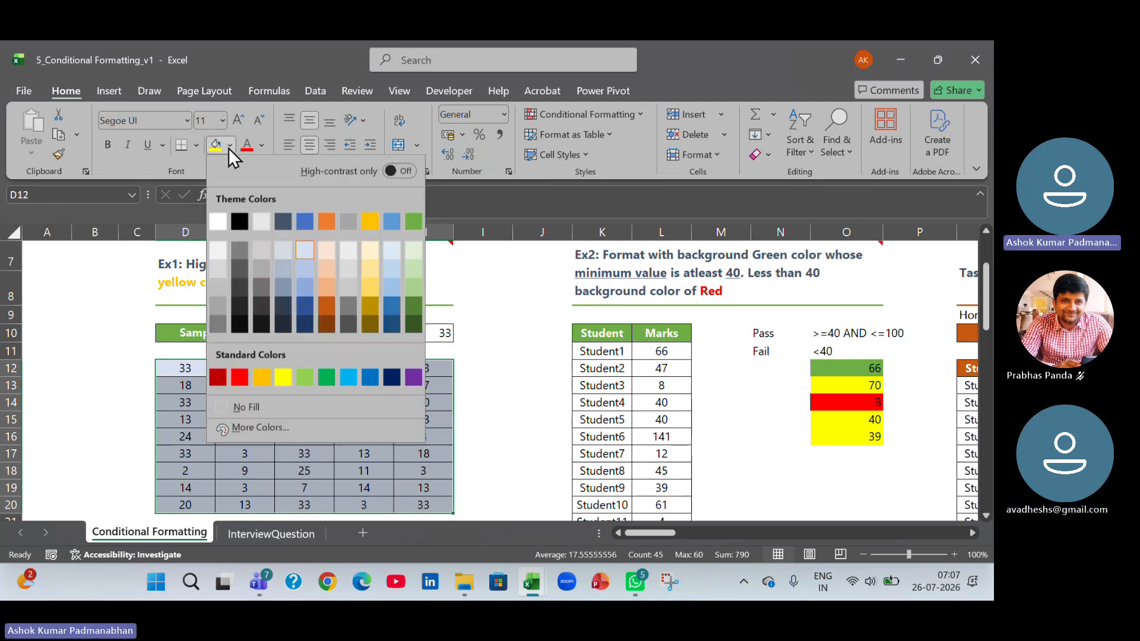
left_click(270, 409)
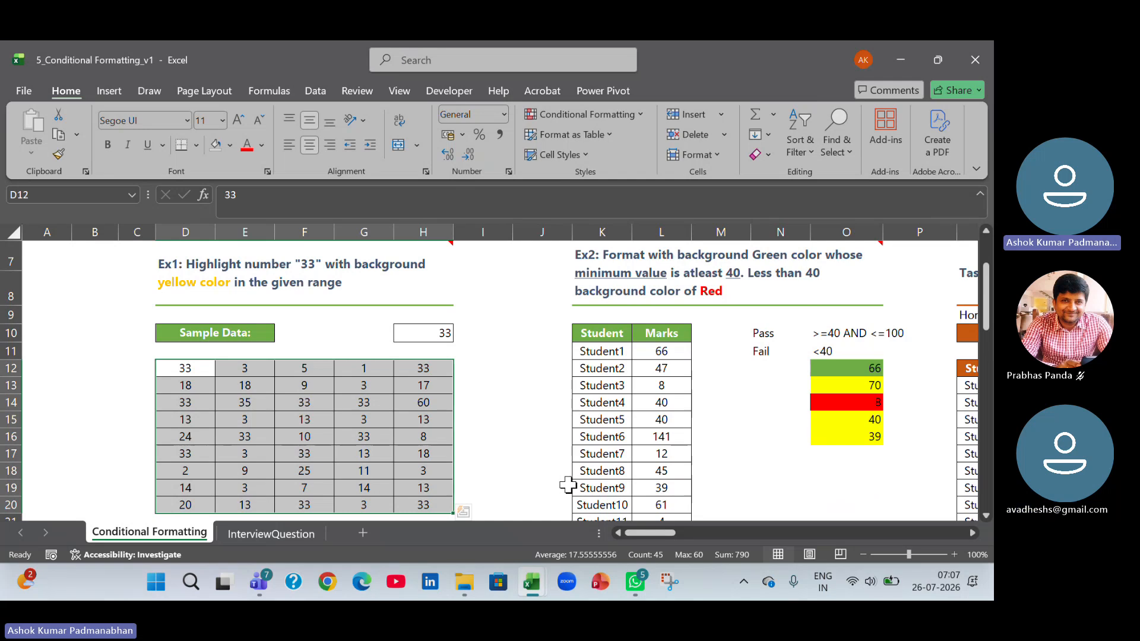
left_click(200, 150)
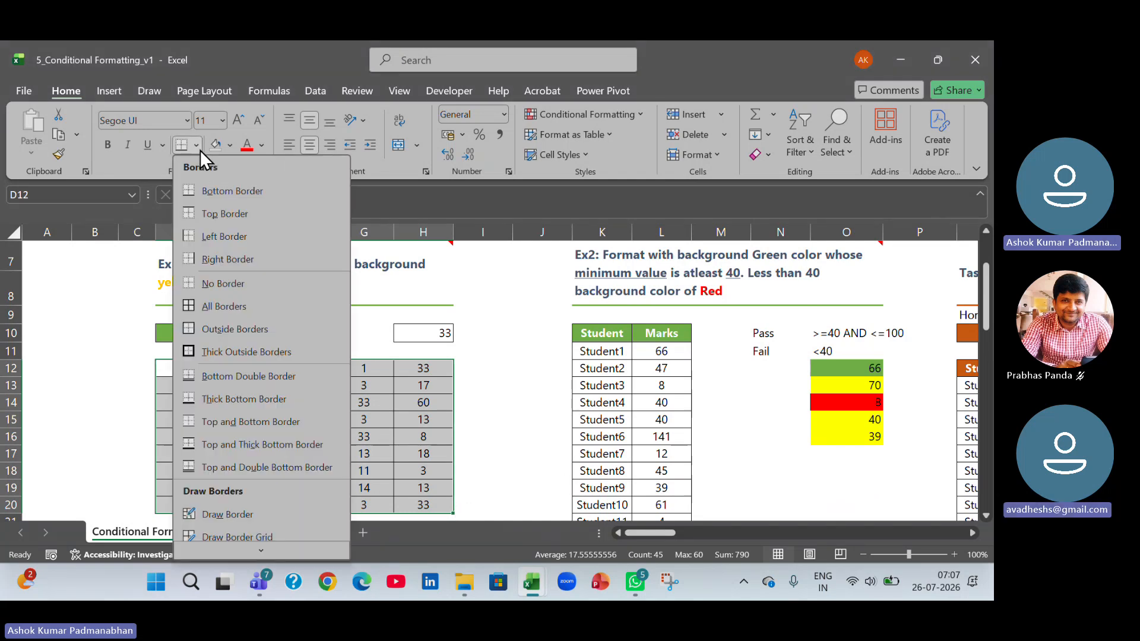
left_click(209, 282)
left_click(492, 444)
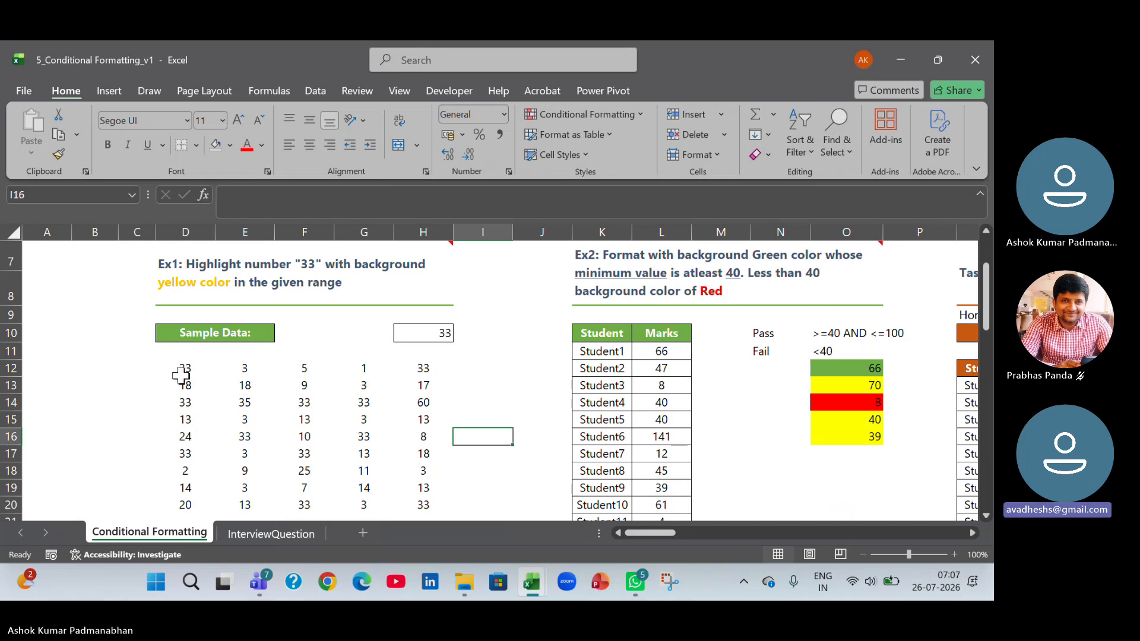
Undo the border and fill removal on the Ex1 sample data.
key("ctrl+z")
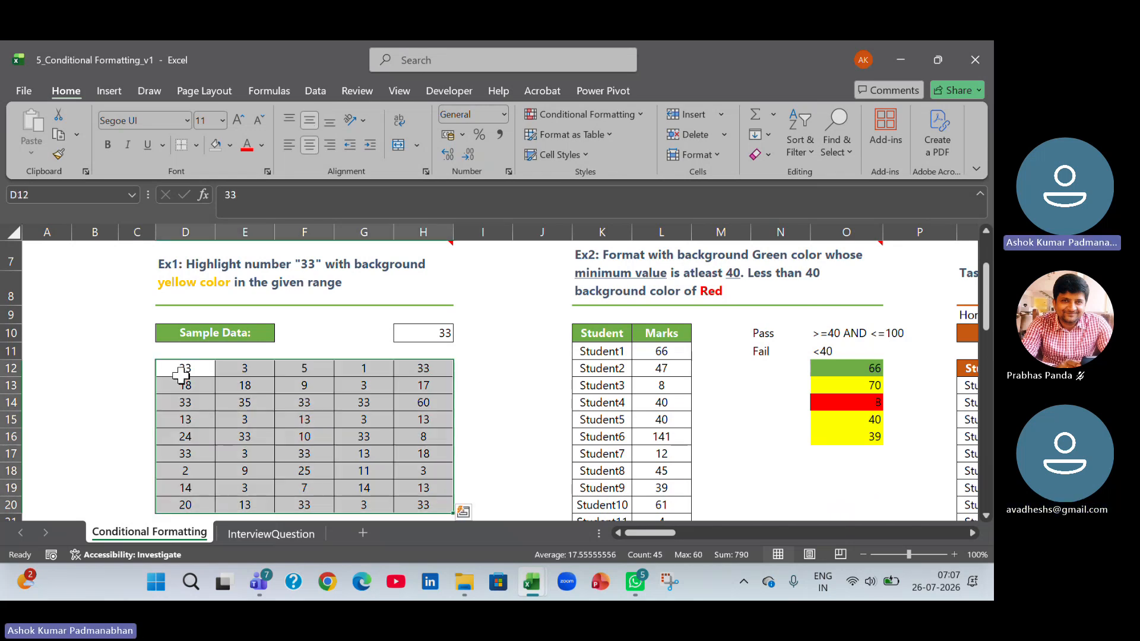
left_click(485, 432)
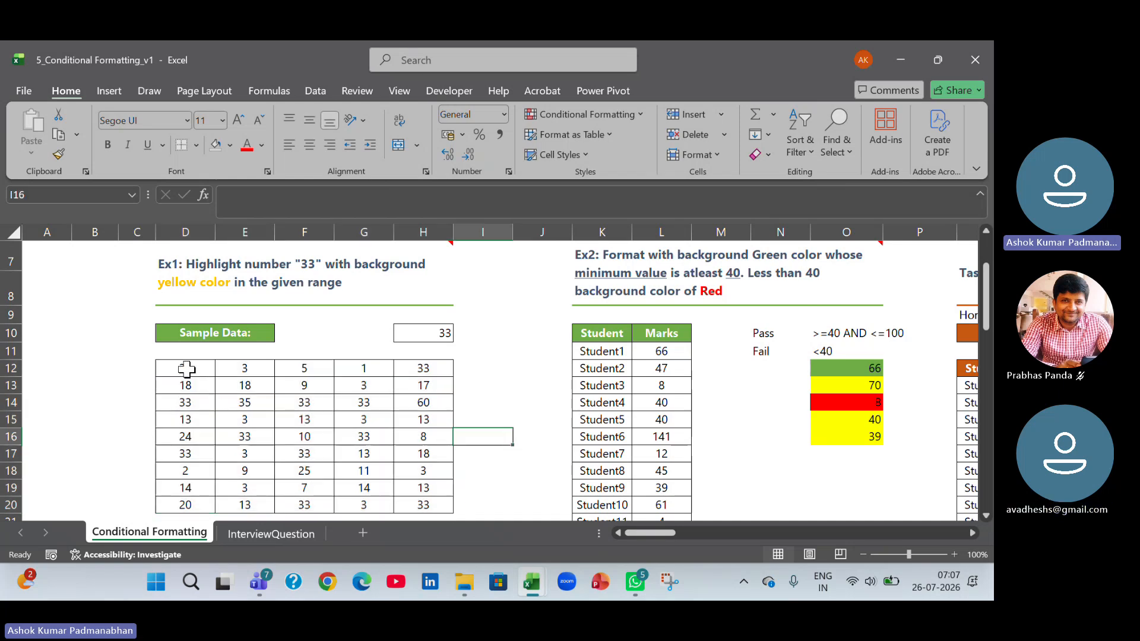
left_click_drag(186, 369, 419, 498)
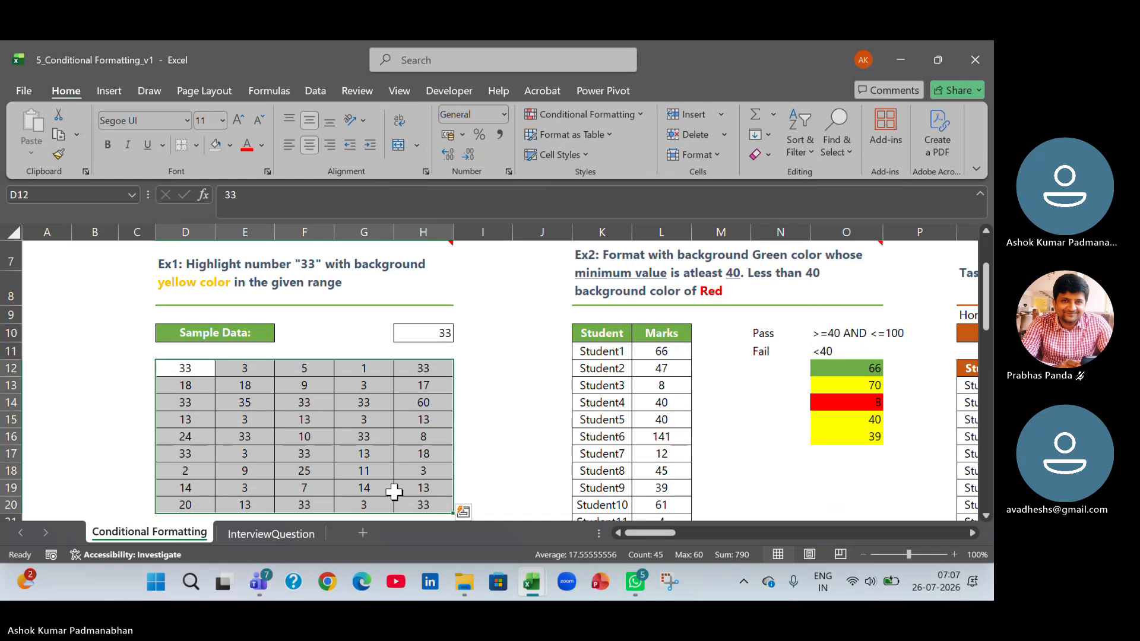
left_click(312, 434)
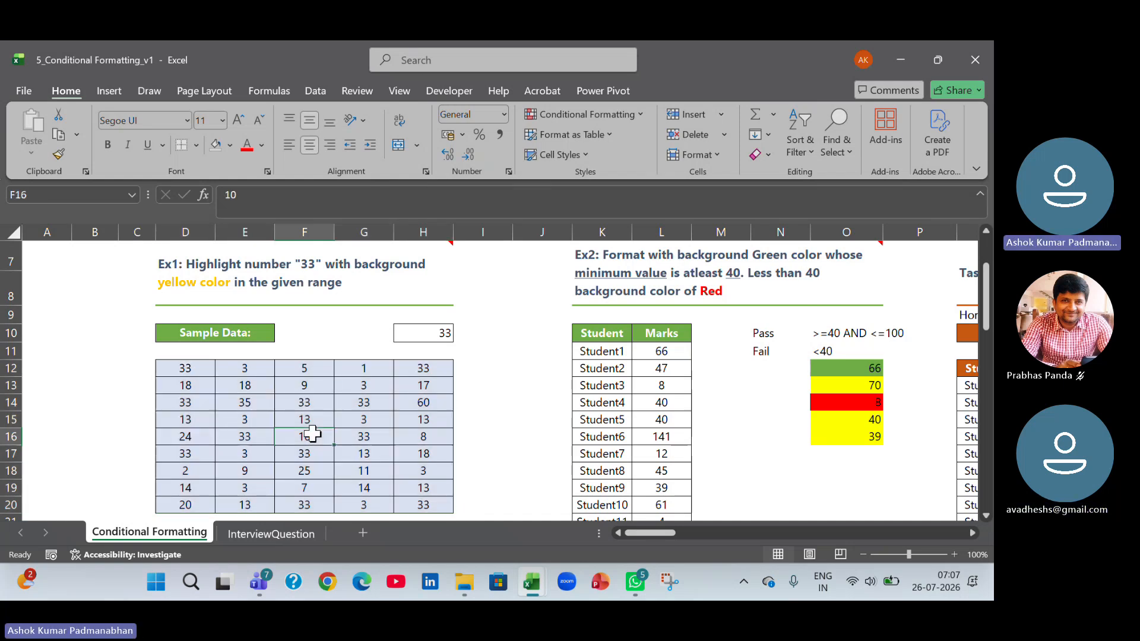
Set up an Equal To highlight rule for the value 33 on the sample data range D12:H20.
left_click_drag(186, 369, 408, 502)
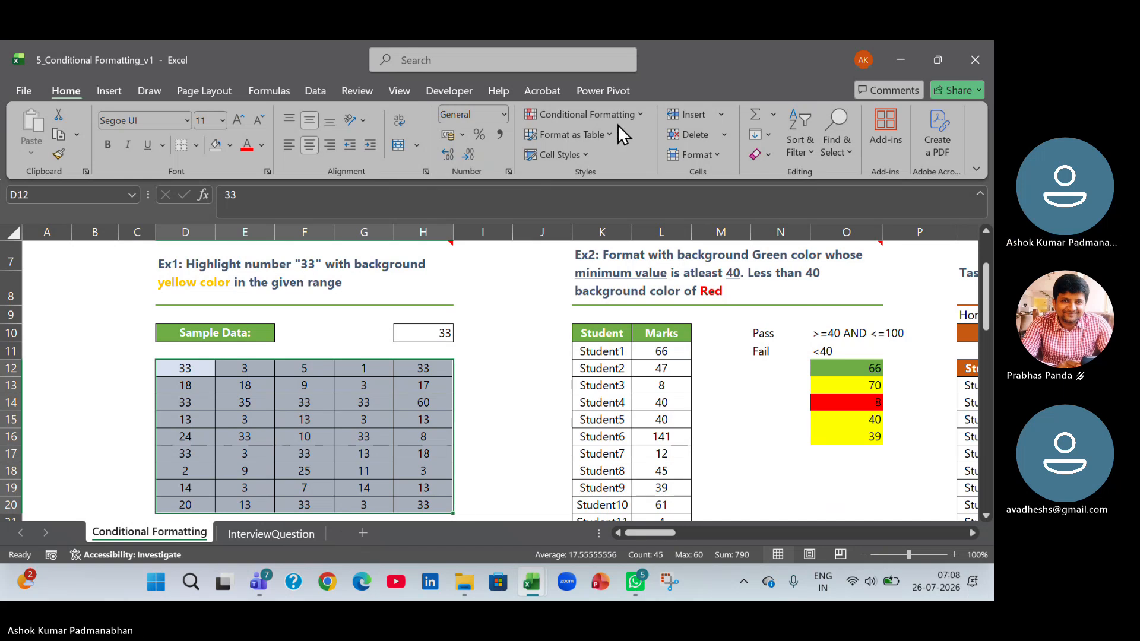
left_click(641, 115)
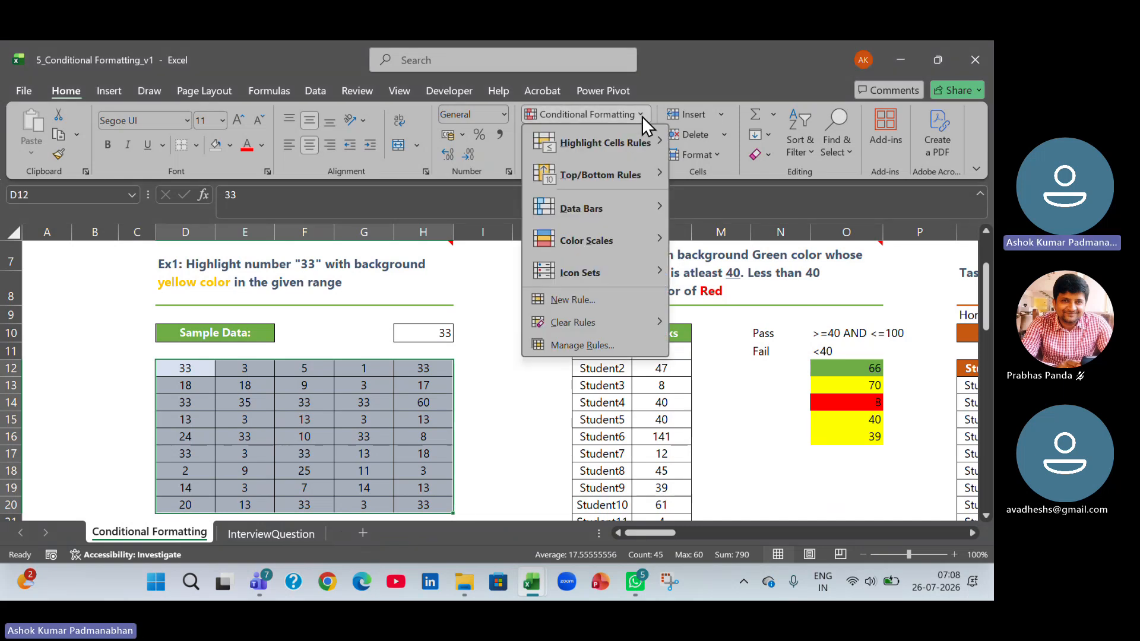
left_click(494, 187)
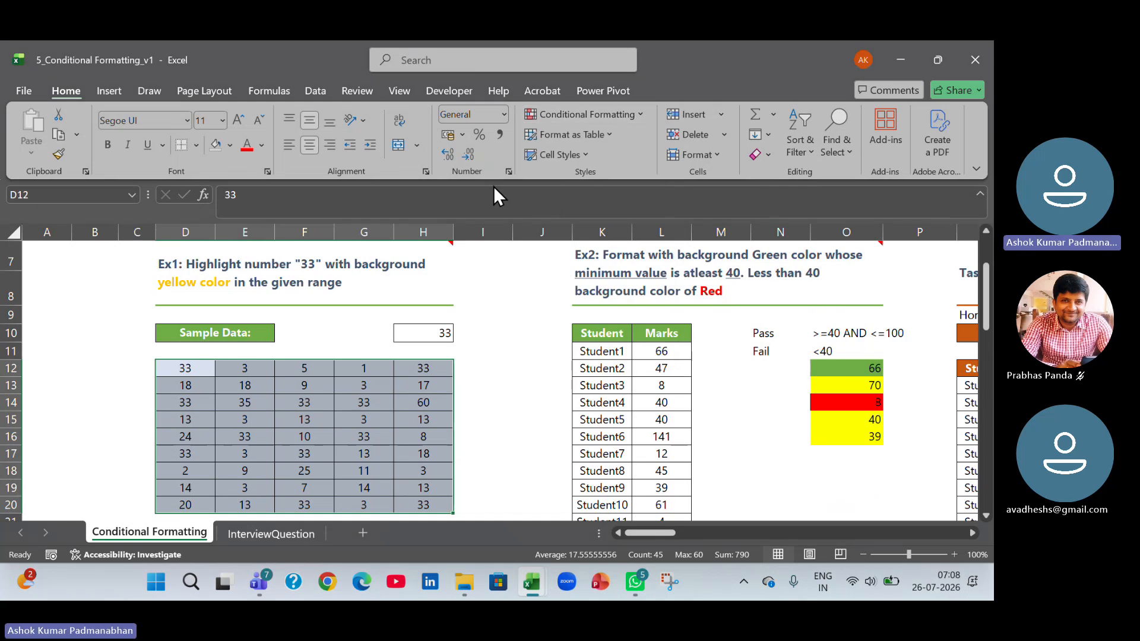
key("ctrl+q")
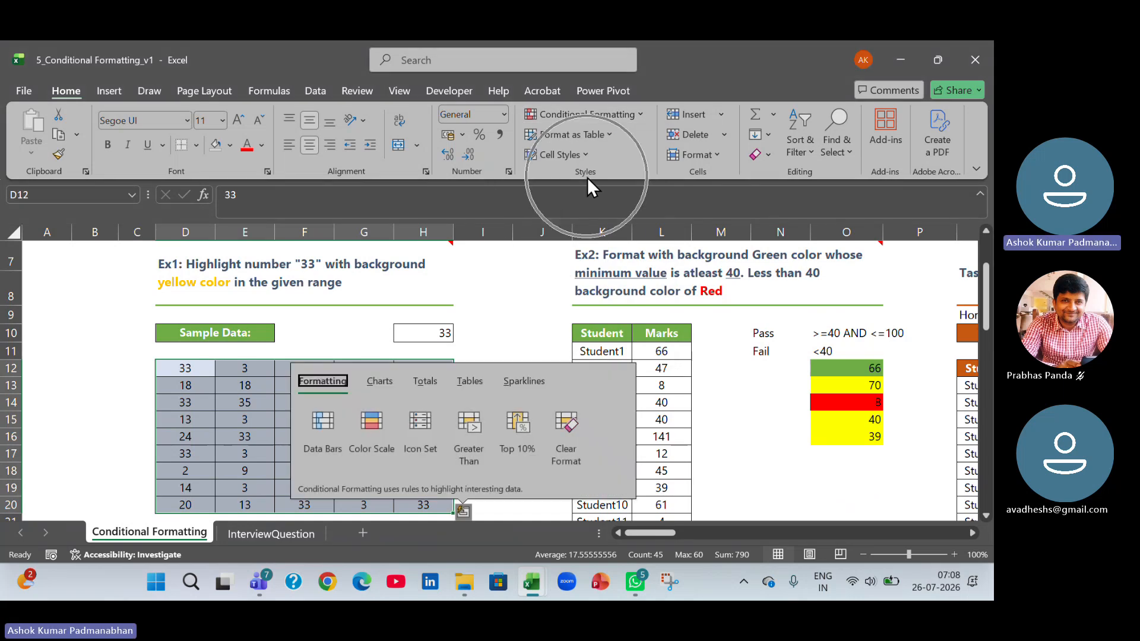
left_click(643, 113)
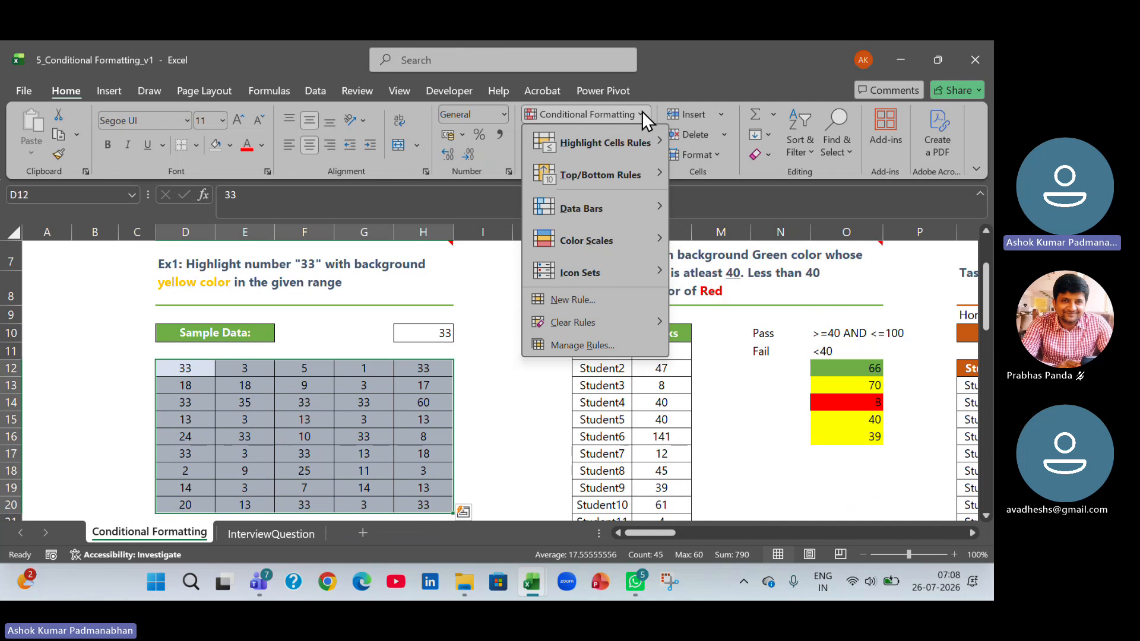
mouse_move(630, 143)
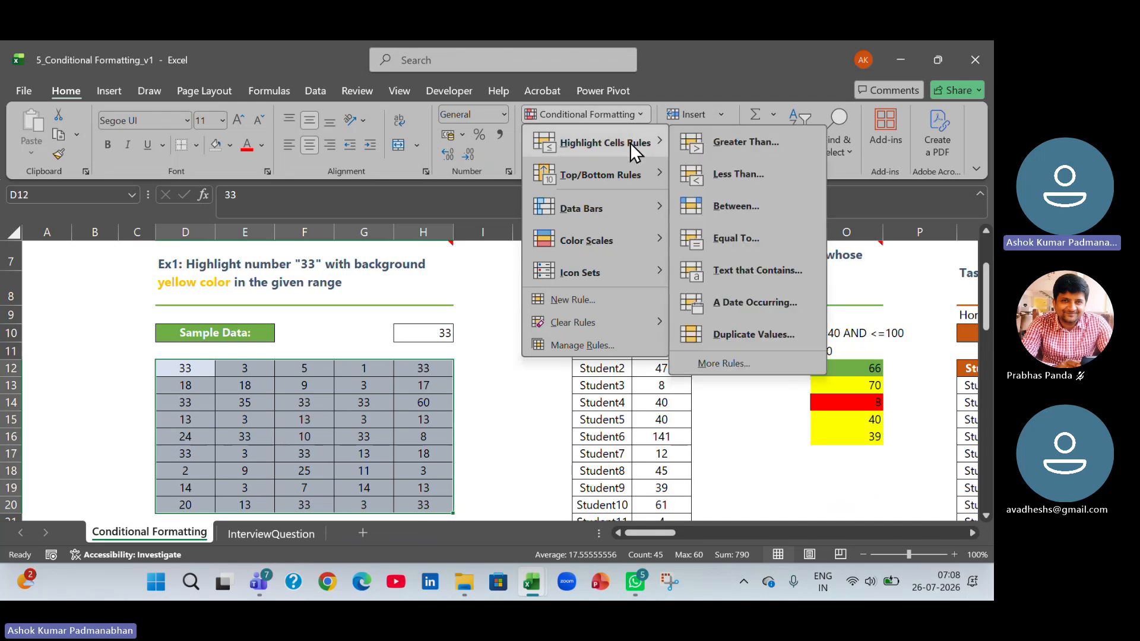
key("ctrl+q")
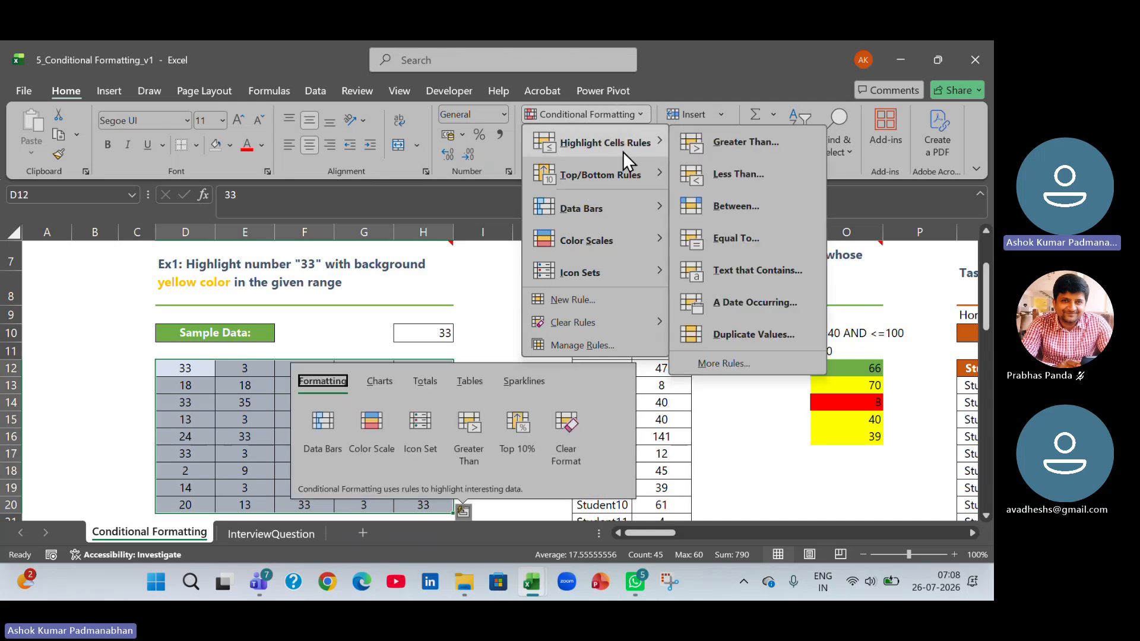
left_click(733, 239)
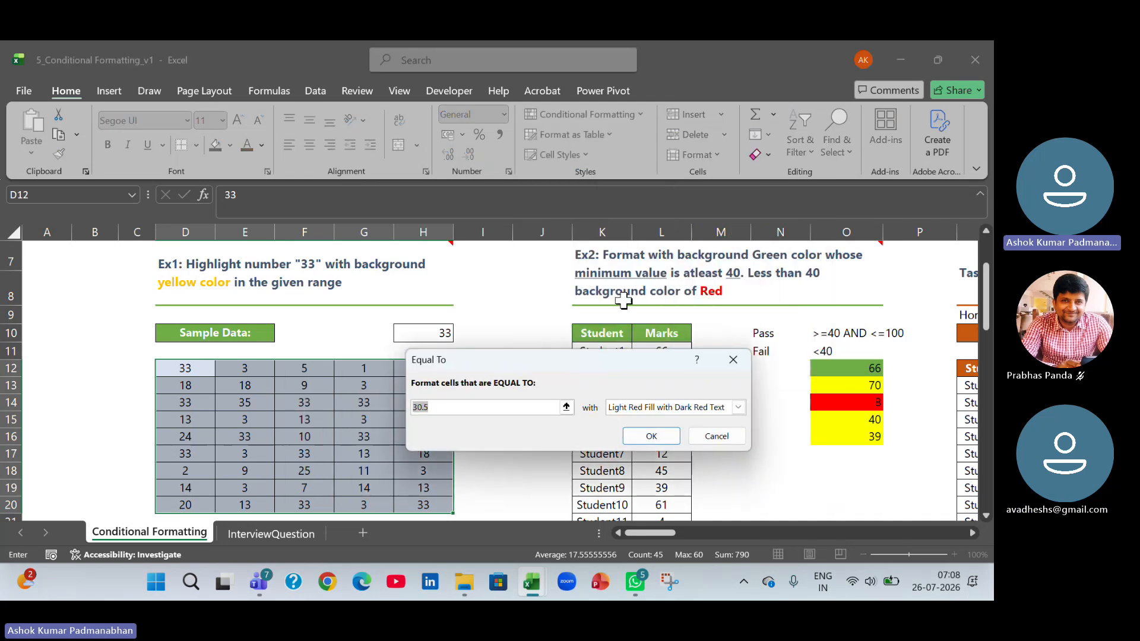
left_click_drag(555, 362, 615, 204)
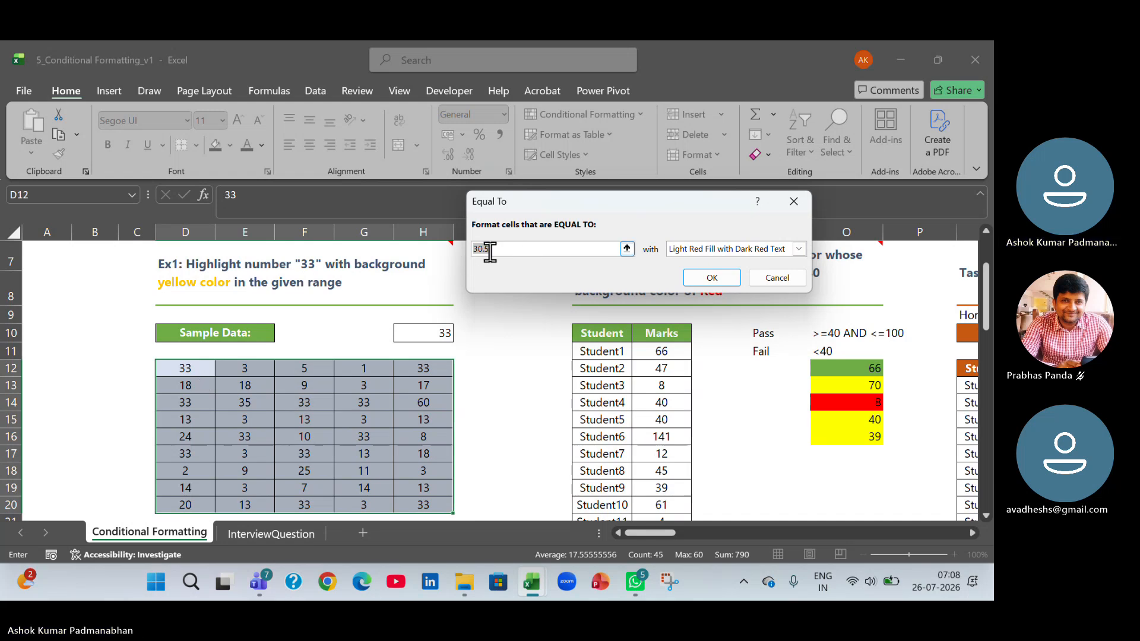
type("33")
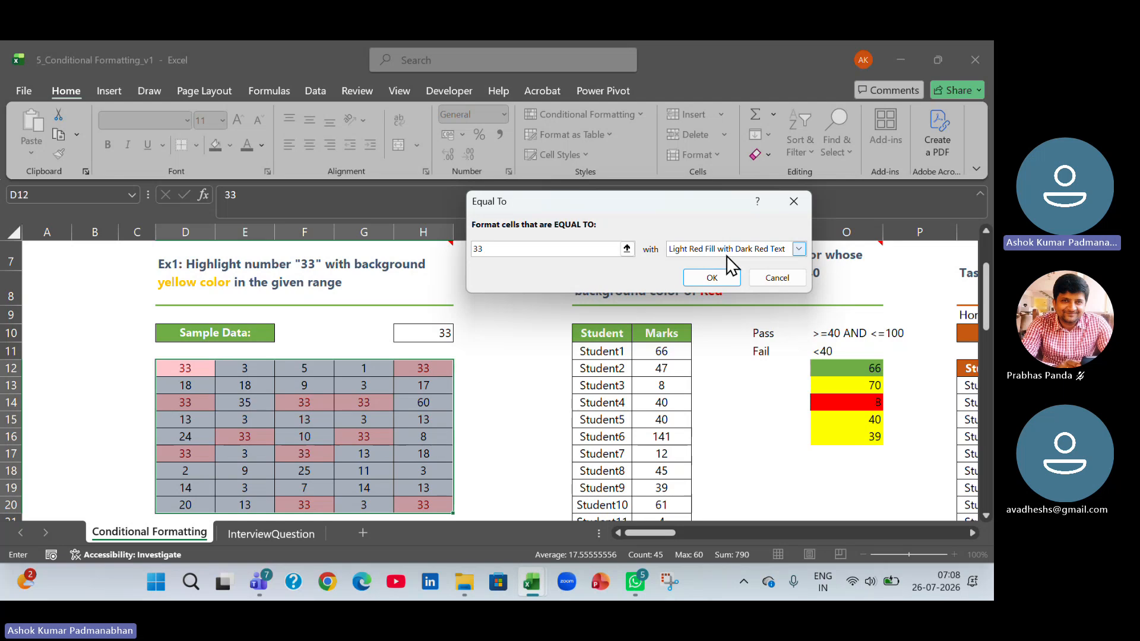
Give the Equal To rule a custom format with a light red fill from the extended colours and apply it.
left_click(800, 250)
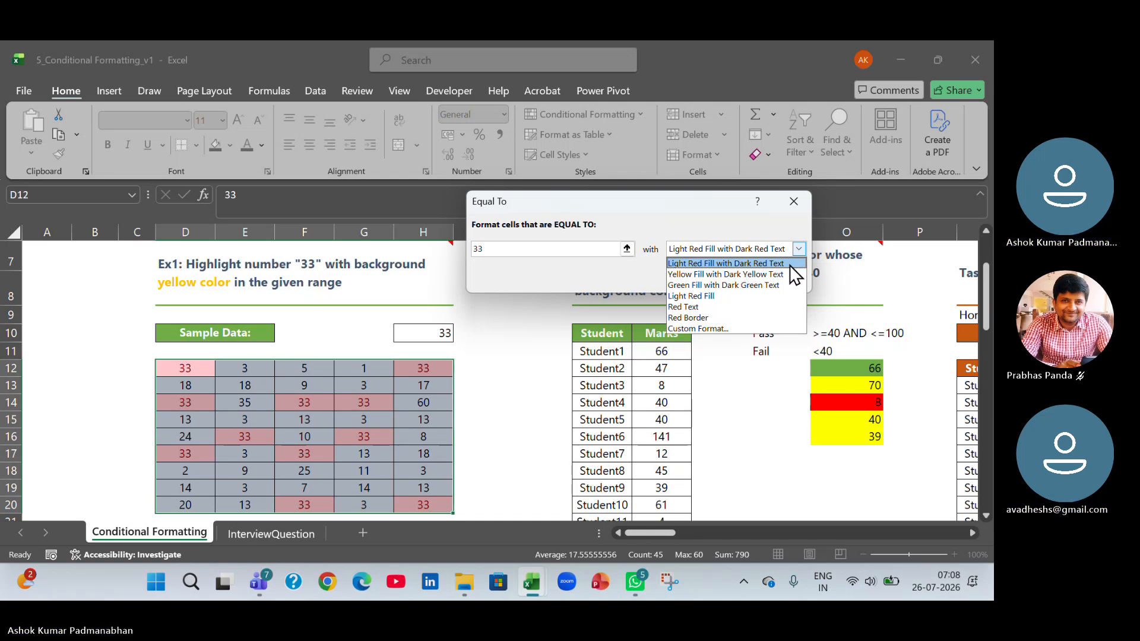
left_click(748, 329)
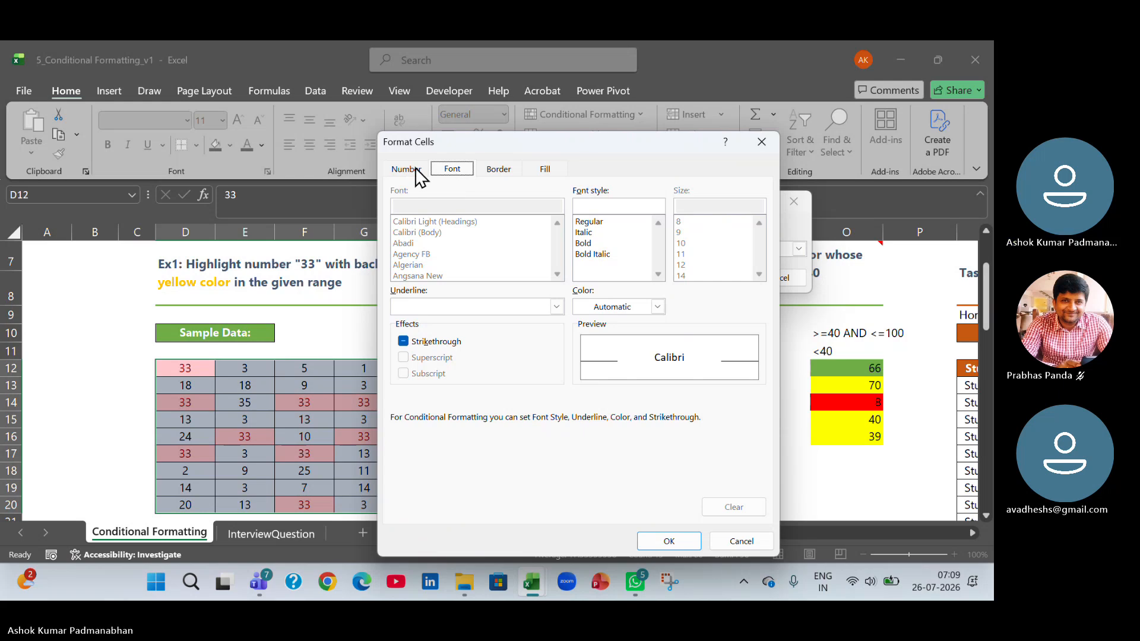
left_click(545, 171)
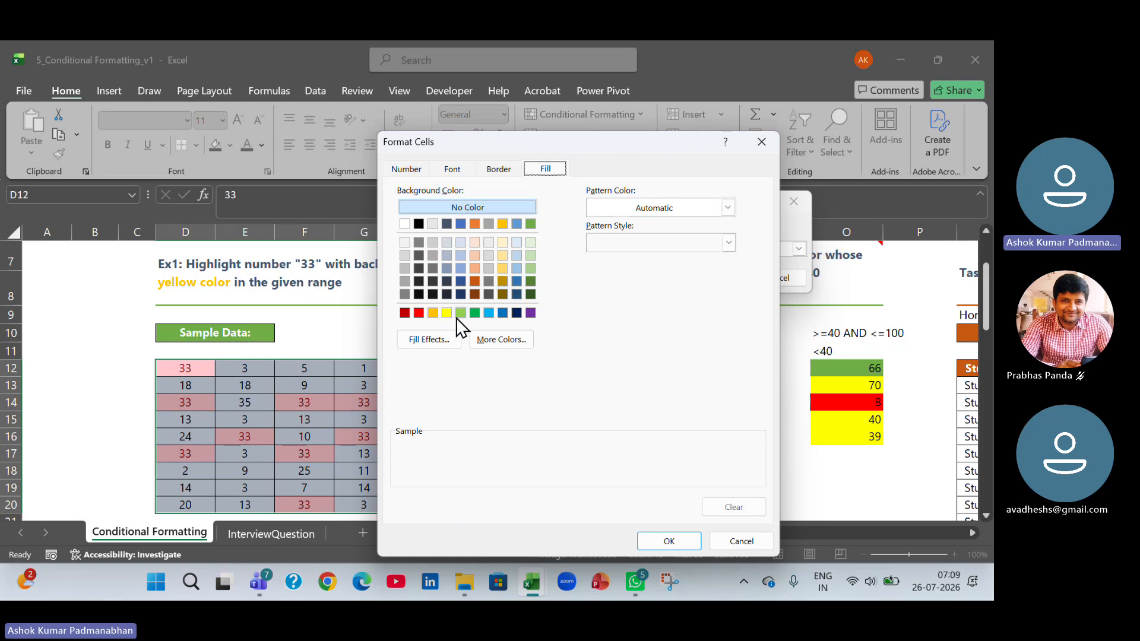
left_click(418, 312)
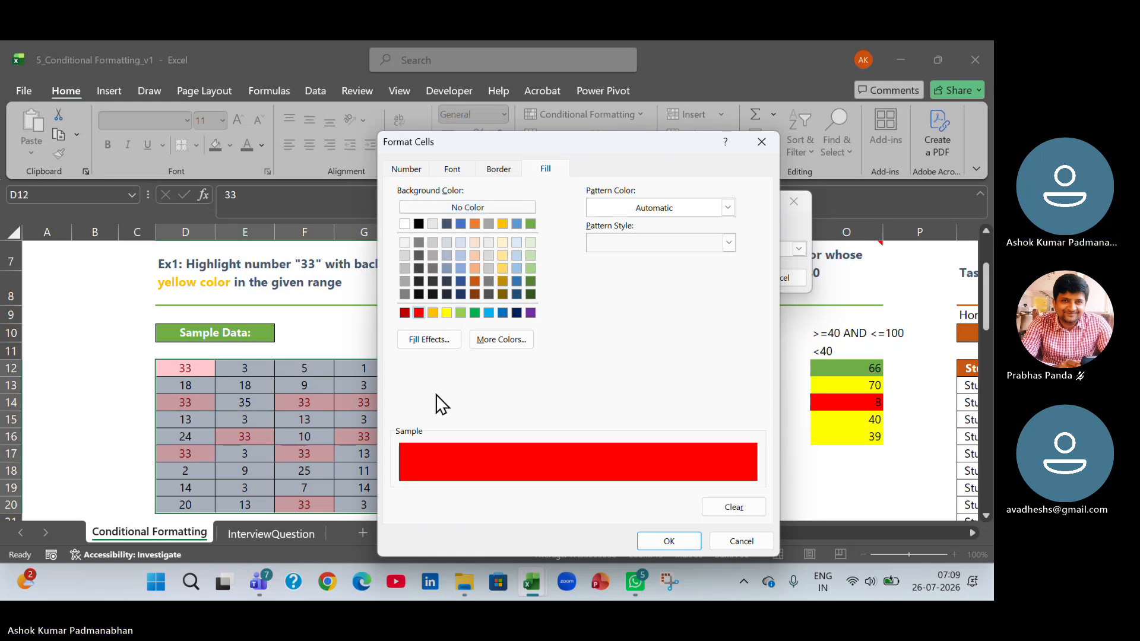
left_click(473, 344)
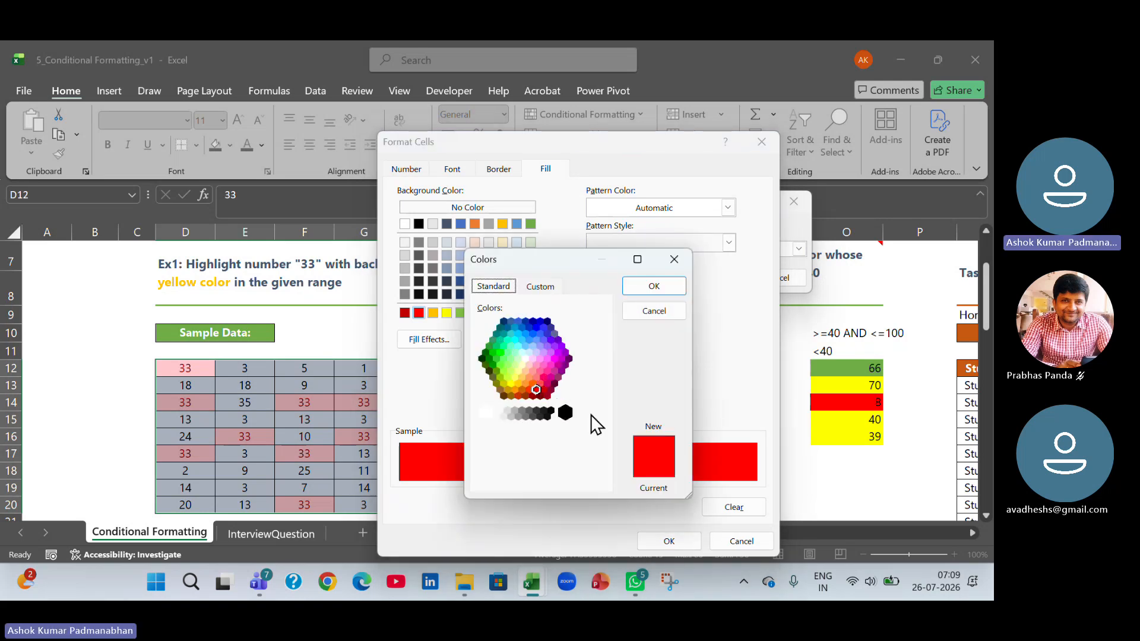
left_click(532, 384)
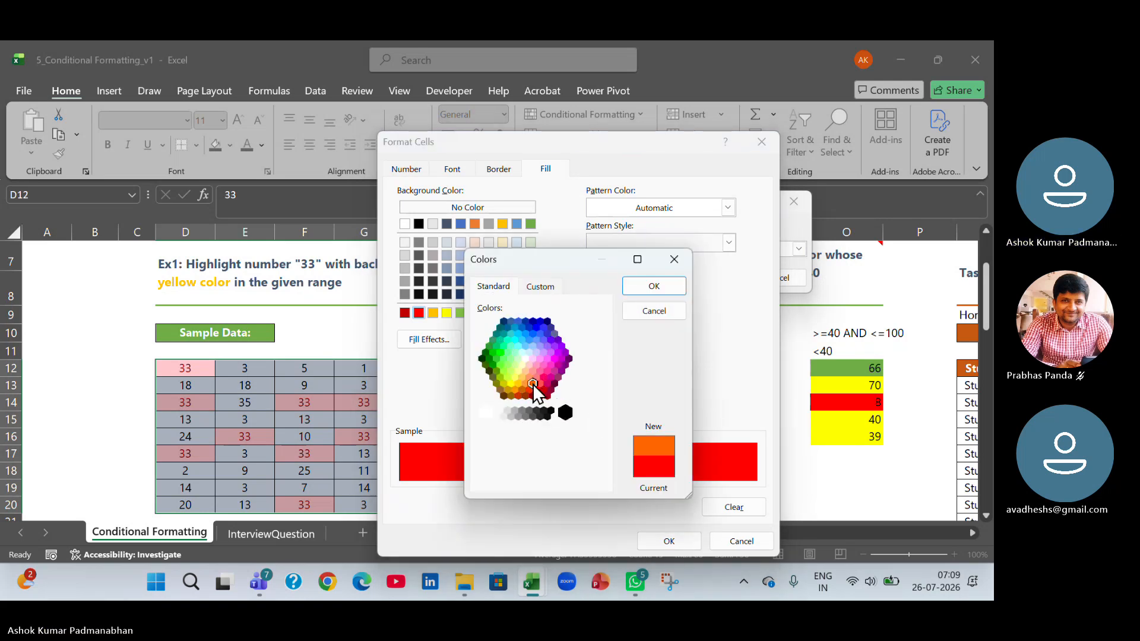
left_click(540, 383)
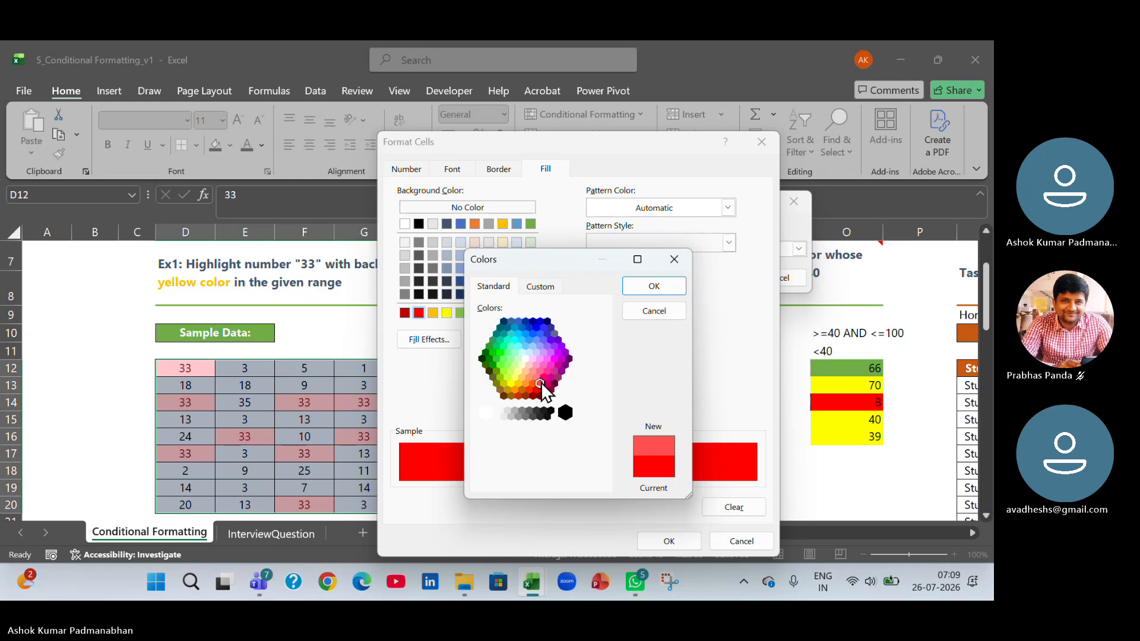
left_click(664, 287)
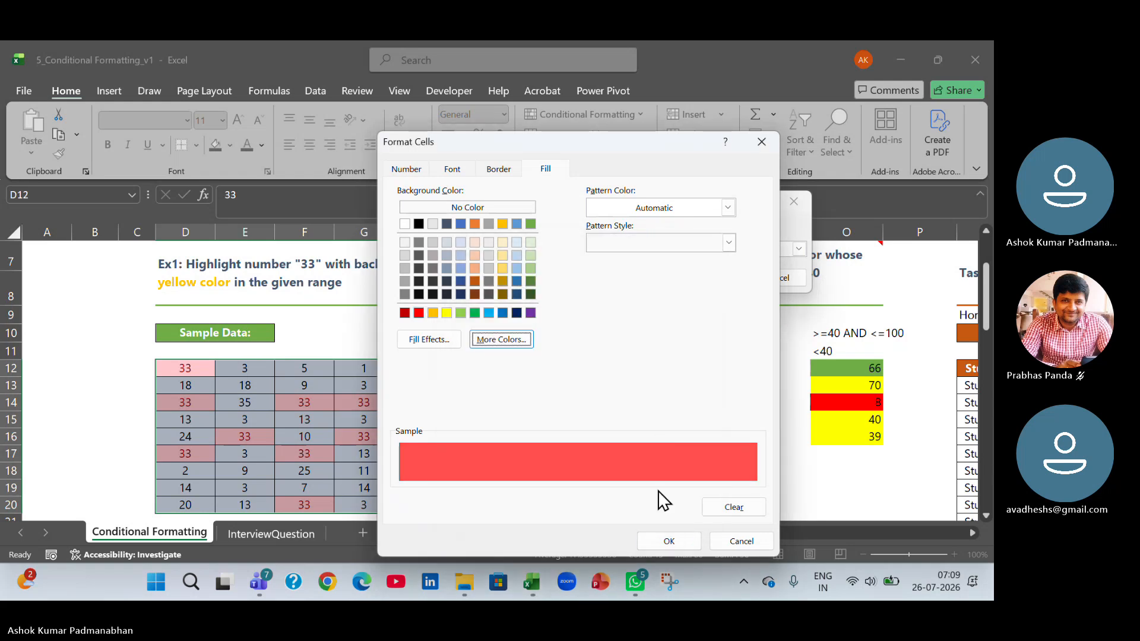
left_click(657, 542)
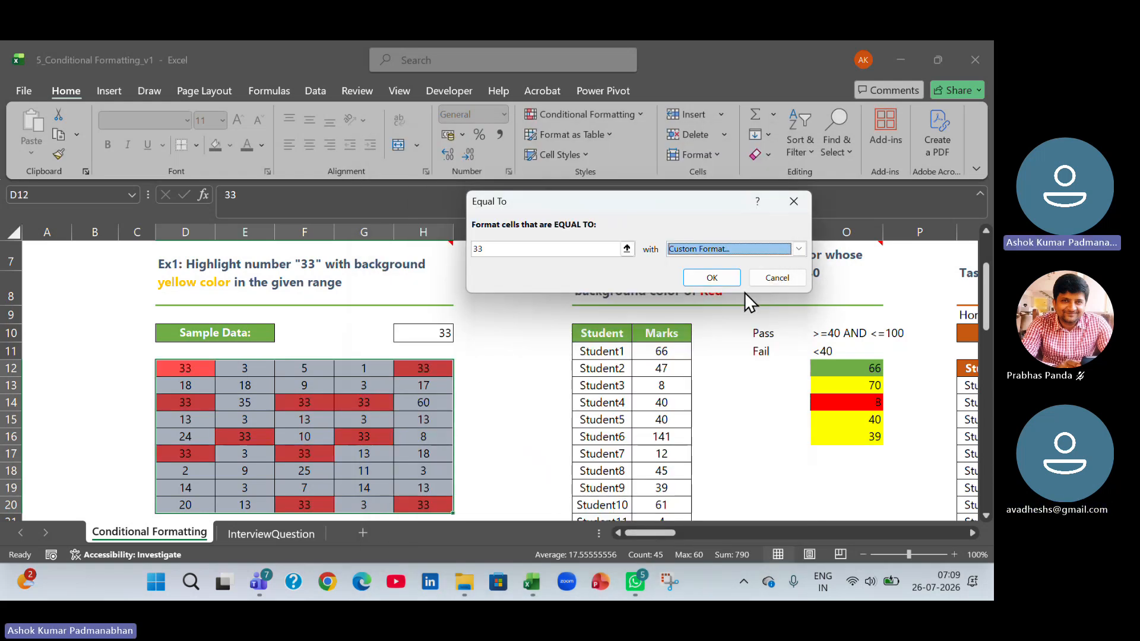
left_click(725, 275)
left_click(524, 420)
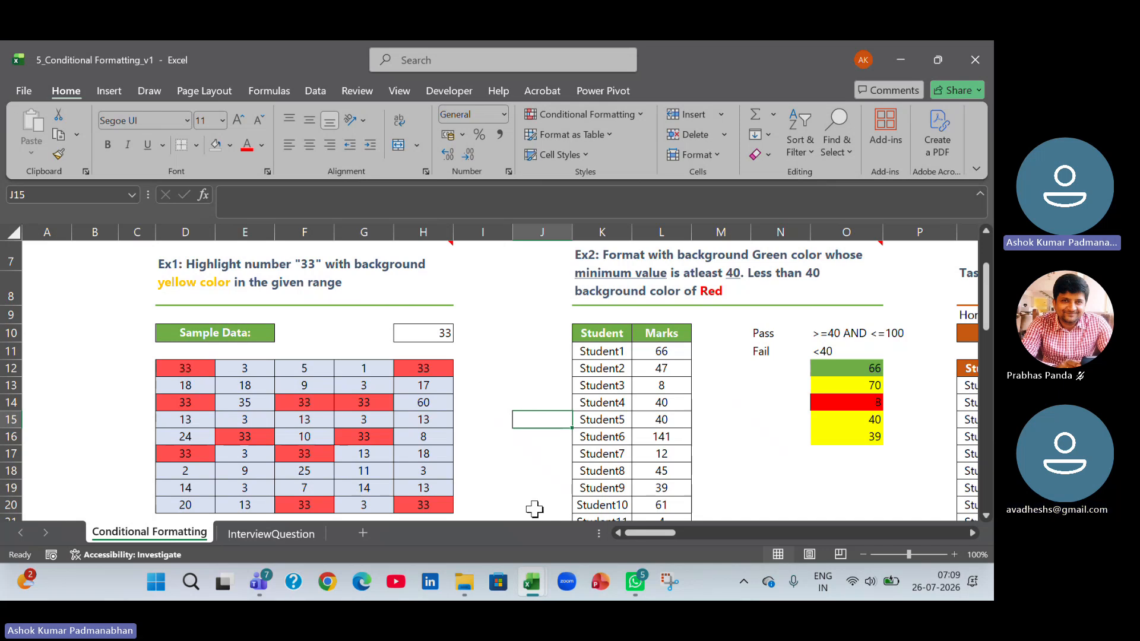
Test the highlight rule by changing D12 to 10 and D13 to 33.
left_click(193, 372)
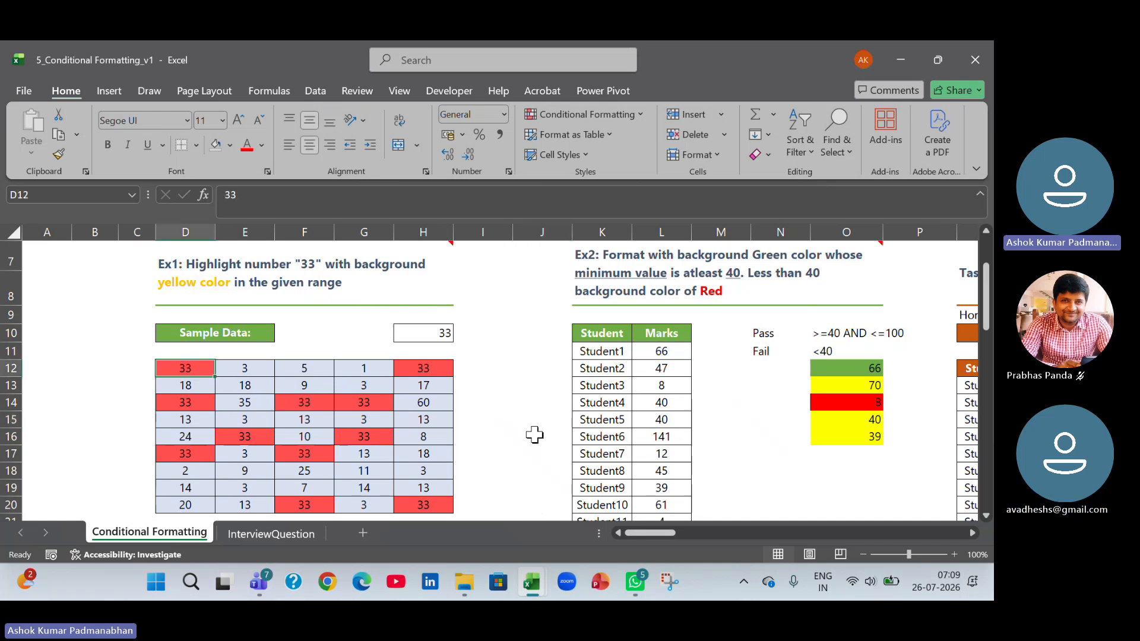
type("10")
key("Return")
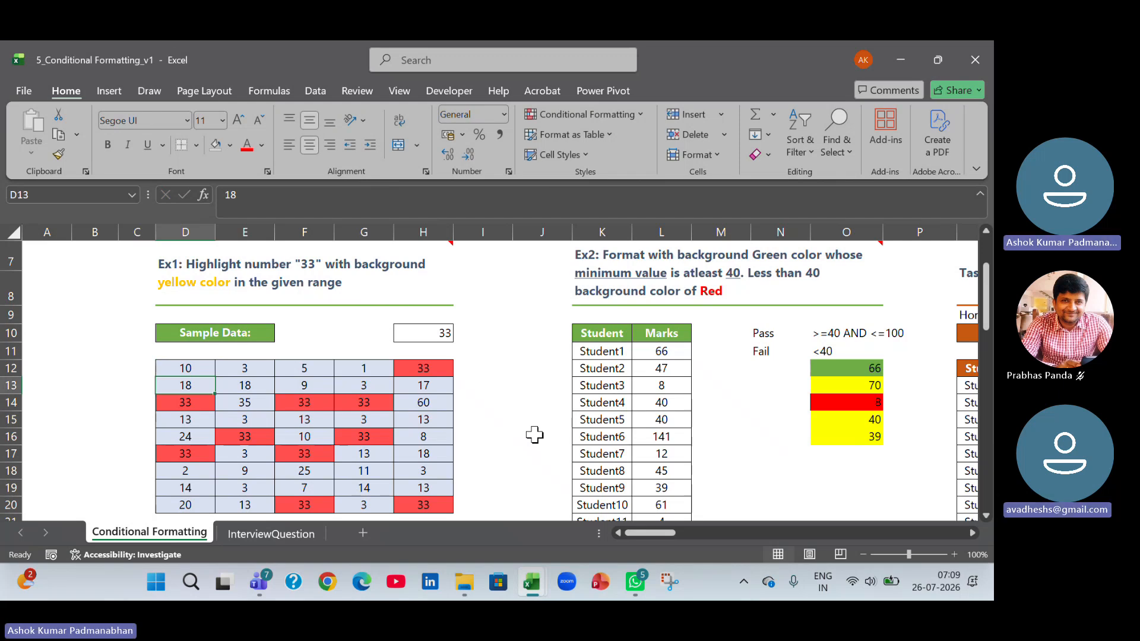
type("33")
key("Return")
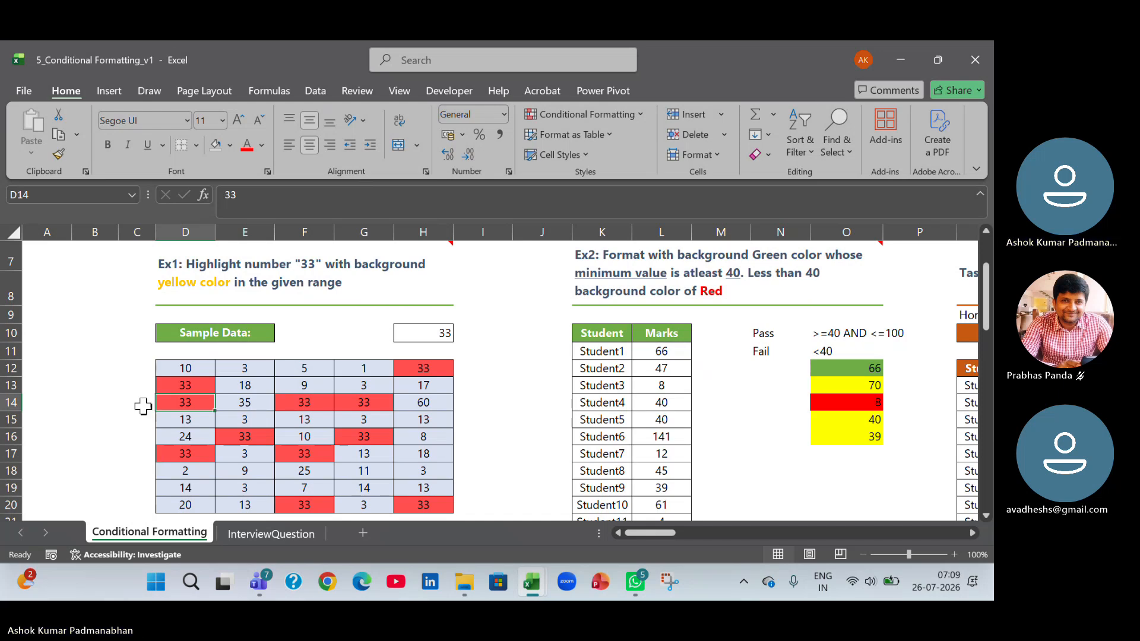
Clear the conditional formatting rules from the selected sample data cells D12:H20.
left_click_drag(186, 369, 434, 502)
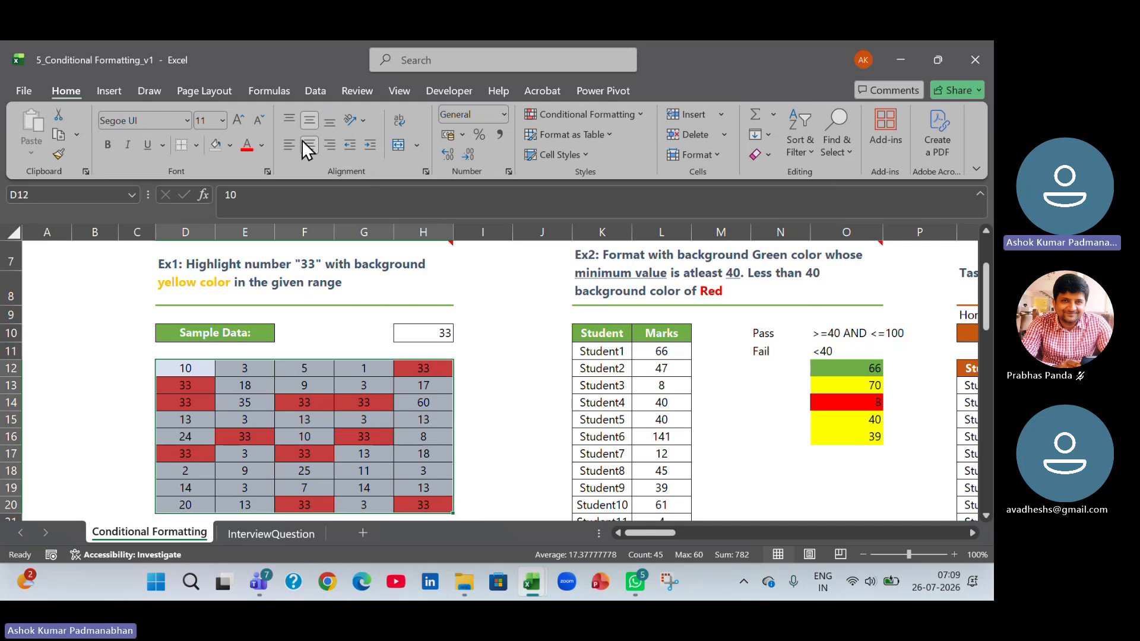
left_click(642, 117)
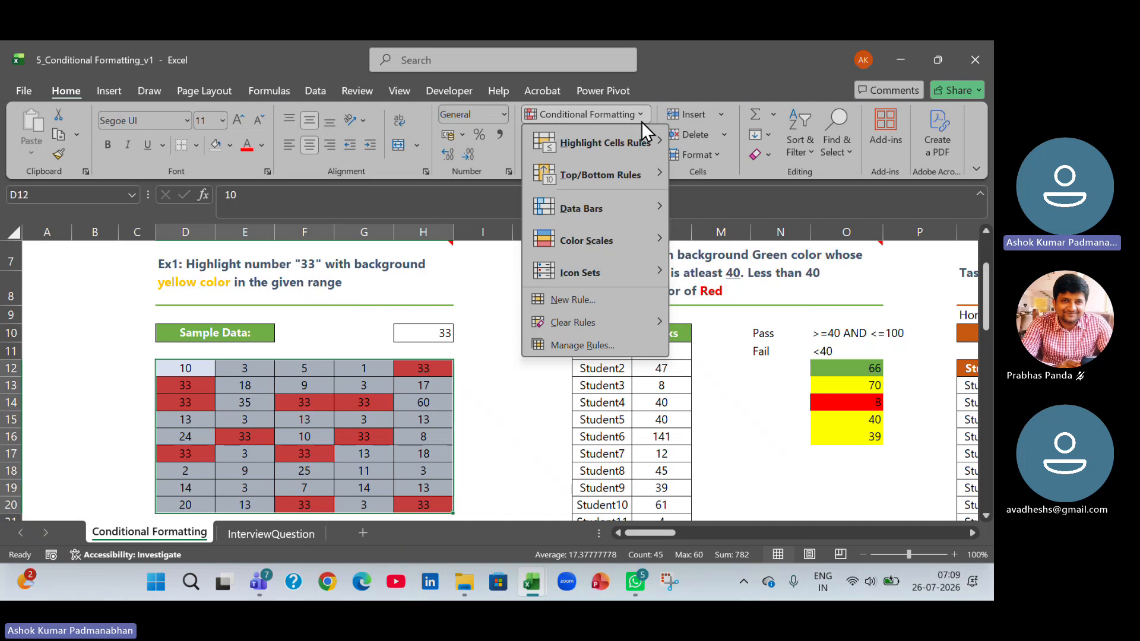
mouse_move(617, 327)
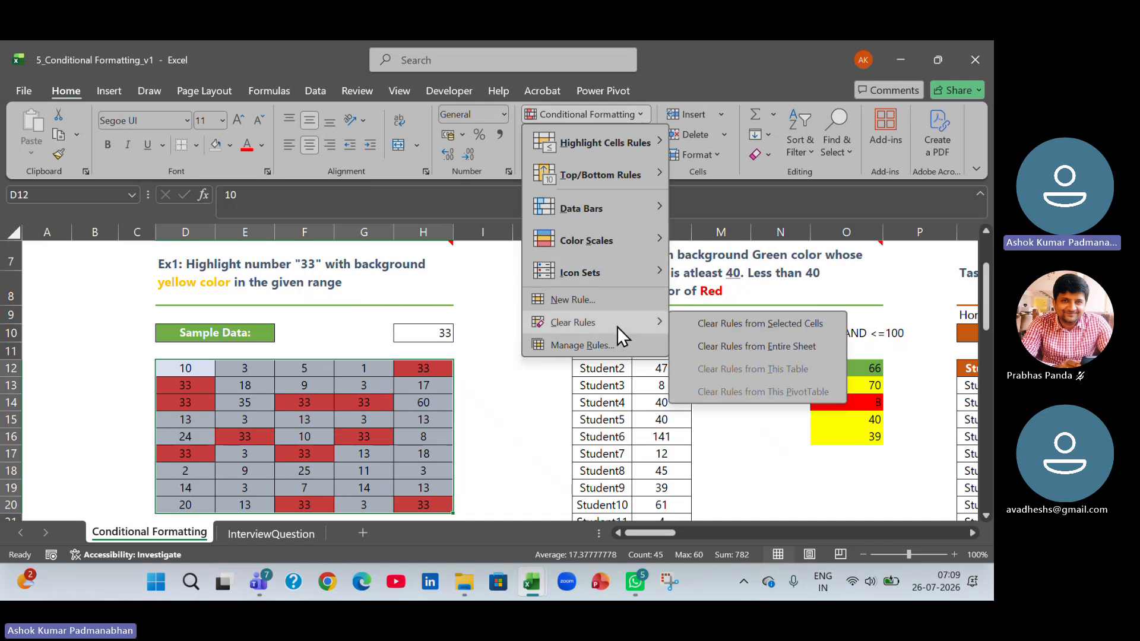
left_click(766, 329)
left_click(511, 427)
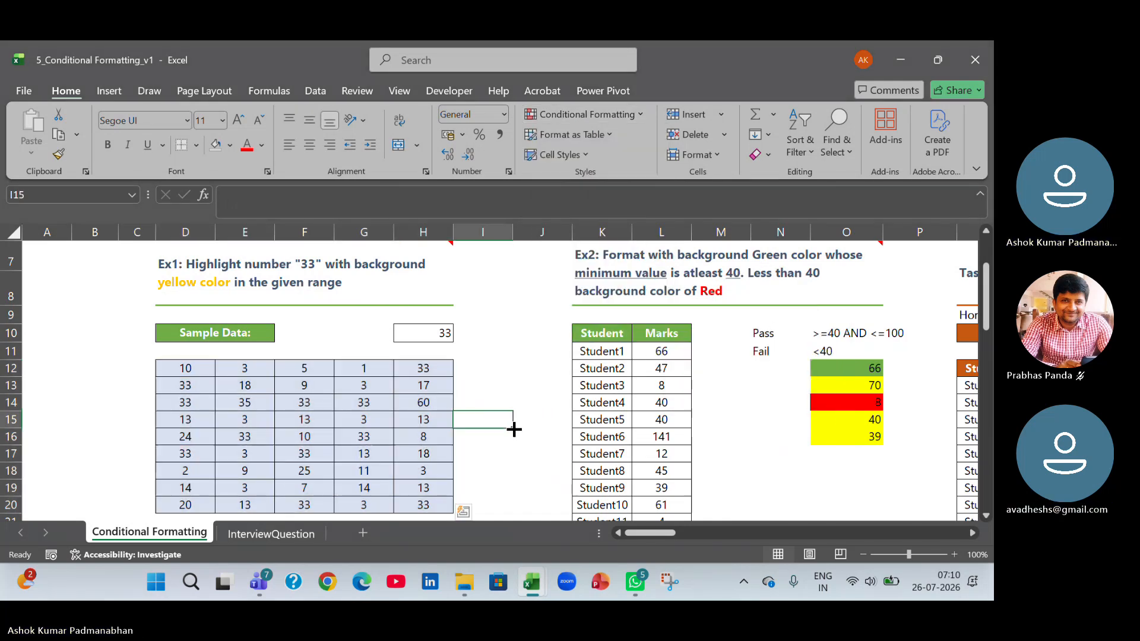
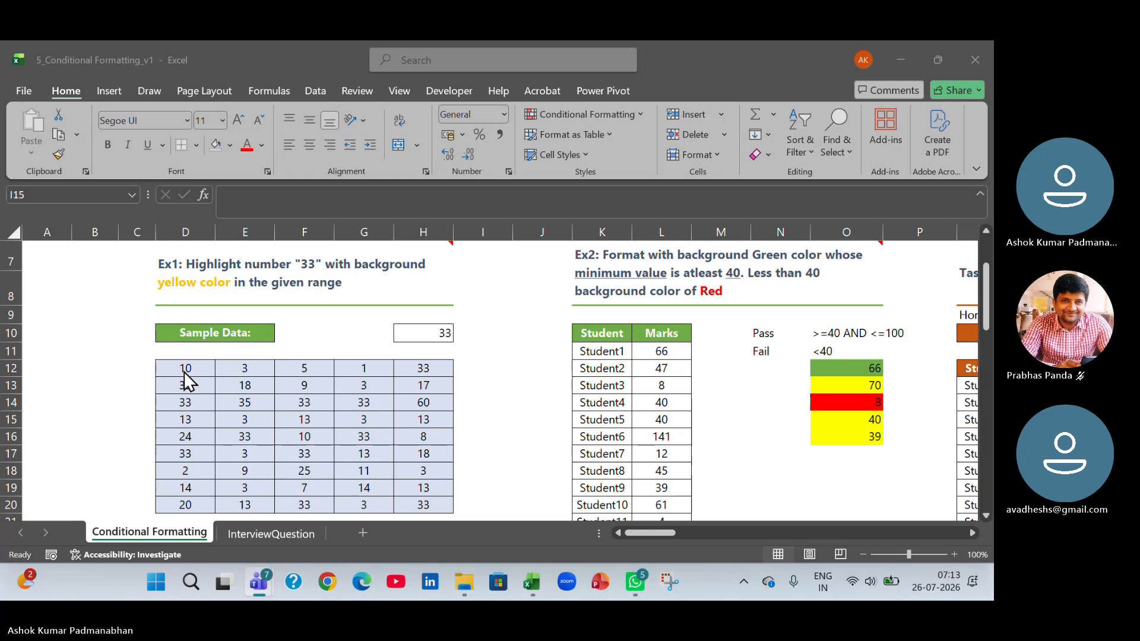
Highlight the sample data cells D12:H20 that equal the value in H10 using Light Red Fill with Dark Red Text.
left_click(431, 338)
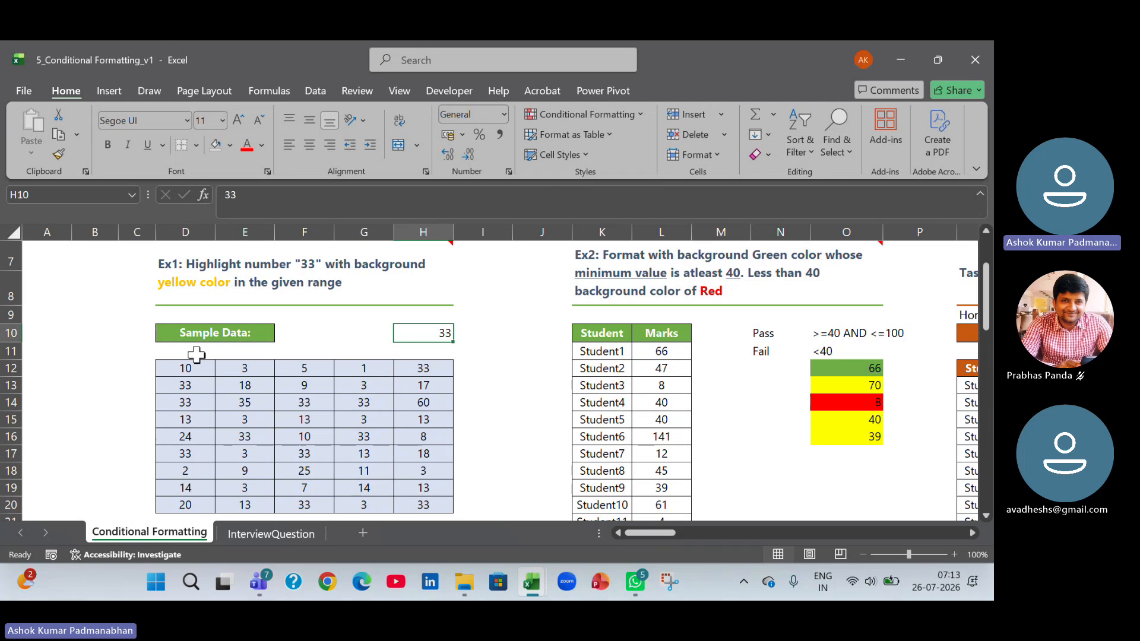
left_click_drag(179, 372, 415, 501)
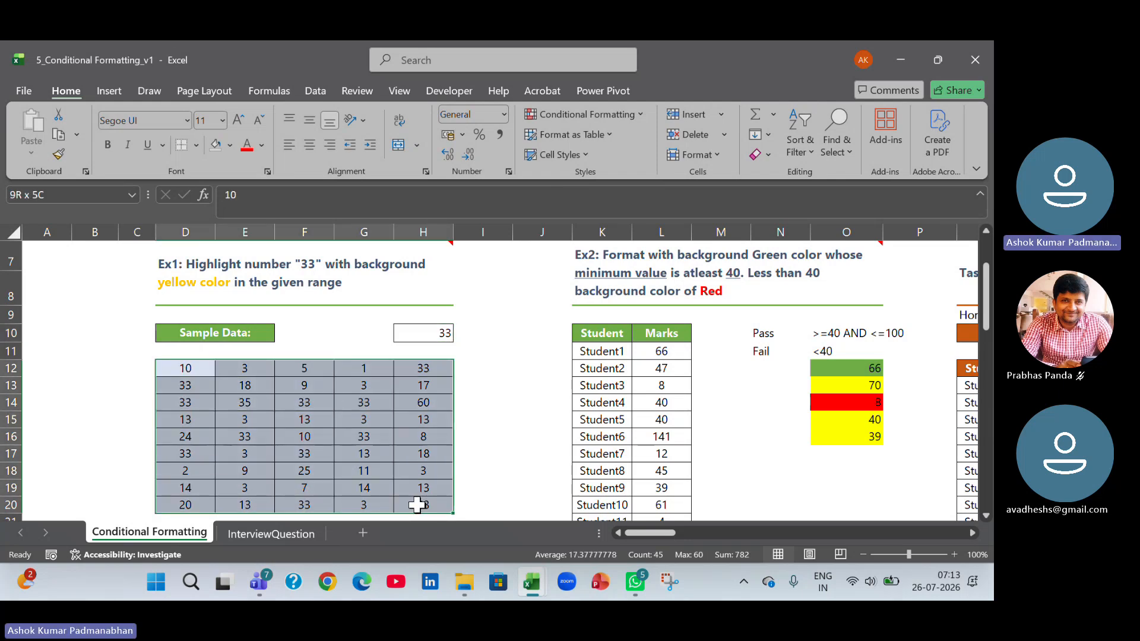
left_click(640, 115)
mouse_move(631, 148)
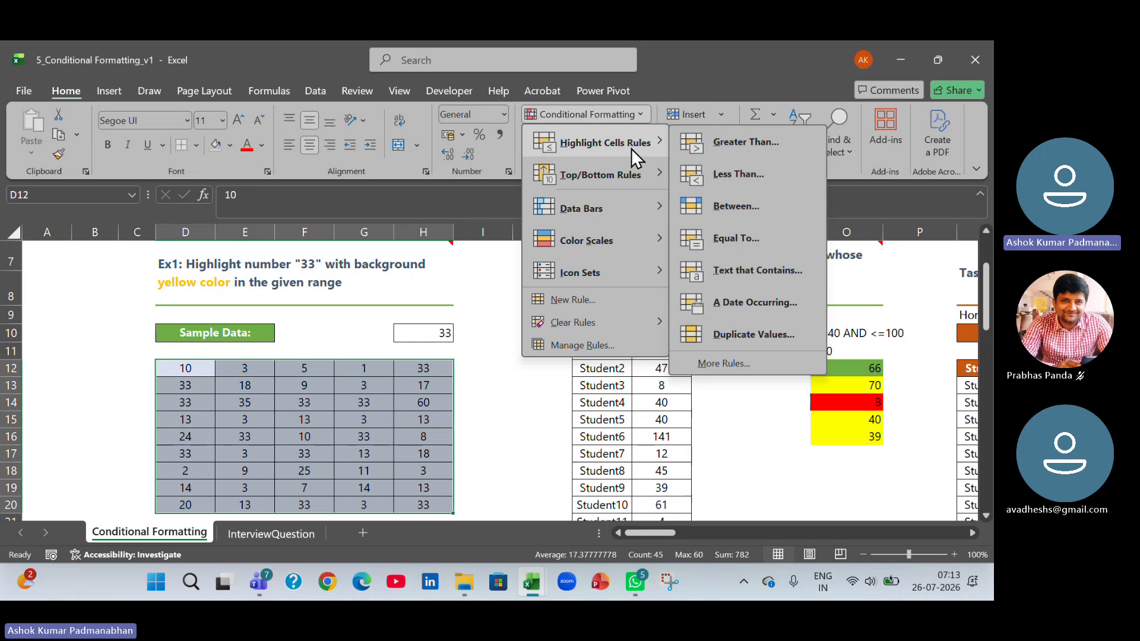
left_click(736, 238)
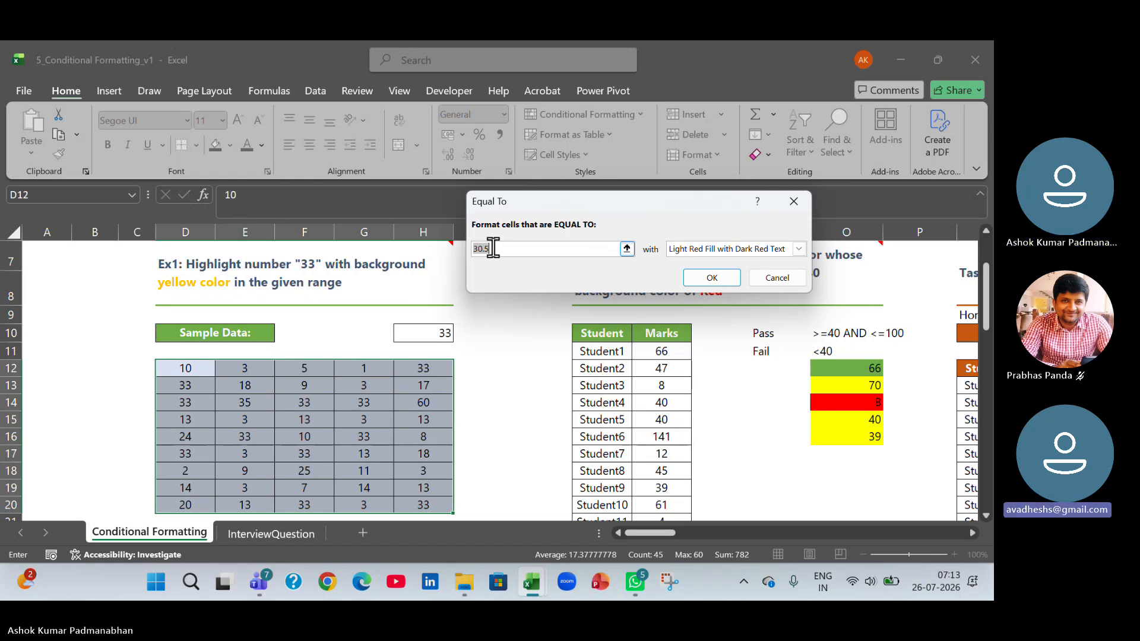
left_click(492, 248)
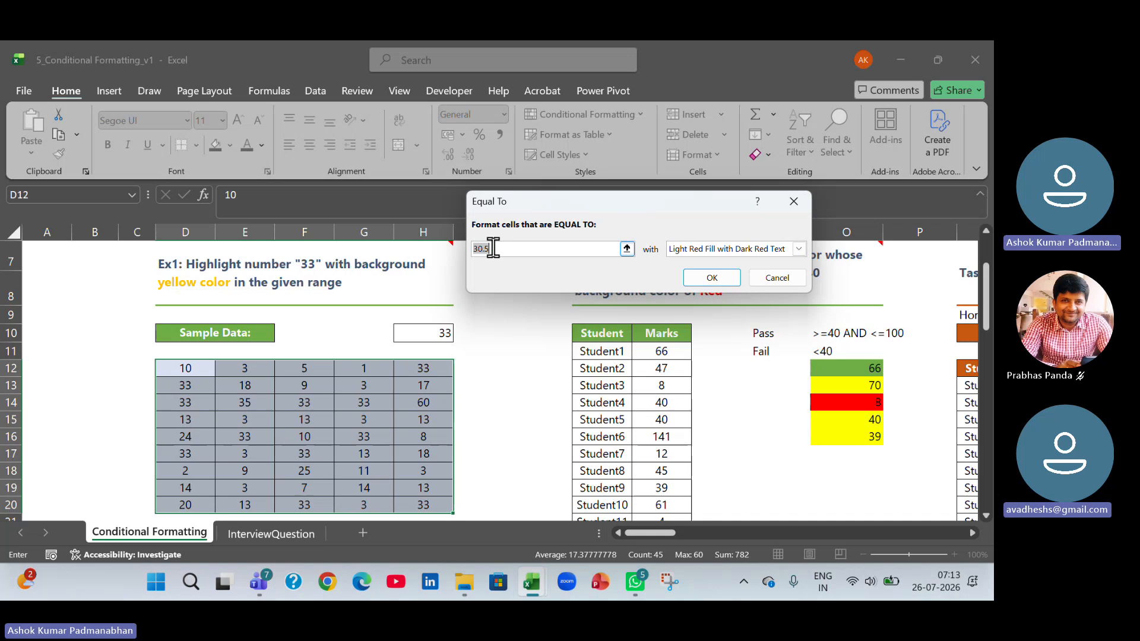
left_click(424, 338)
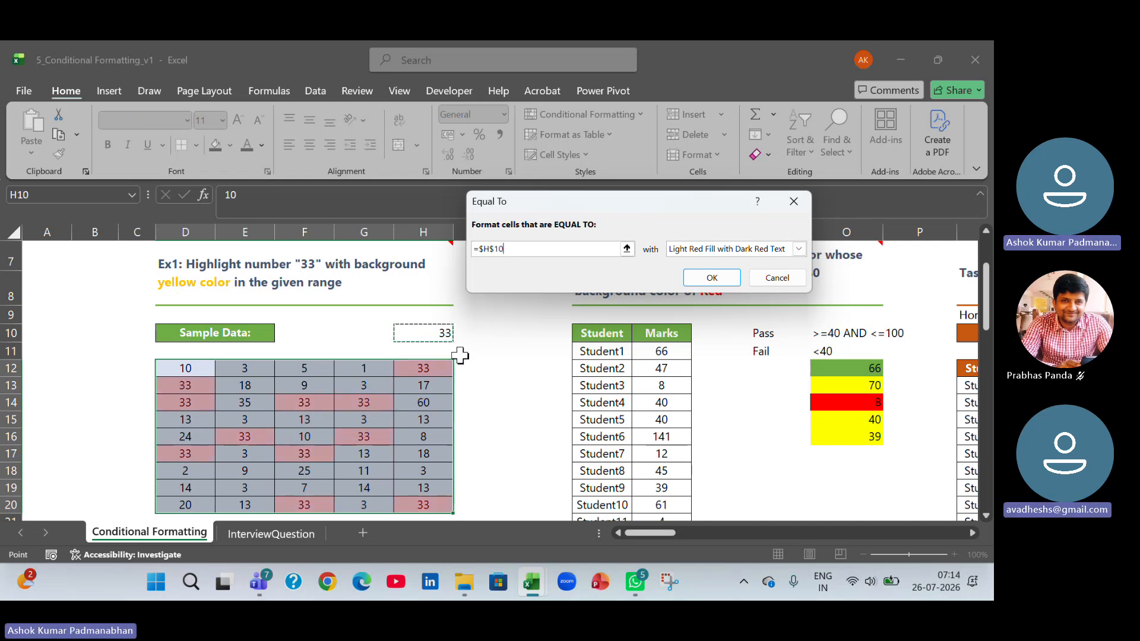
left_click(799, 249)
left_click(800, 250)
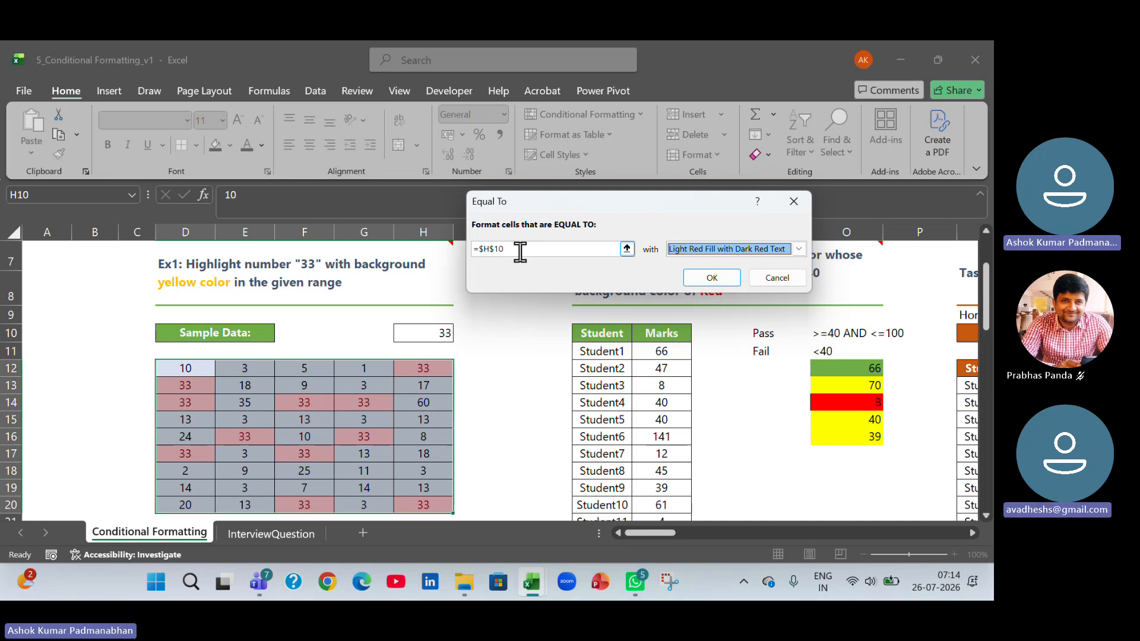
left_click(739, 279)
Test the cell-linked highlight rule by changing H10 to 10 and then to 13.
left_click(445, 329)
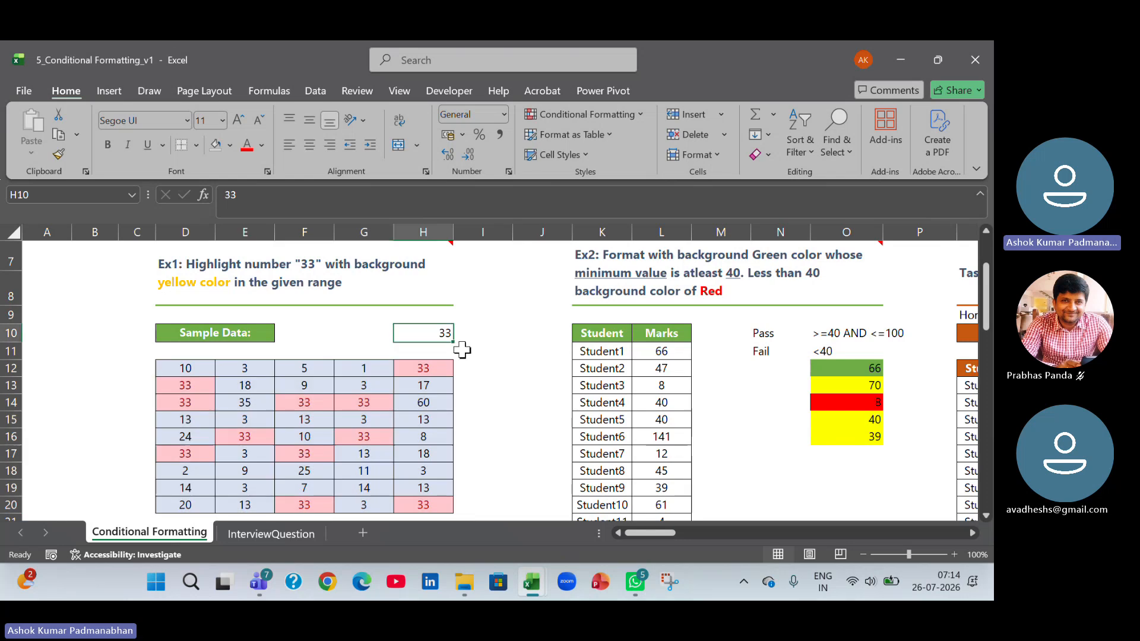
type("10")
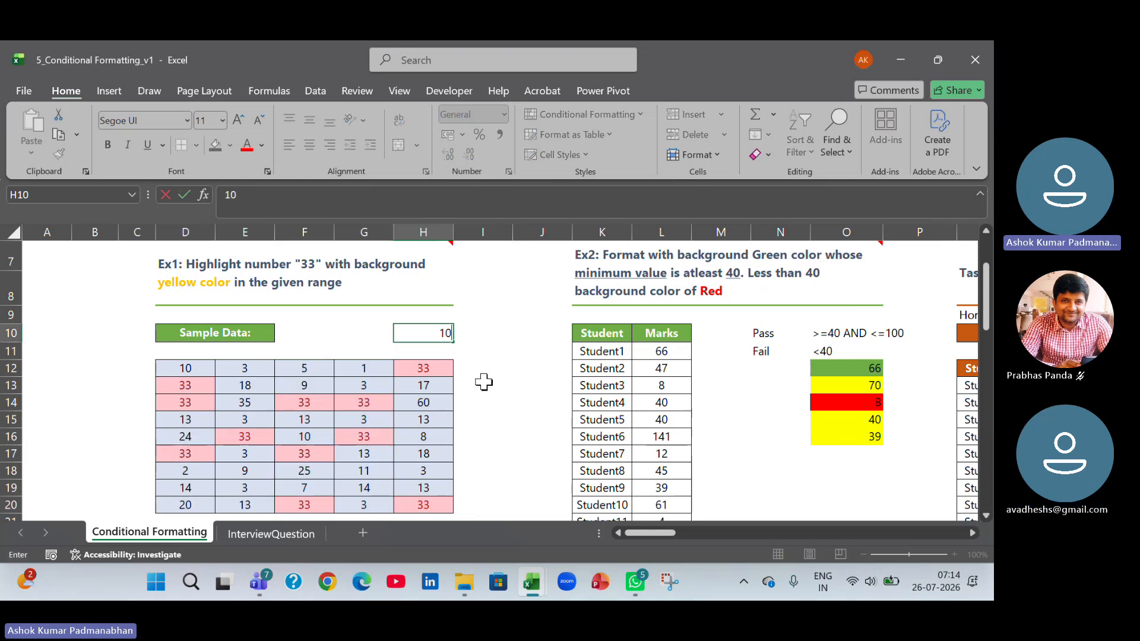
key("Return")
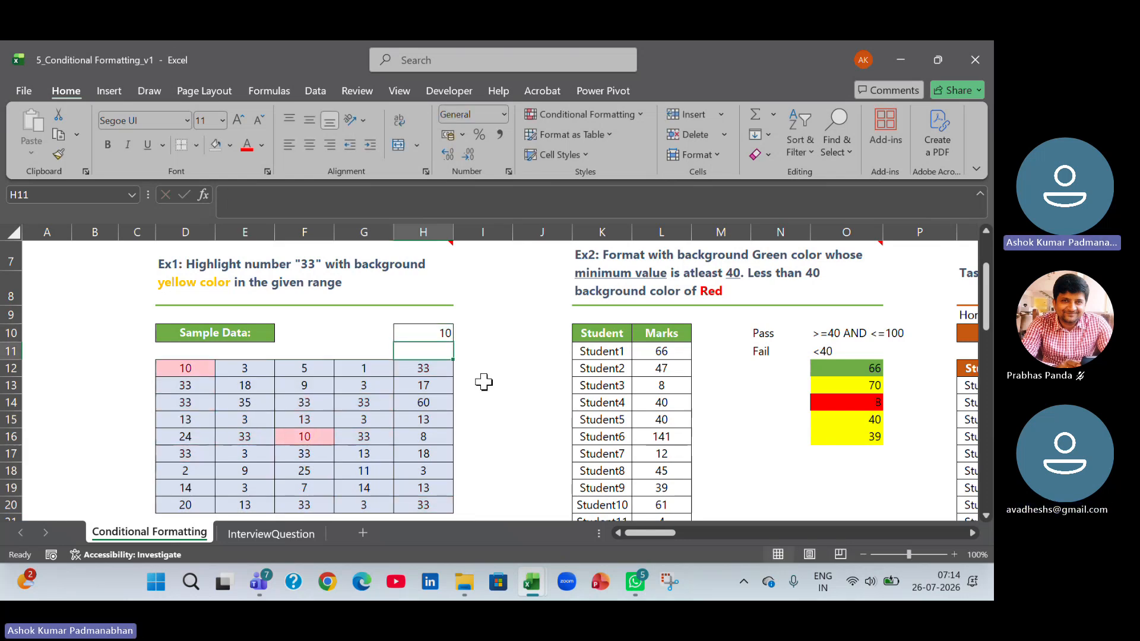
key("Up")
type("13")
key("Return")
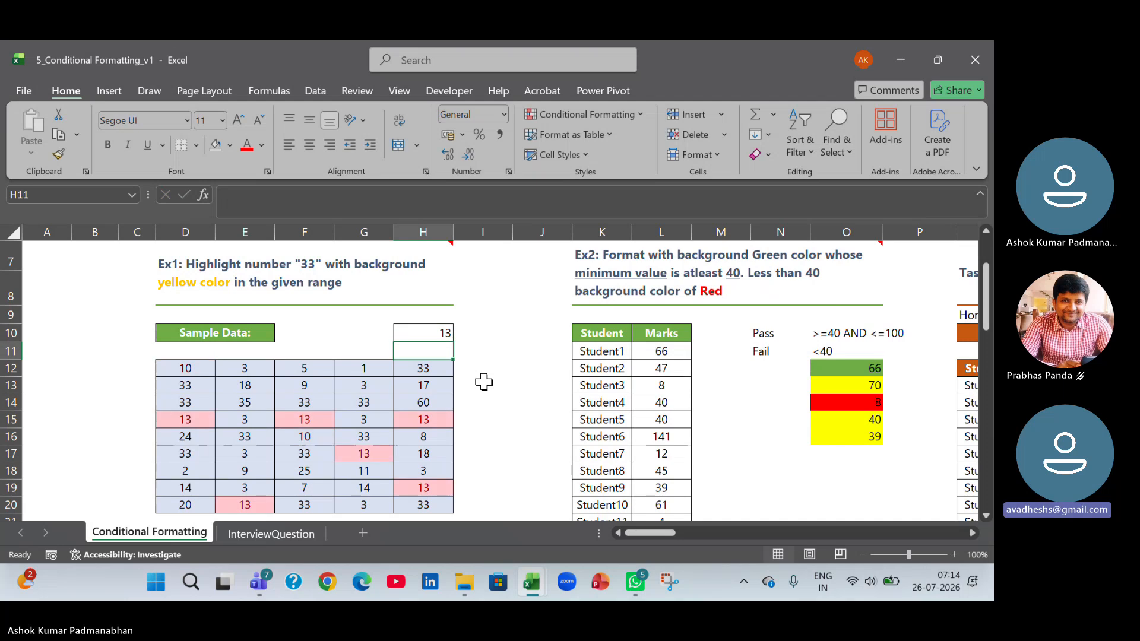
left_click(445, 333)
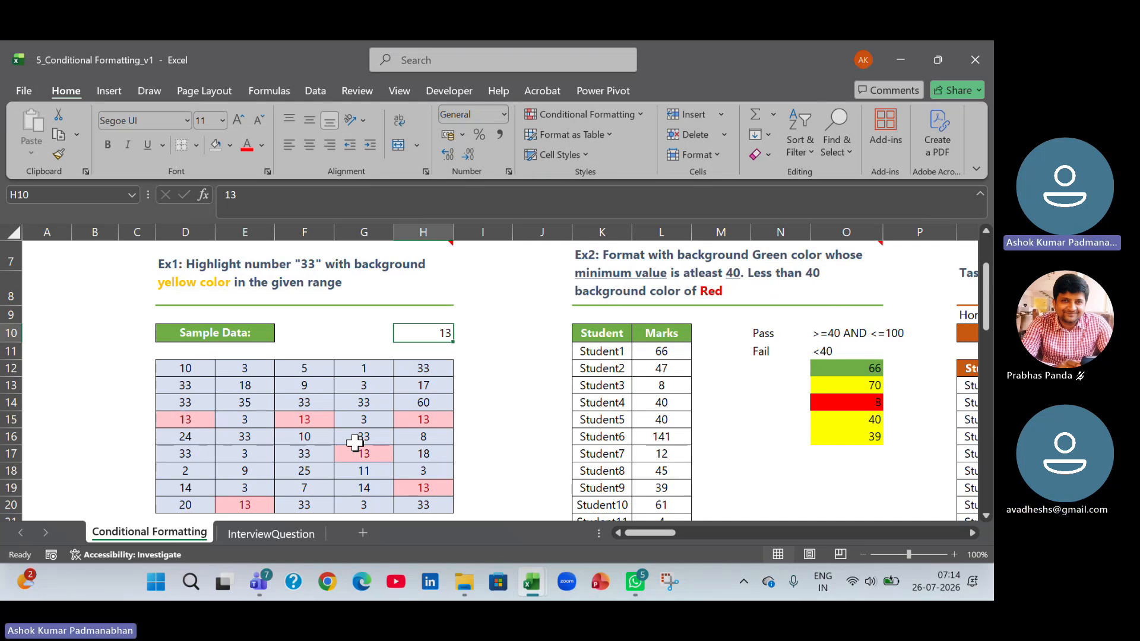
left_click(201, 368)
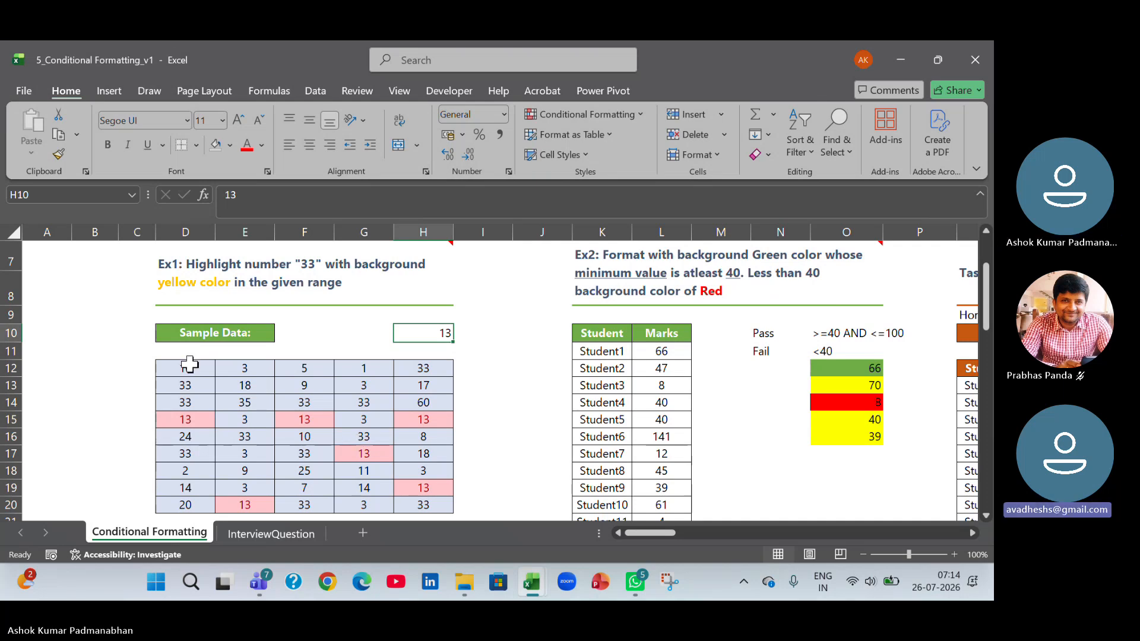
left_click_drag(201, 368, 420, 501)
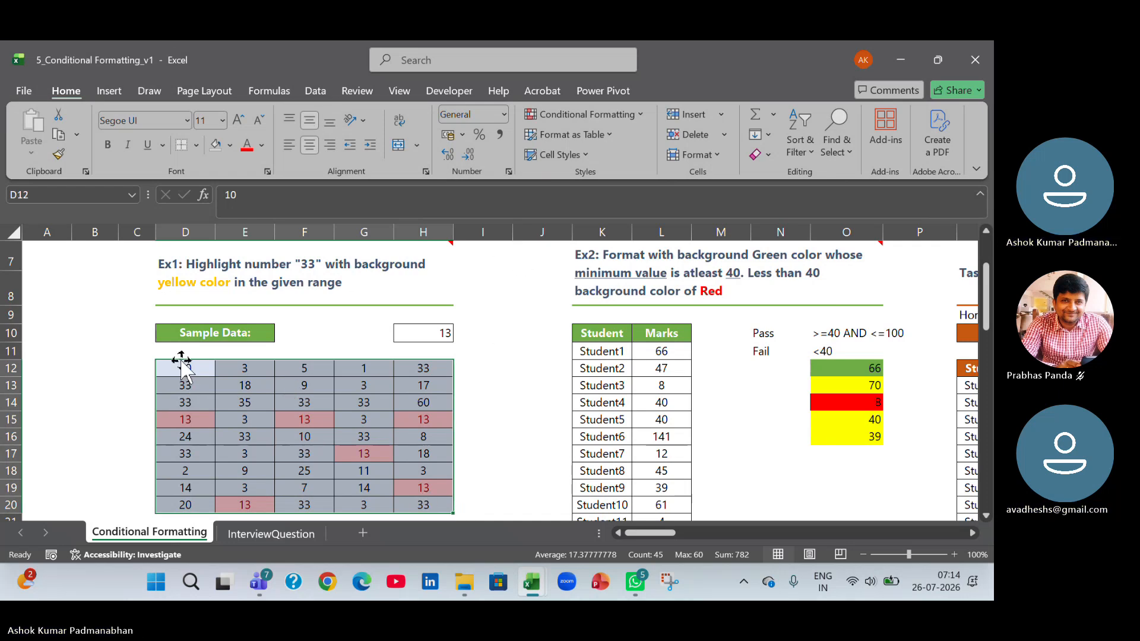
left_click(636, 114)
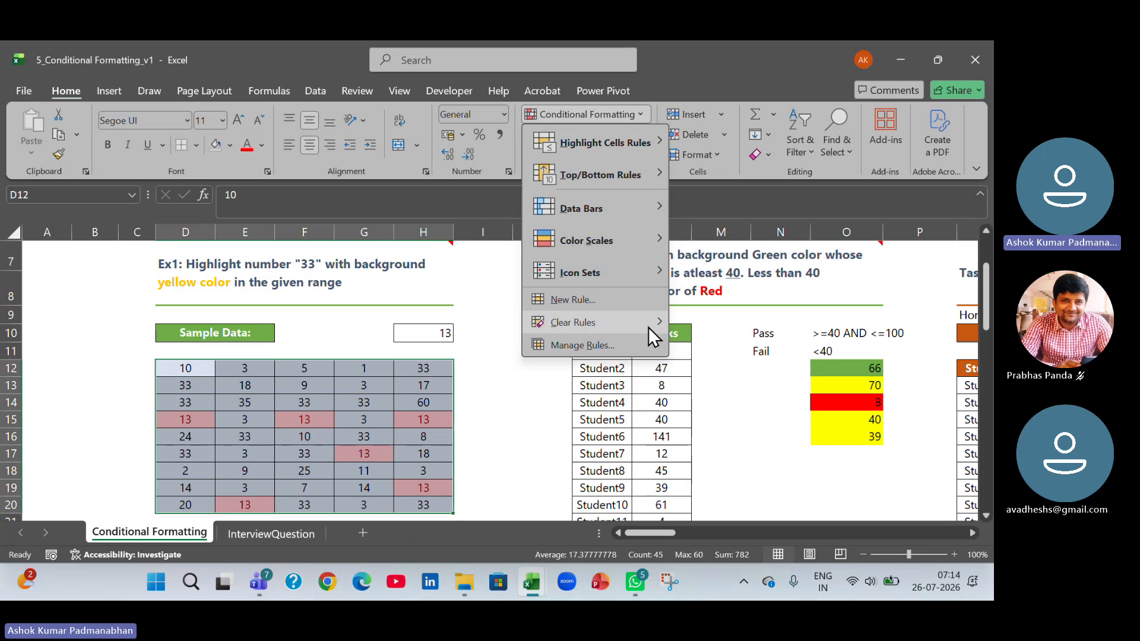
mouse_move(647, 327)
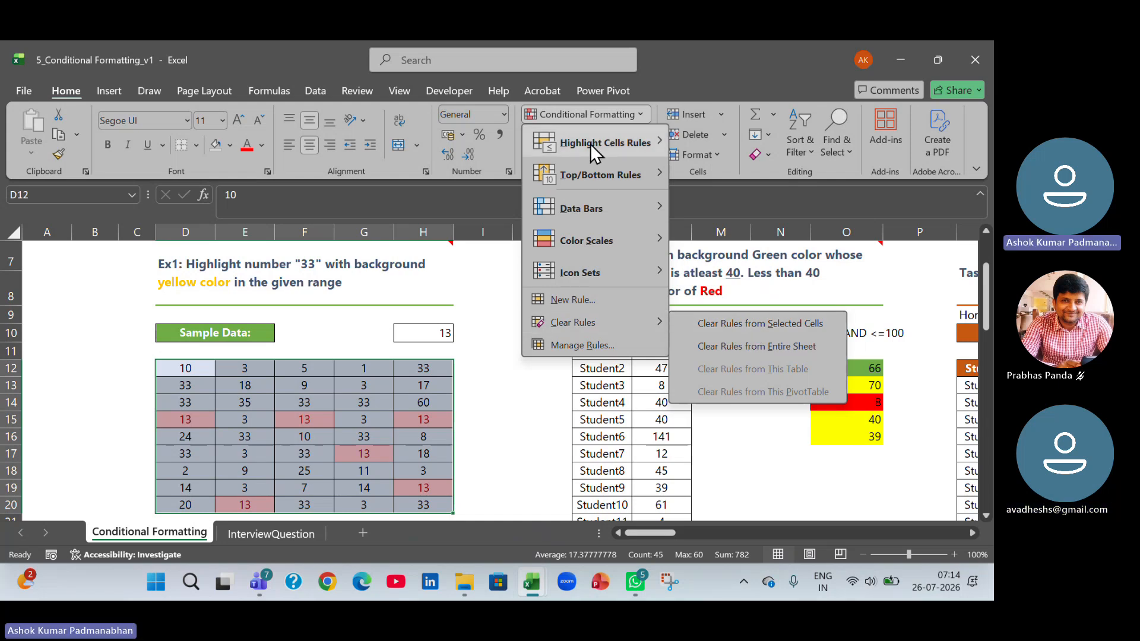
mouse_move(590, 144)
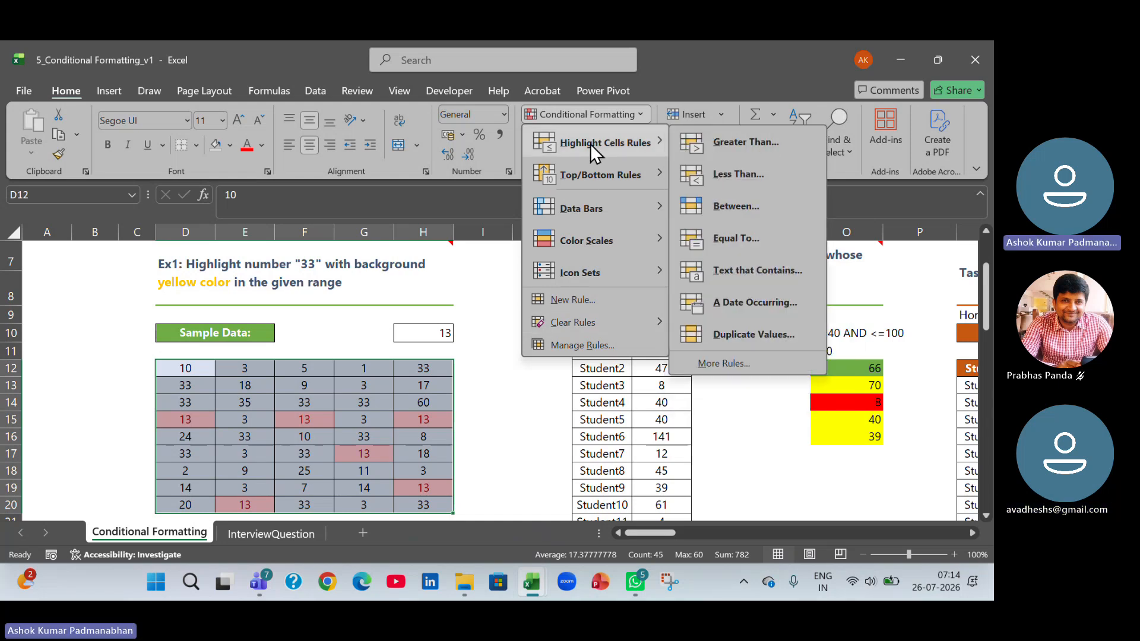
left_click(757, 247)
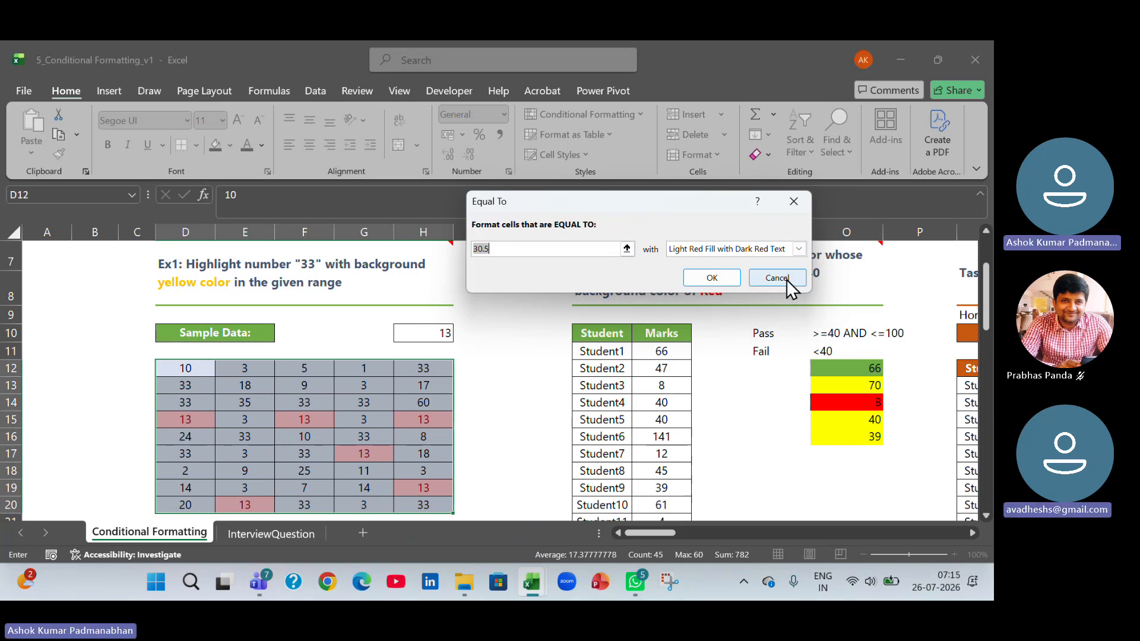
double_click(493, 250)
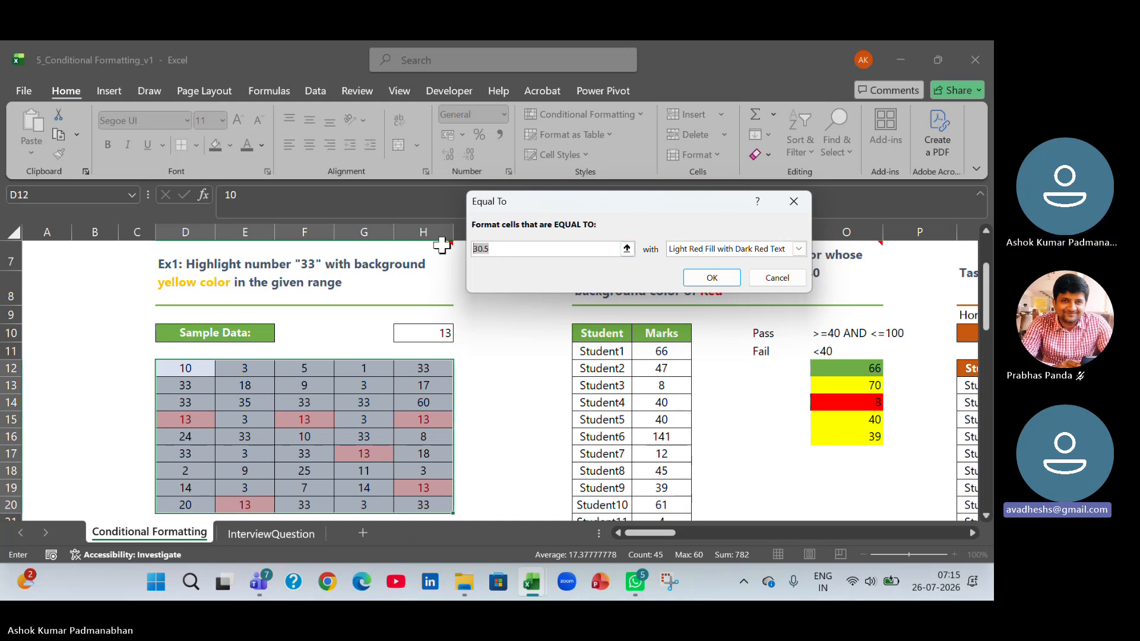
left_click(424, 325)
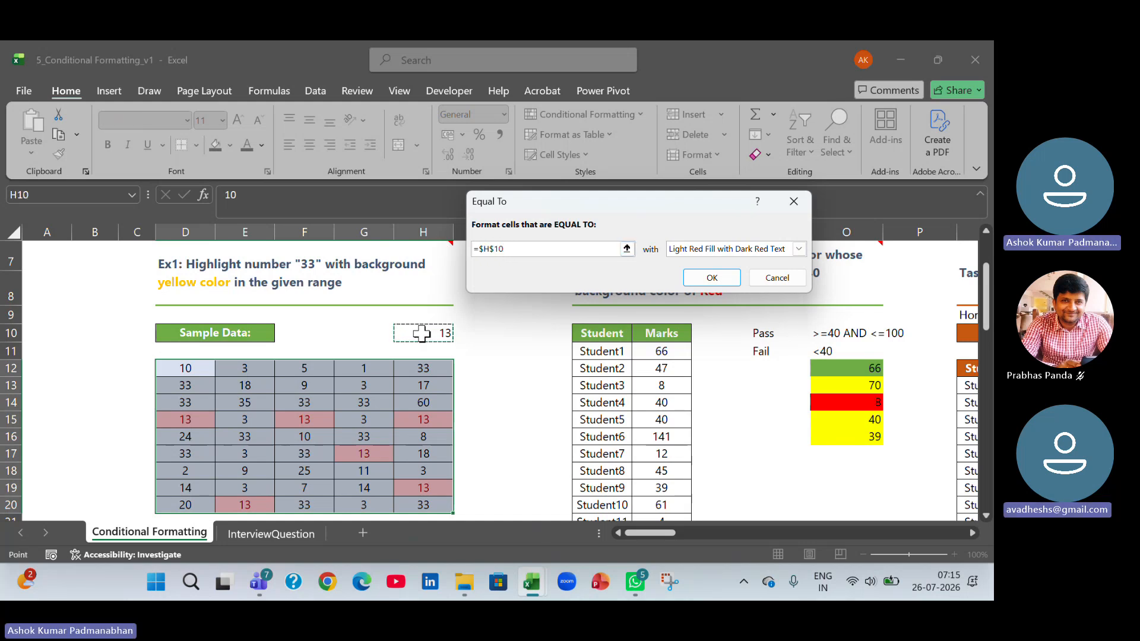
left_click(786, 280)
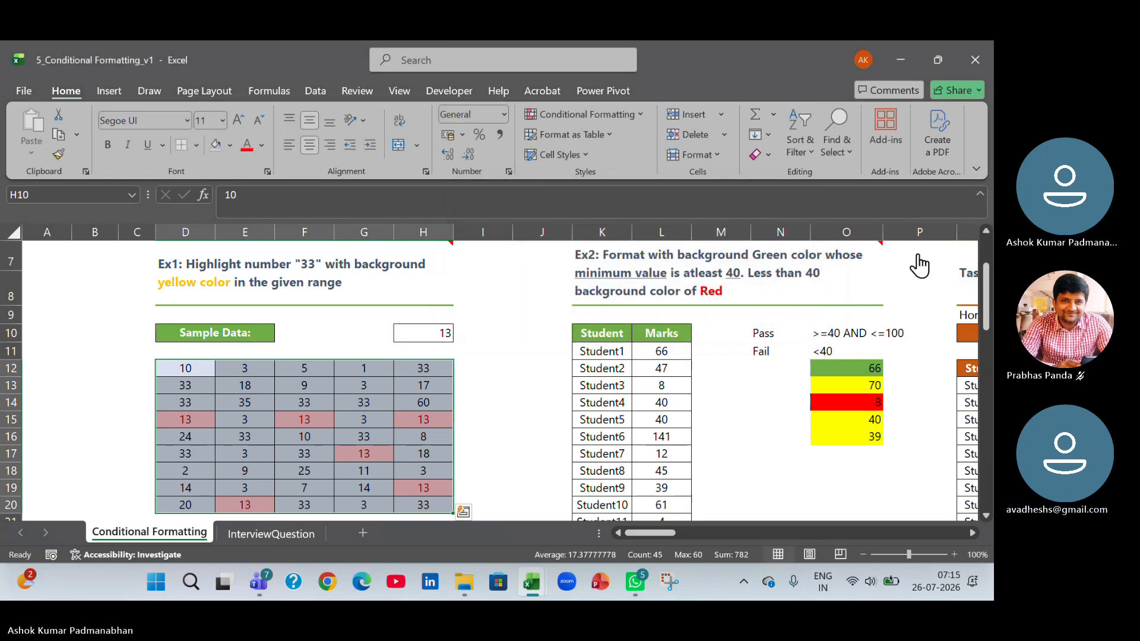
Set the lookup value in H10 to 25 and select the sample data range D12:H20.
left_click(422, 333)
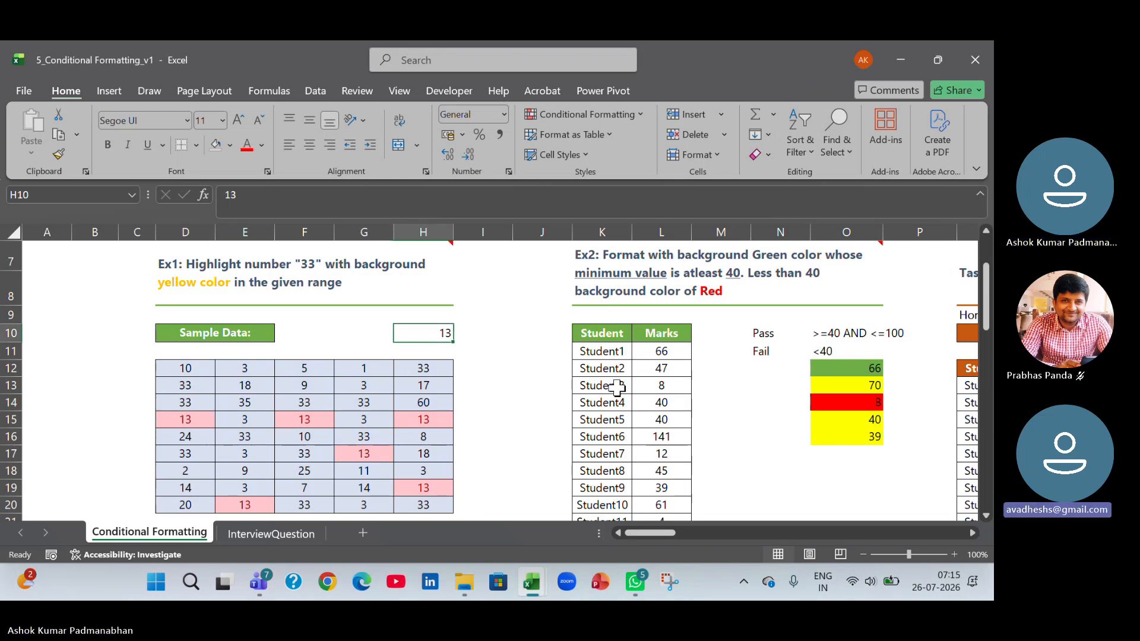
key("BackSpace")
key("BackSpace")
type("25")
key("Return")
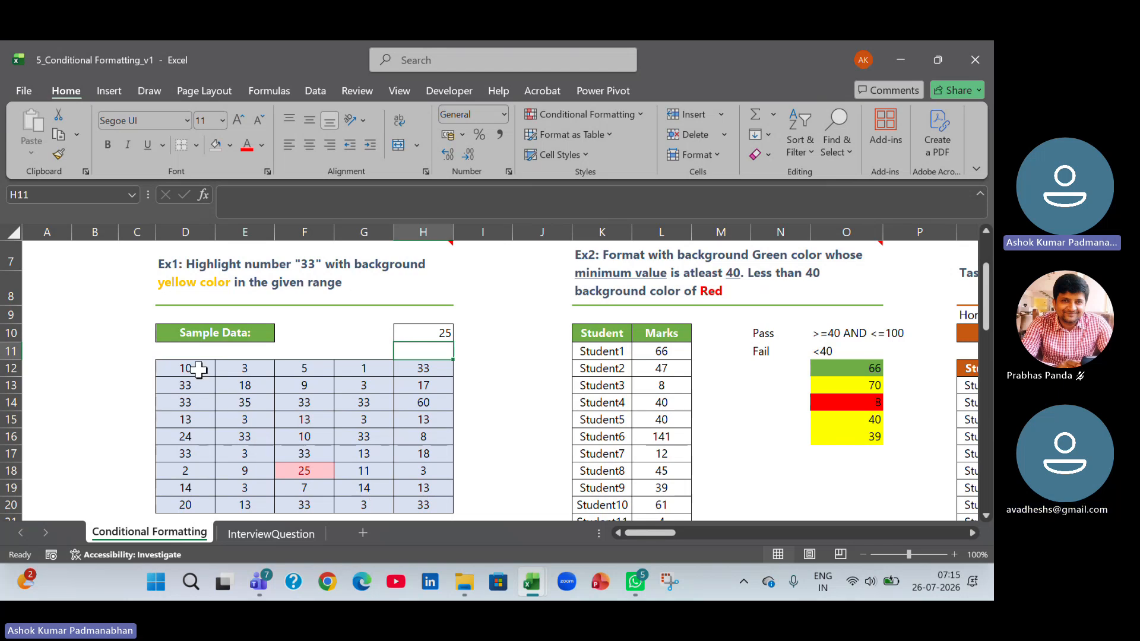
left_click_drag(194, 369, 418, 514)
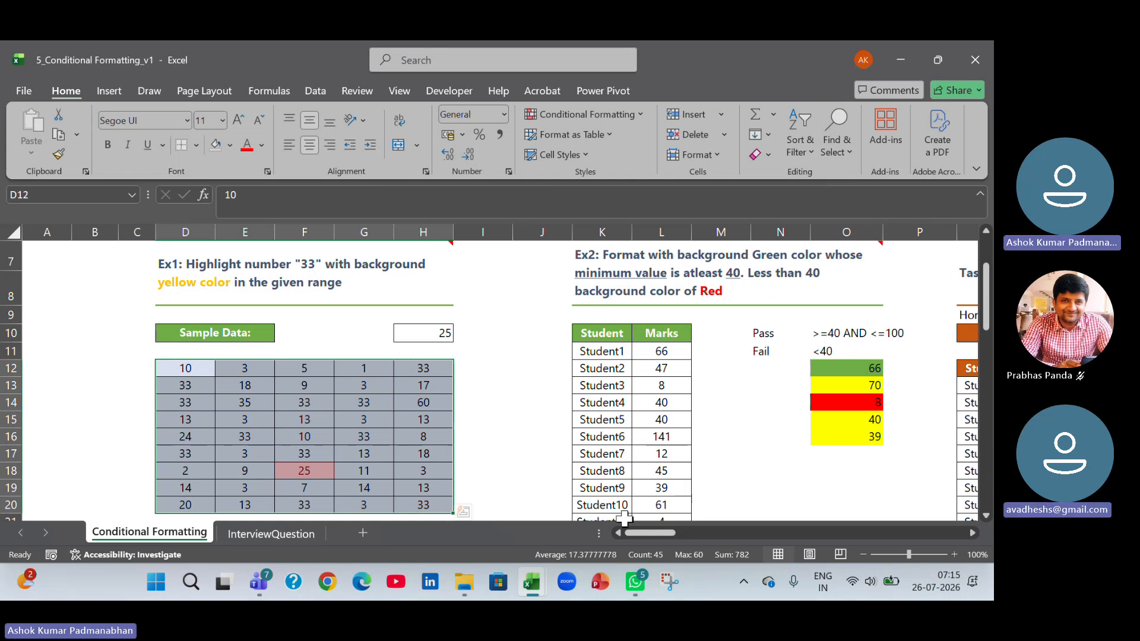
Examine the Ex2 student marks table and its Pass and Fail conditions.
mouse_move(646, 533)
left_mouse_down()
mouse_move(668, 533)
mouse_move(657, 531)
left_mouse_up()
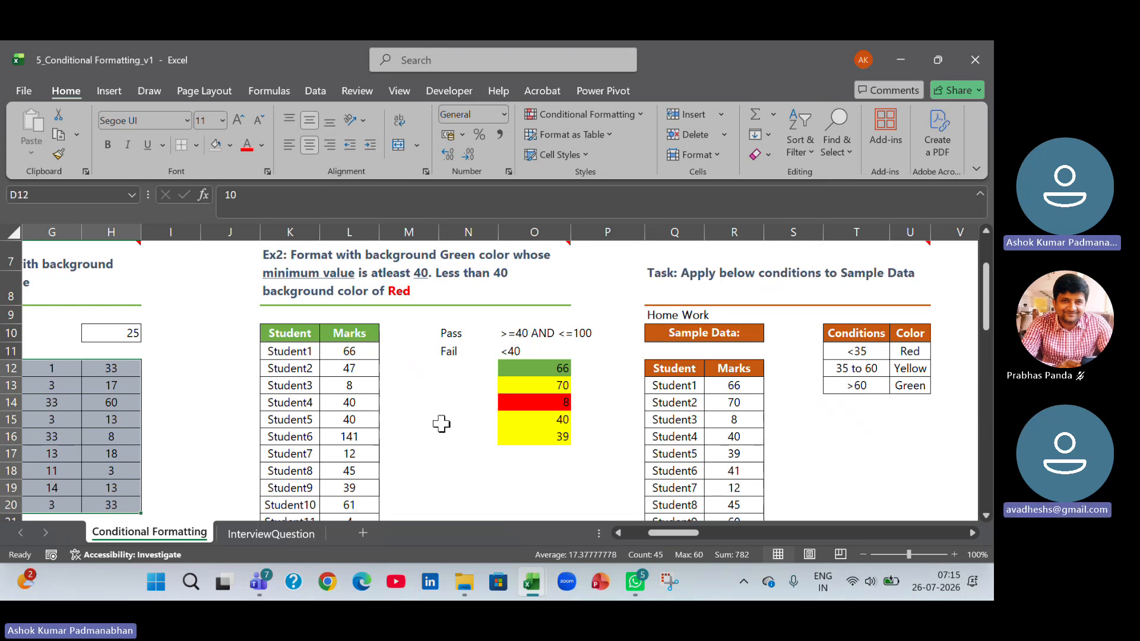
left_click_drag(298, 333, 287, 484)
left_click(359, 332, "ctrl")
left_click_drag(359, 333, 350, 456)
scroll(672, 532, "down", 1)
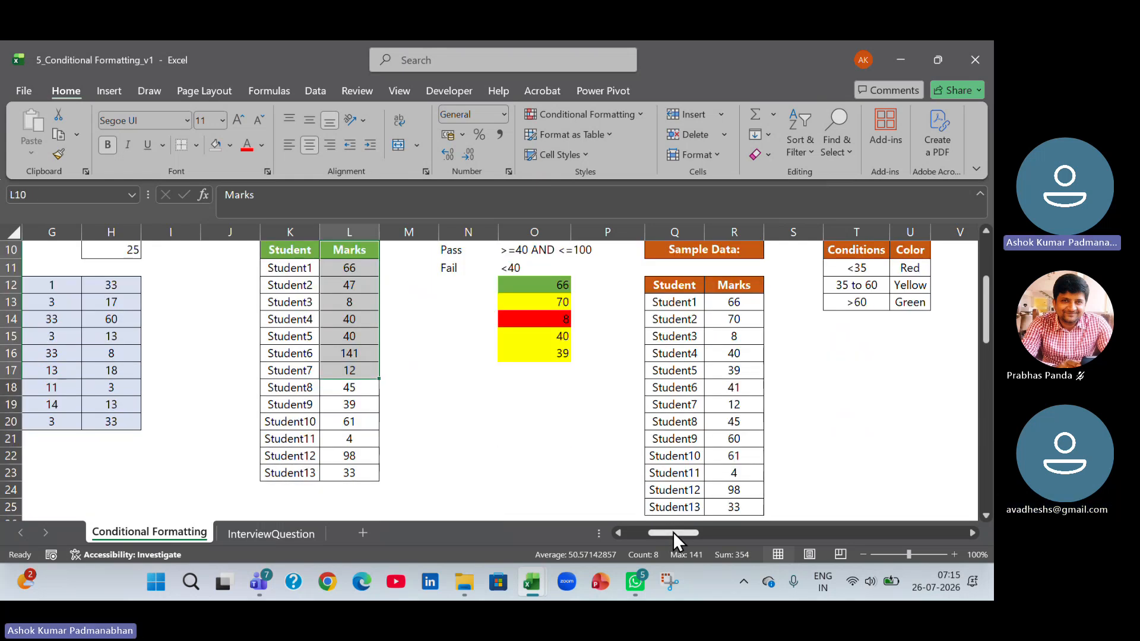
scroll(672, 532, "up", 1)
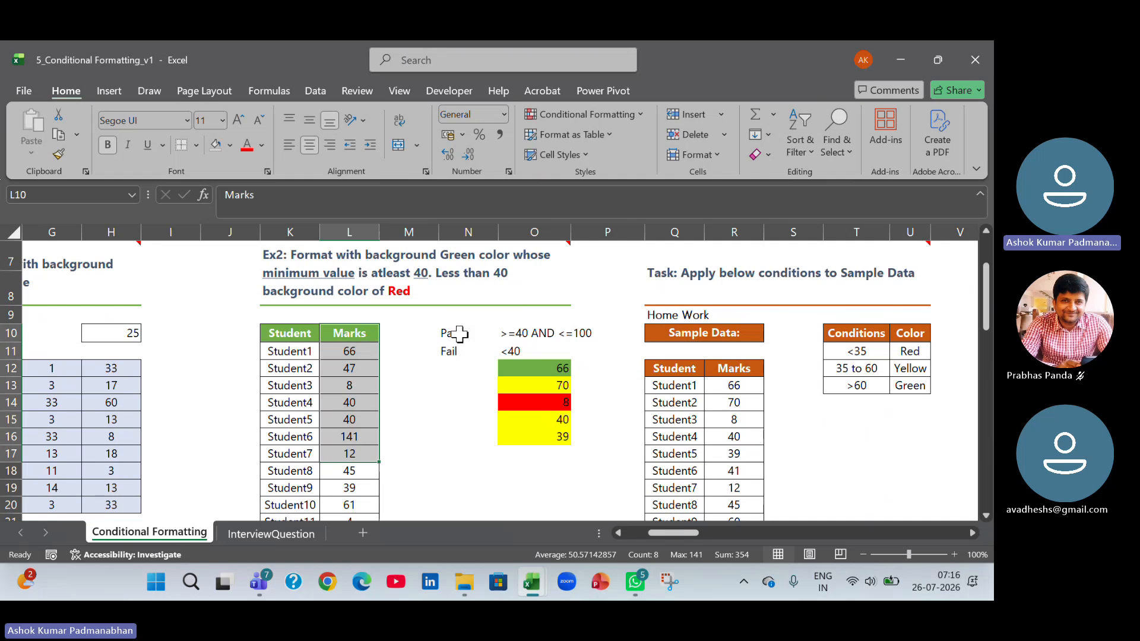
left_click(509, 332)
left_click(581, 334)
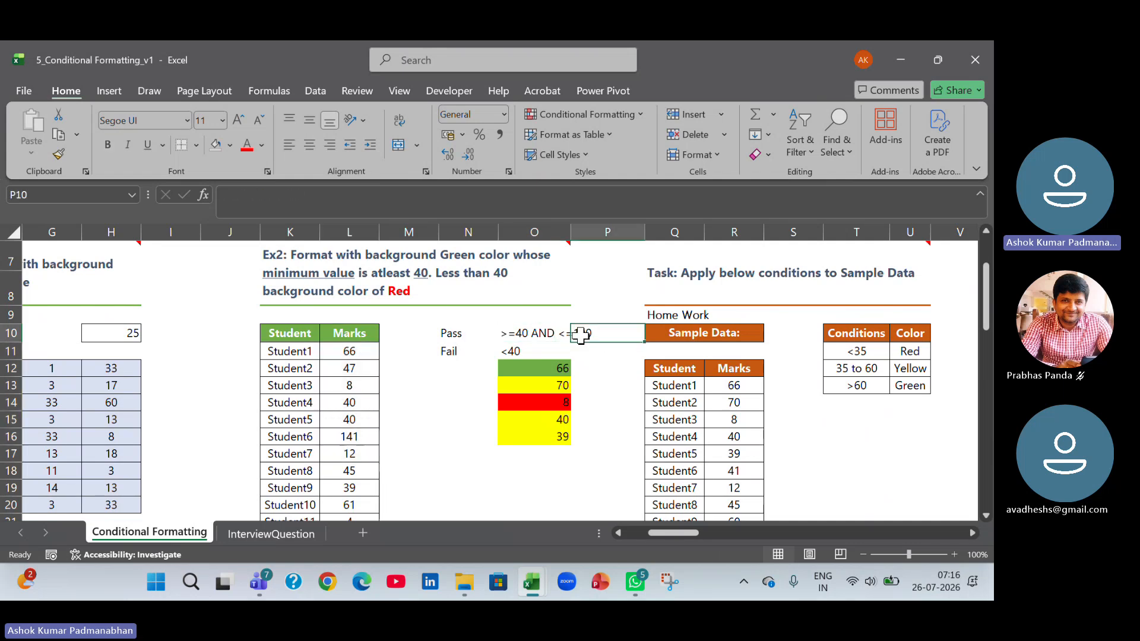
left_click(447, 333)
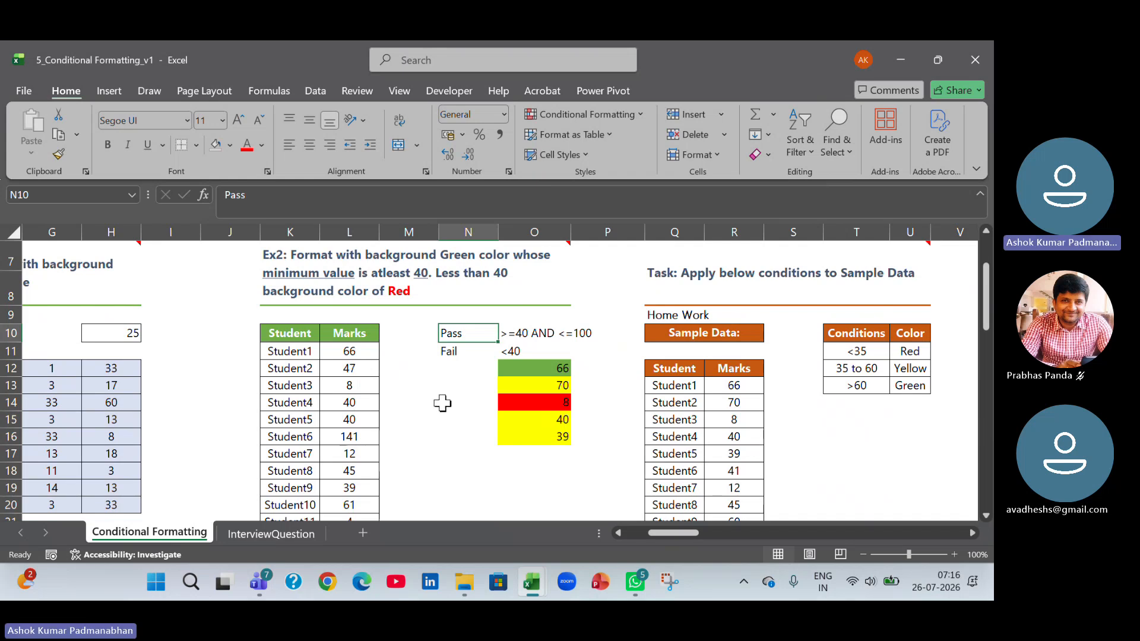
Select the Ex2 student marks in L11:L23.
scroll(442, 403, "down", 1)
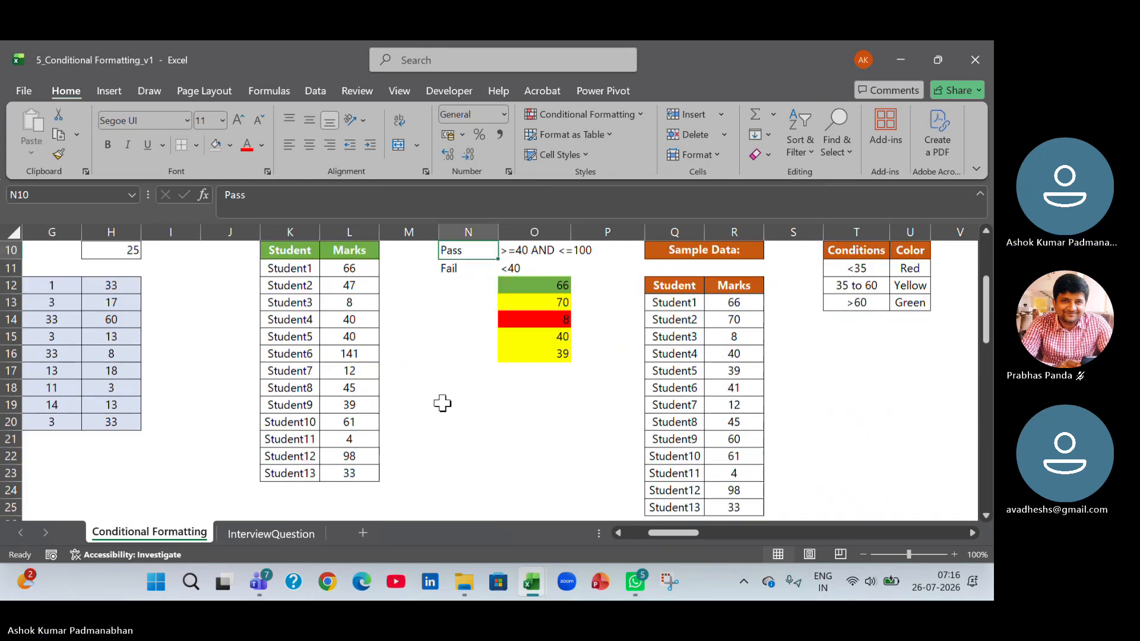
left_click(366, 272)
left_click_drag(366, 276, 361, 475)
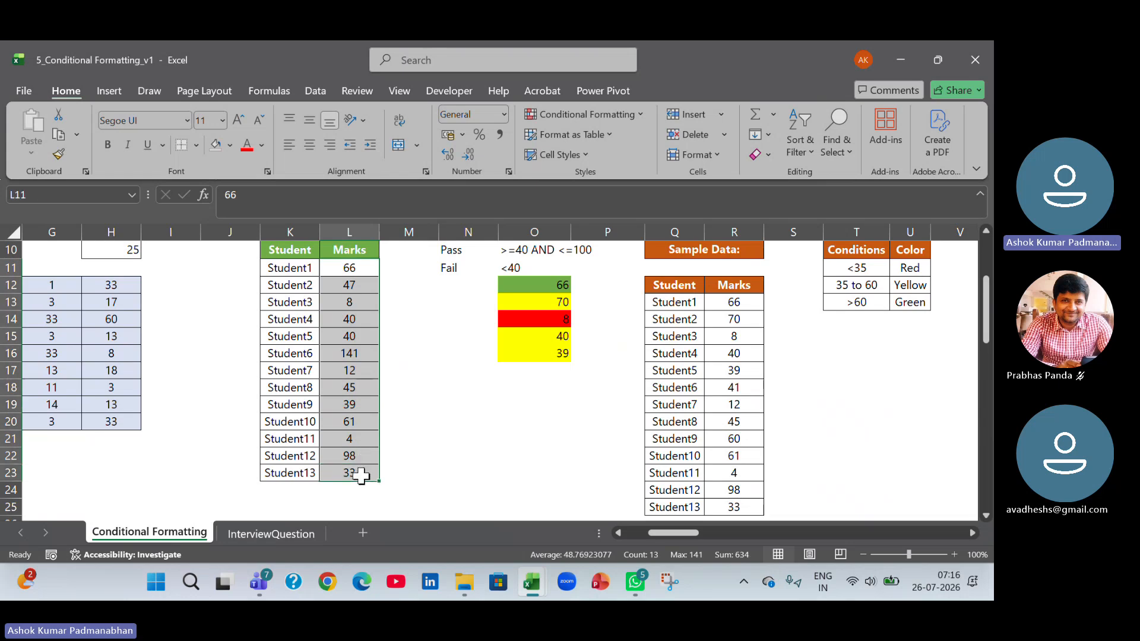
left_click(641, 115)
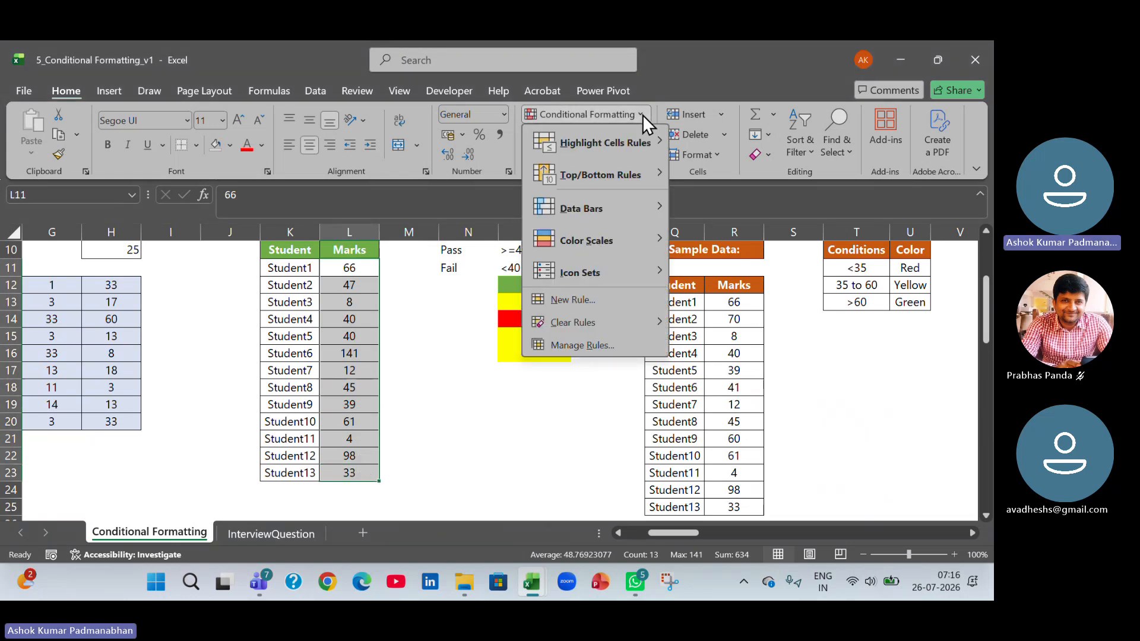
mouse_move(636, 141)
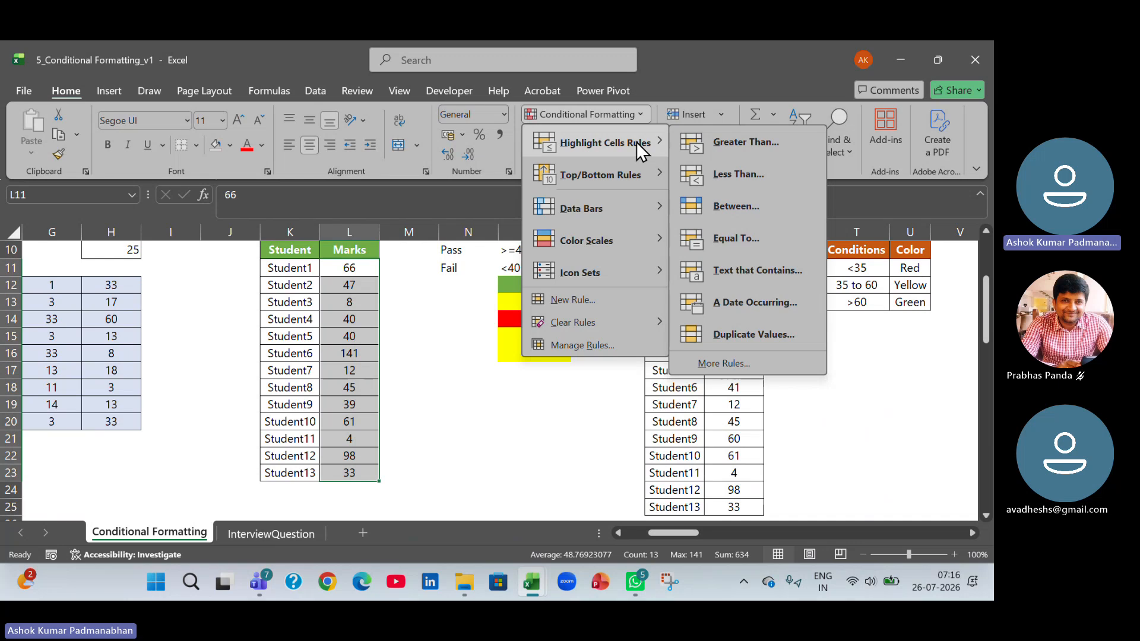
left_click(742, 240)
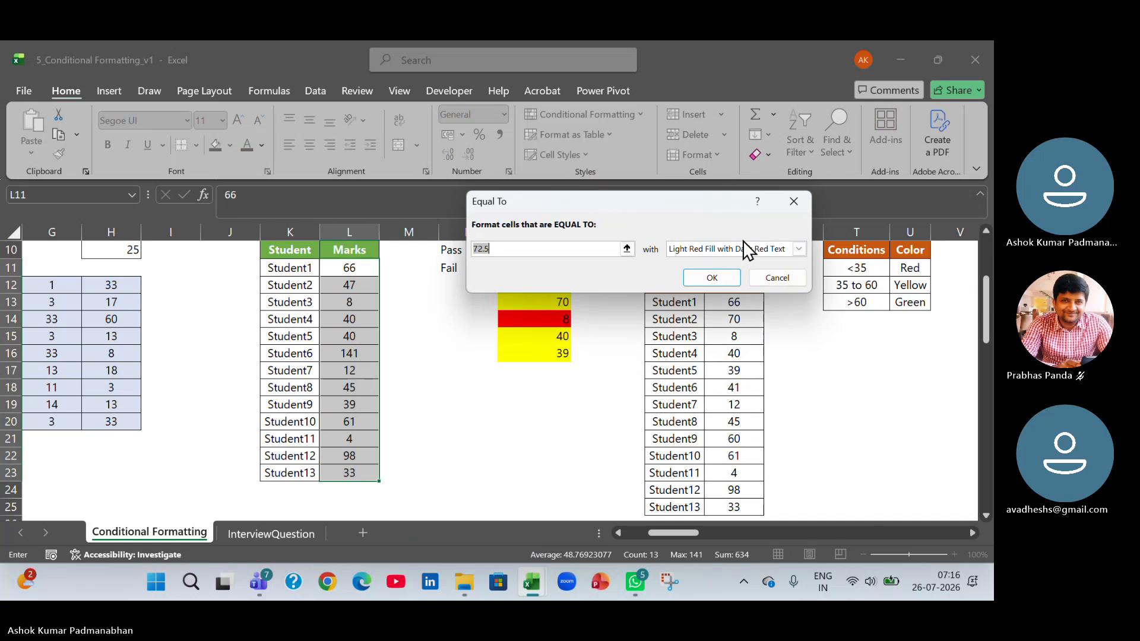
left_click_drag(585, 203, 588, 124)
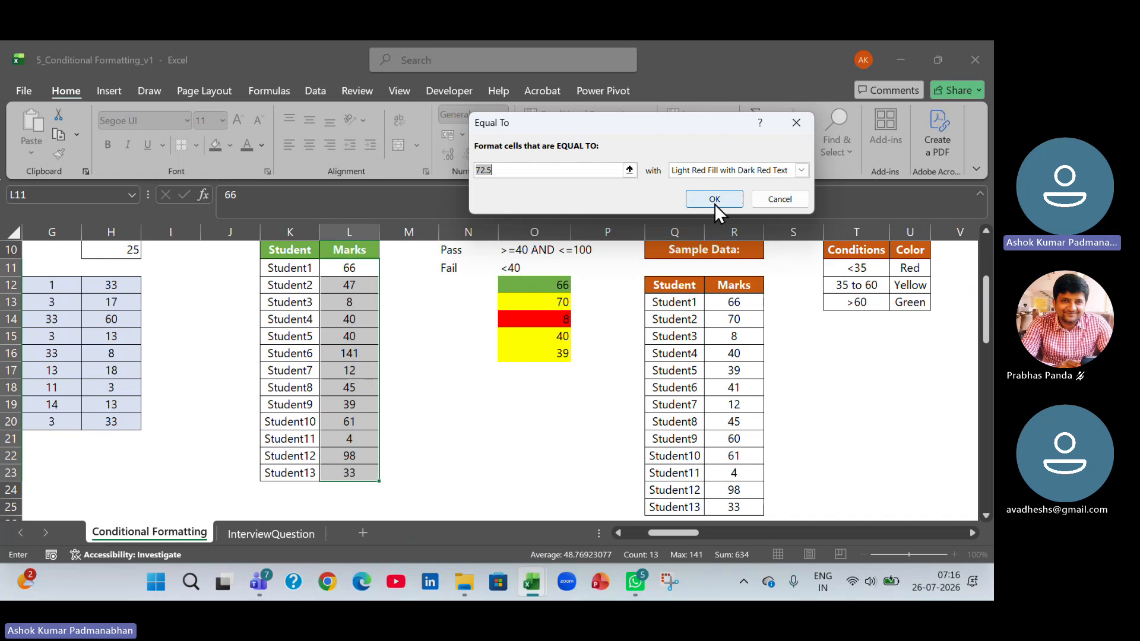
left_click(782, 202)
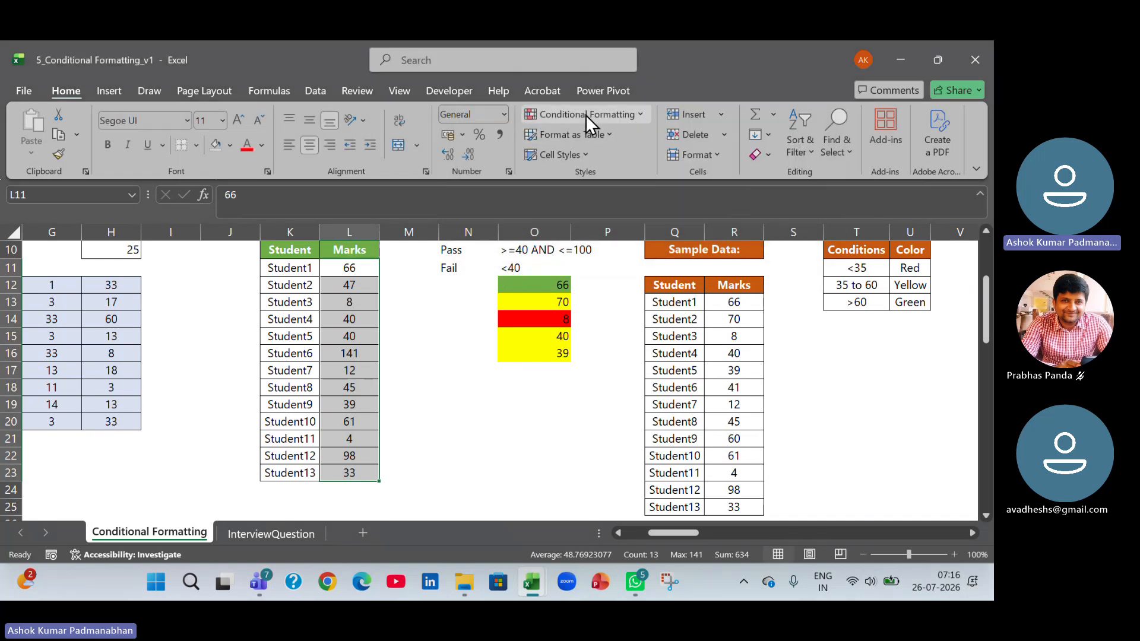
Highlight the selected Ex2 marks that are less than 40 using Light Red Fill with Dark Red Text.
left_click(643, 115)
mouse_move(639, 142)
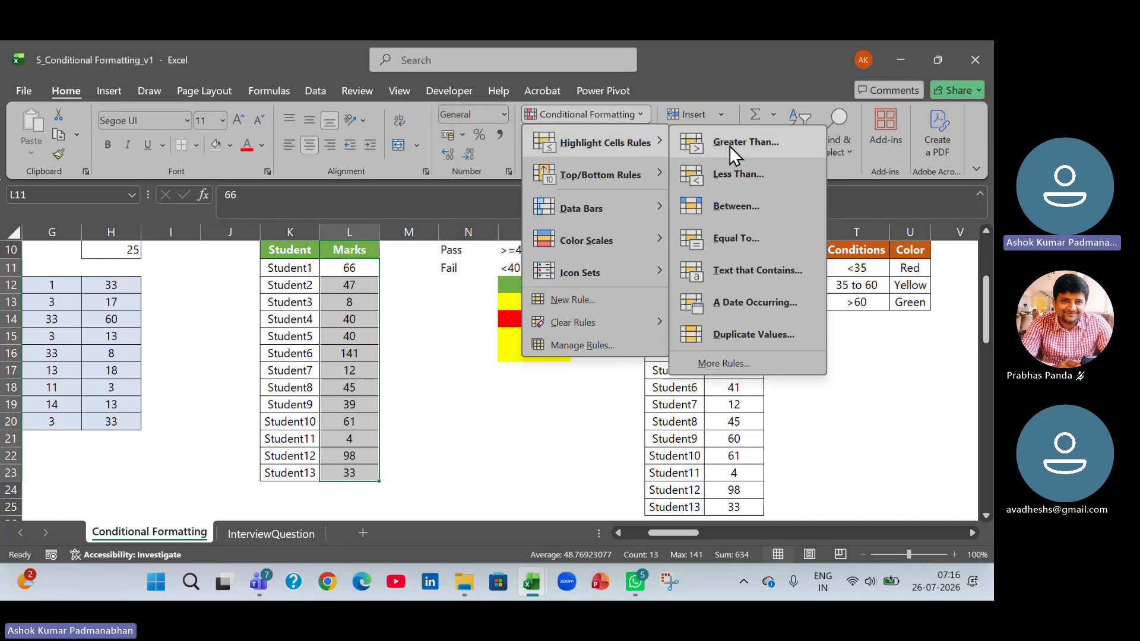
left_click(735, 176)
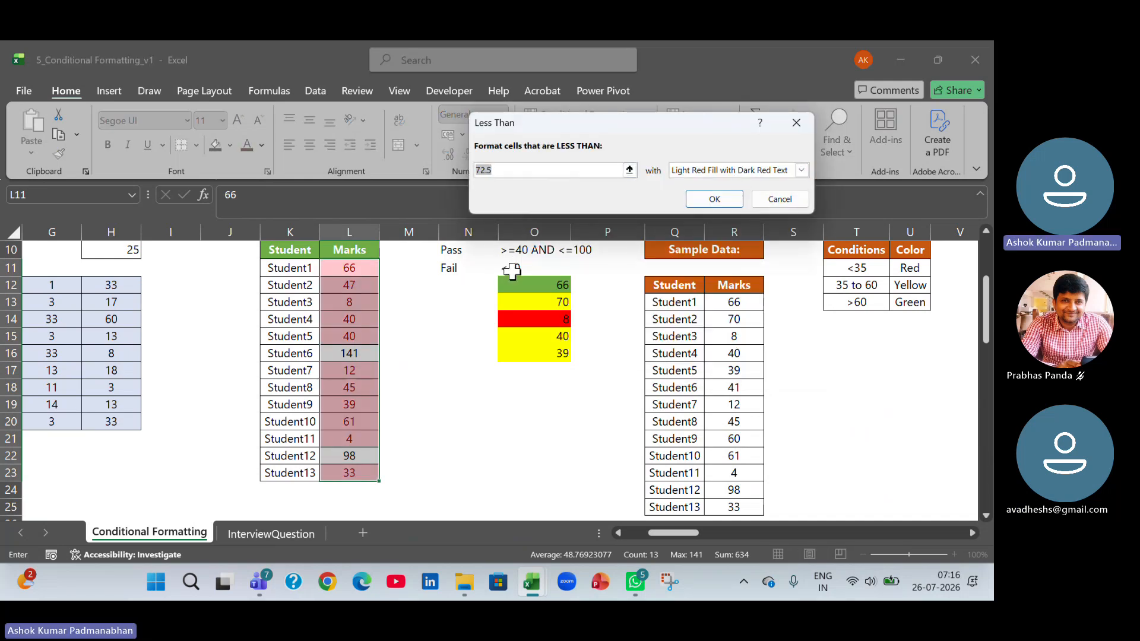
type("40")
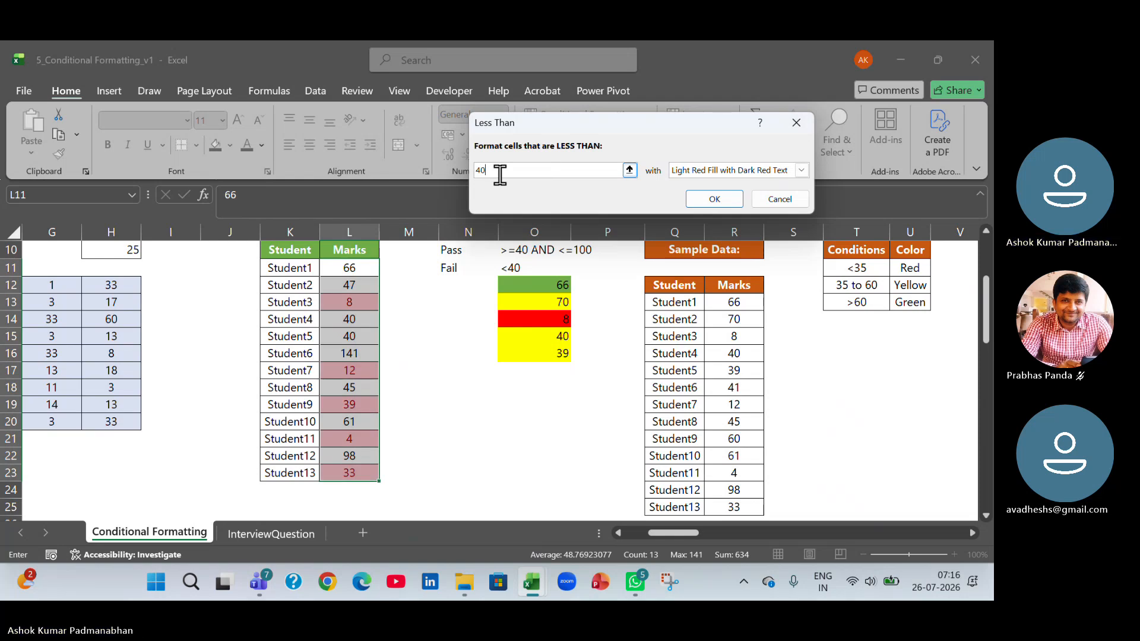
left_click(712, 200)
left_click(564, 421)
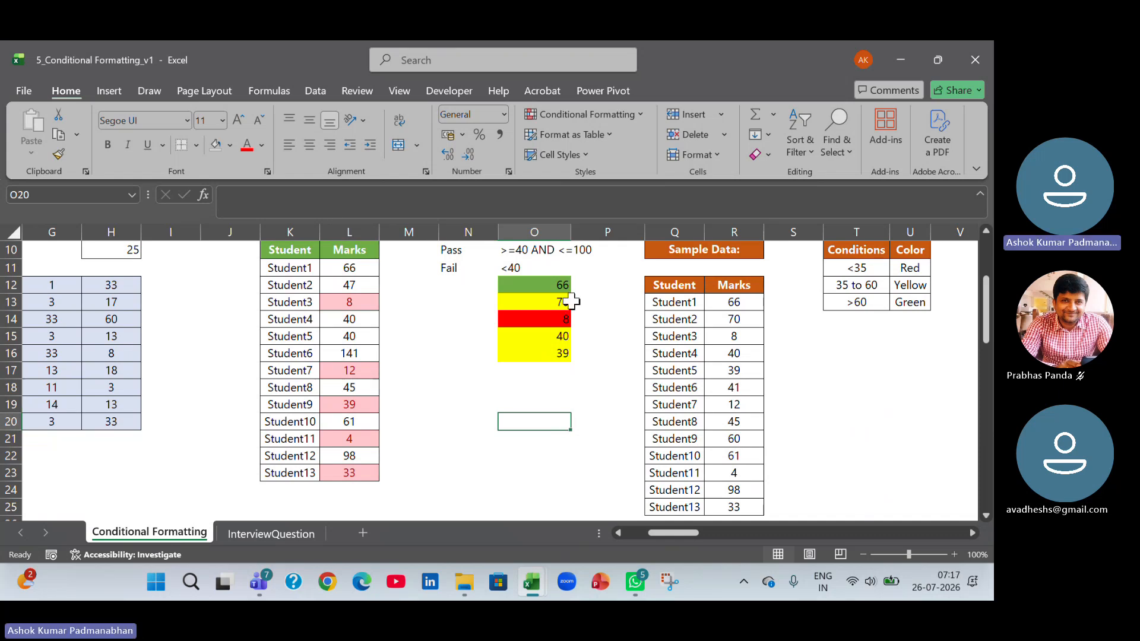
Set up a Between highlight rule on the Ex2 marks L11:L23 with limits 40 and 100.
left_click(512, 247)
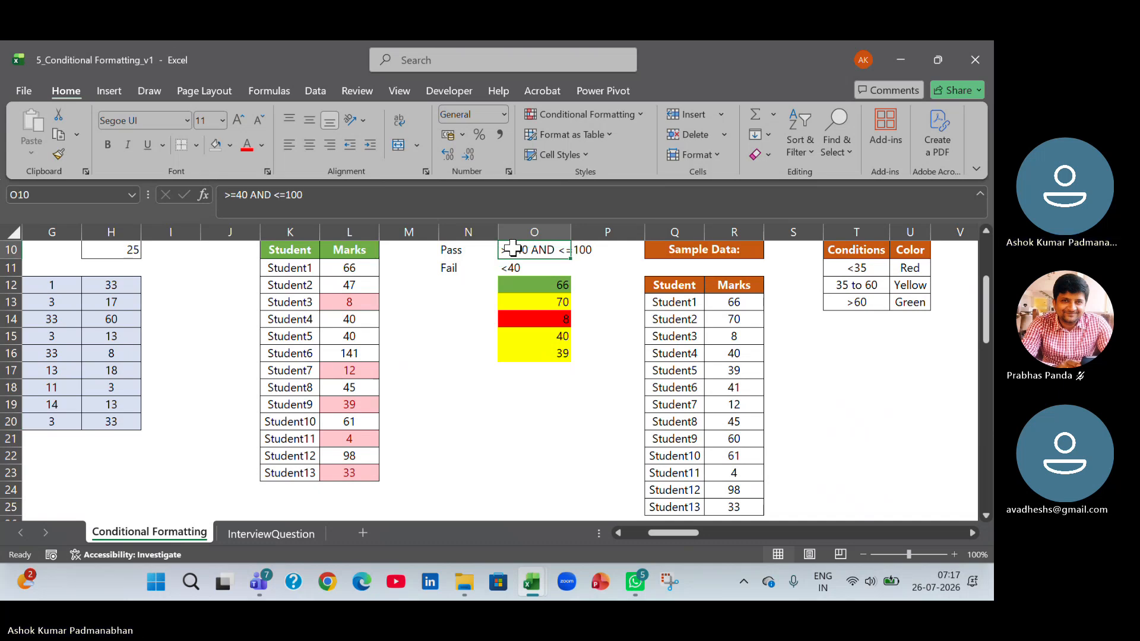
left_click_drag(351, 266, 351, 475)
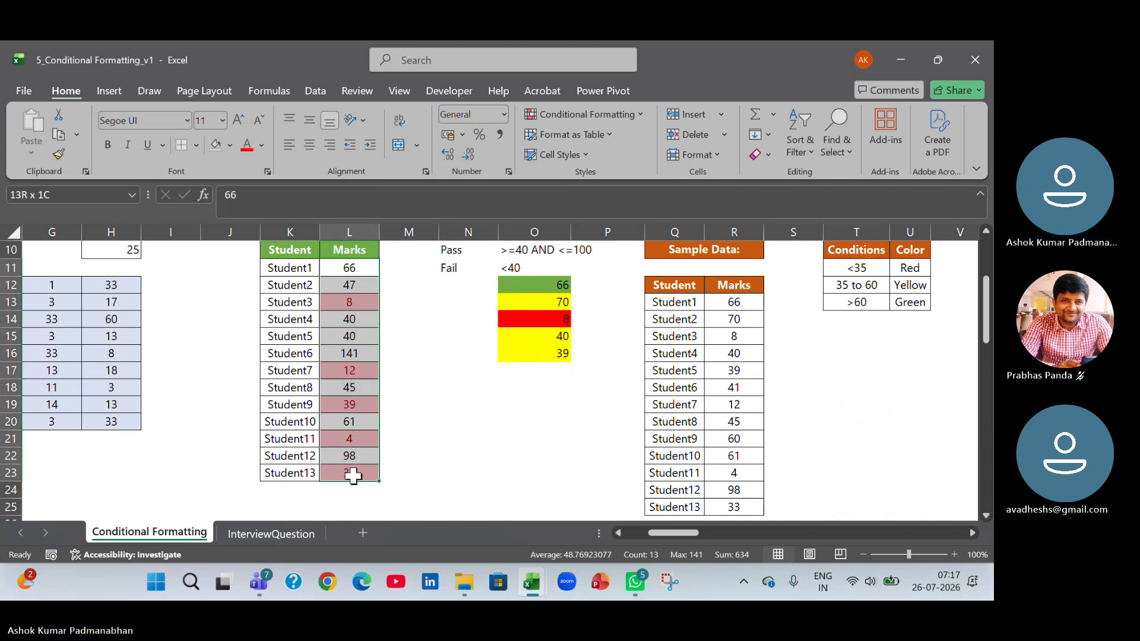
left_click(641, 117)
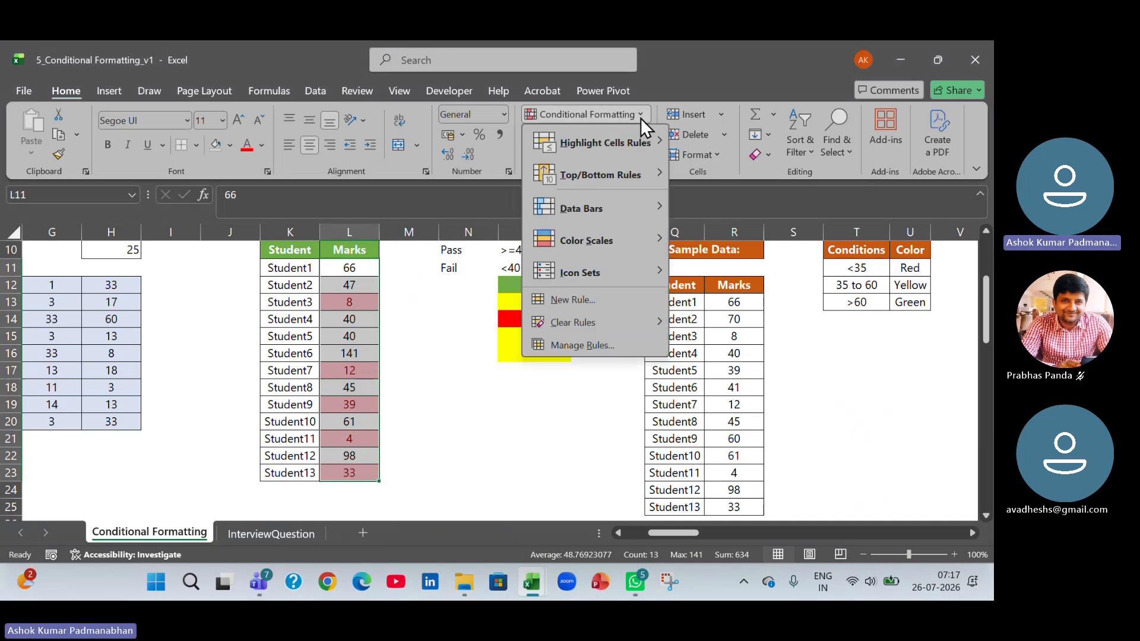
mouse_move(639, 138)
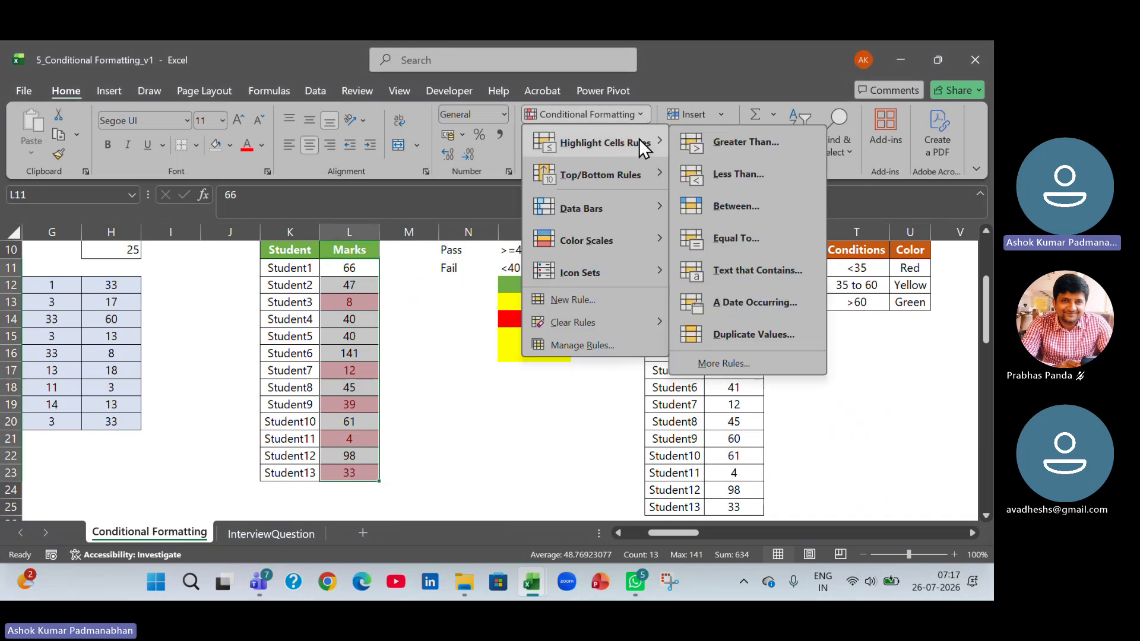
left_click(736, 206)
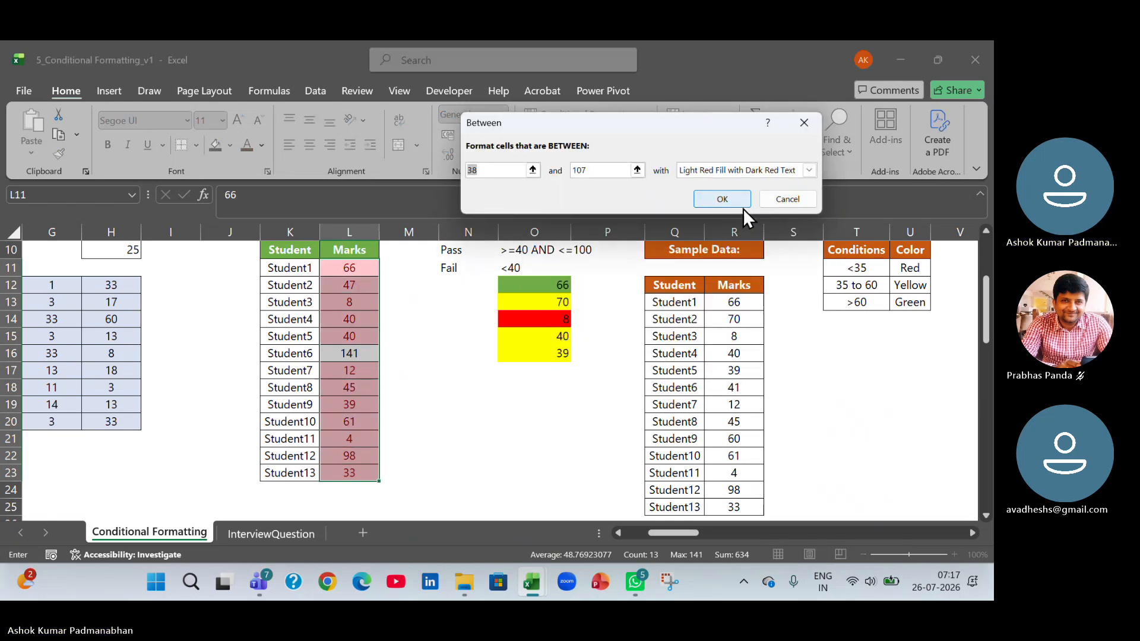
type("40")
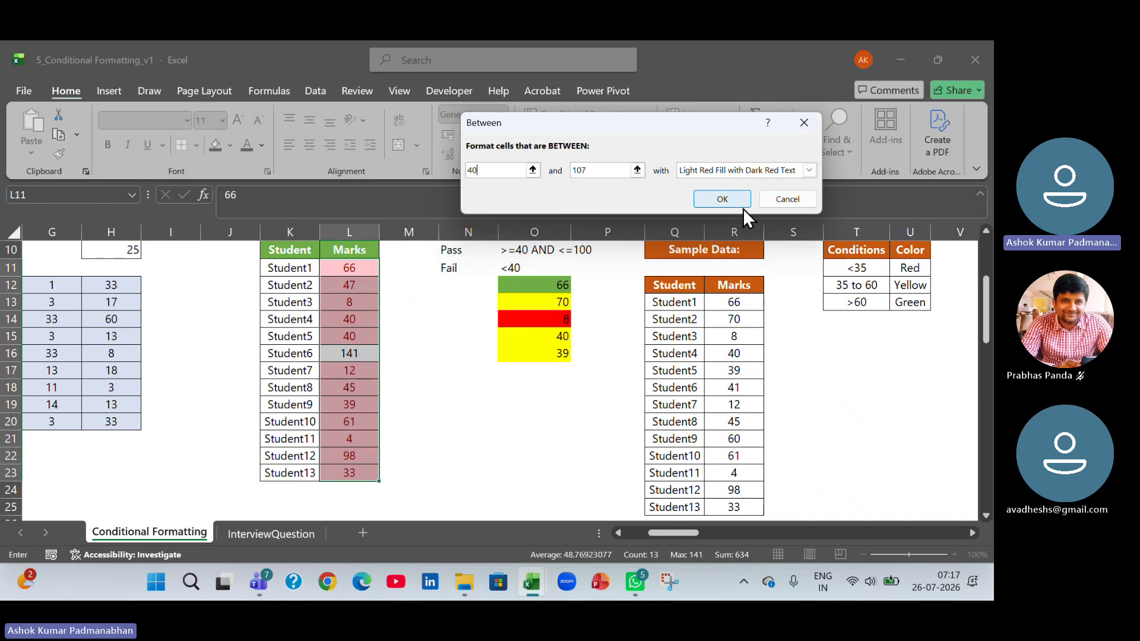
left_click(609, 169)
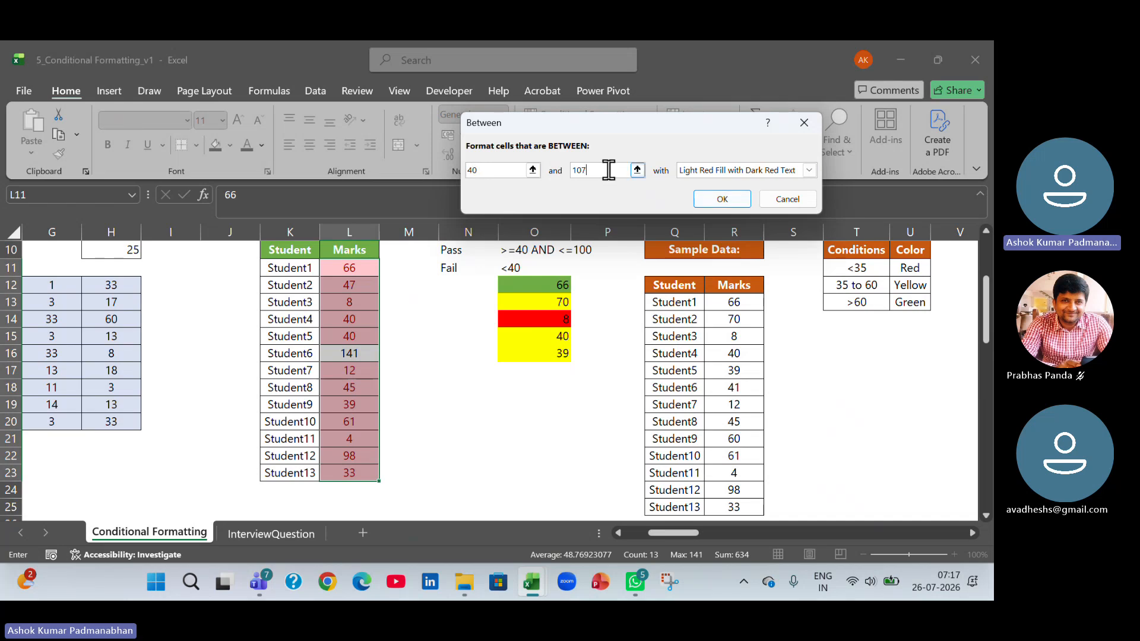
key("BackSpace")
key("BackSpace")
key("BackSpace")
type("100")
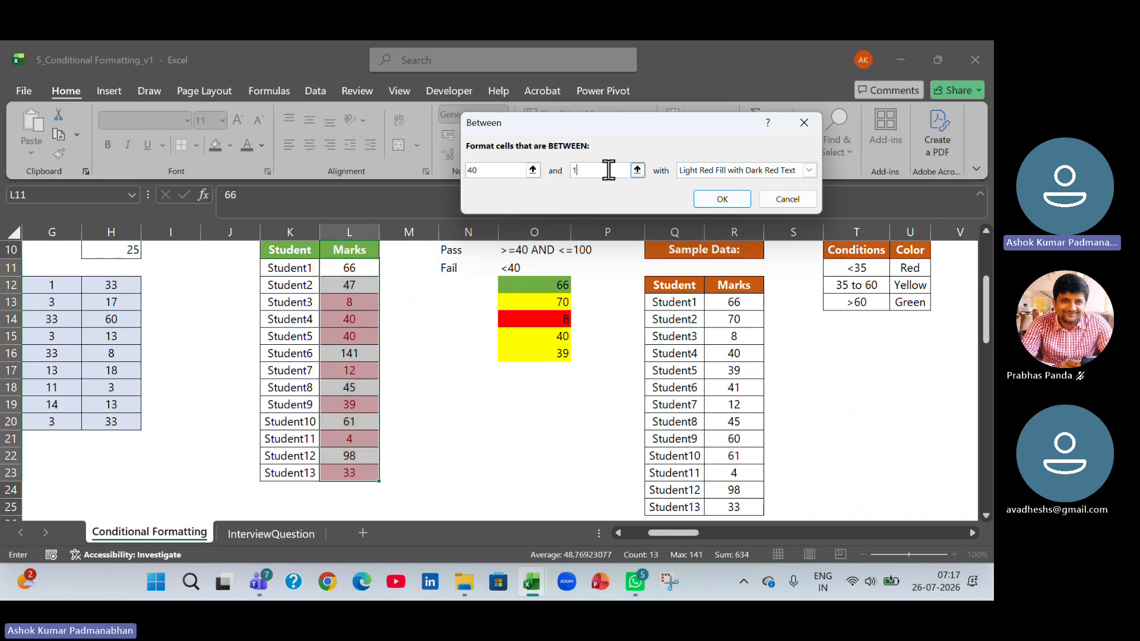
Give the Between rule the Green Fill with Dark Green Text format and apply it to the marks.
left_click(808, 171)
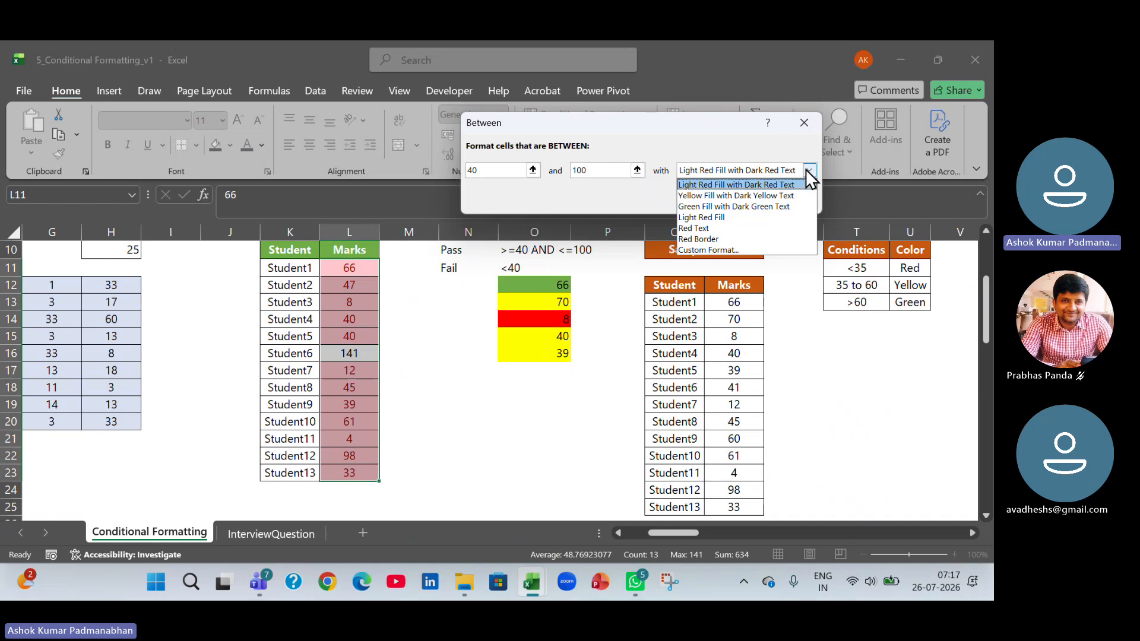
left_click(803, 207)
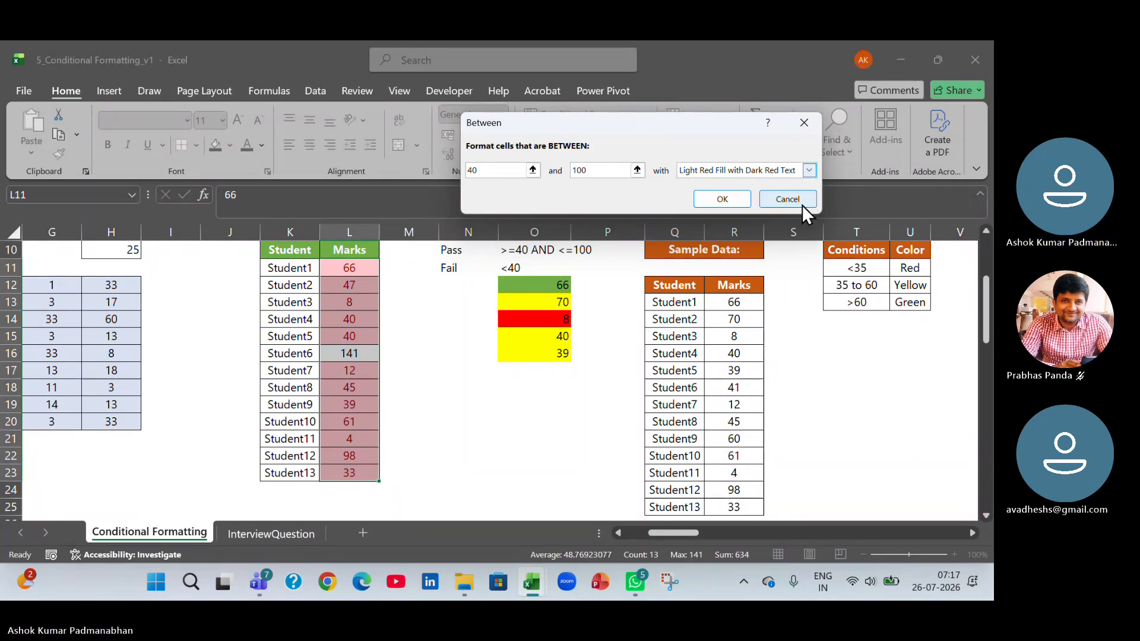
left_click(744, 199)
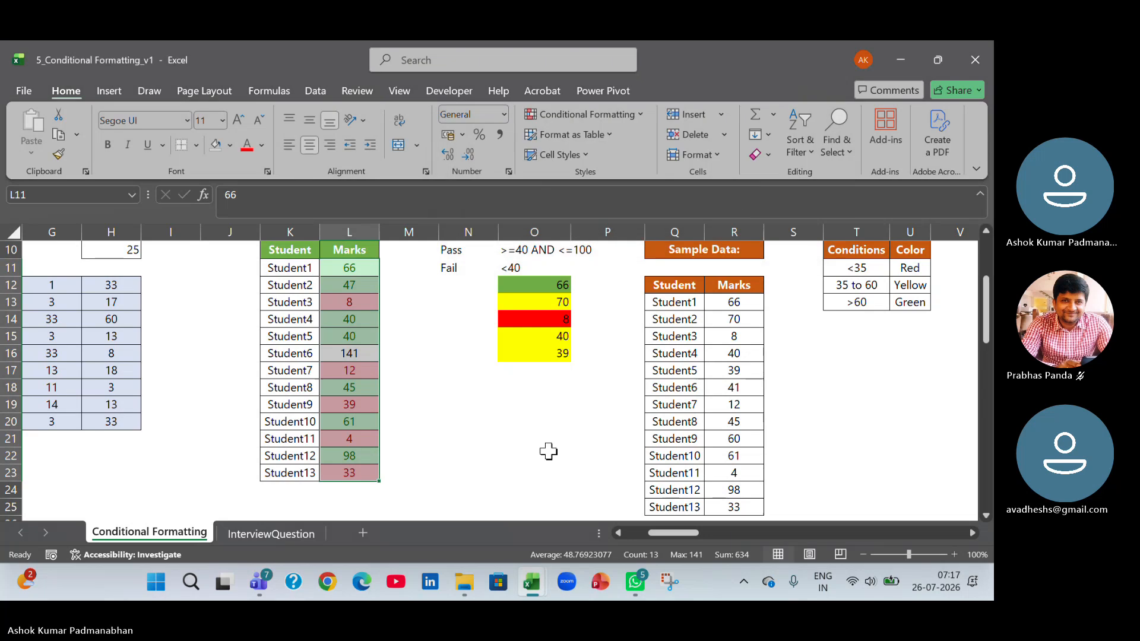
left_click(548, 452)
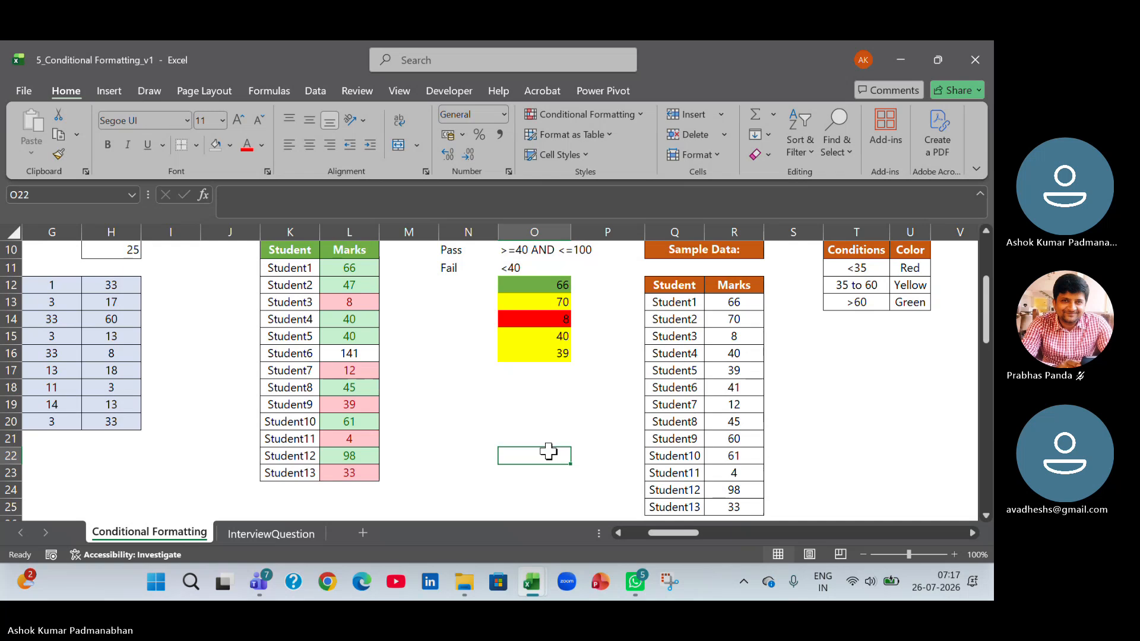
Highlight the Ex2 marks in L11:L23 that are greater than 100 using Yellow Fill with Dark Yellow Text.
left_click(365, 354)
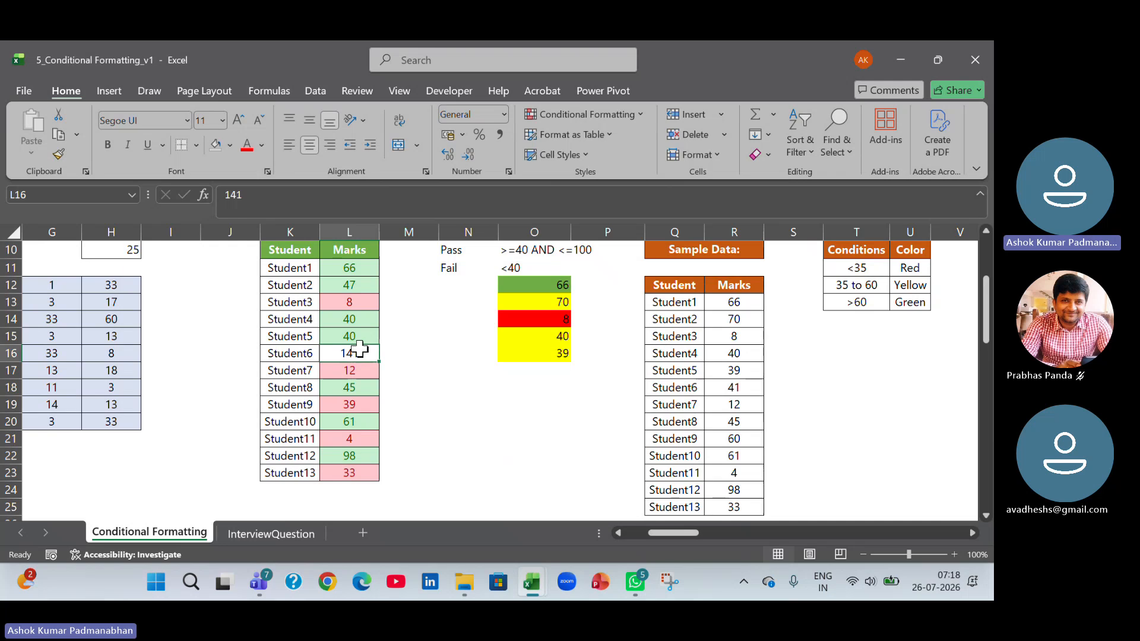
left_click(366, 267)
left_click_drag(367, 267, 369, 473)
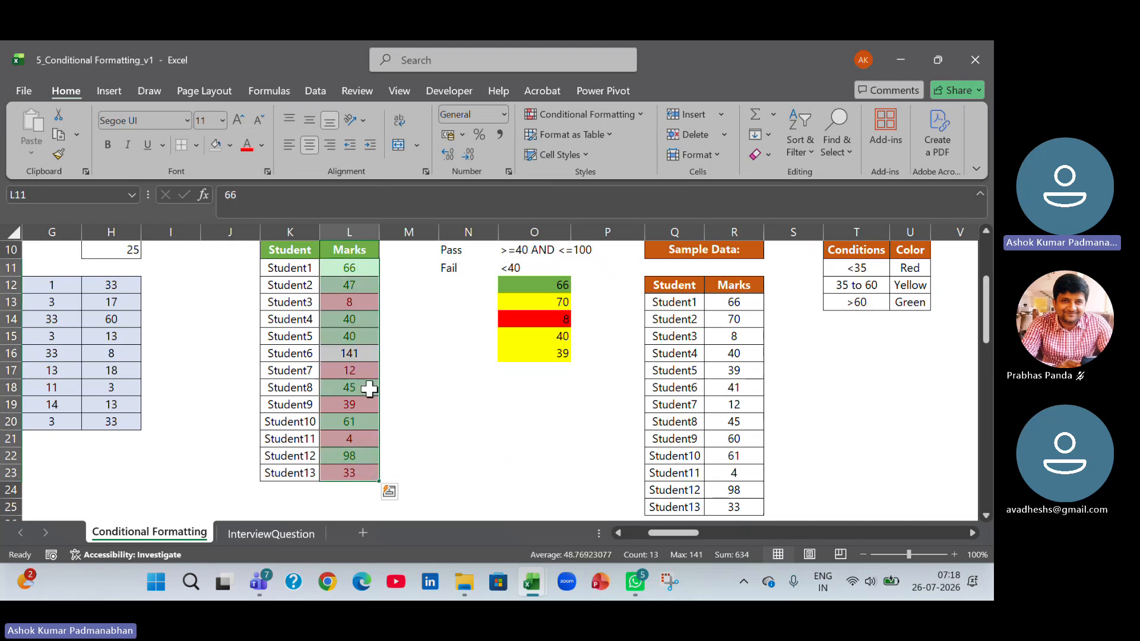
left_click(643, 119)
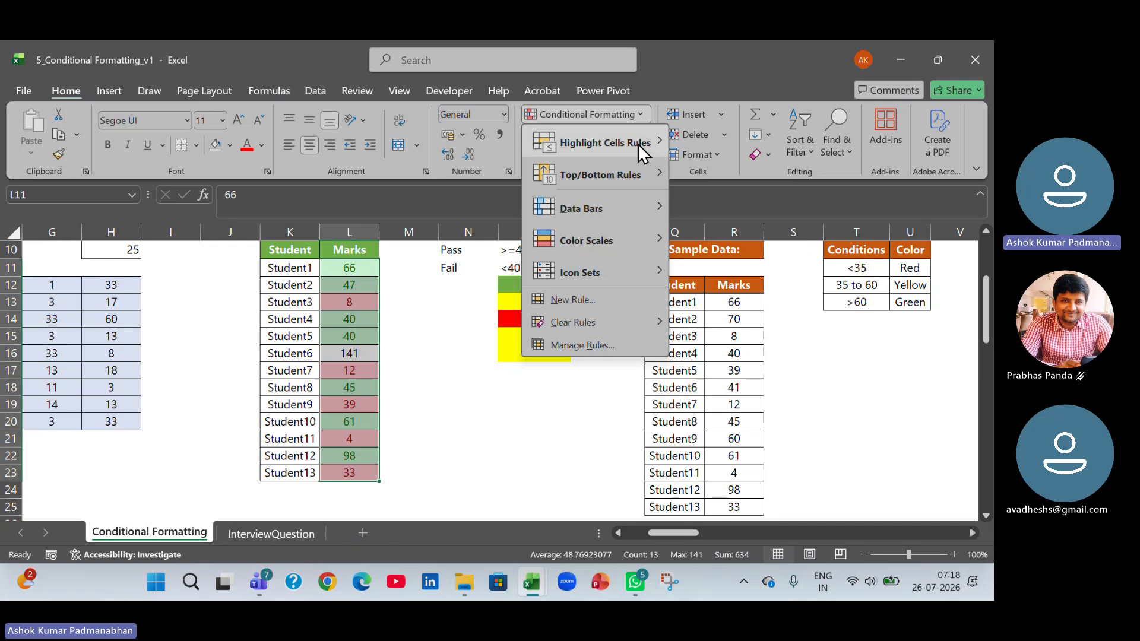
mouse_move(638, 144)
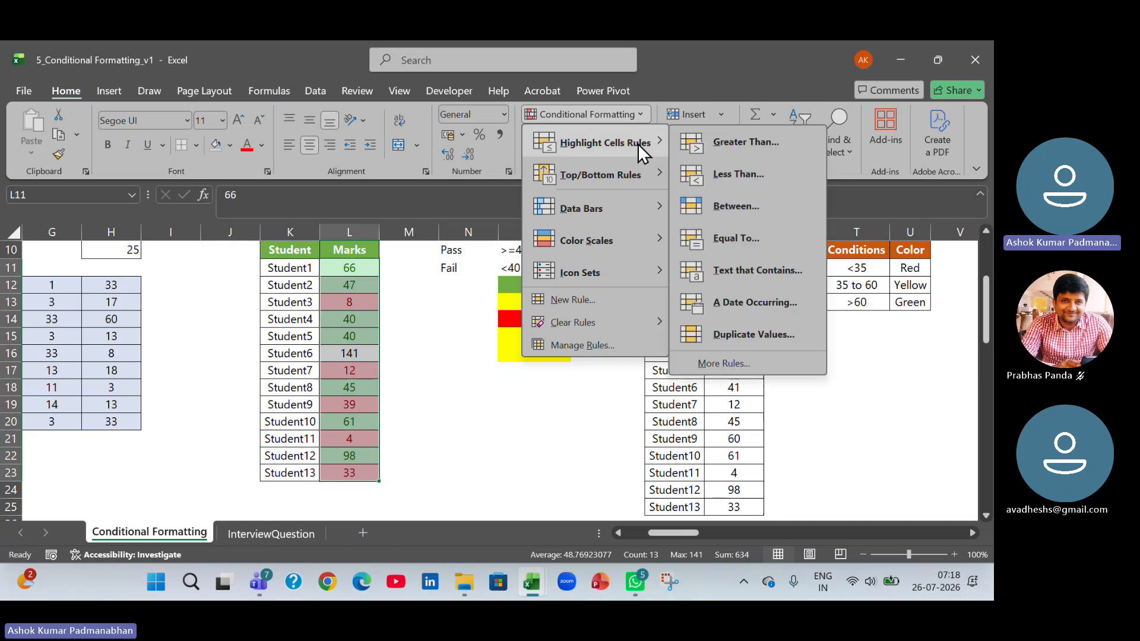
left_click(739, 147)
type("100")
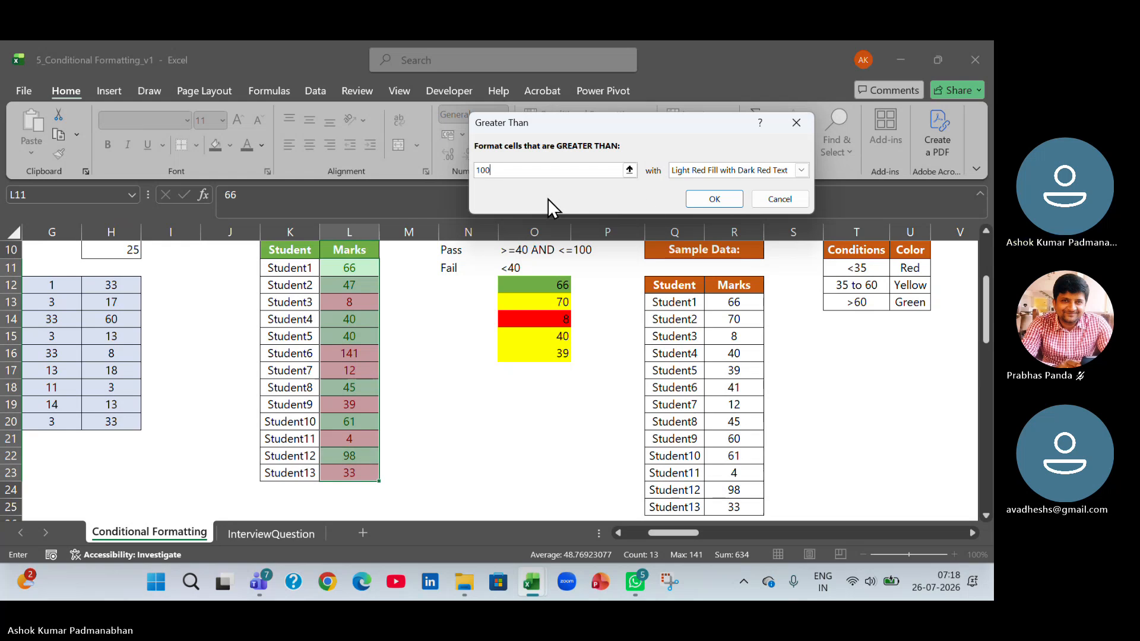
left_click(801, 171)
left_click(772, 195)
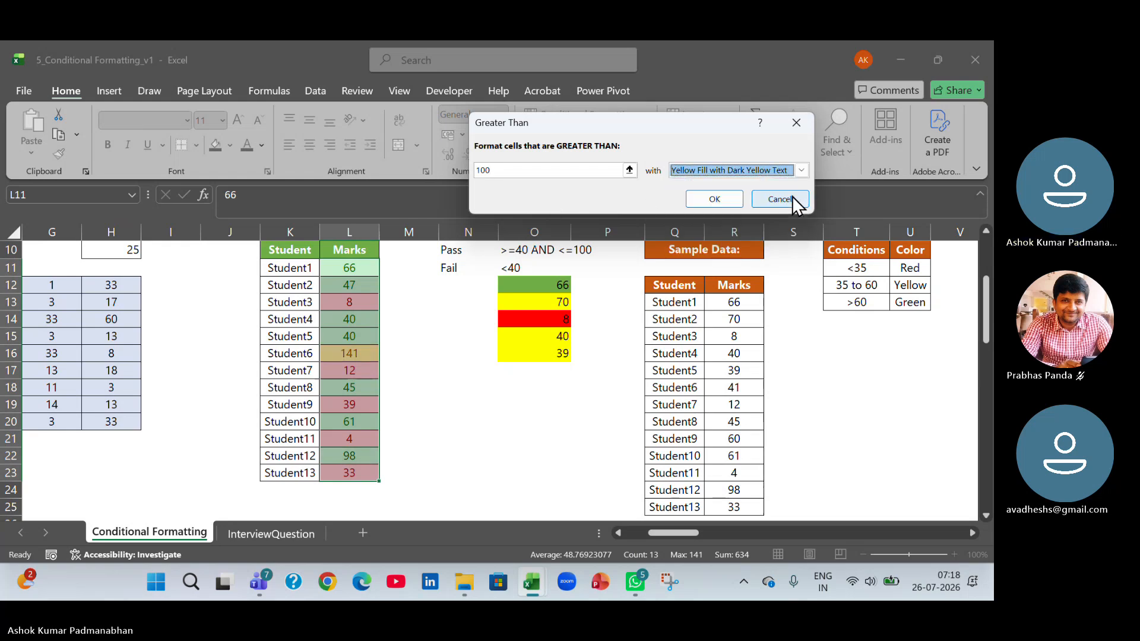
left_click(714, 198)
left_click(560, 418)
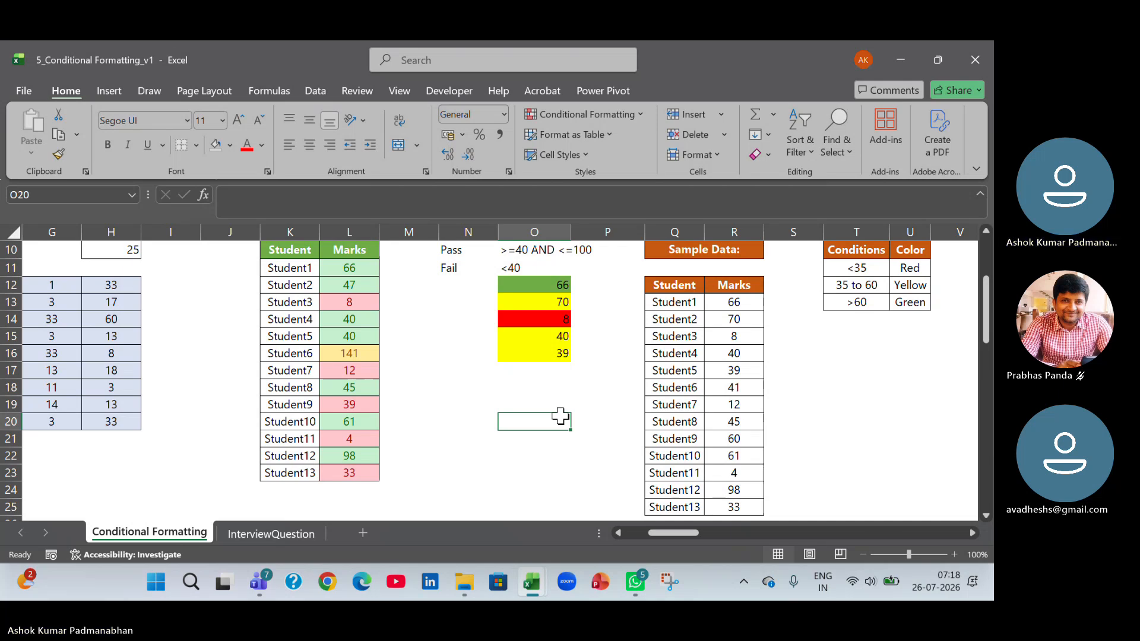
Change the Ex2 marks of Student1 to 27, Student2 to 150 and Student3 to 64.
left_click(363, 270)
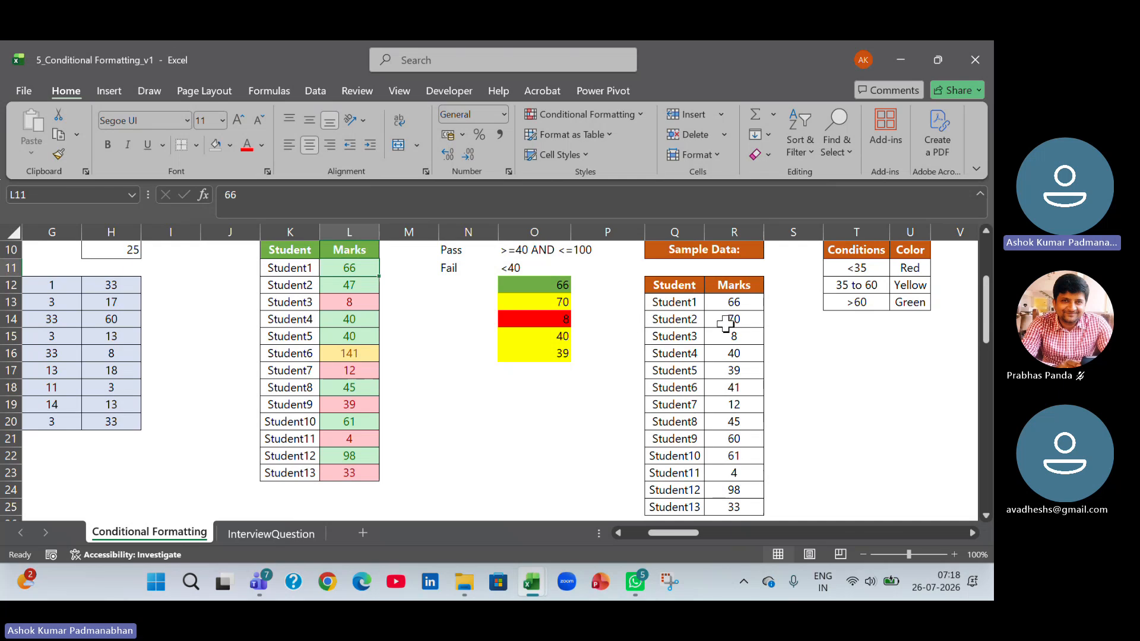
type("27")
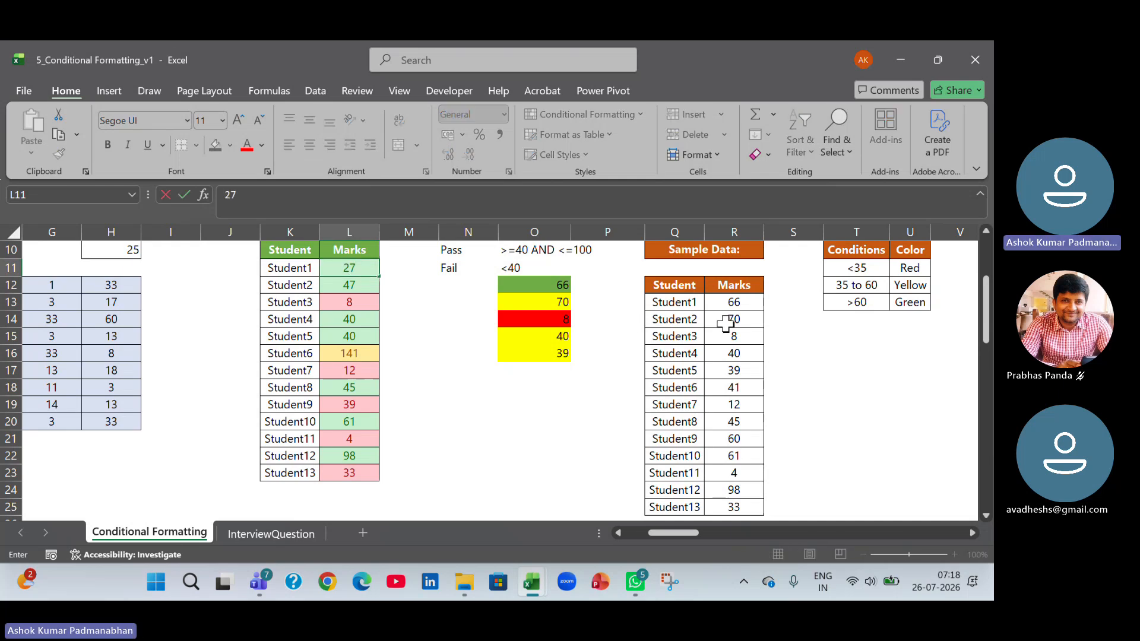
key("Return")
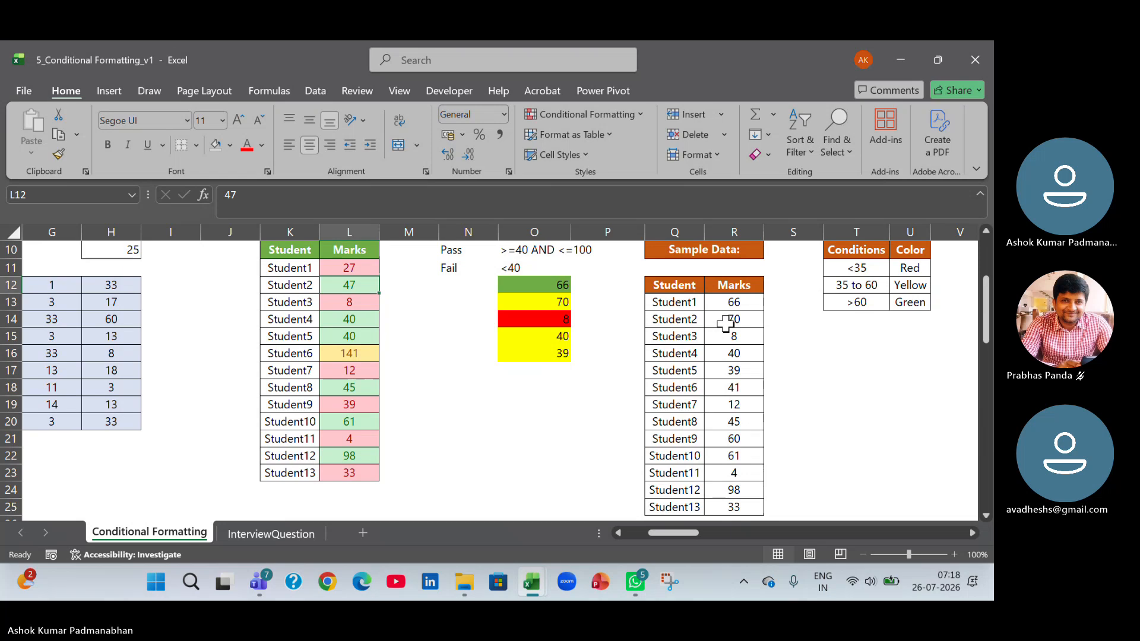
type("150")
key("Return")
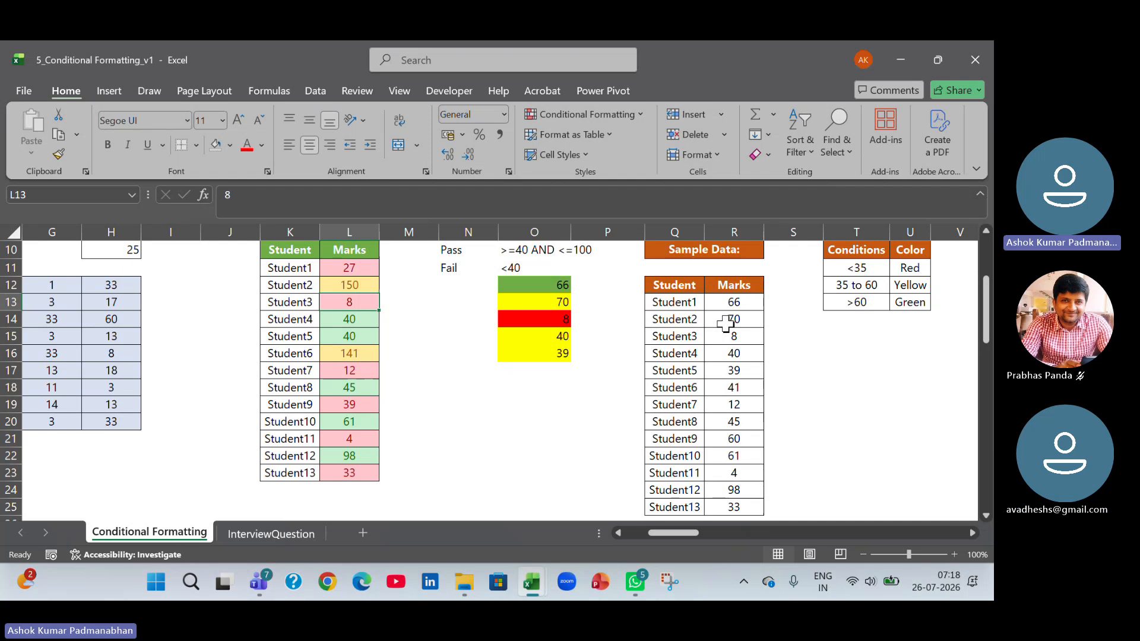
type("64")
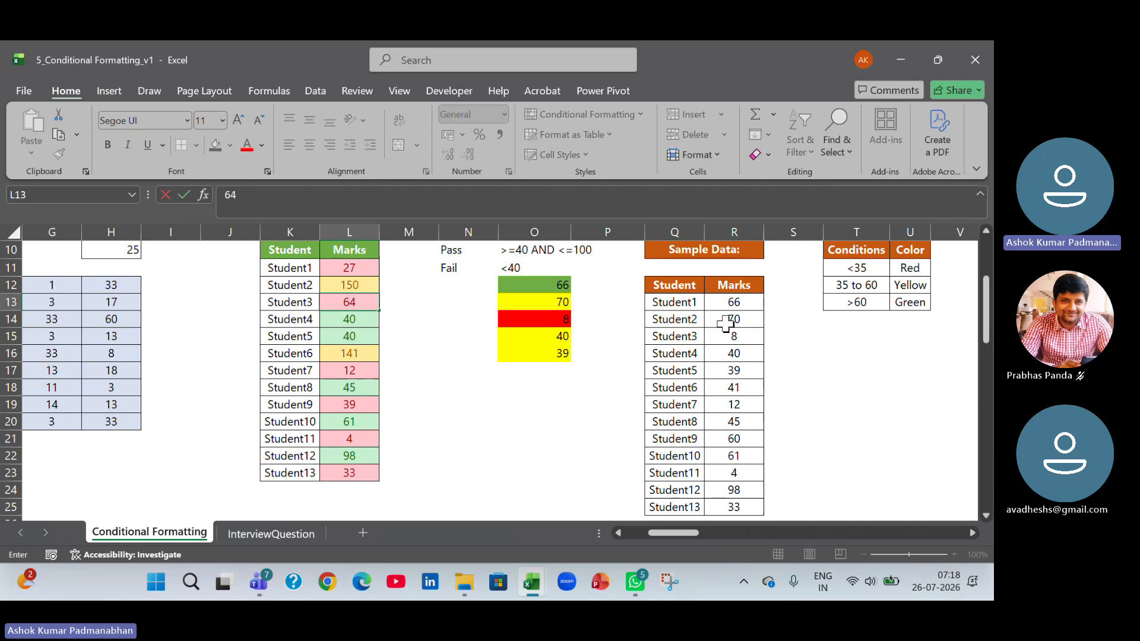
key("Return")
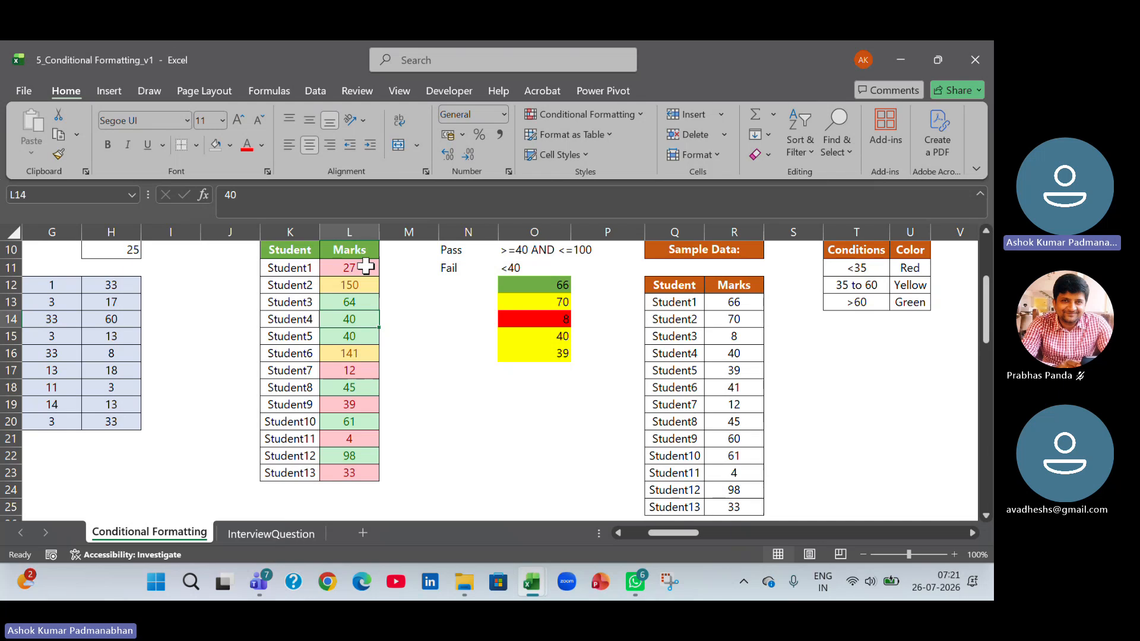
Review the greater than 100 and less than 40 rules on L11:L23 in the Conditional Formatting Rules Manager.
left_click_drag(366, 267, 369, 469)
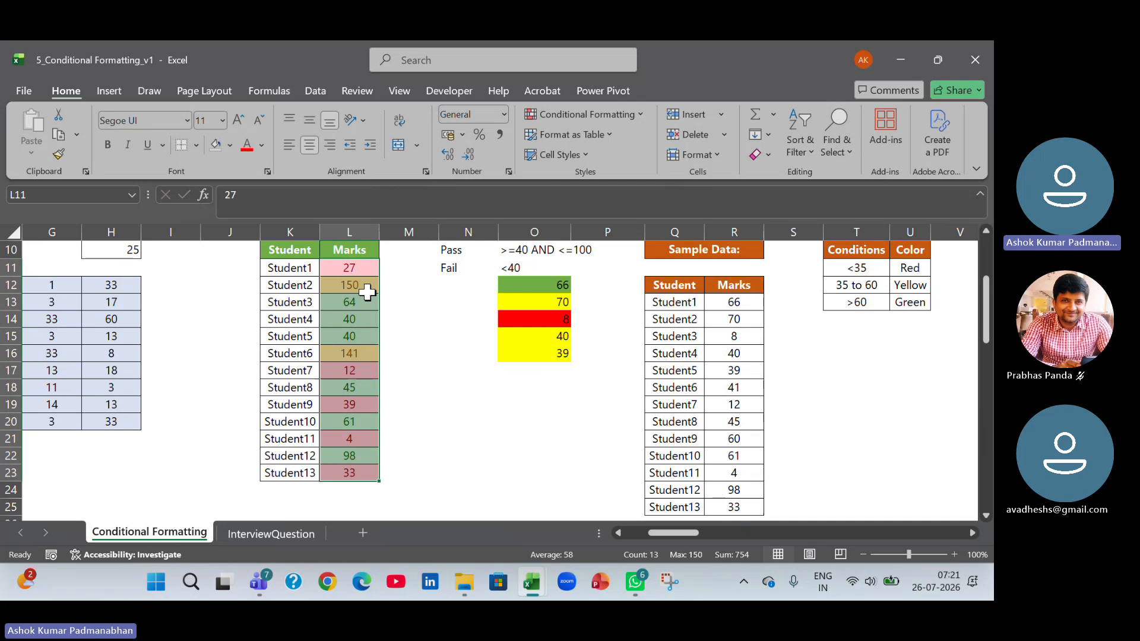
left_click(640, 114)
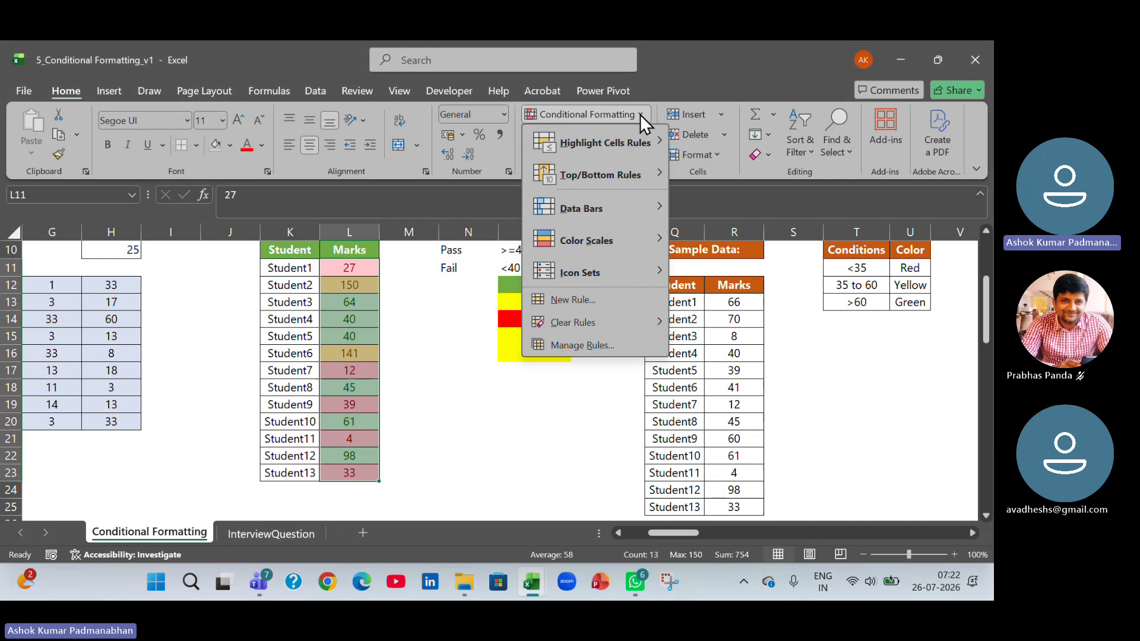
left_click(579, 351)
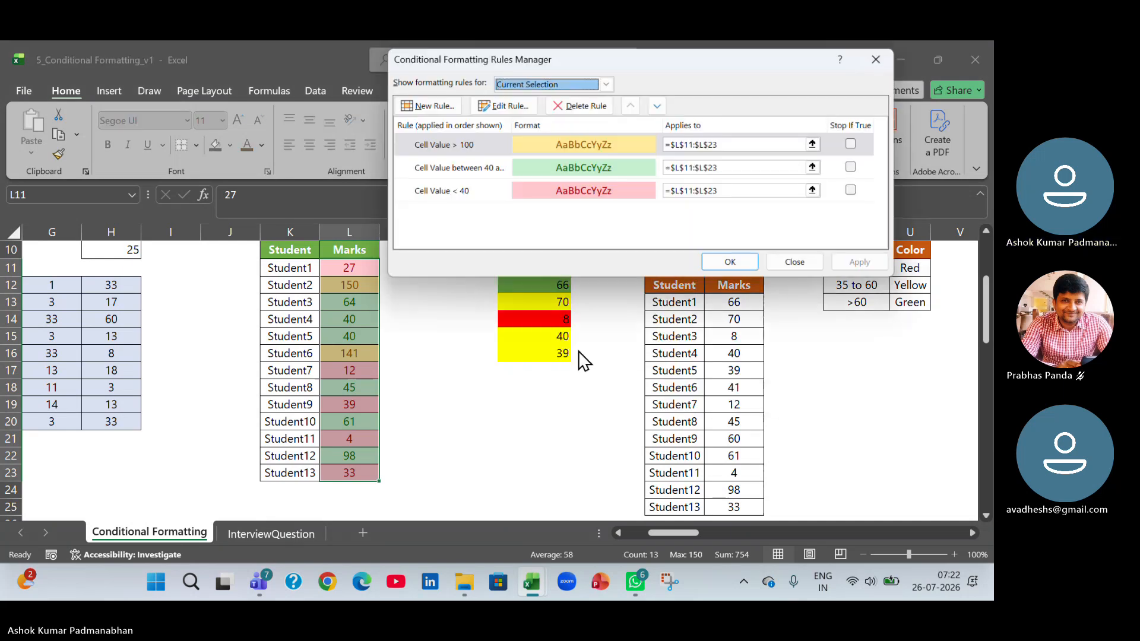
left_click(483, 143)
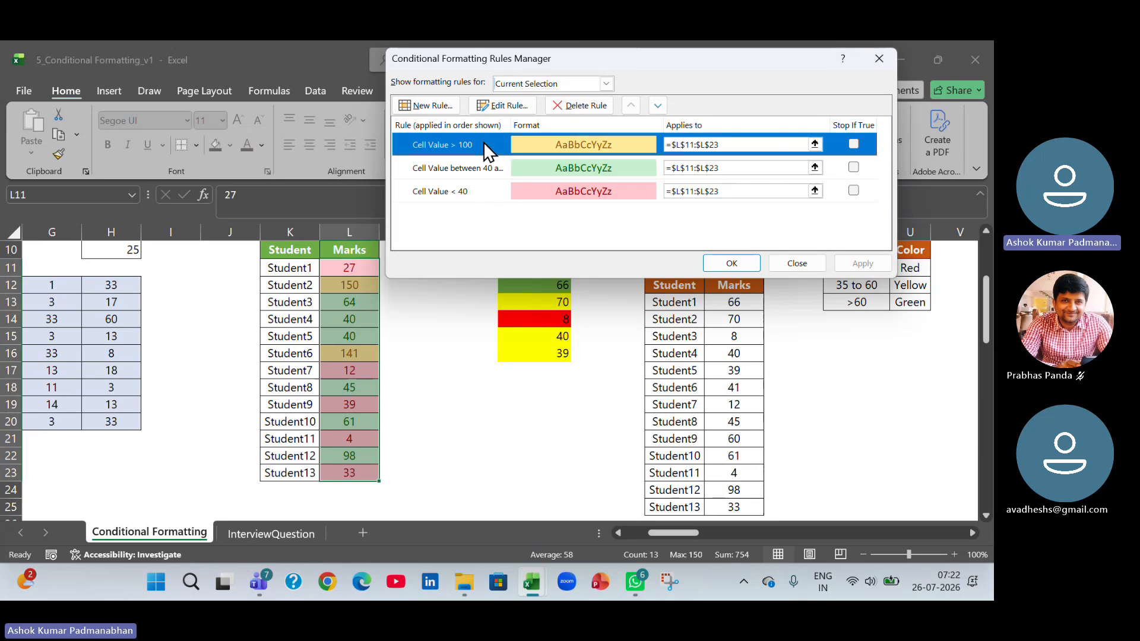
left_click(478, 196)
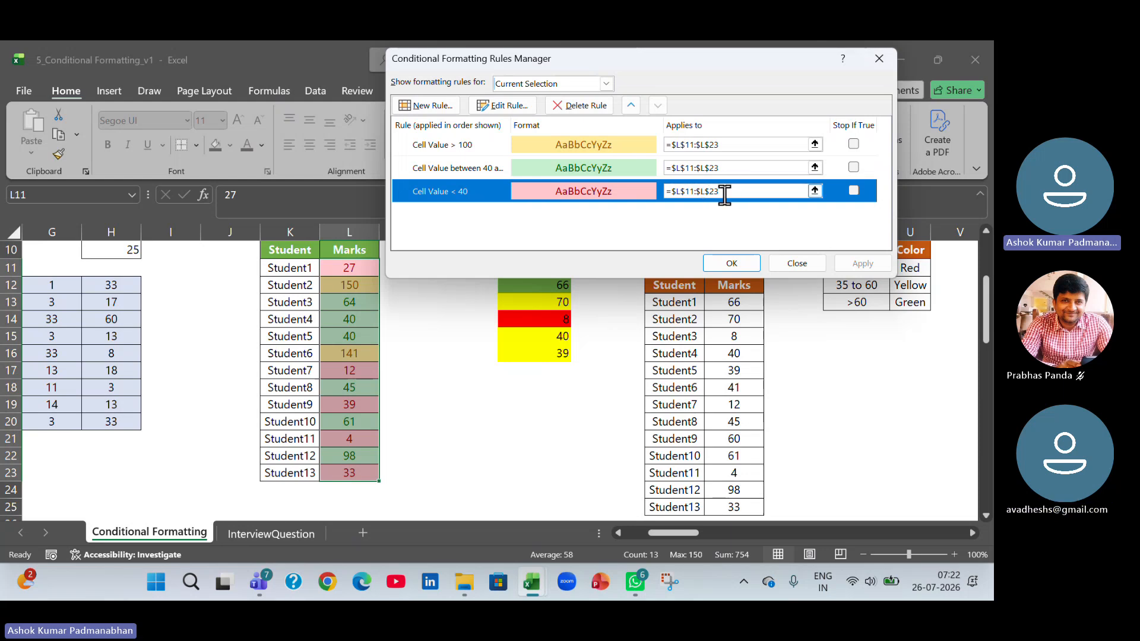
Inspect the Between rule's definition without changing it, and leave the Rules Manager.
left_click(460, 170)
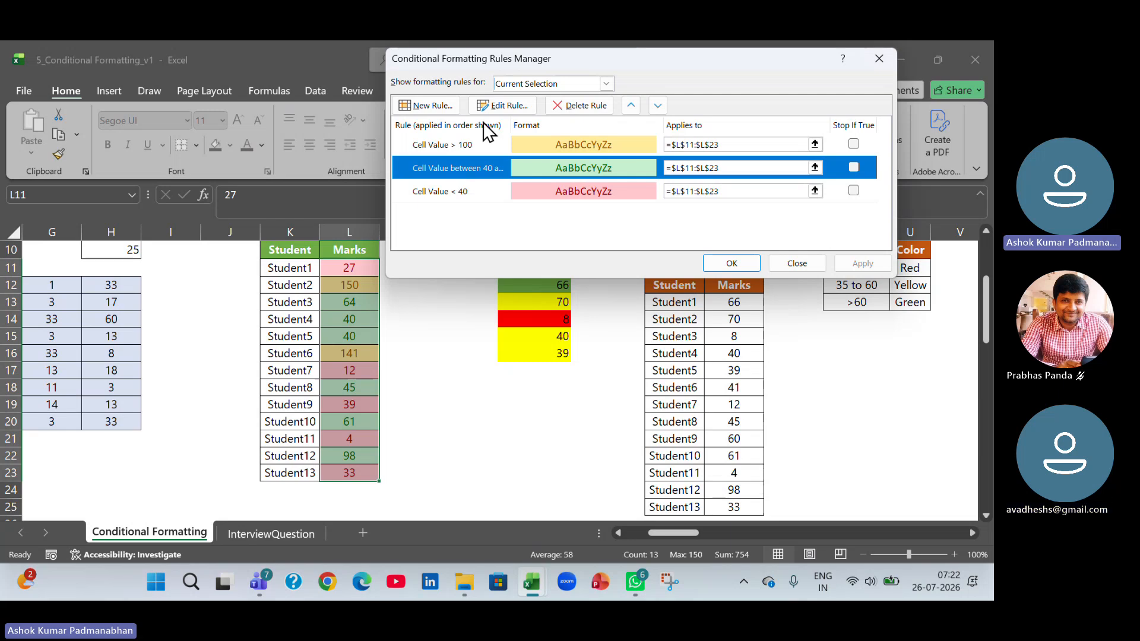
left_click(507, 104)
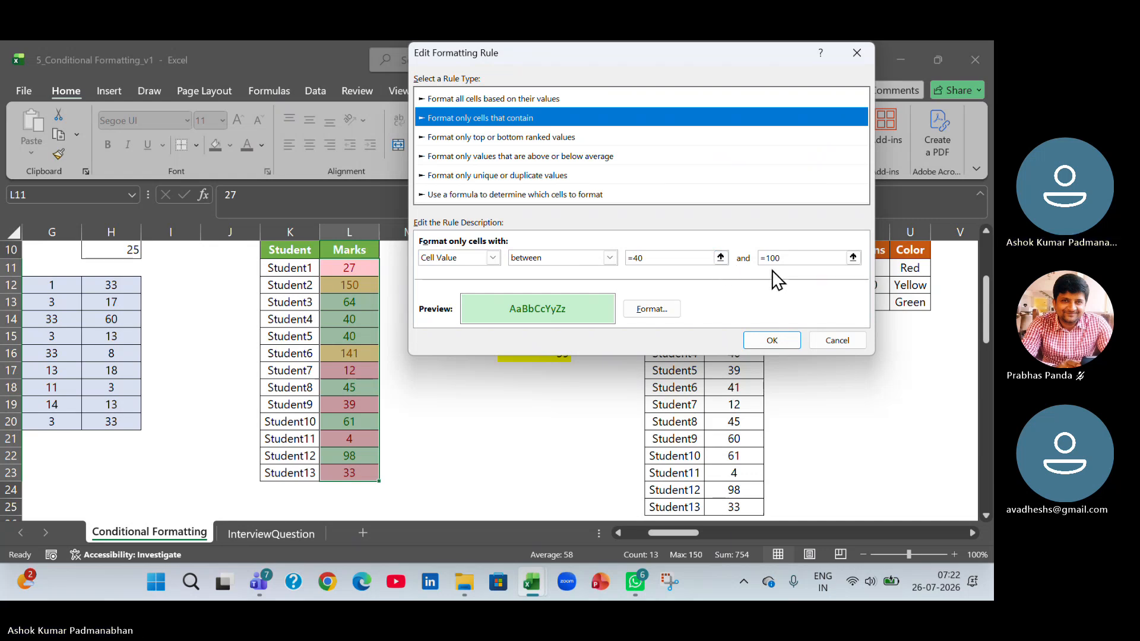
left_click(850, 341)
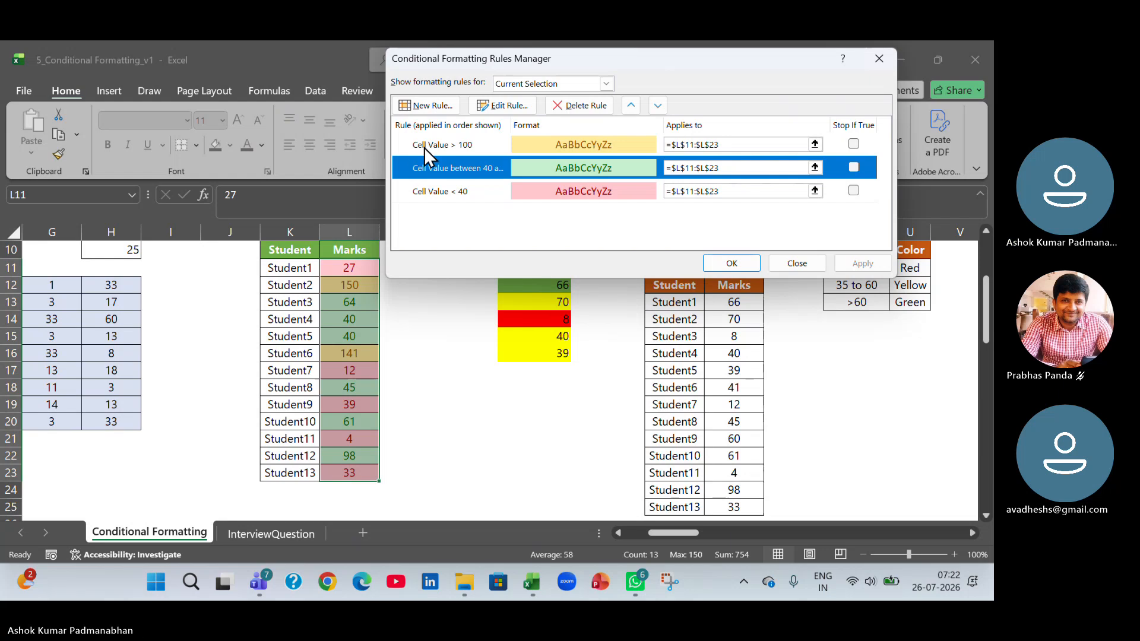
left_click(424, 147)
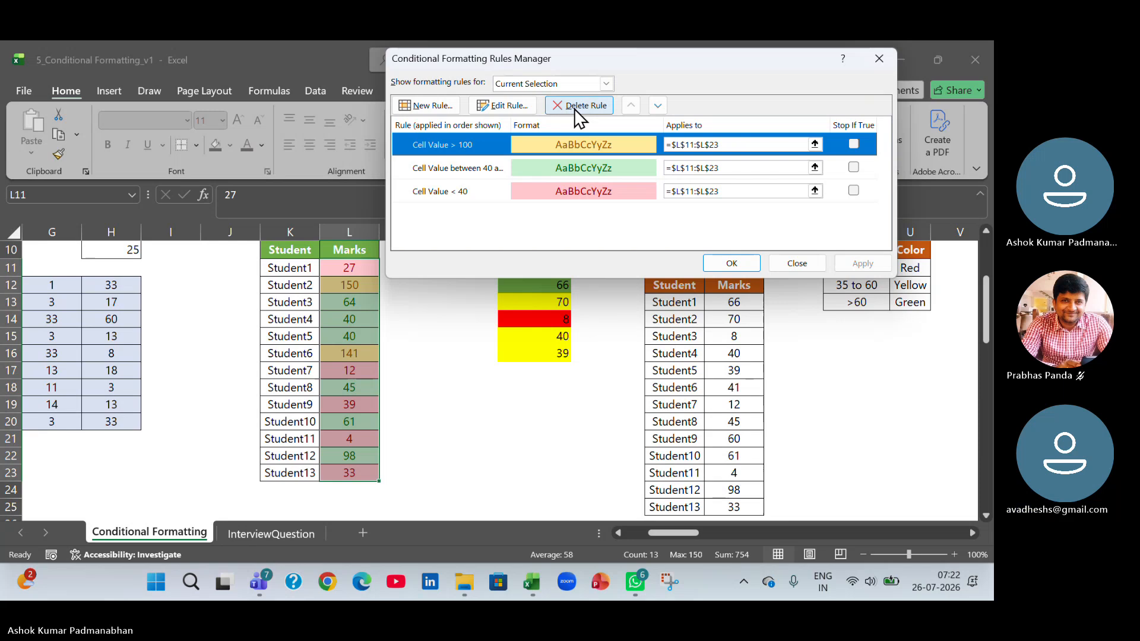
left_click(797, 263)
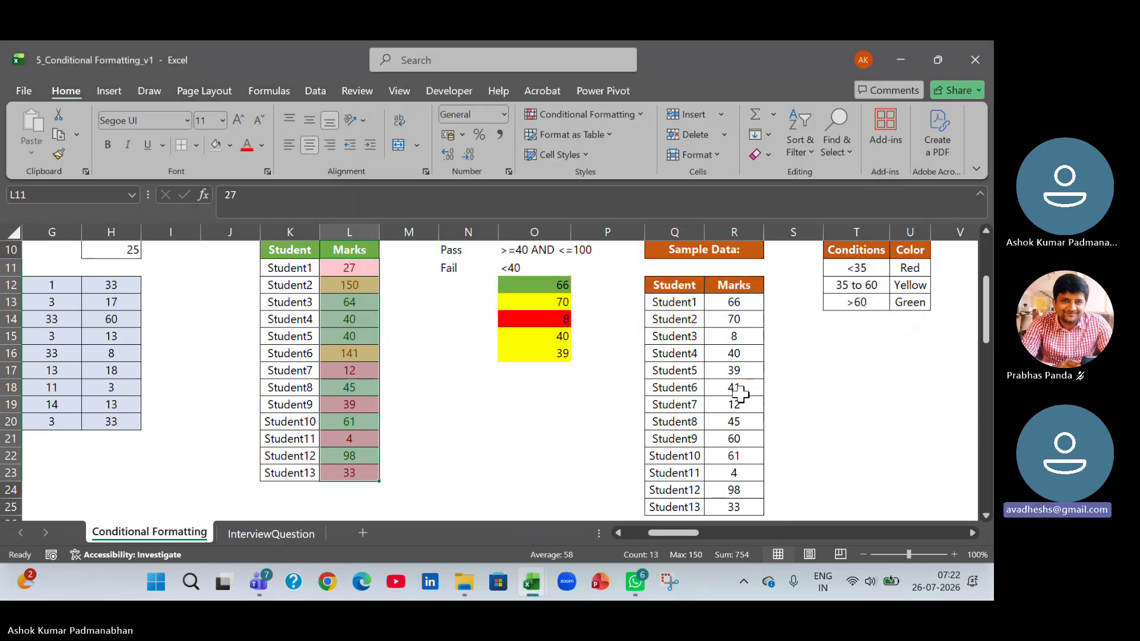
Examine the Sample Data students with their colour conditions table, and the Ex 4 task description.
left_click_drag(678, 532, 716, 533)
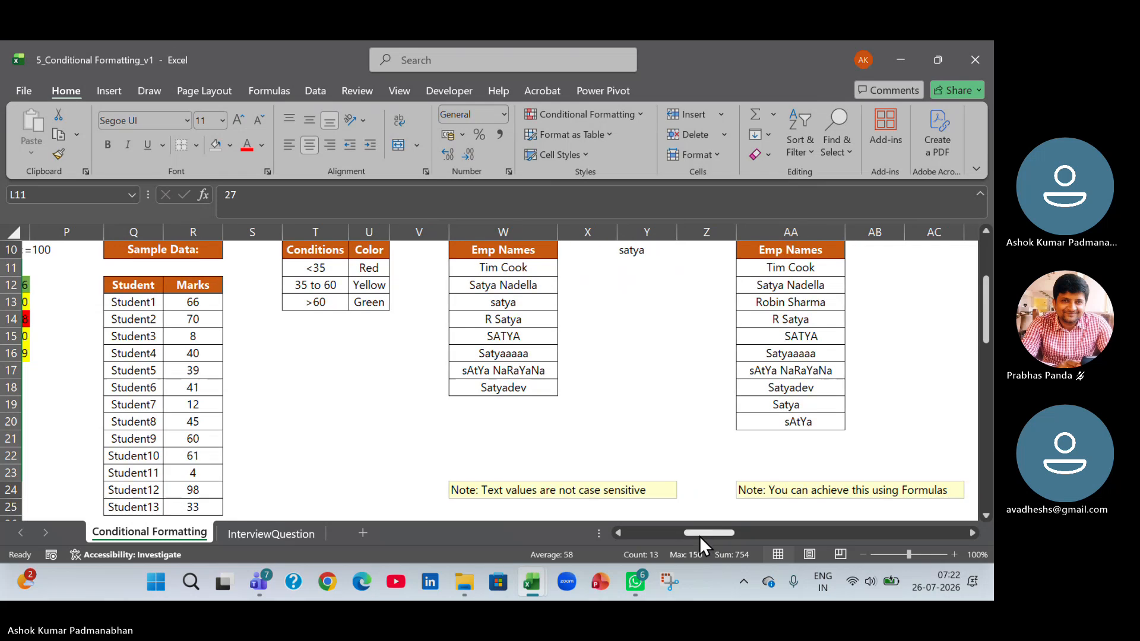
left_click_drag(112, 301, 112, 505)
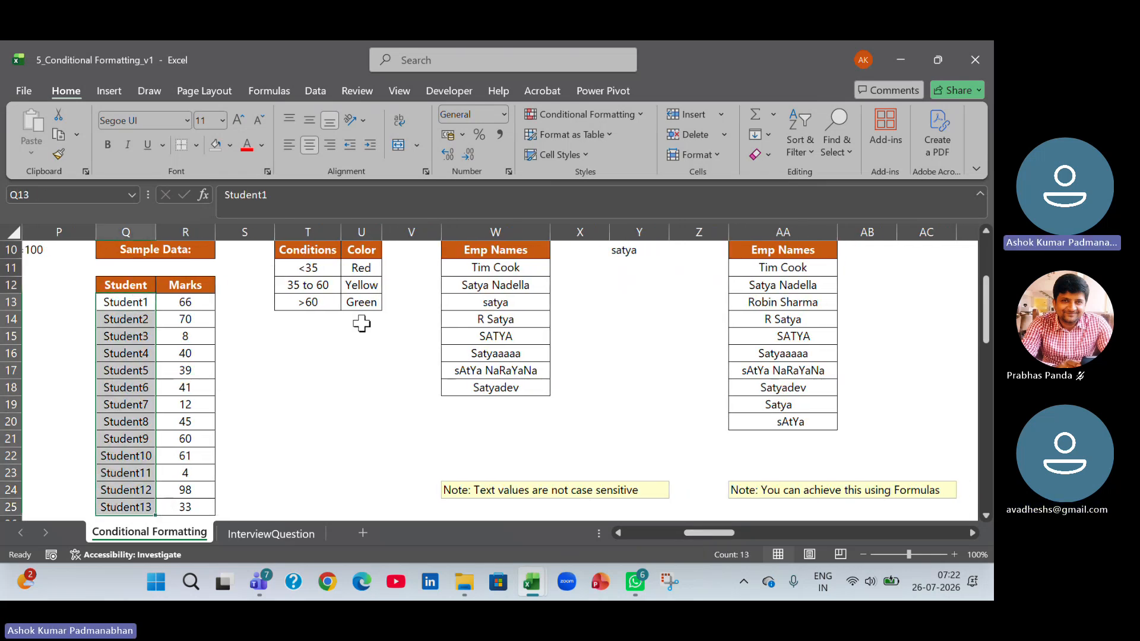
left_click_drag(309, 268, 359, 320)
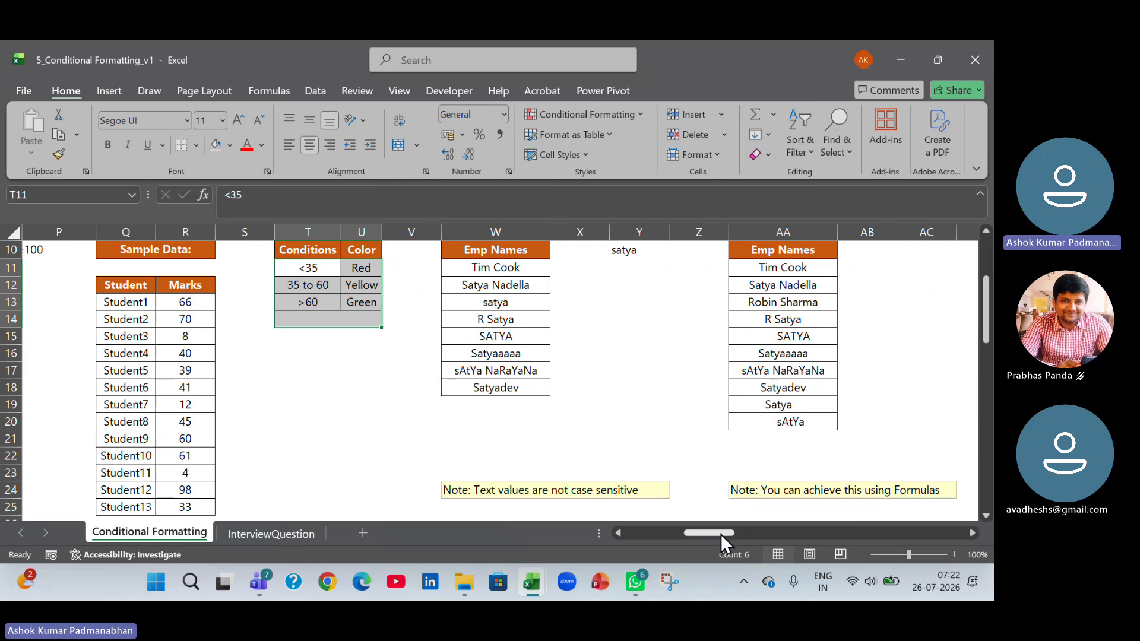
left_click_drag(721, 533, 729, 533)
scroll(368, 419, "up", 1)
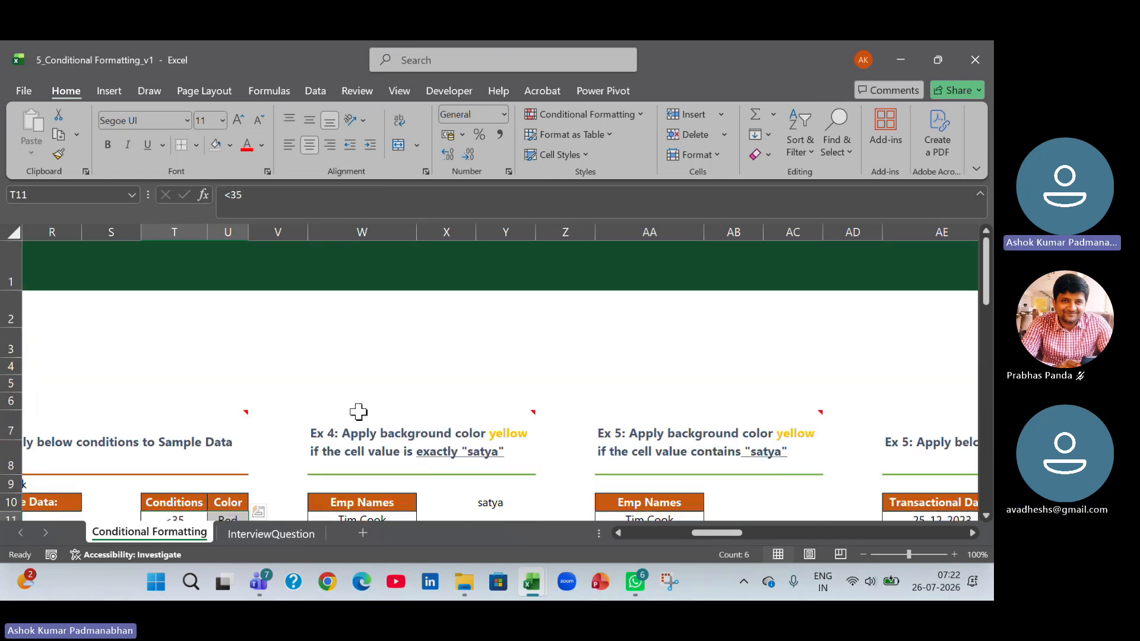
left_click(378, 266)
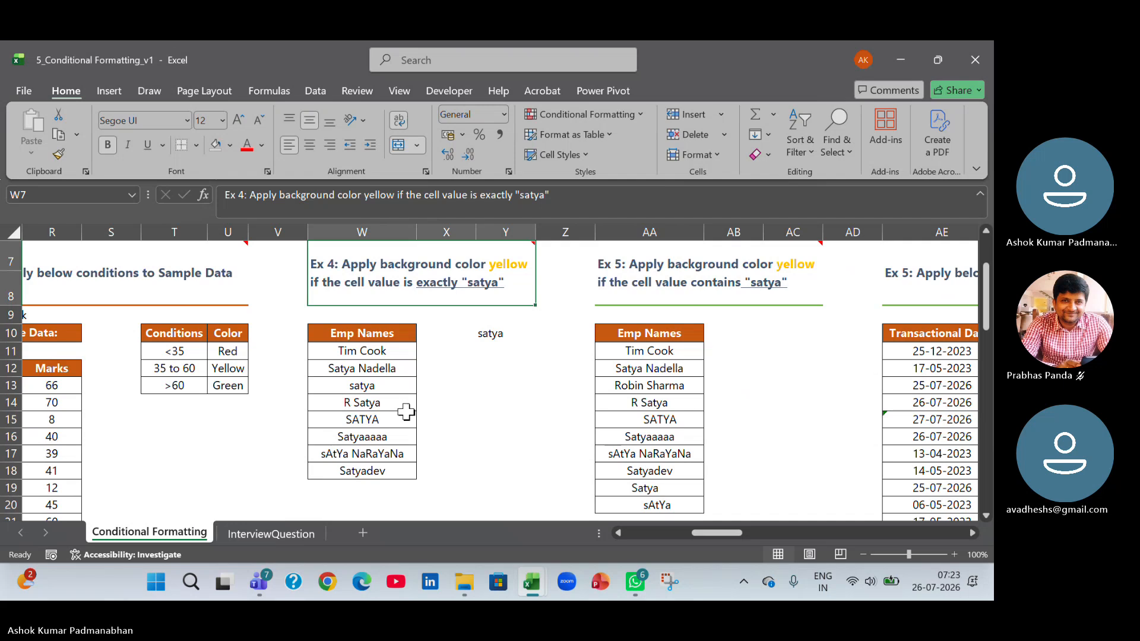
Set up an Equal To highlight rule on the Ex 4 Emp Names W11:W18 with the value satya.
left_click_drag(363, 351, 362, 471)
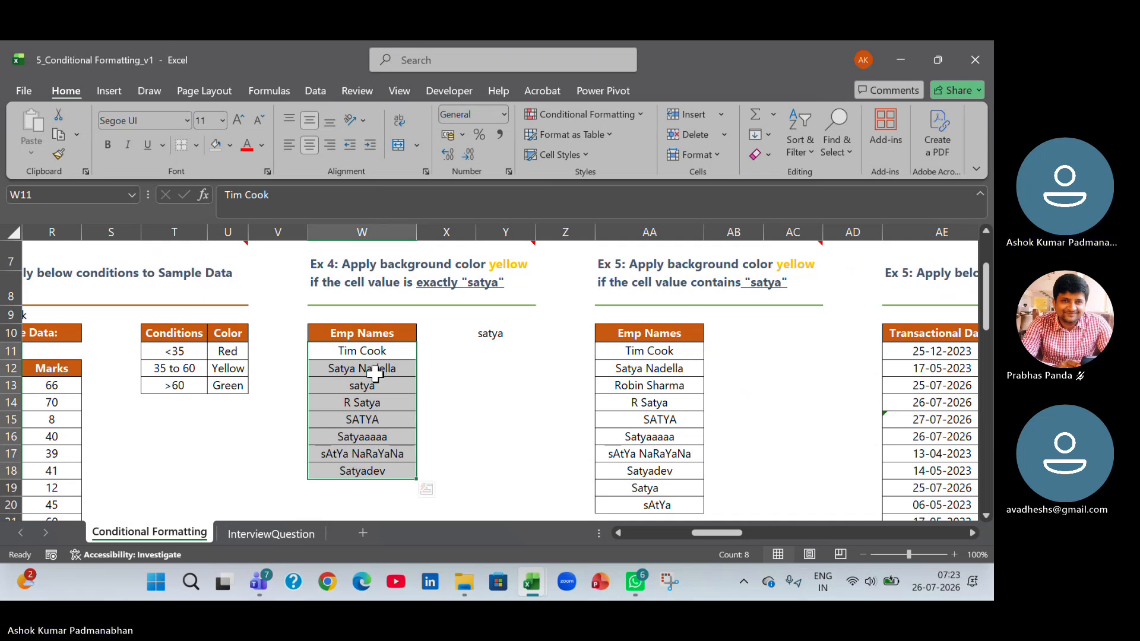
left_click(643, 117)
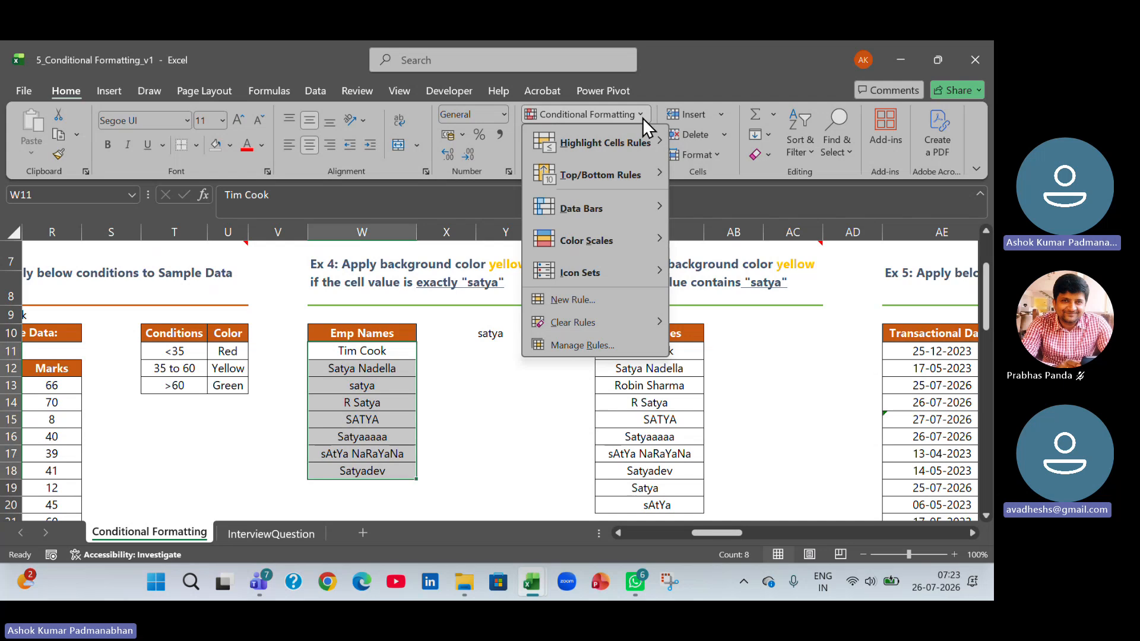
mouse_move(632, 148)
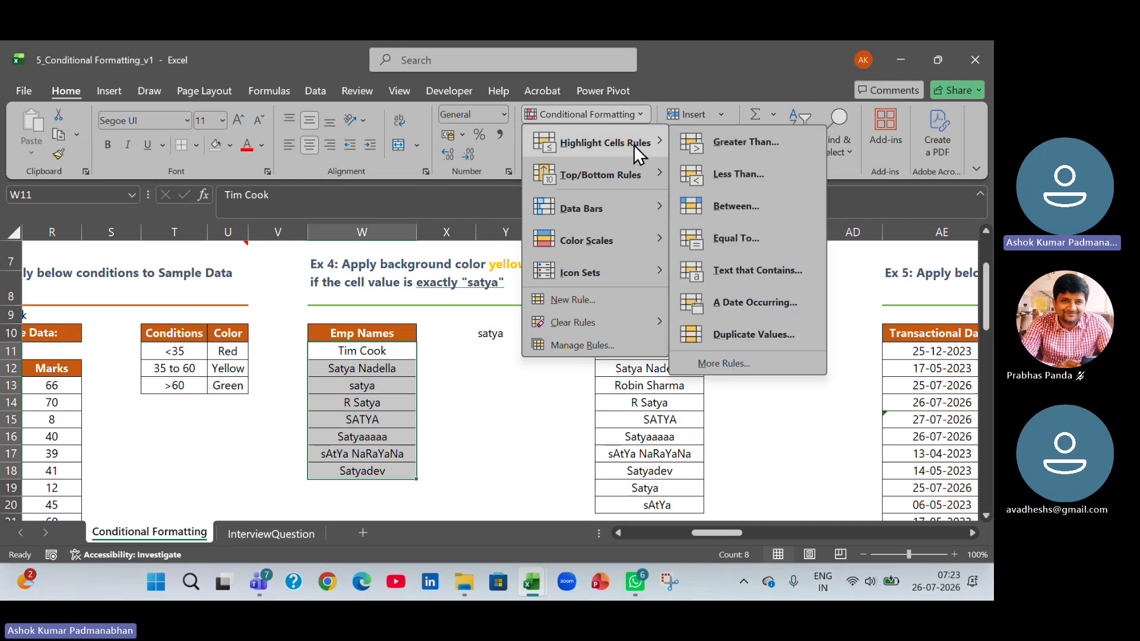
left_click(746, 239)
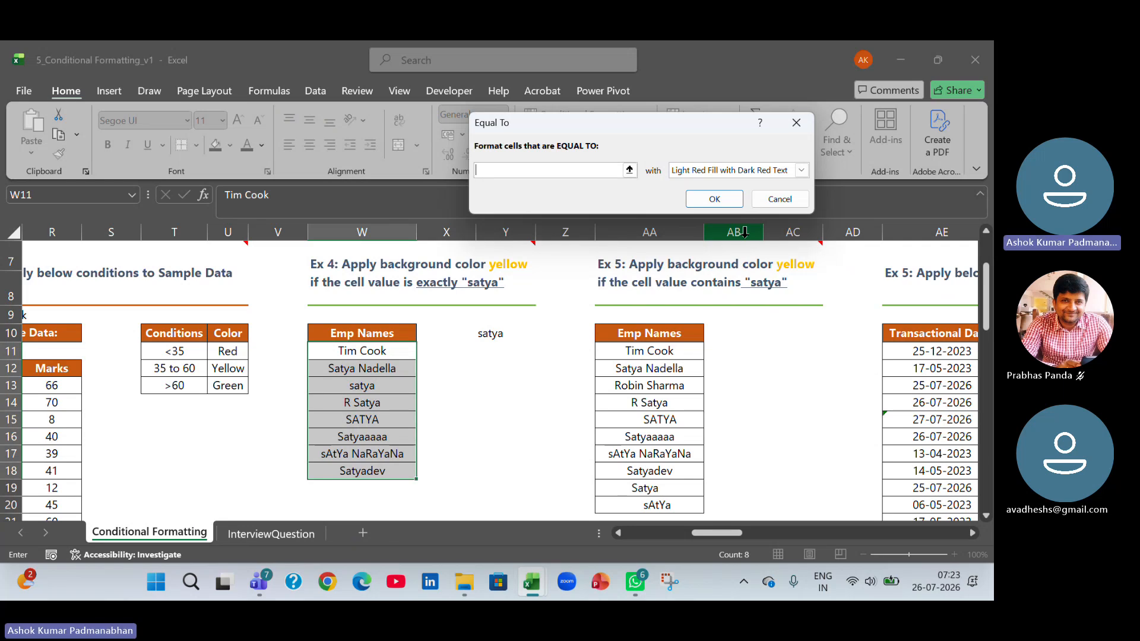
type("sath")
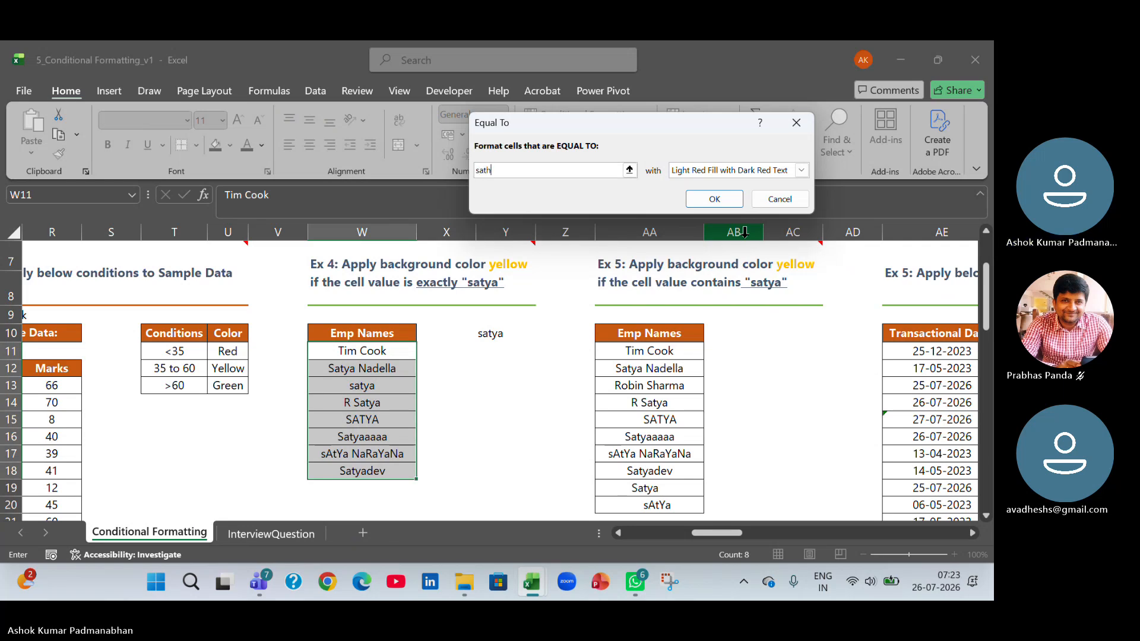
type("ya")
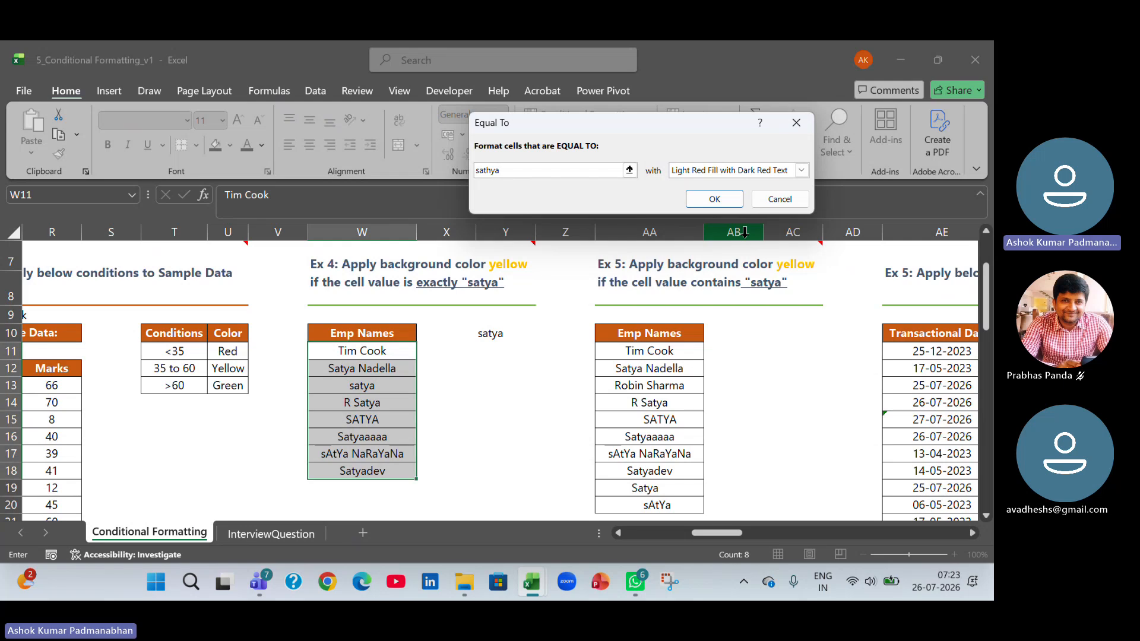
key("BackSpace")
key("BackSpace")
key("BackSpace")
type("ya")
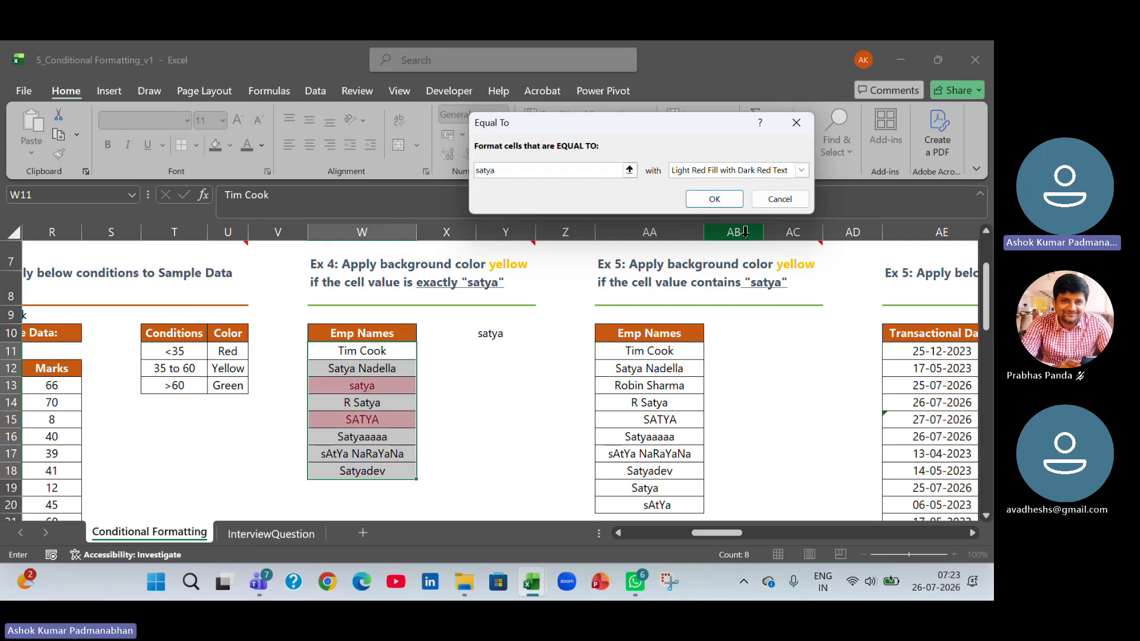
Give the Equal To rule the Yellow Fill with Dark Yellow Text format and apply it to the names.
left_click(808, 170)
left_click(799, 196)
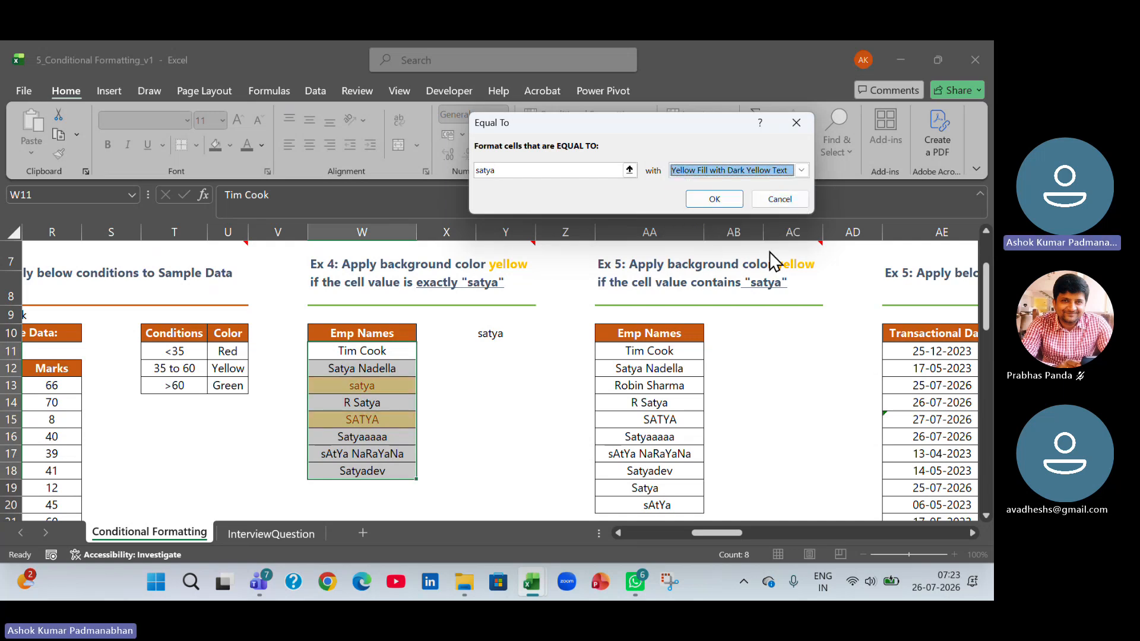
left_click(732, 199)
left_click(504, 407)
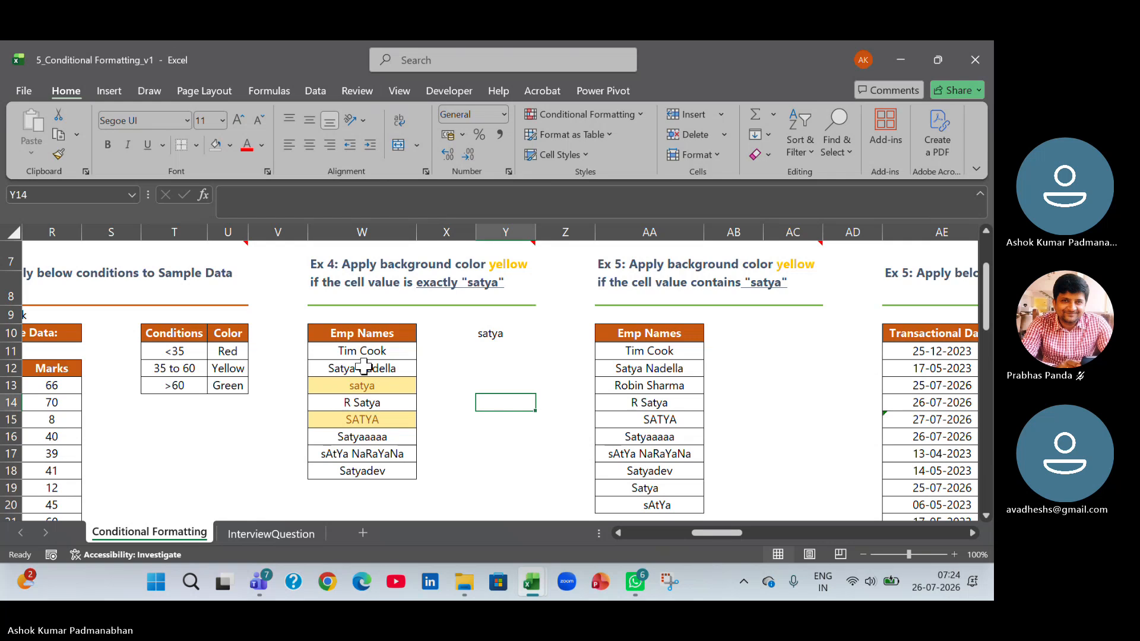
mouse_move(369, 351)
left_mouse_down()
mouse_move(377, 453)
mouse_move(364, 469)
left_mouse_up()
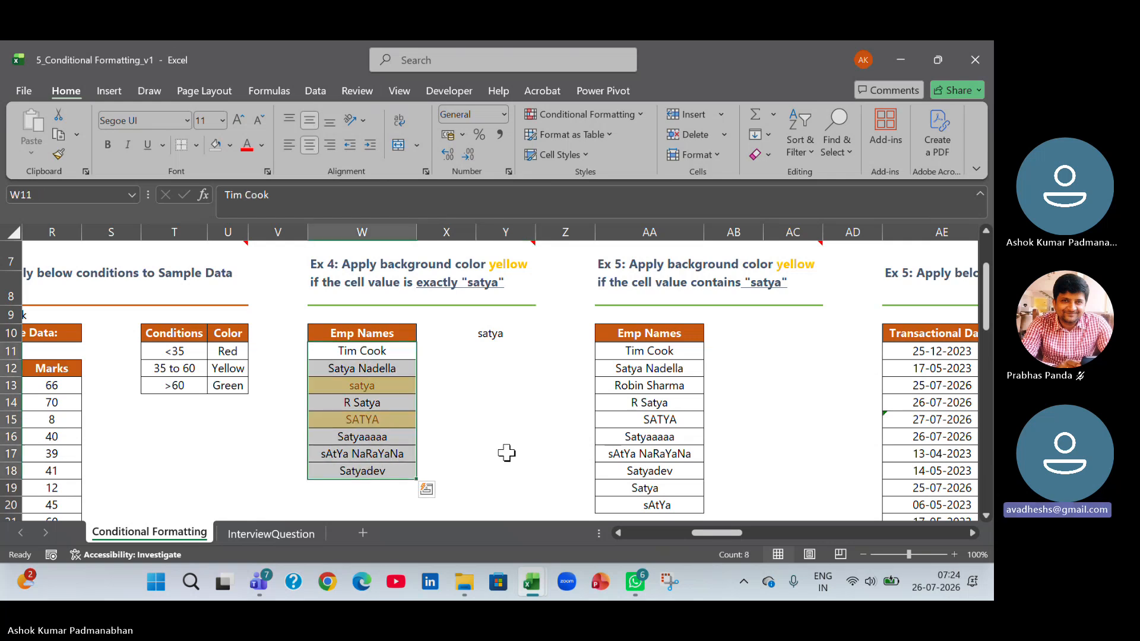
left_click_drag(726, 532, 735, 532)
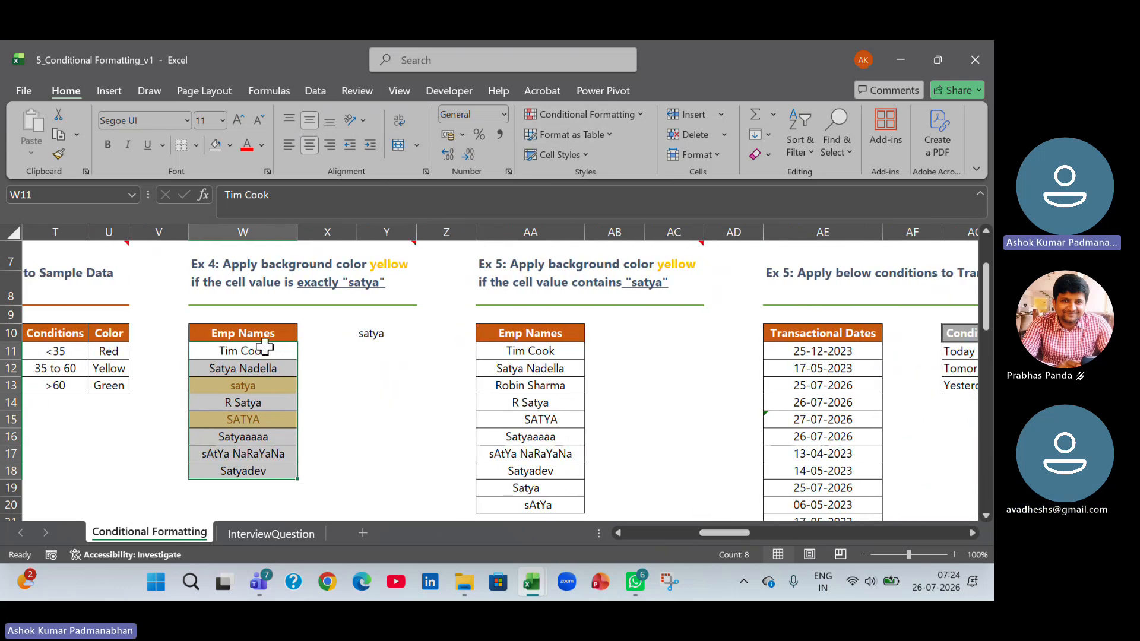
left_click(643, 113)
mouse_move(625, 140)
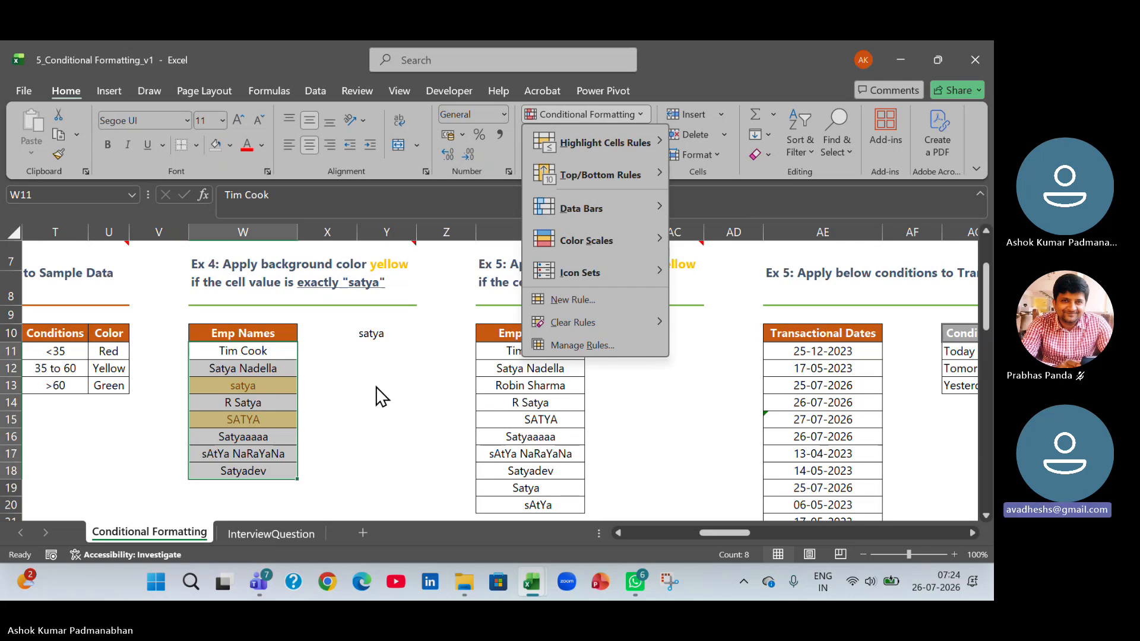
left_click(376, 387)
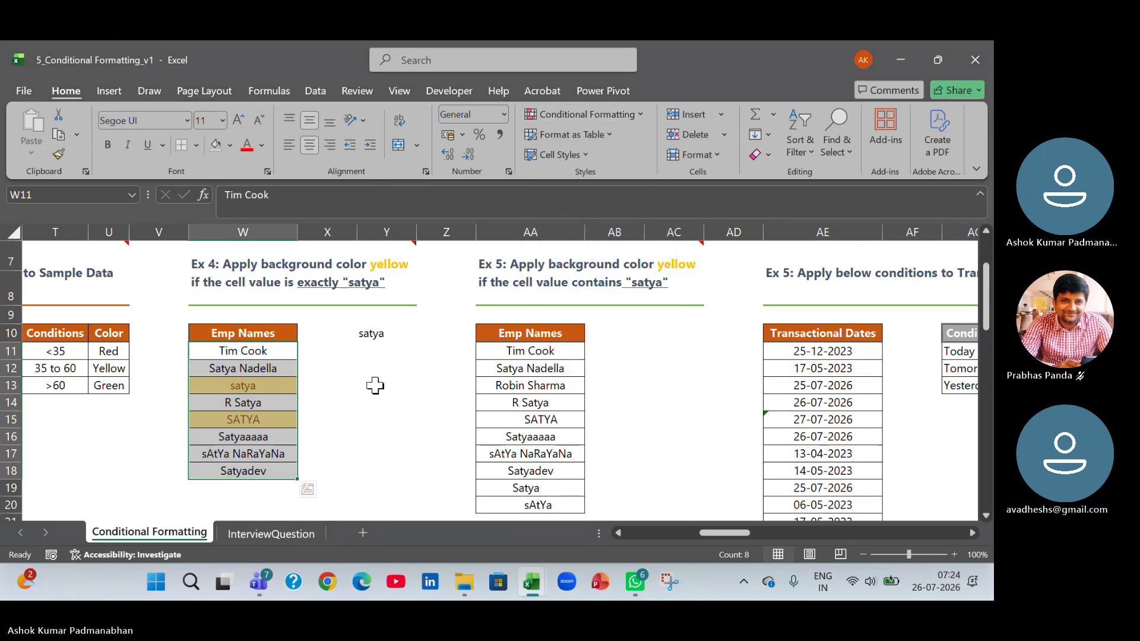
left_click(376, 386)
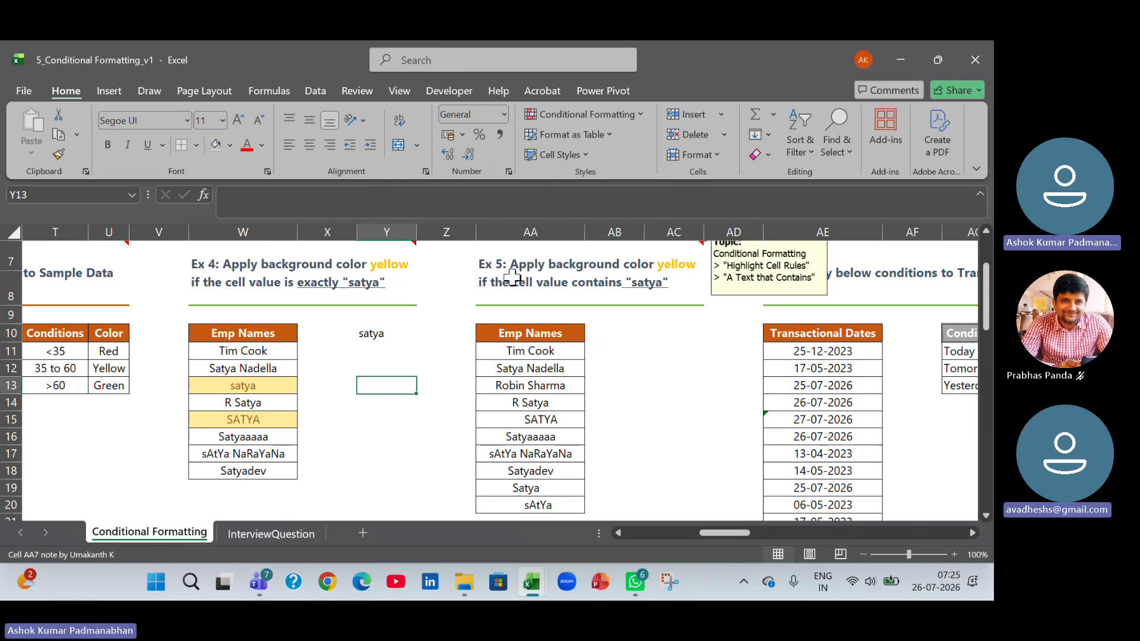
Set up a Text That Contains highlight rule on the Ex 5 Emp Names AA11:AA20 with the text satya.
left_click(525, 272)
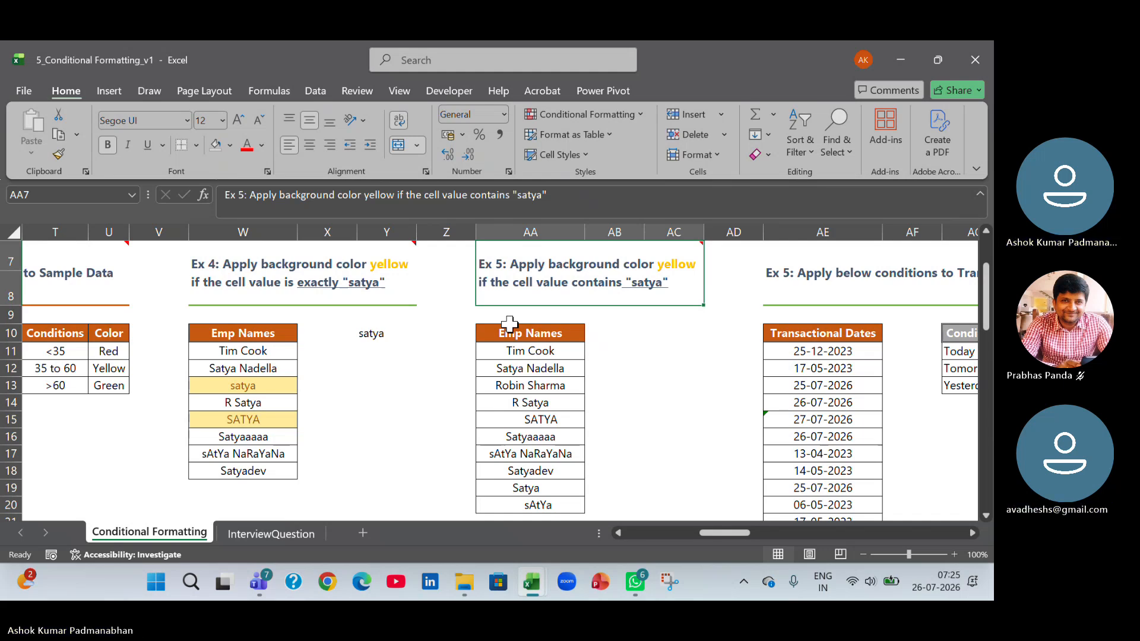
left_click(289, 289)
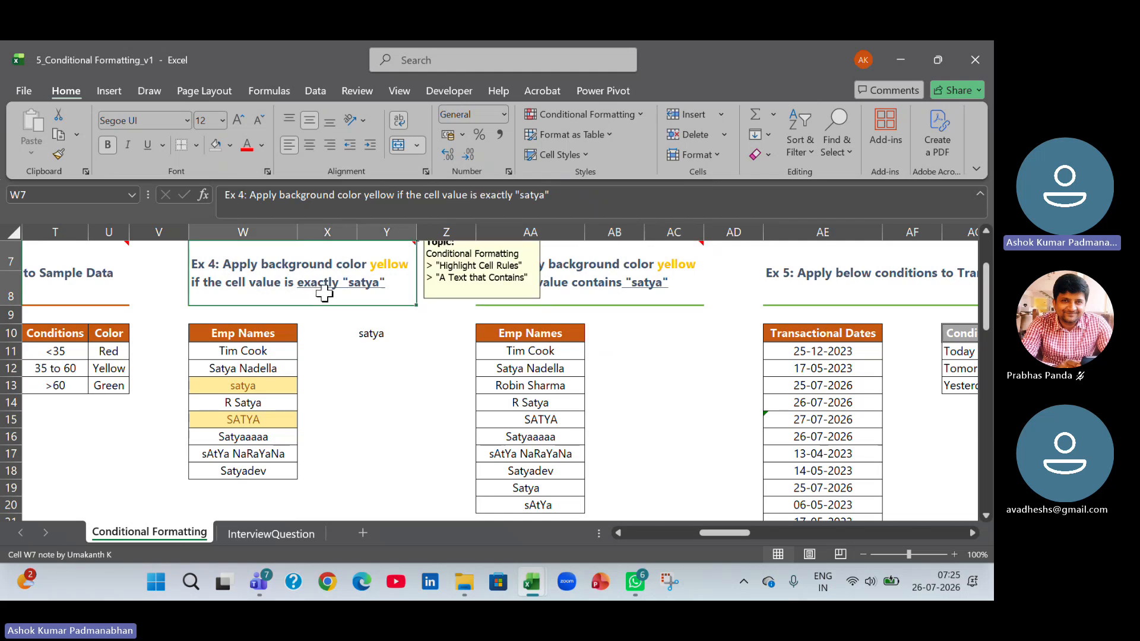
left_click(590, 294)
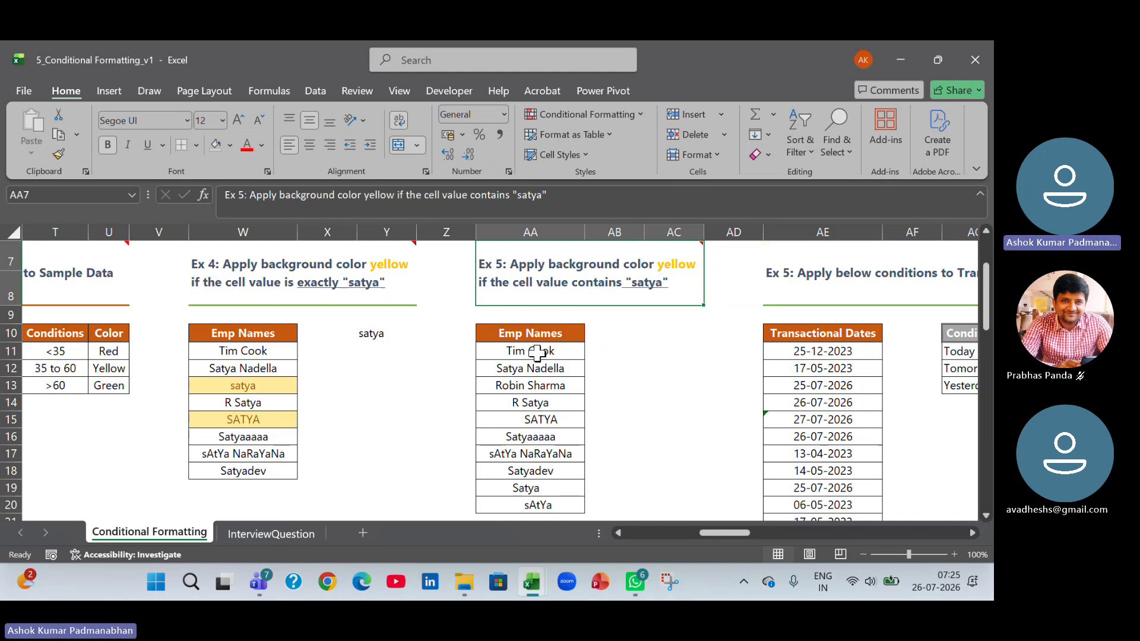
left_click_drag(542, 351, 534, 505)
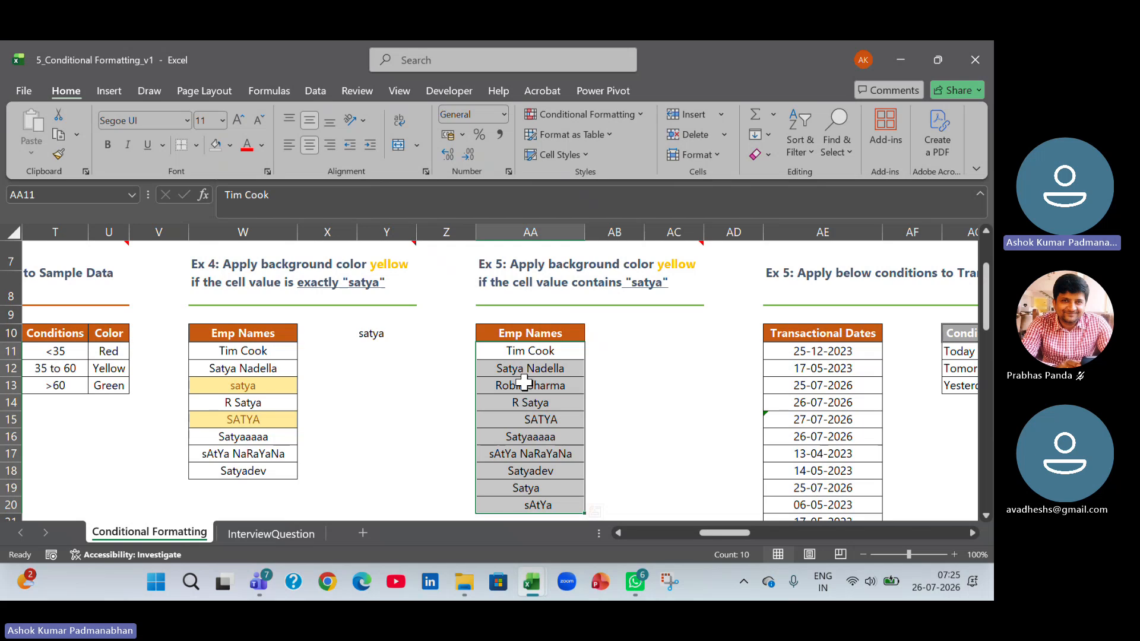
left_click(640, 115)
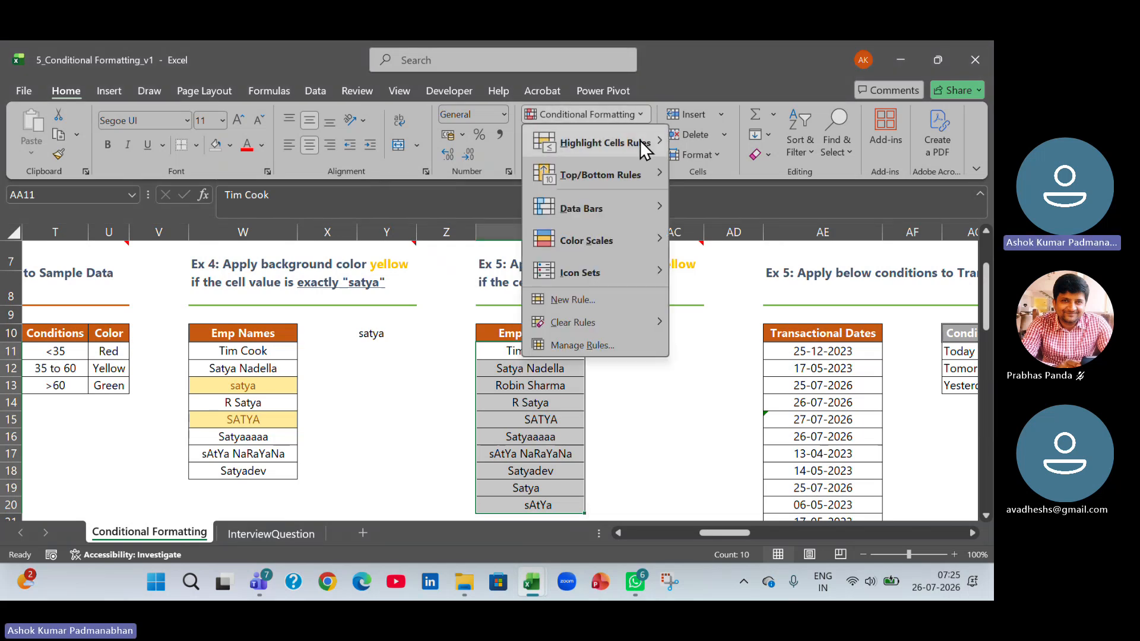
mouse_move(641, 147)
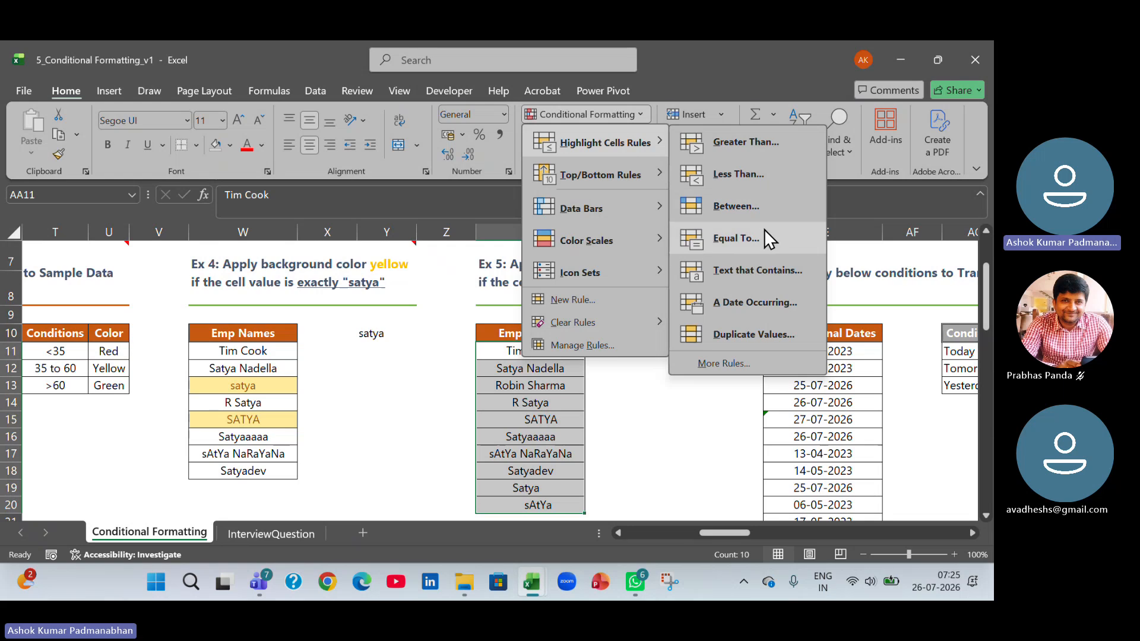
left_click(757, 271)
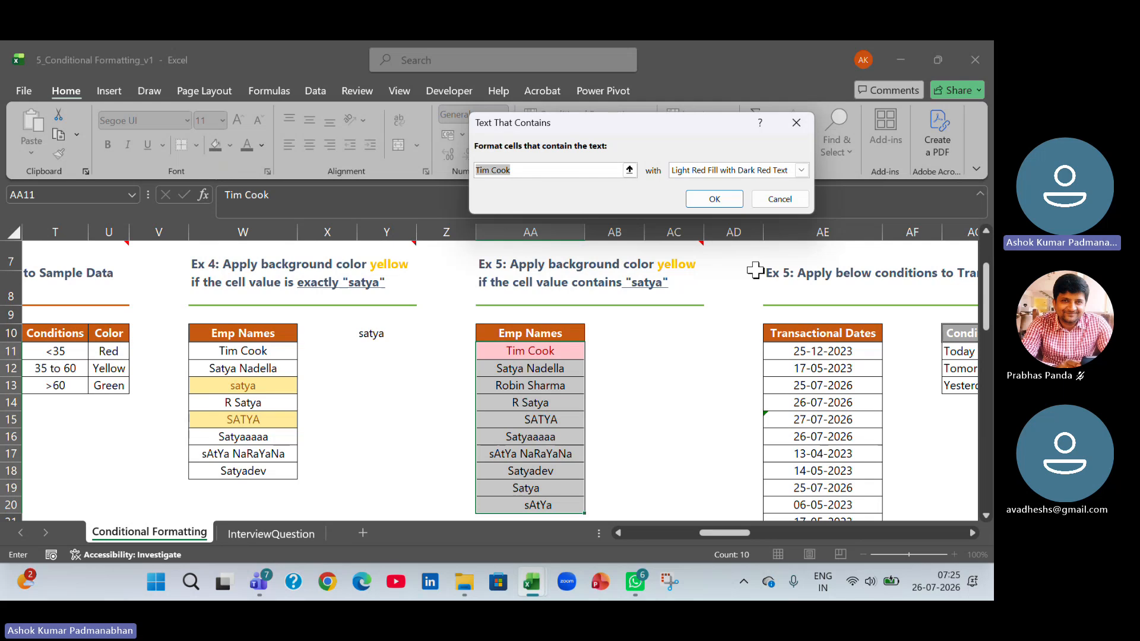
type("satya")
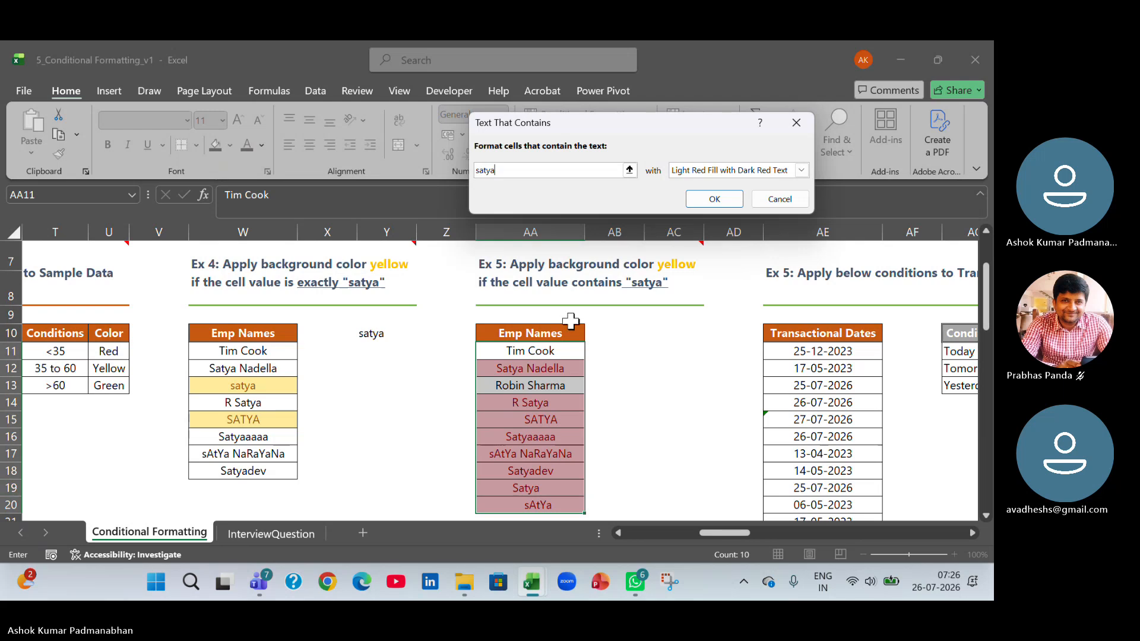
Give the Text That Contains rule the Yellow Fill with Dark Yellow Text format and apply it to the Ex 5 names.
left_click(801, 171)
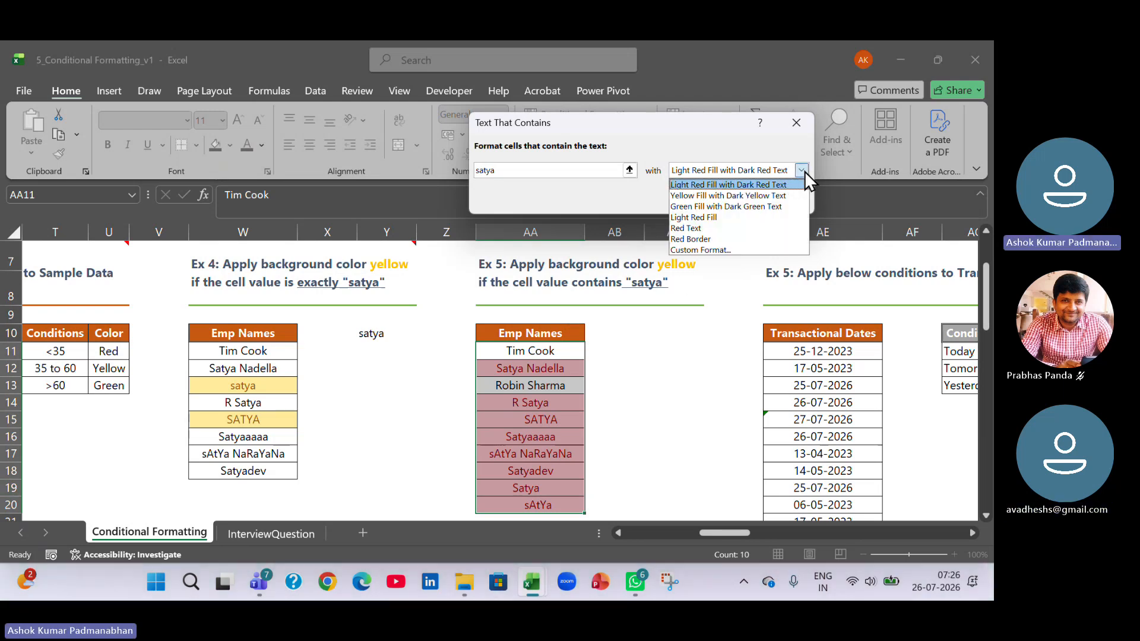
left_click(793, 196)
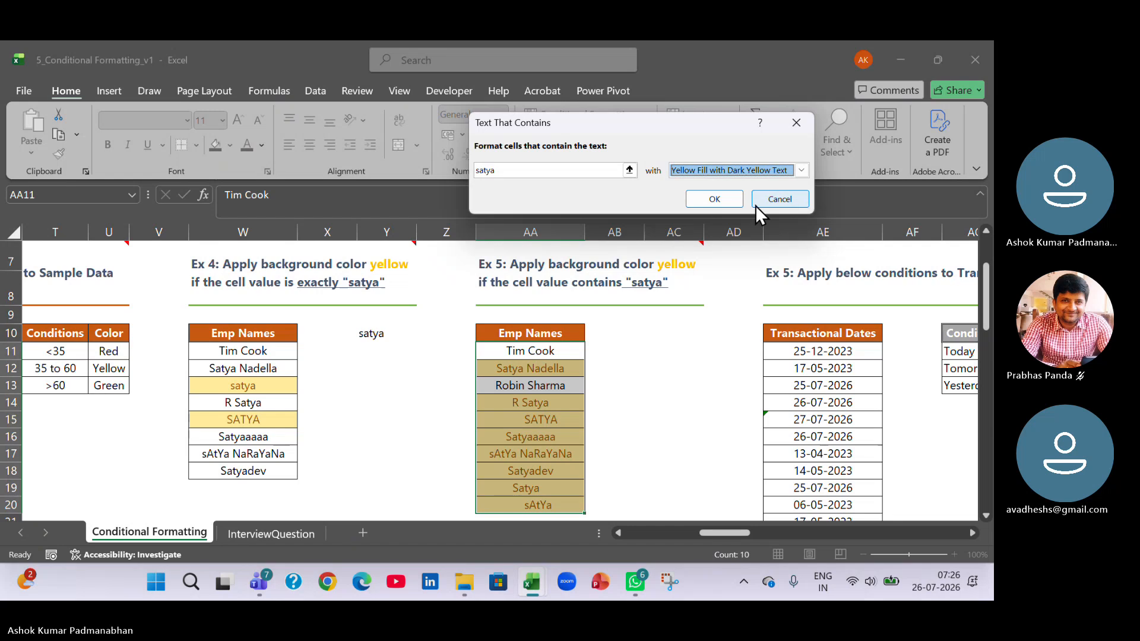
left_click(715, 199)
left_click(665, 419)
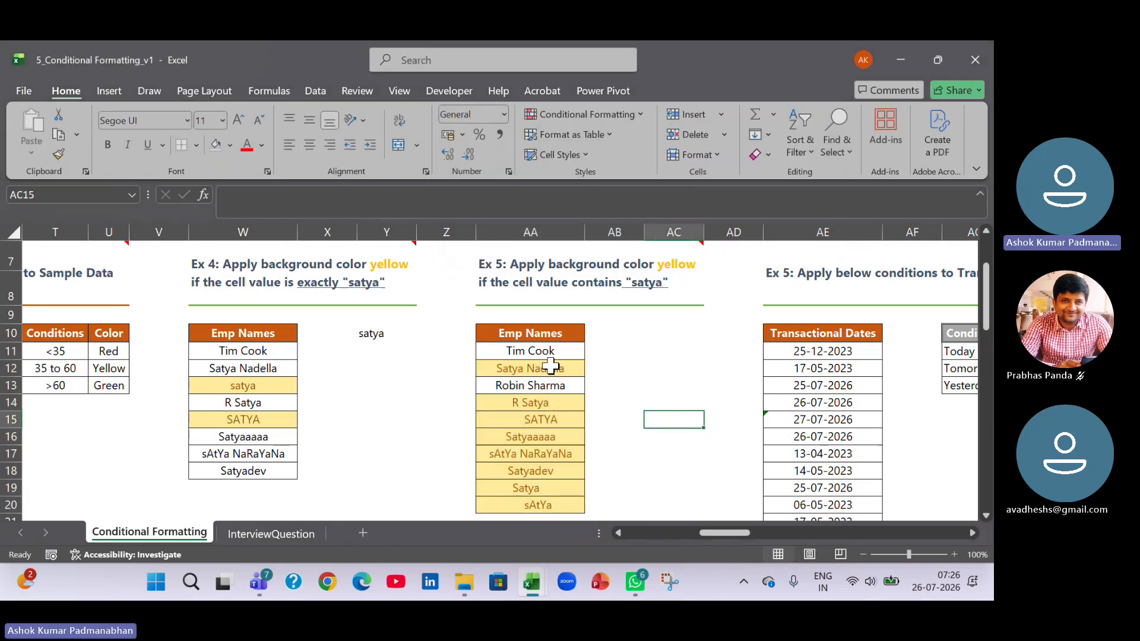
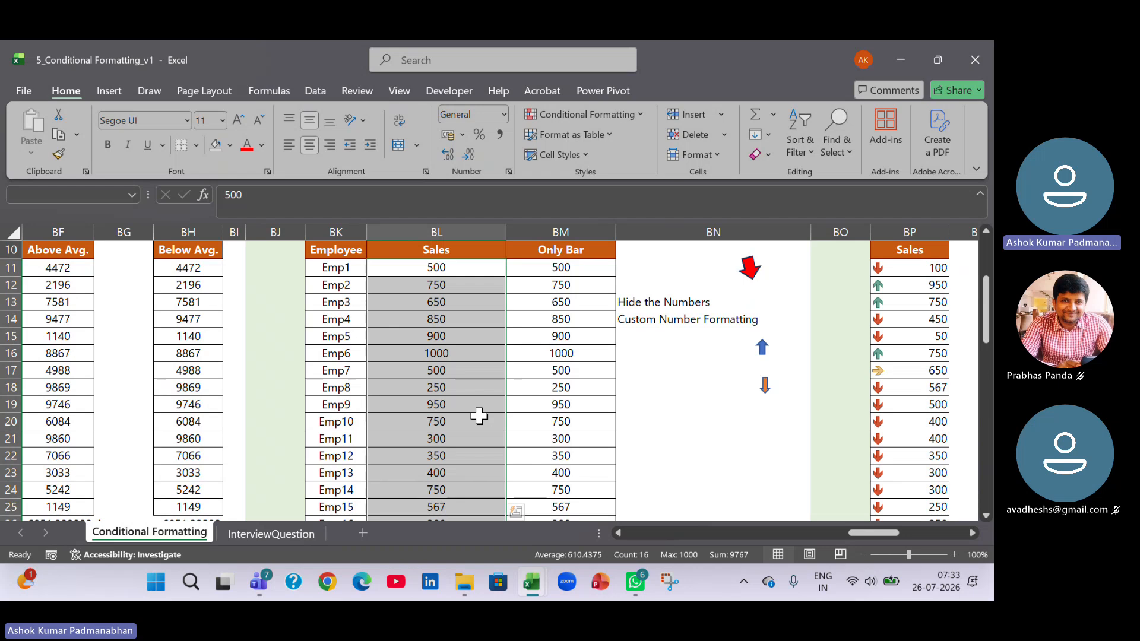
Apply green solid-fill data bars to the Sales values BL11:BL26.
scroll(479, 416, "up", 2)
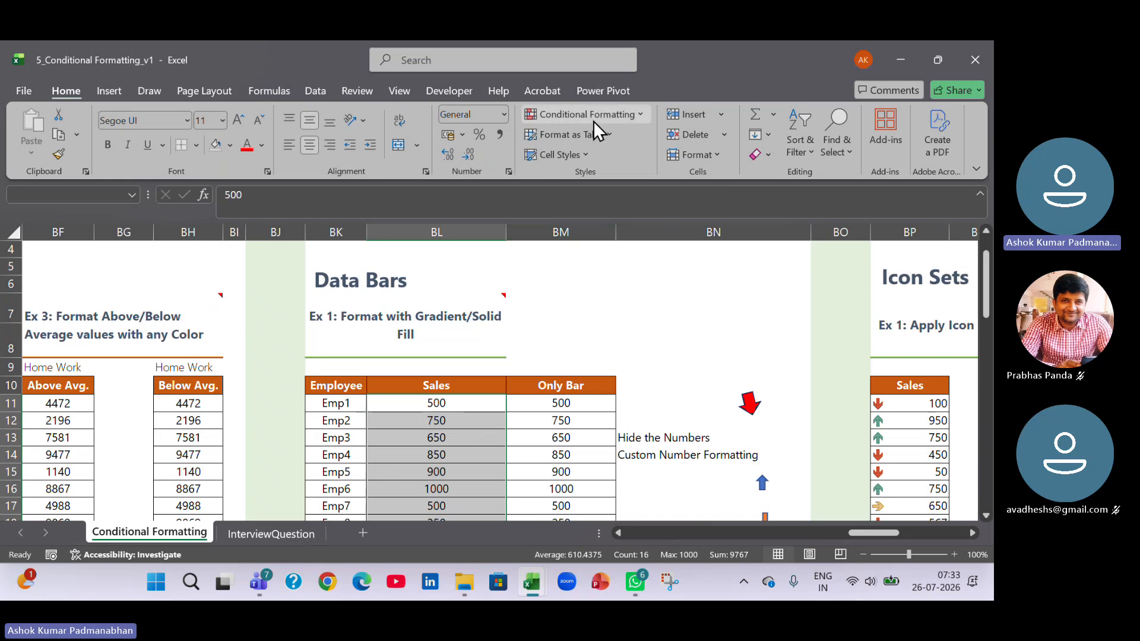
left_click(640, 118)
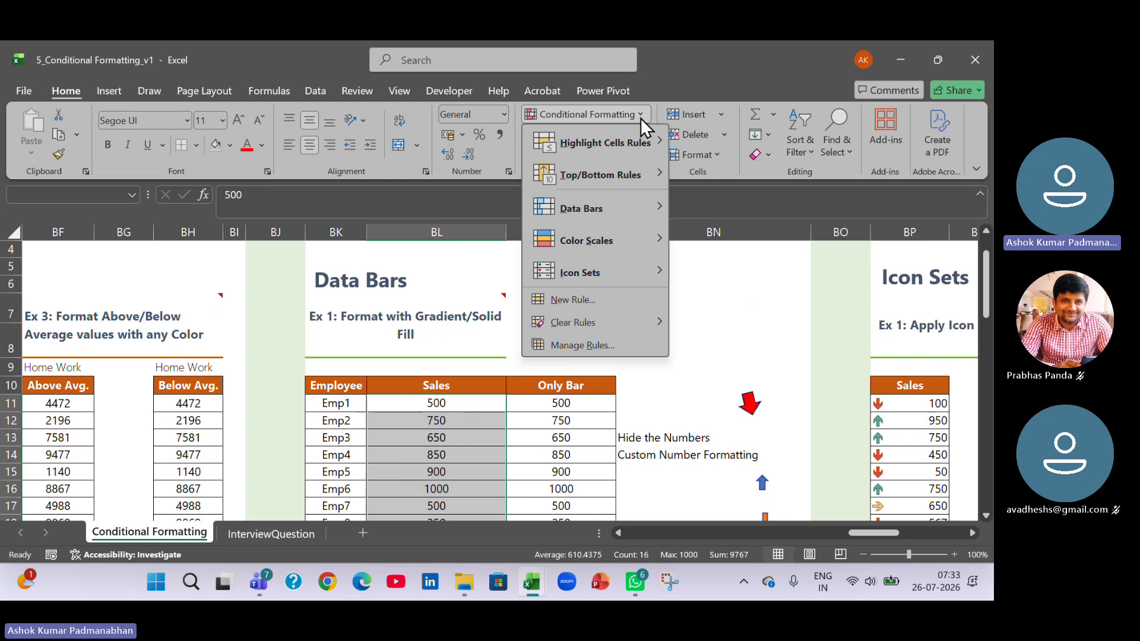
mouse_move(610, 203)
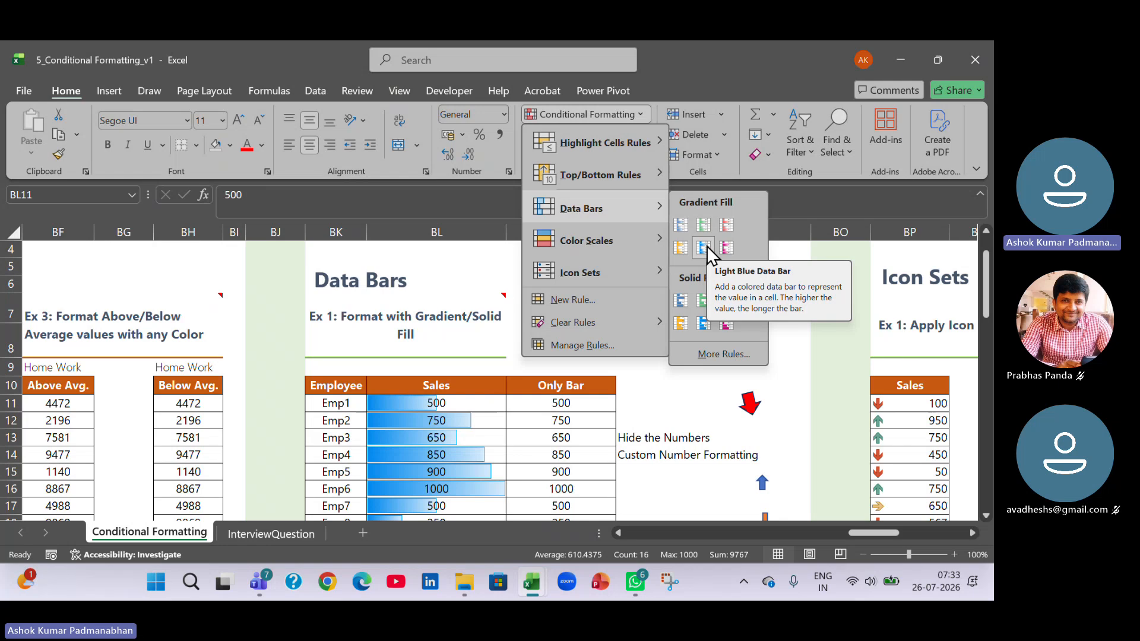
left_click(701, 297)
scroll(690, 368, "down", 1)
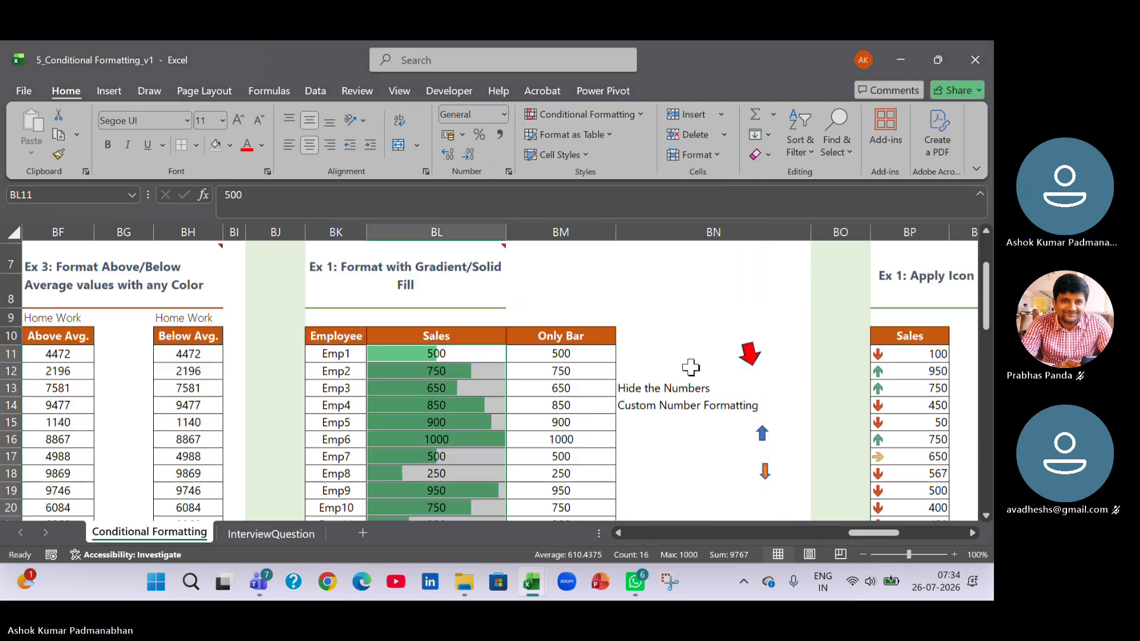
Compare the data bars of the Emp3, Emp6 and Emp1 sales and review the rest of the Sales column.
left_click(483, 387)
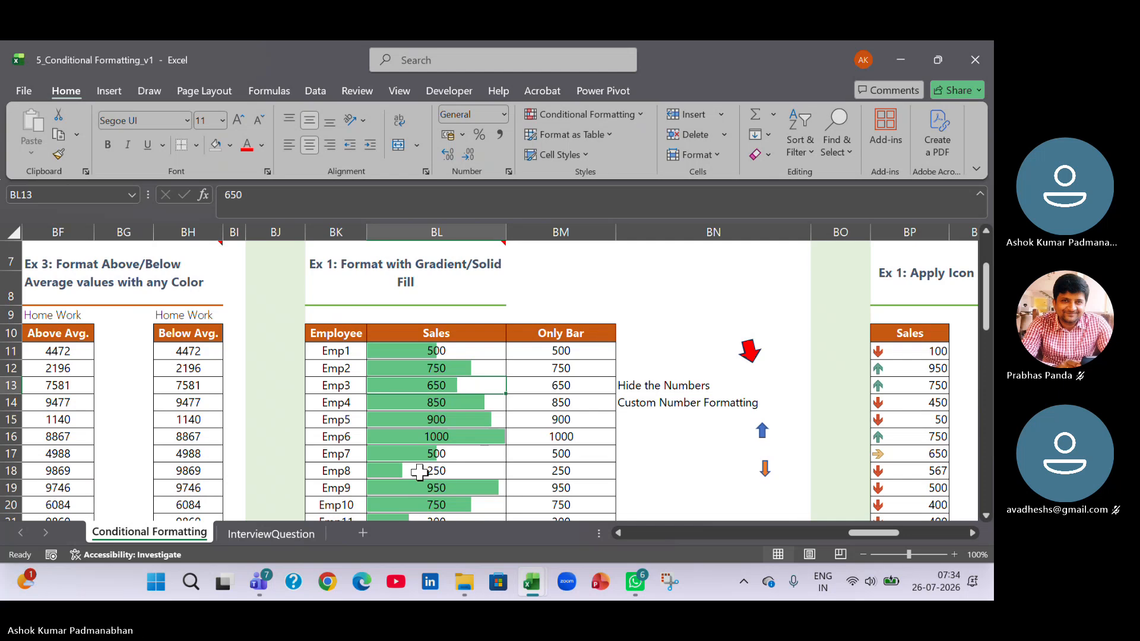
left_click(459, 437)
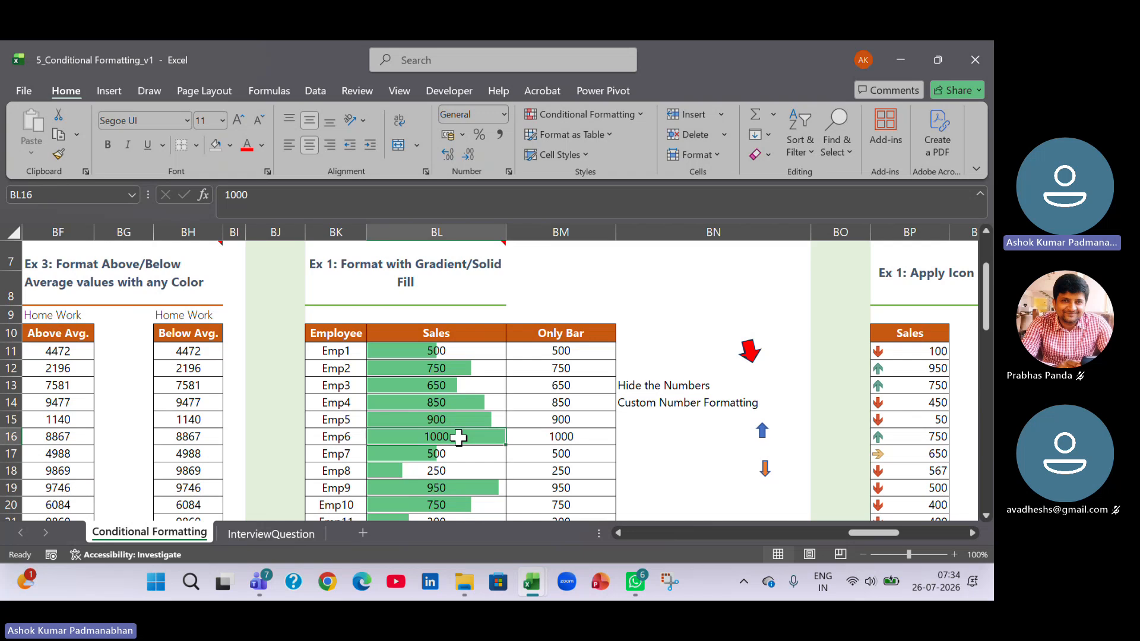
left_click(453, 349)
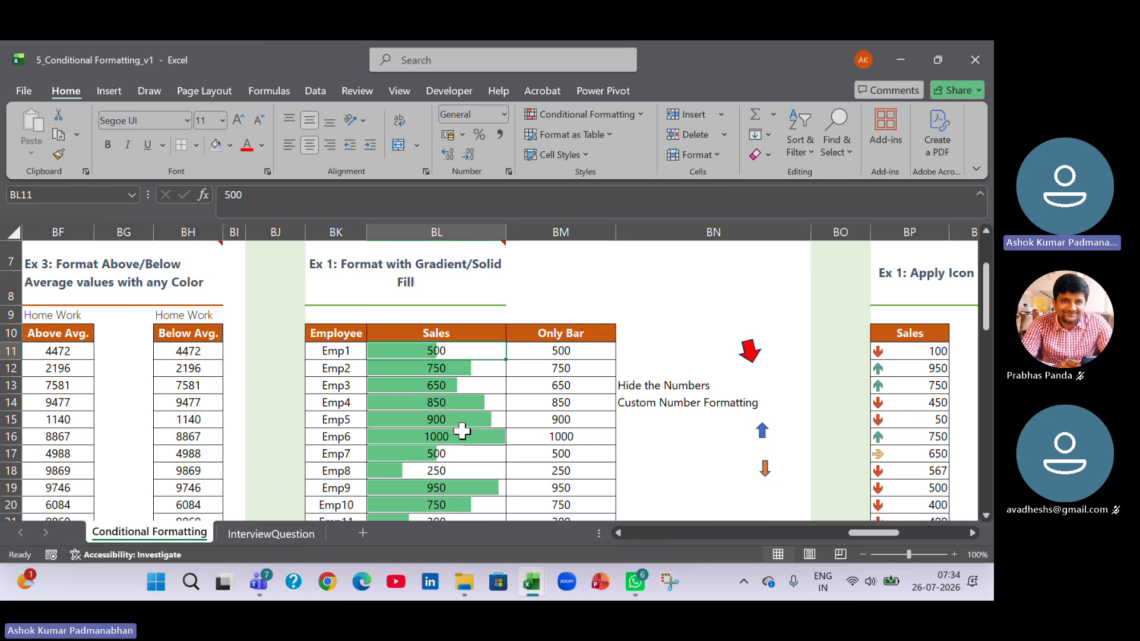
scroll(461, 431, "down", 2)
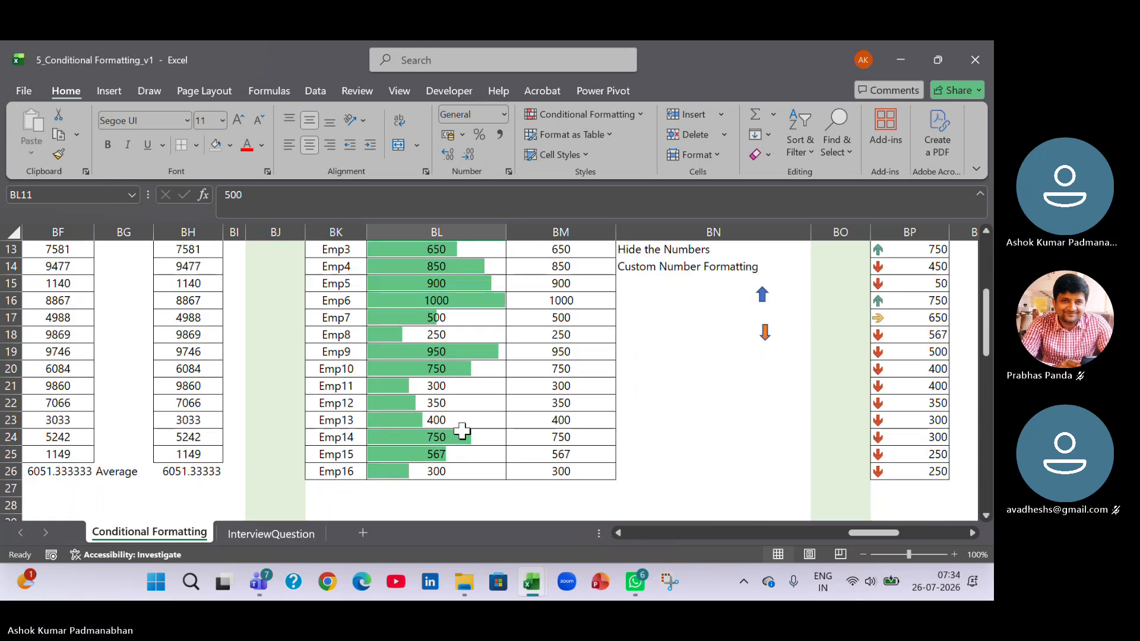
scroll(462, 431, "up", 3)
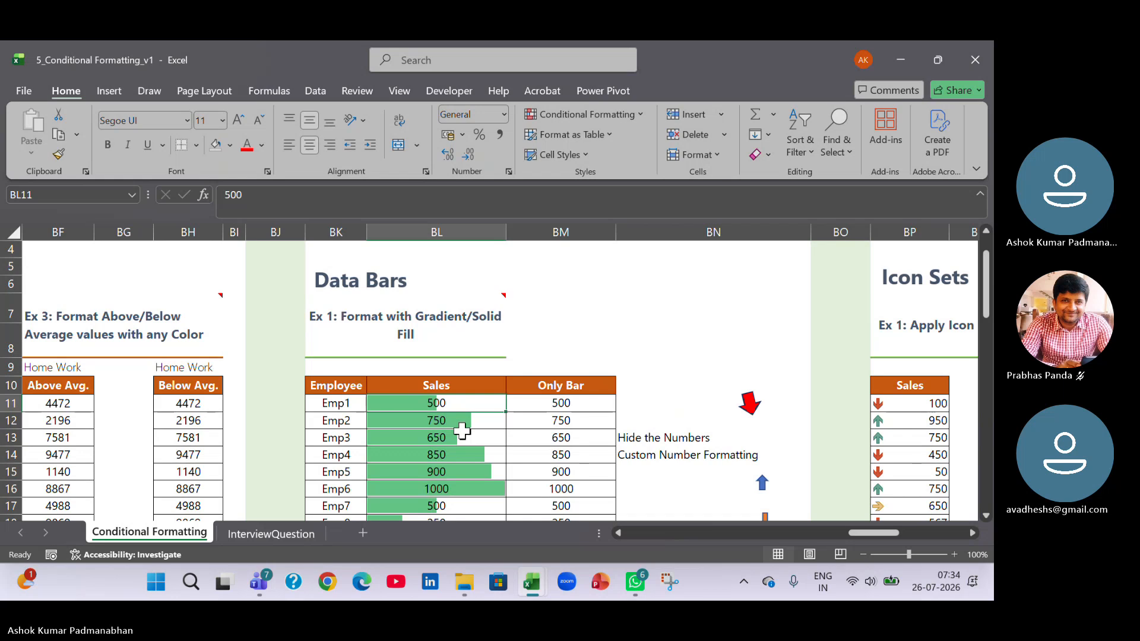
Apply green solid-fill data bars to the Only Bar values BM11:BM26.
left_click(585, 407)
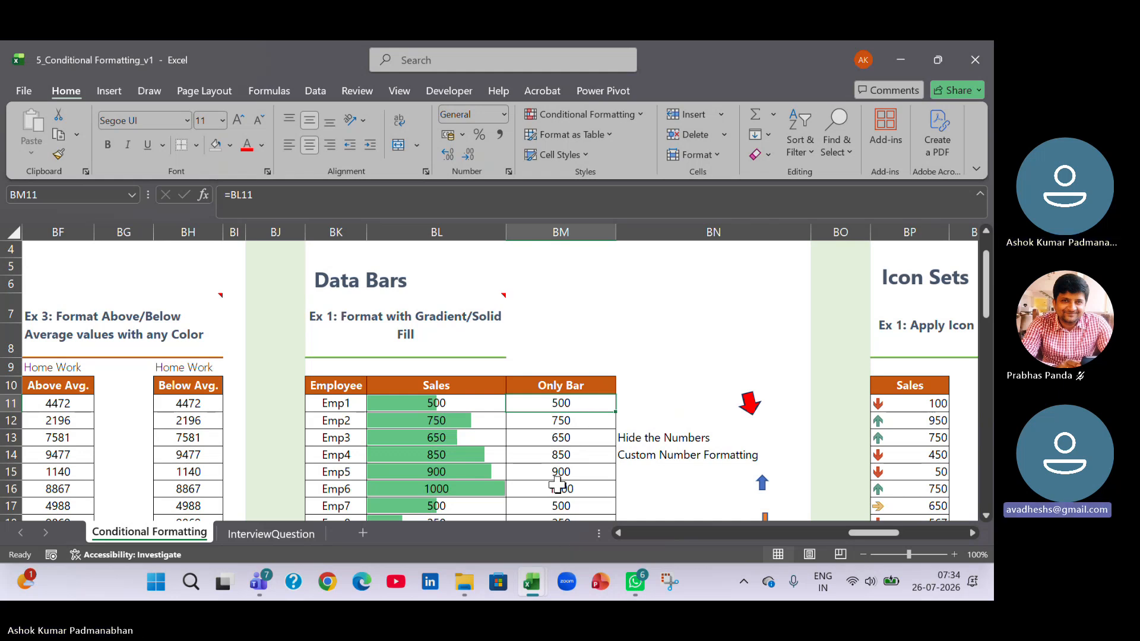
scroll(421, 360, "down", 1)
left_click(421, 359)
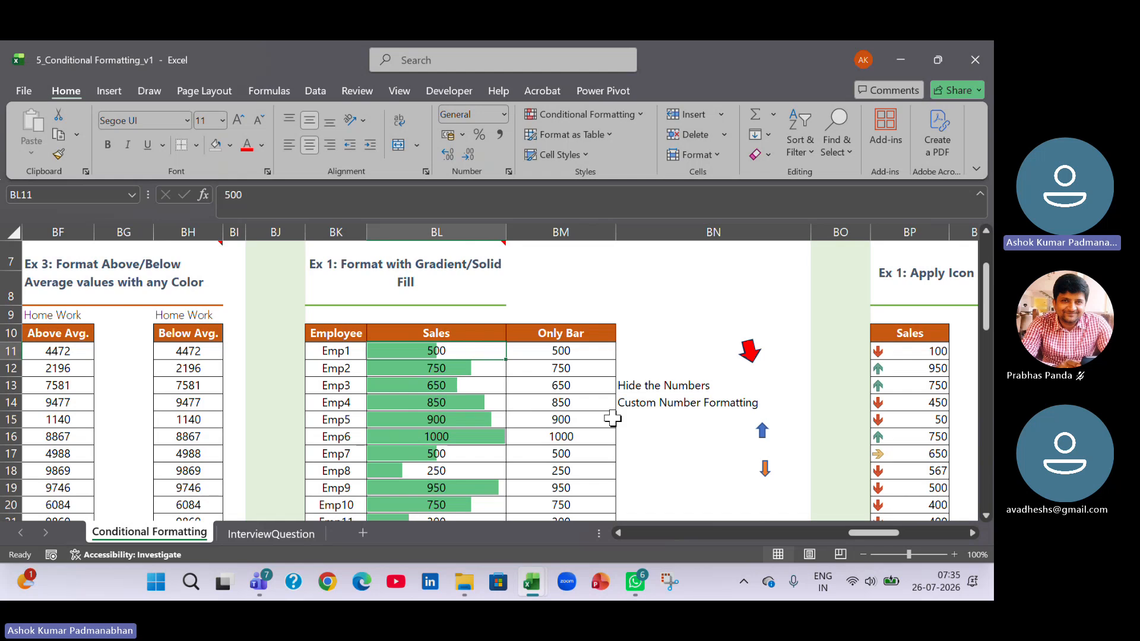
left_click(561, 351)
scroll(593, 450, "down", 3)
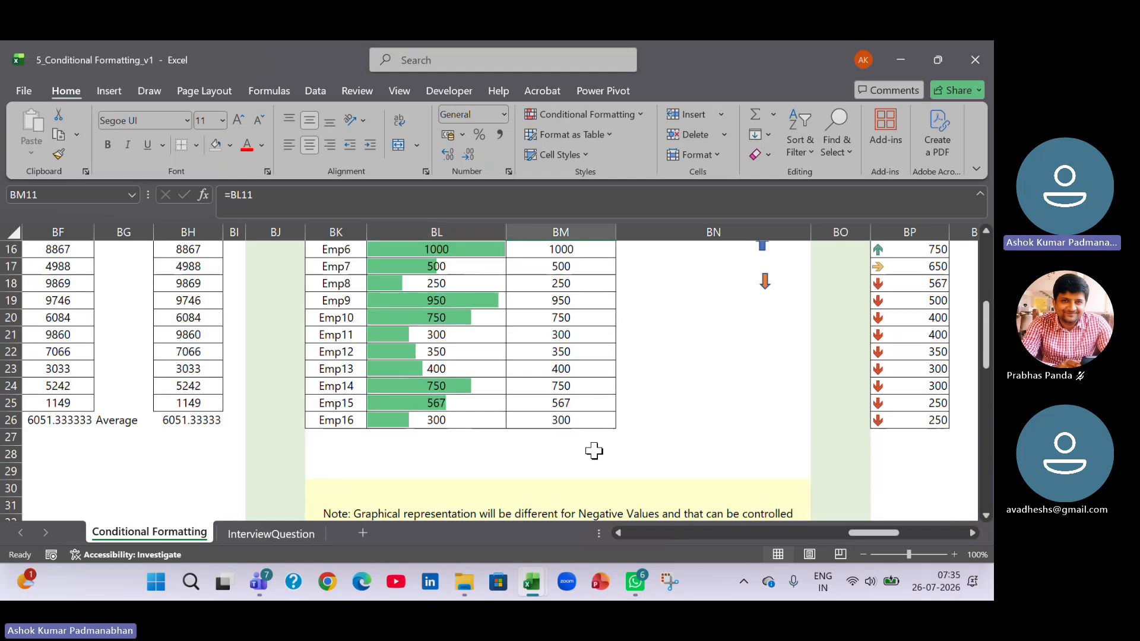
left_click(590, 421, "shift")
scroll(591, 448, "up", 3)
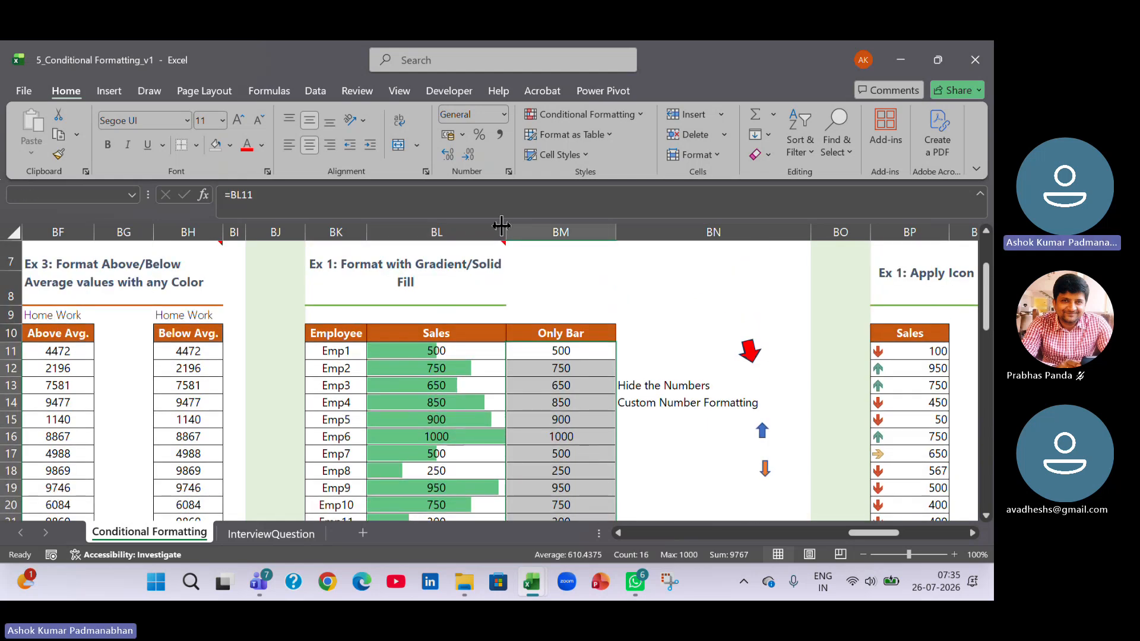
left_click(639, 114)
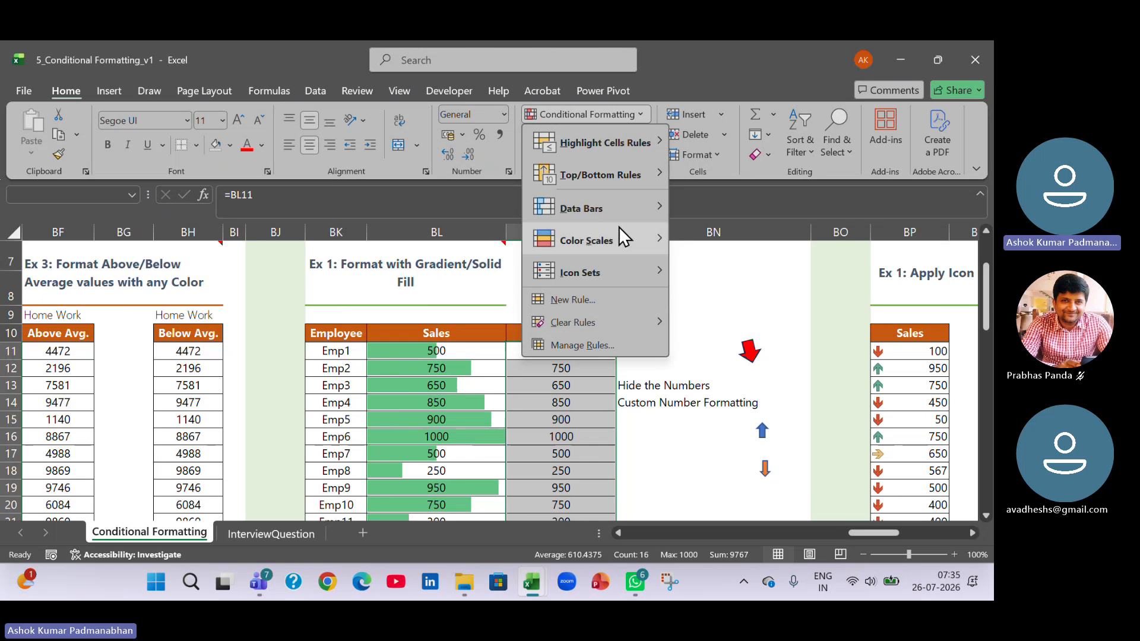
mouse_move(619, 210)
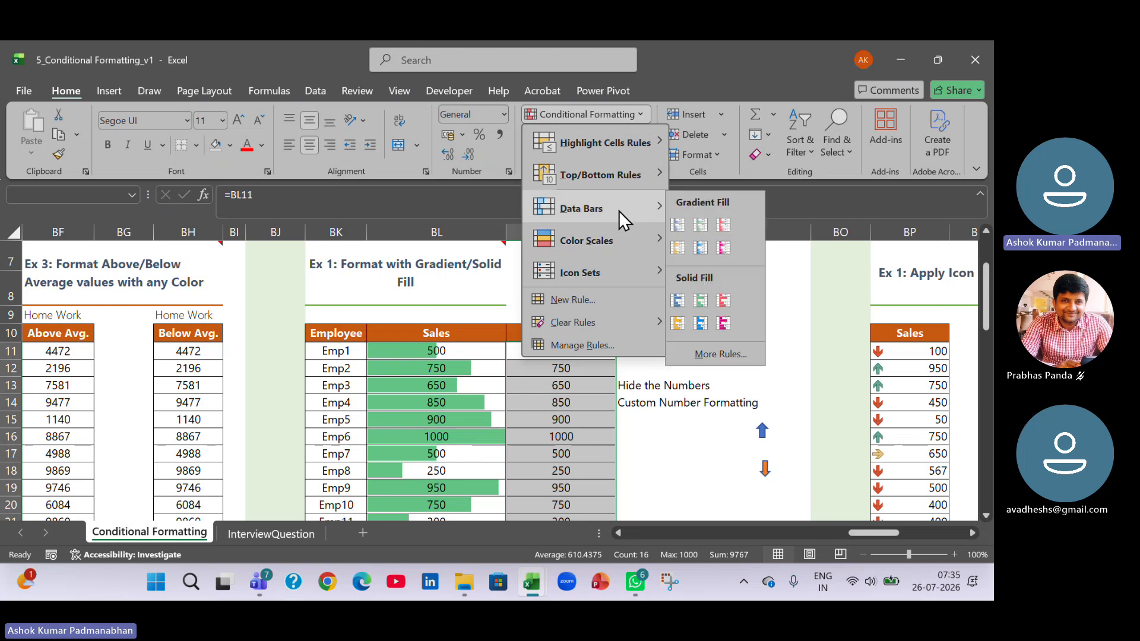
left_click(703, 302)
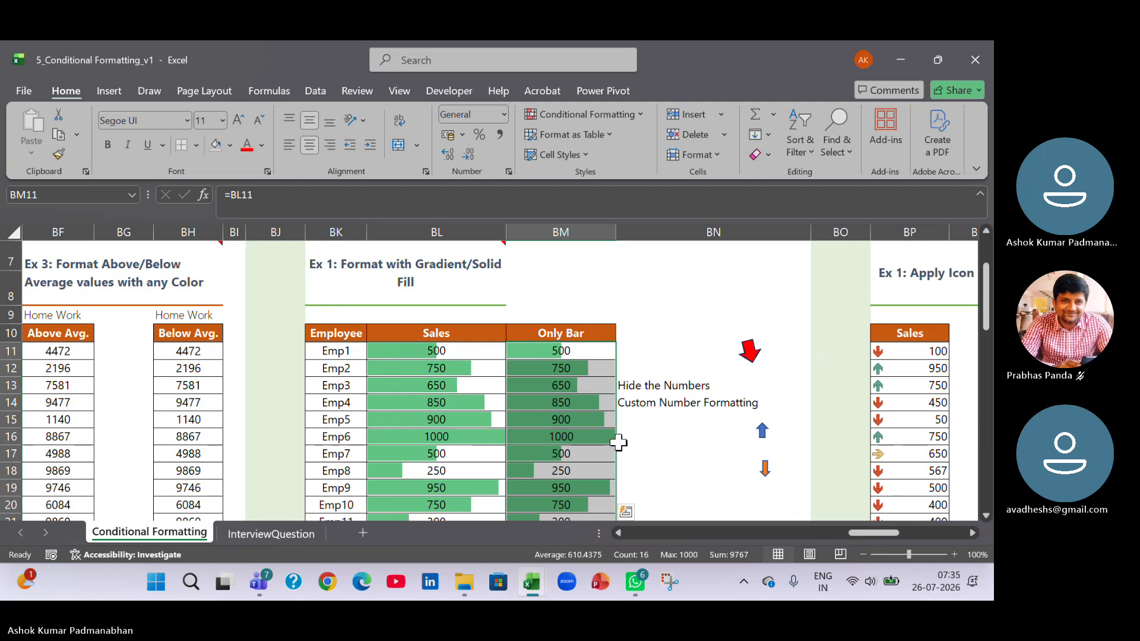
scroll(618, 443, "down", 2)
scroll(618, 442, "up", 2)
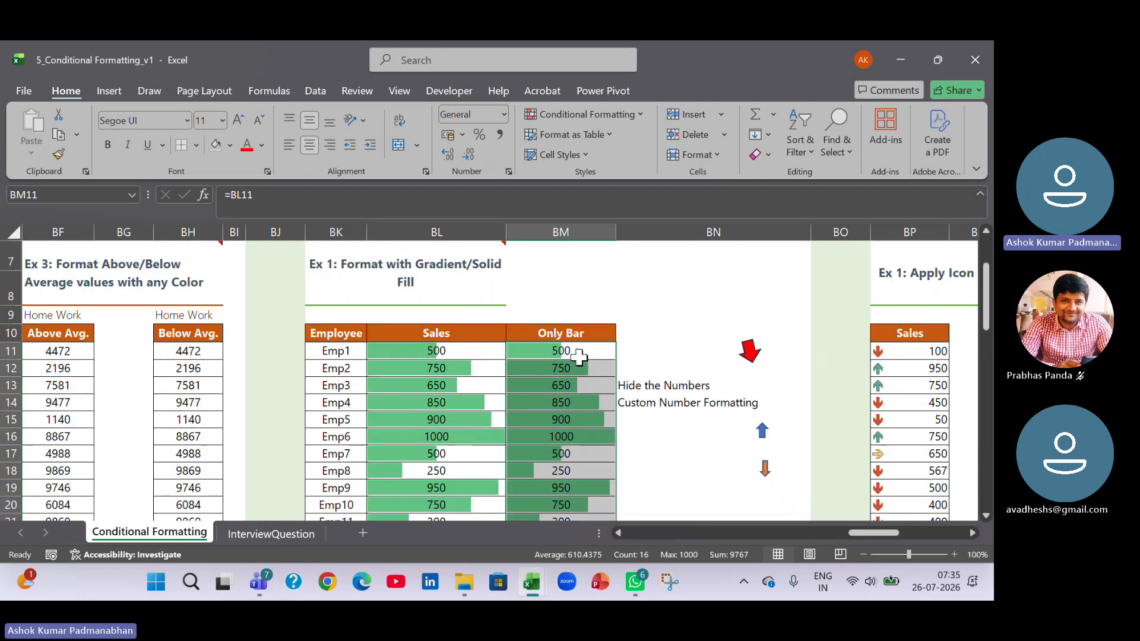
Try replacing the Only Bar value in BM11 with 0, and undo the entry.
left_click(579, 356)
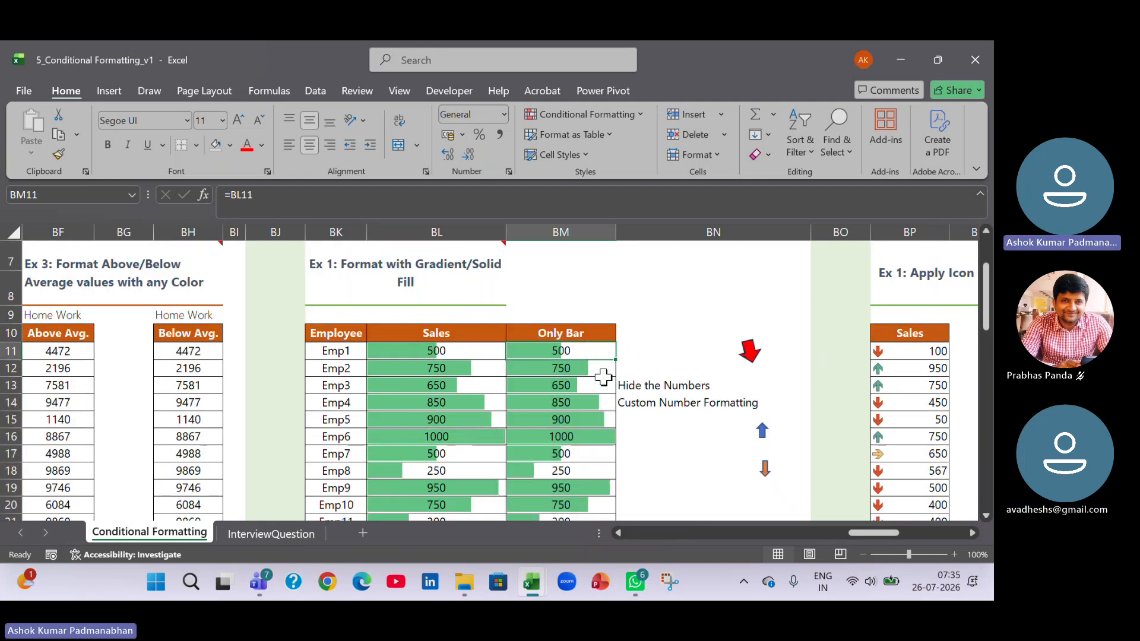
type("0")
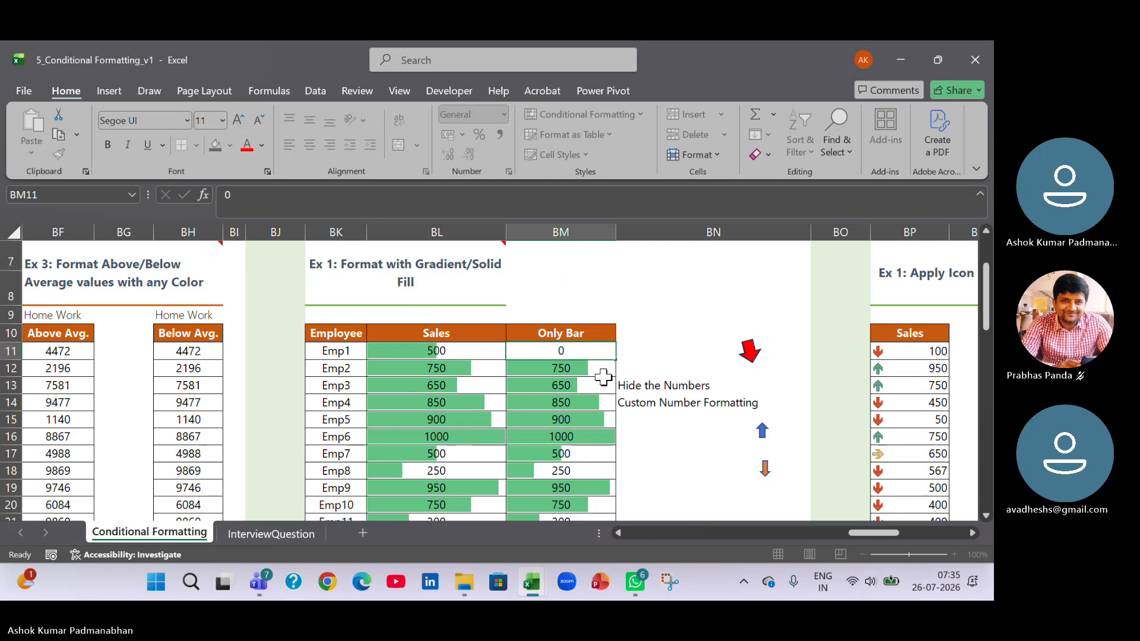
key("Return")
key("ctrl+z")
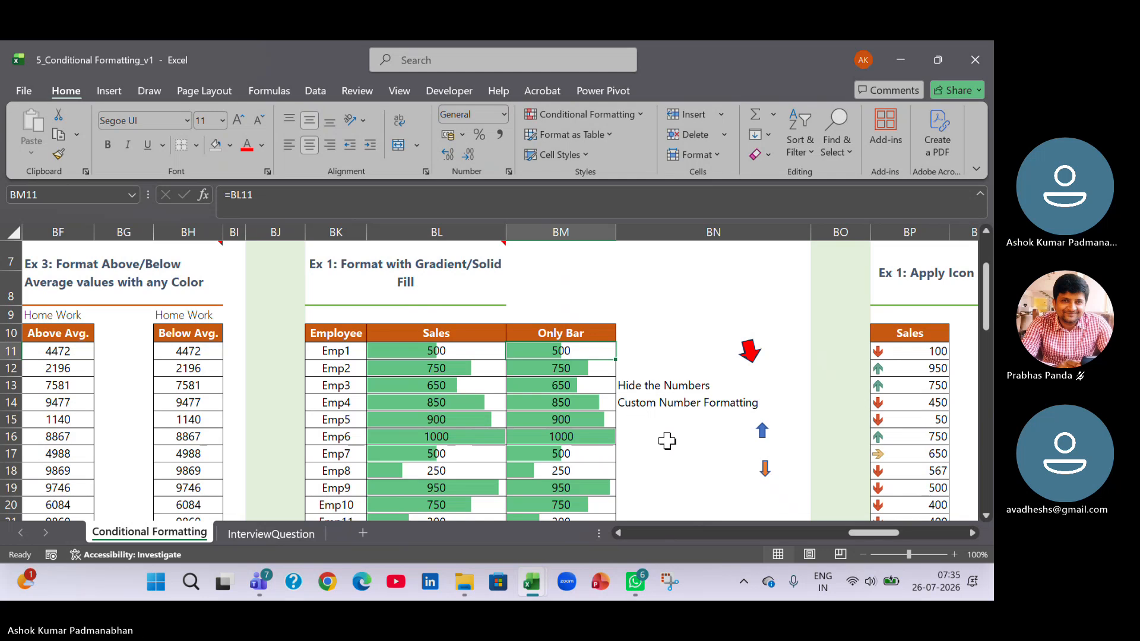
left_click(713, 477)
left_click(565, 350)
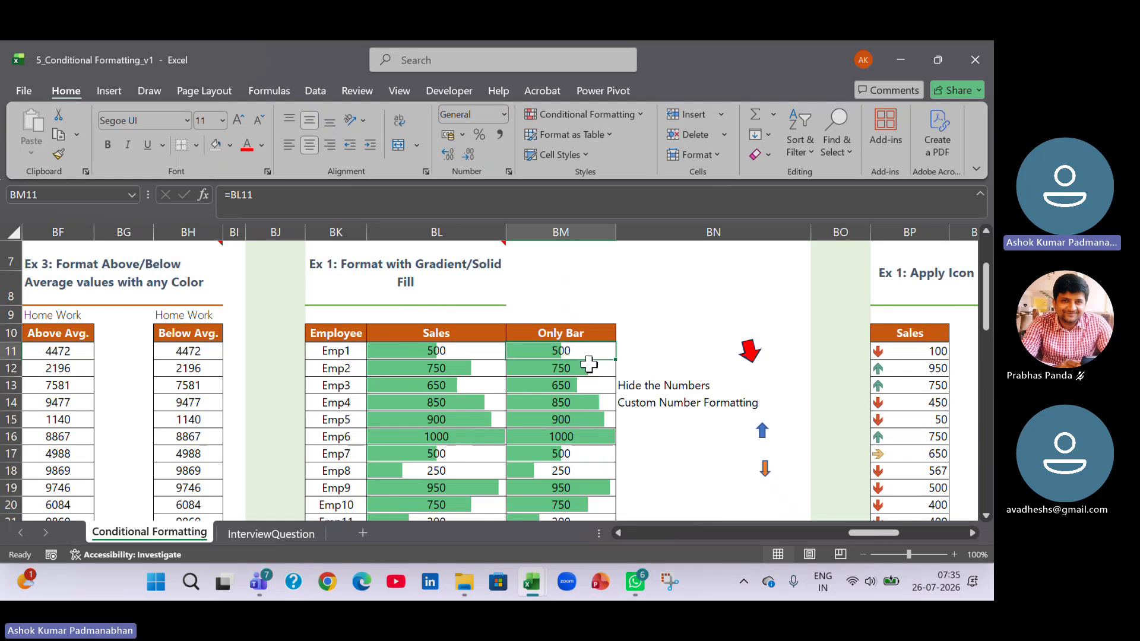
left_click(585, 333)
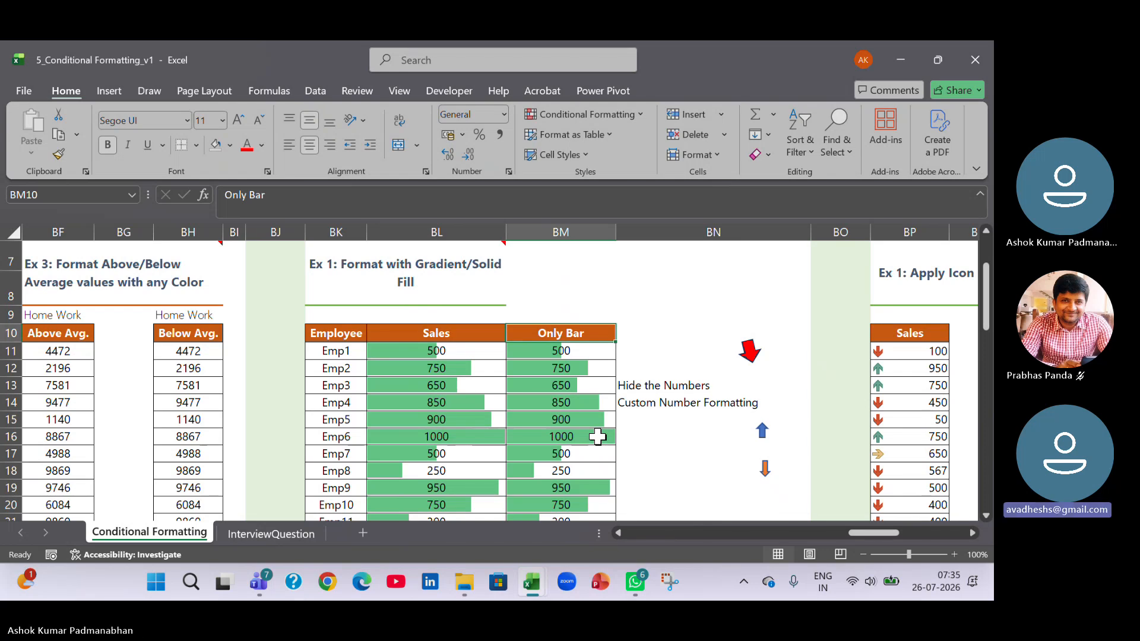
left_click(581, 351)
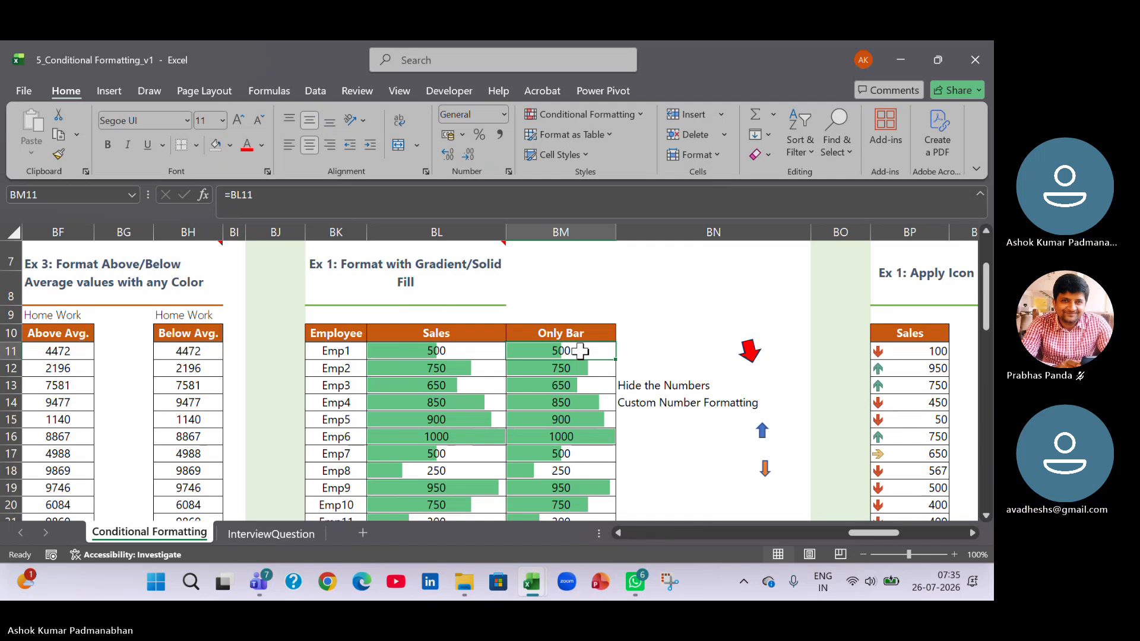
scroll(580, 351, "down", 1)
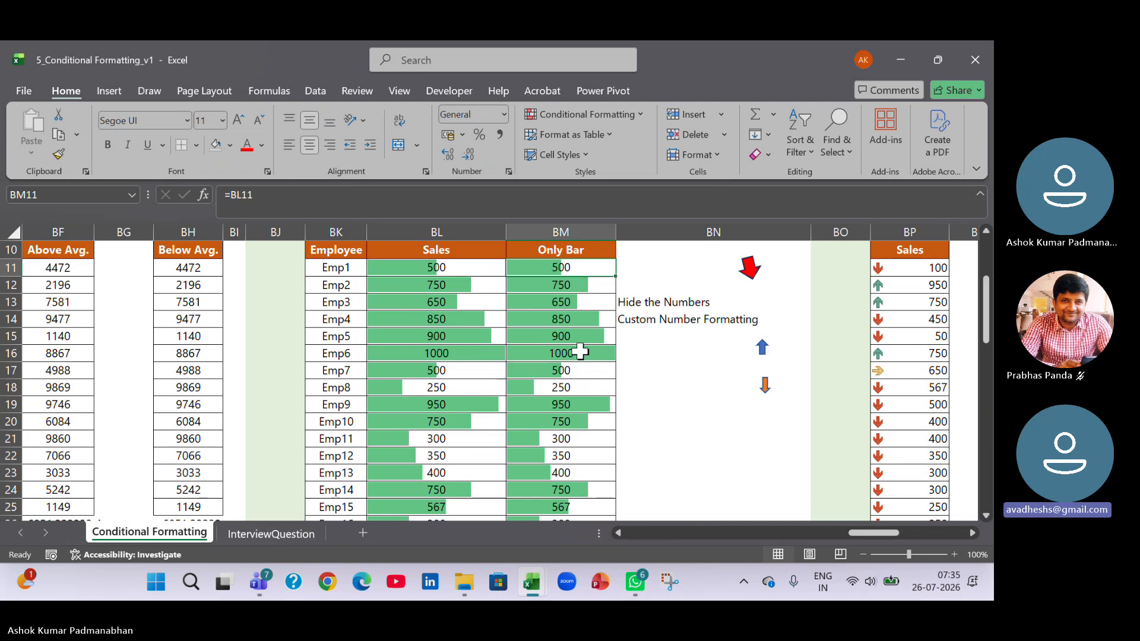
scroll(580, 351, "up", 1)
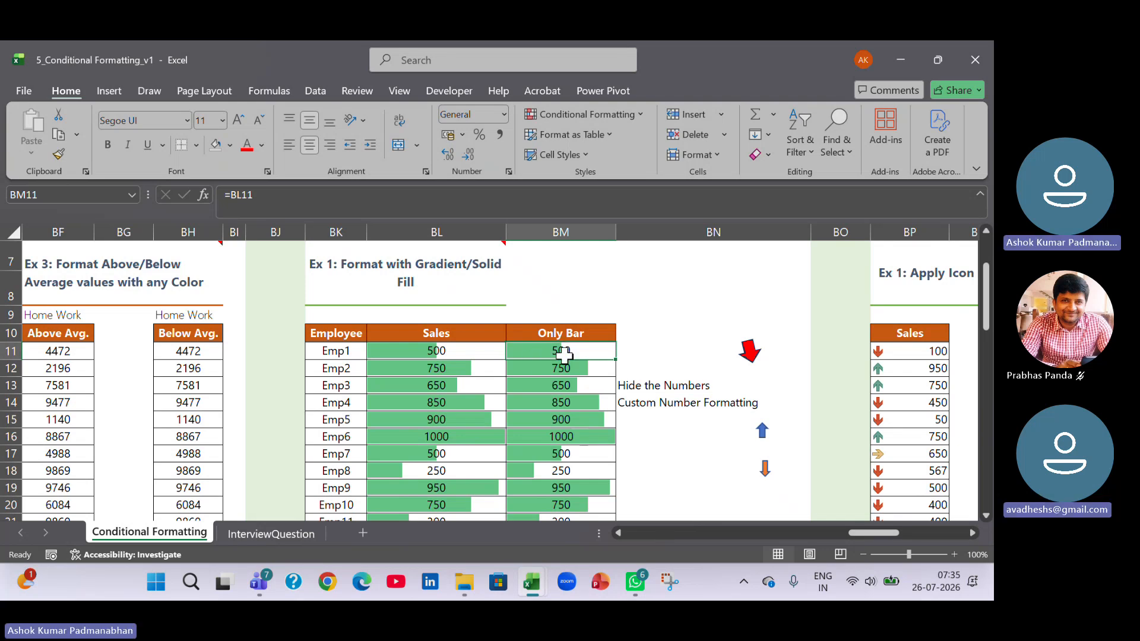
Select the Only Bar values BM11:BM26 and view the available font colors without choosing one.
scroll(630, 418, "down", 2)
left_click(580, 470, "shift")
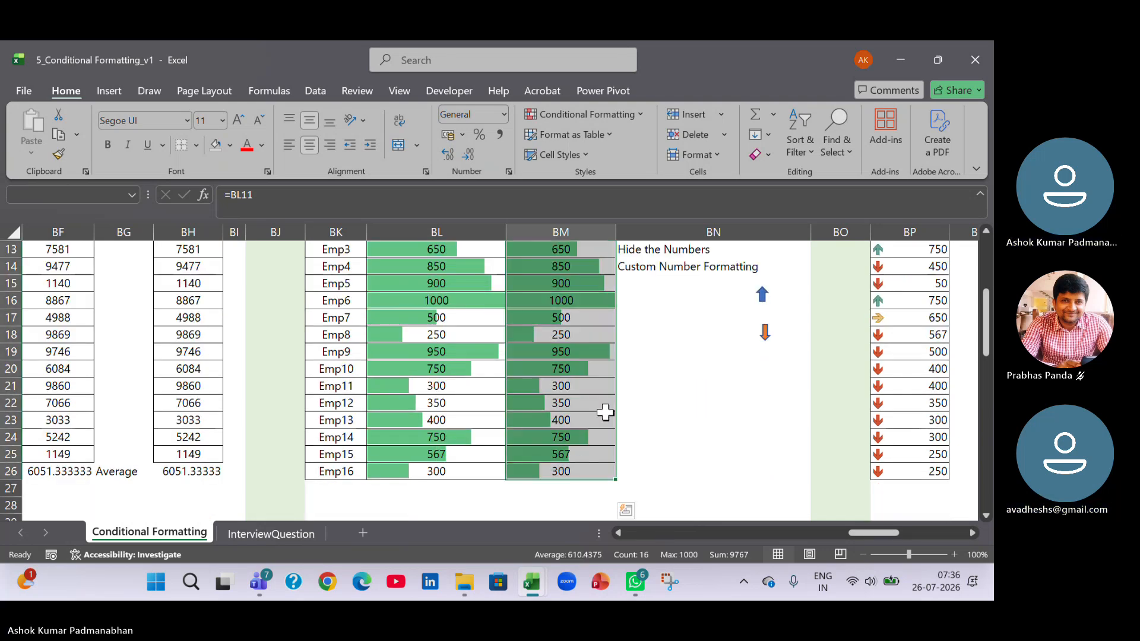
scroll(591, 407, "up", 2)
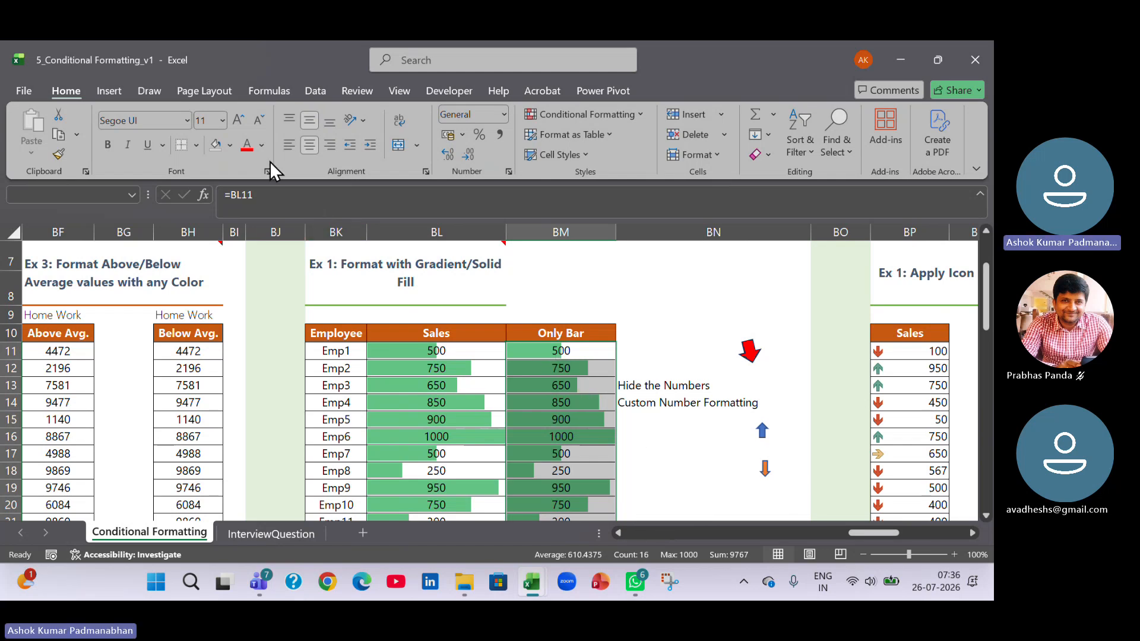
left_click(260, 146)
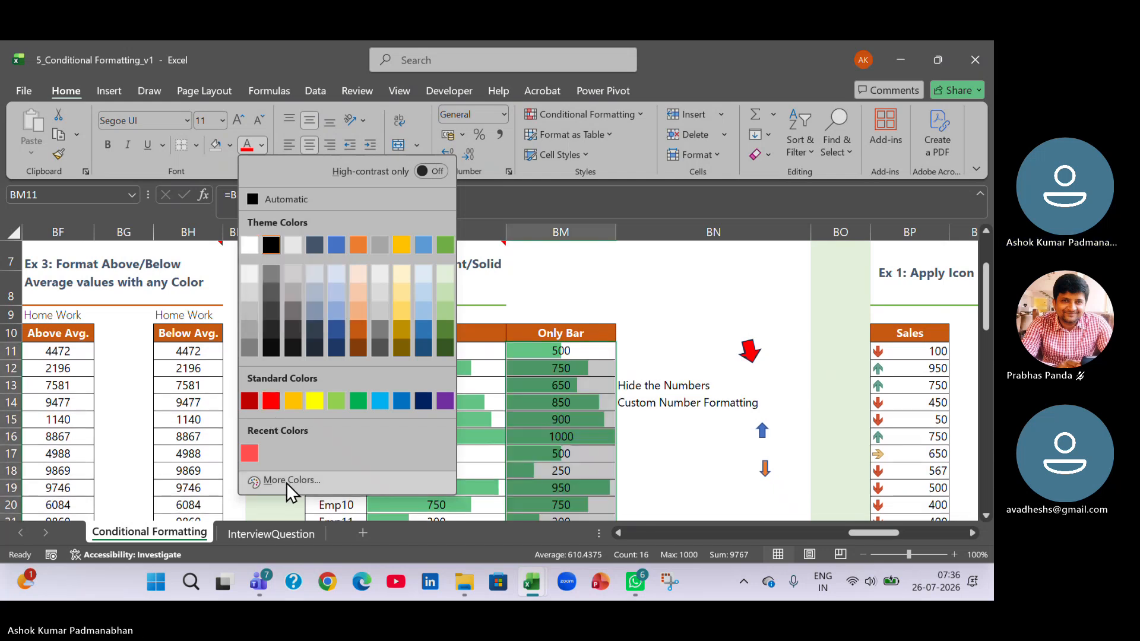
key("Escape")
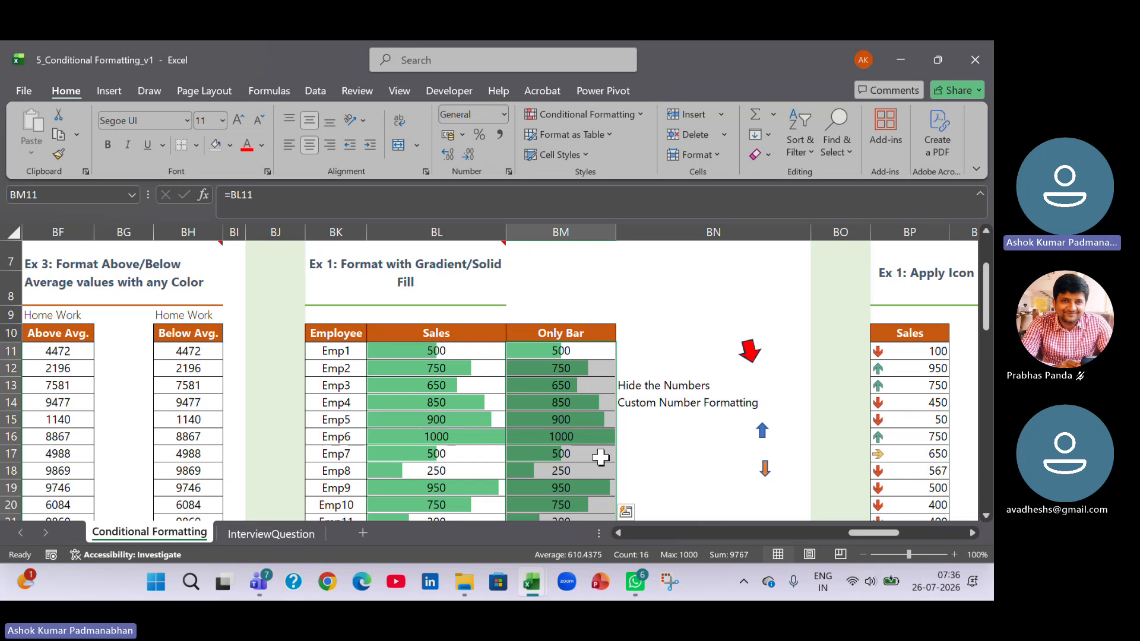
Edit the data bar rule on BM11:BM26 to Show Bar Only and apply it.
left_click(636, 116)
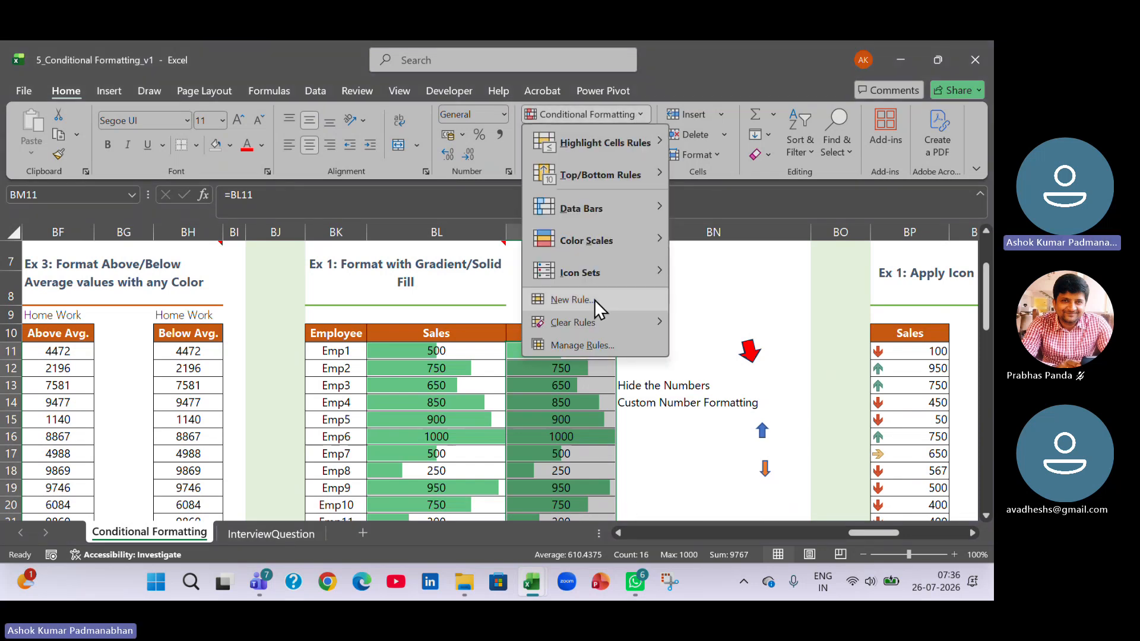
left_click(571, 349)
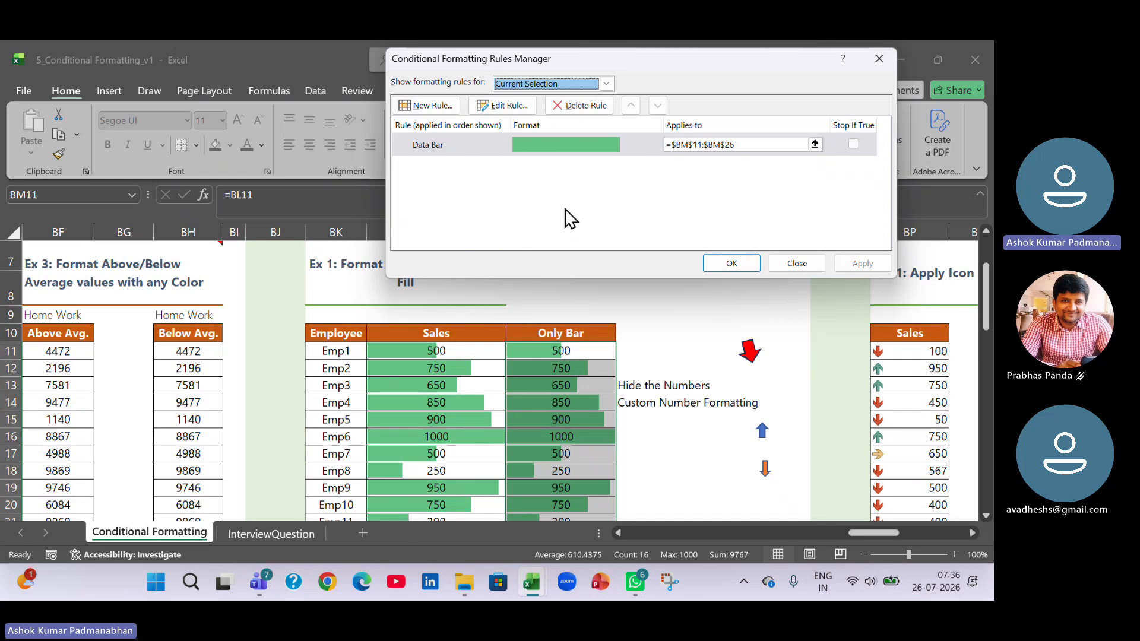
left_click(463, 149)
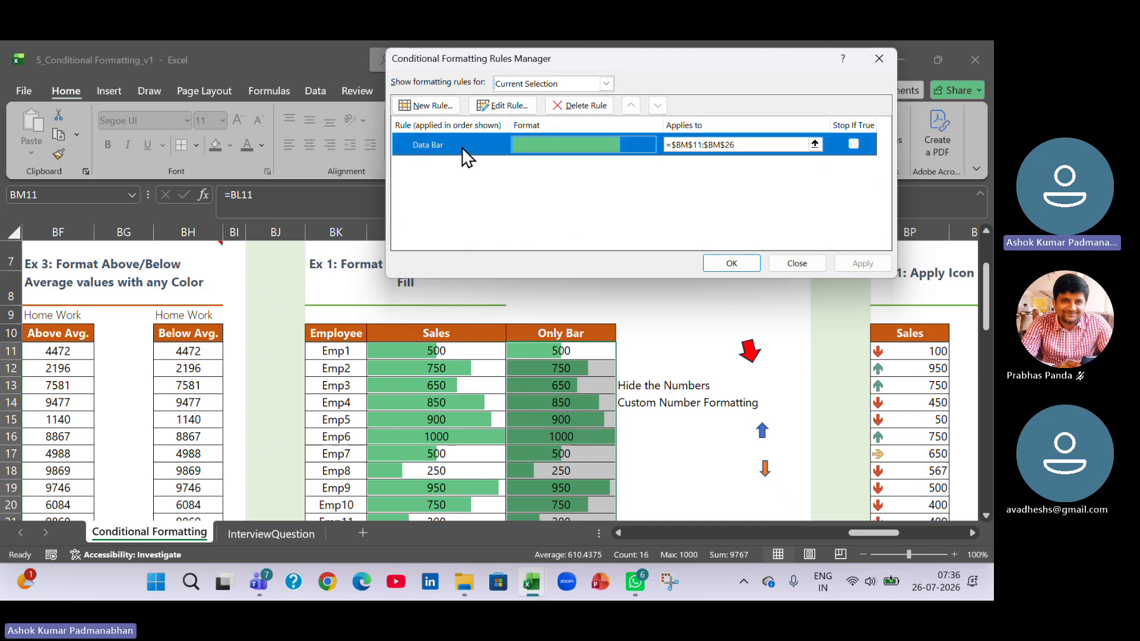
left_click(508, 106)
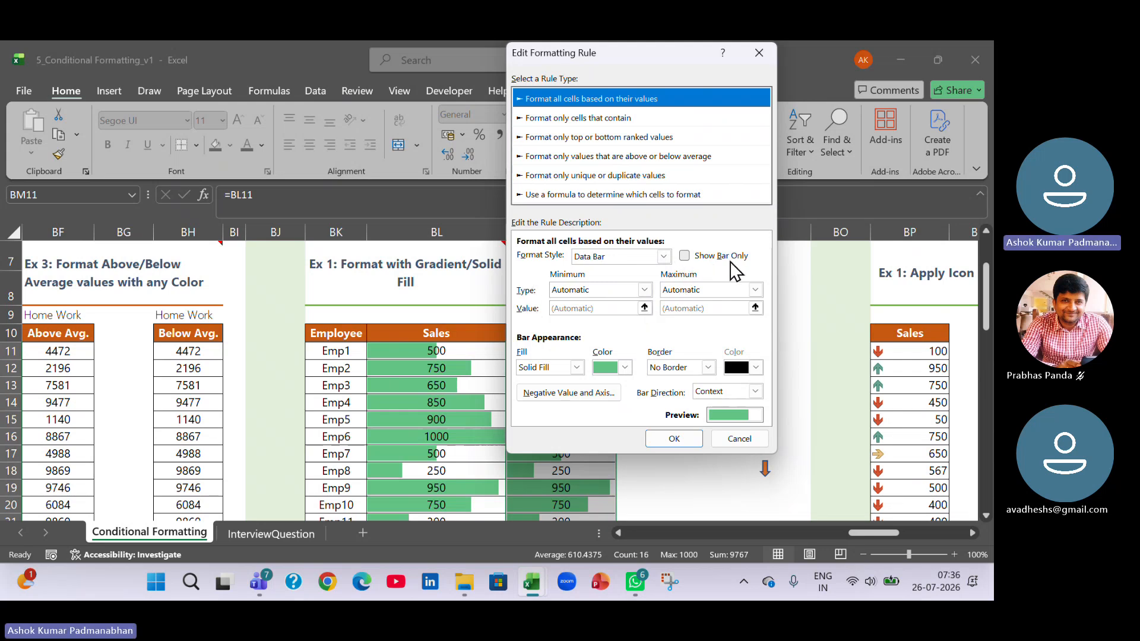
left_click(688, 257)
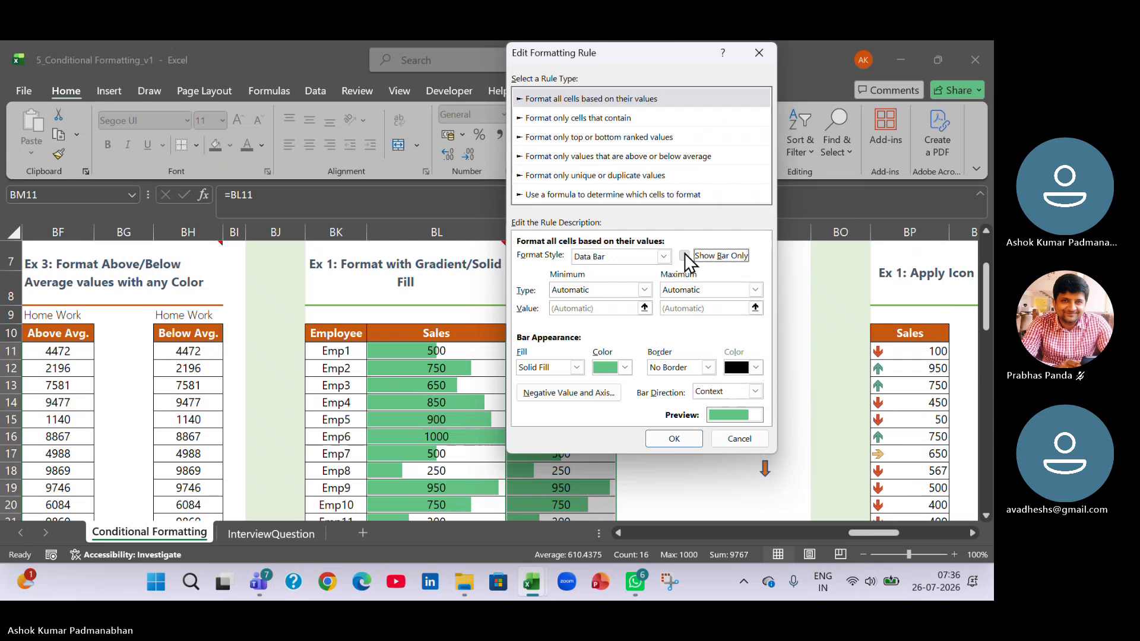
left_click(673, 439)
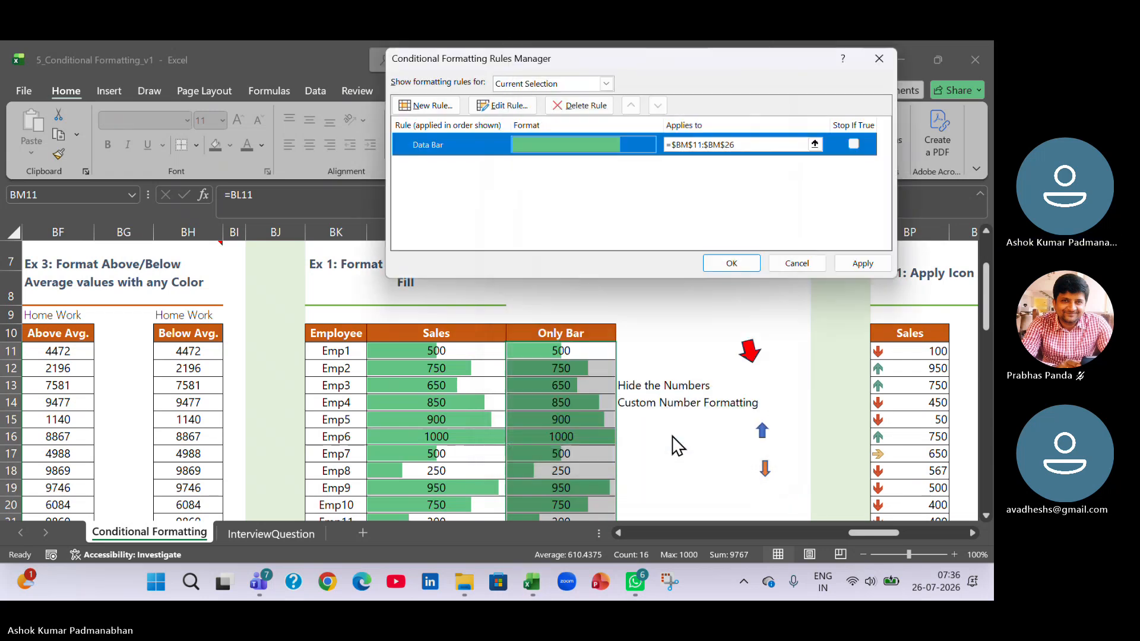
left_click(863, 263)
left_click(733, 263)
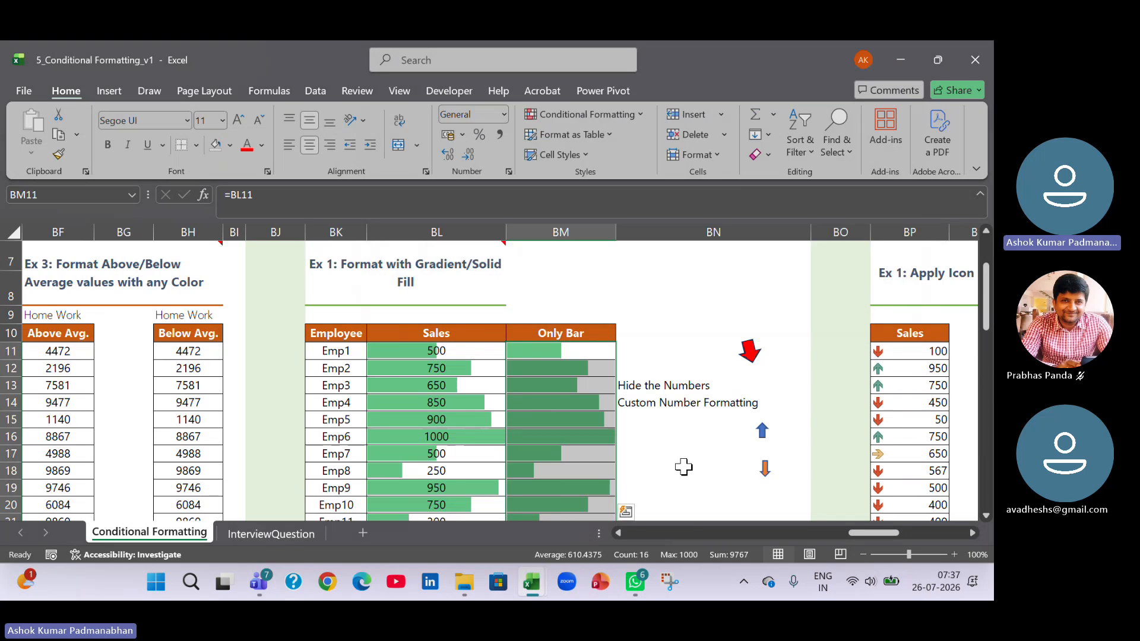
Compare the Only Bar cells BM11:BM18 with the Sales data bars in BL11:BL18.
left_click(682, 466)
left_click_drag(561, 350, 572, 467)
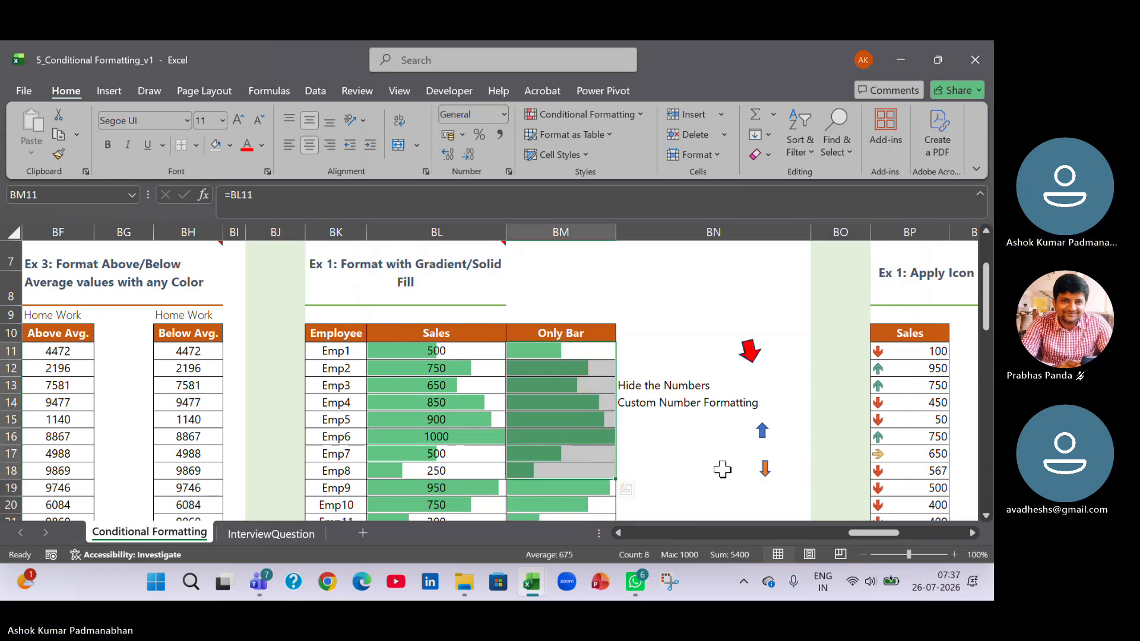
left_click(680, 469)
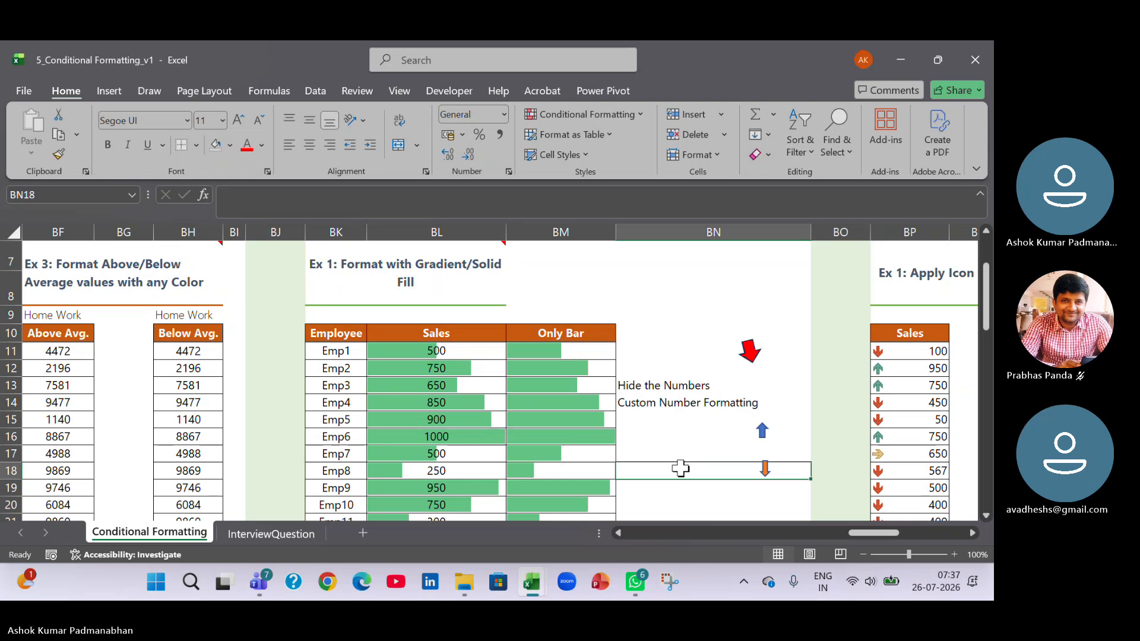
left_click_drag(472, 351, 473, 470)
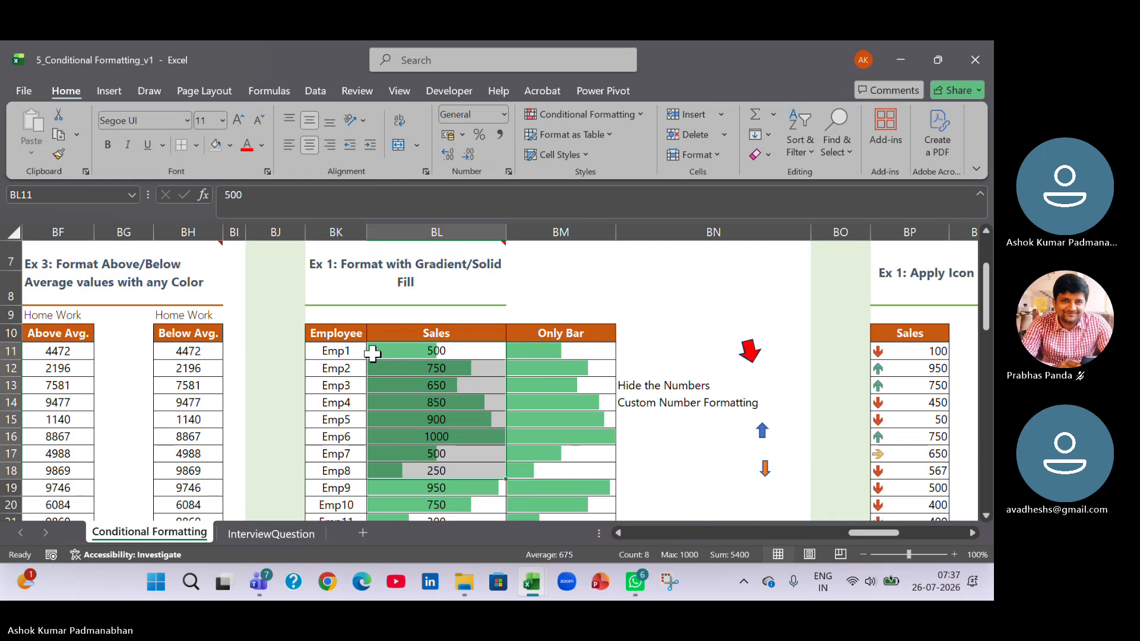
left_click(581, 349)
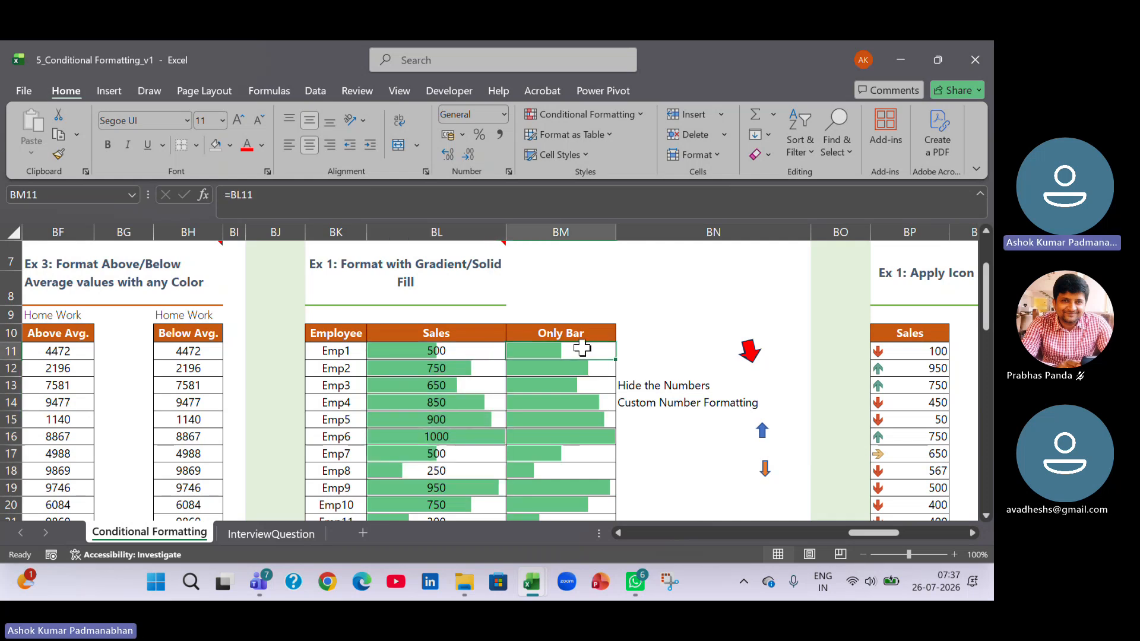
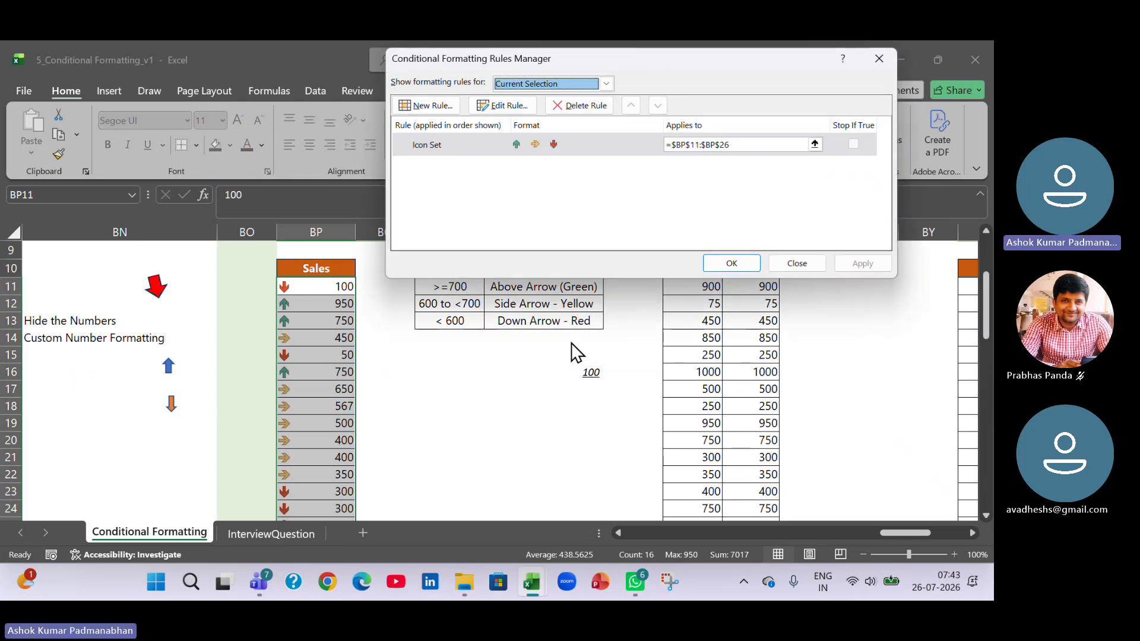
Open the Icon Set rule on BP11:BP26 for editing and set both threshold types to Number.
left_click(449, 146)
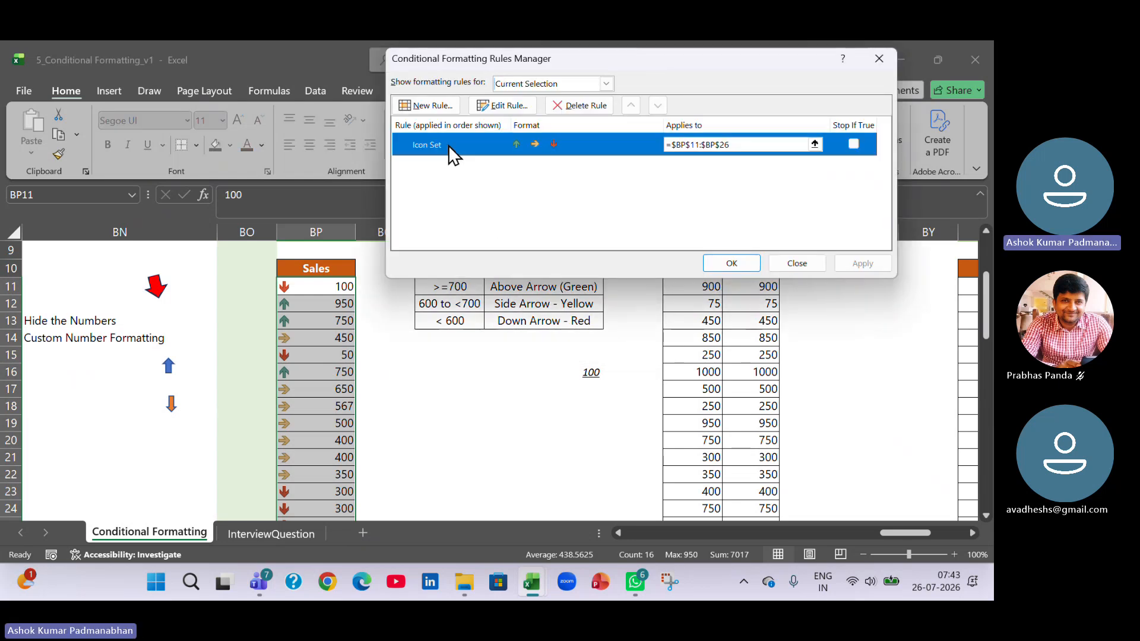
left_click(511, 103)
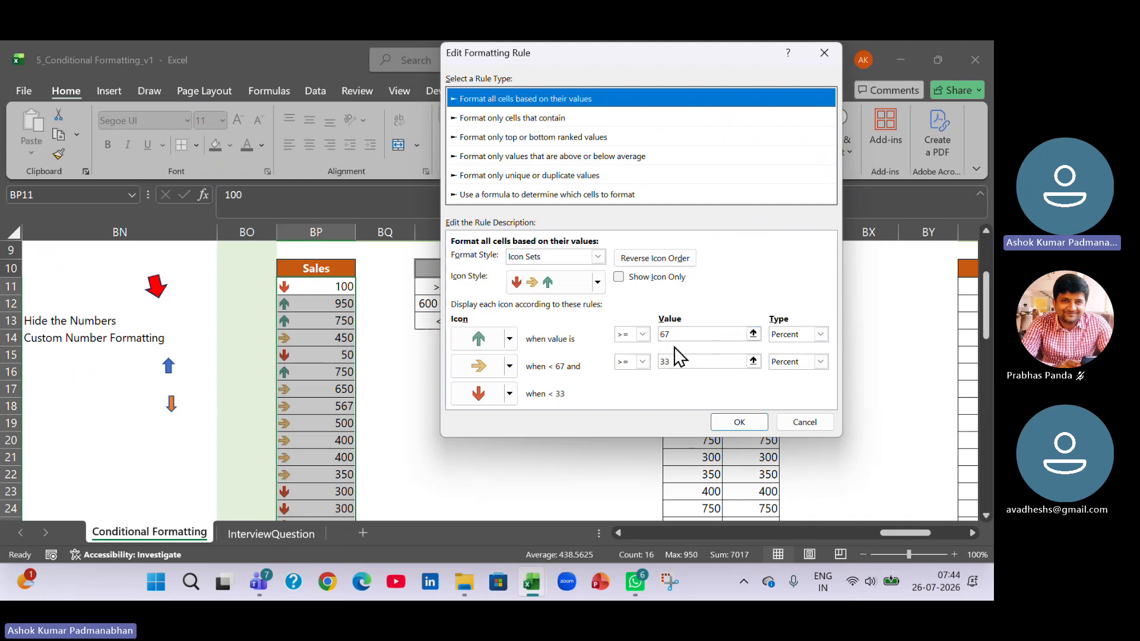
left_click(820, 335)
left_click(811, 350)
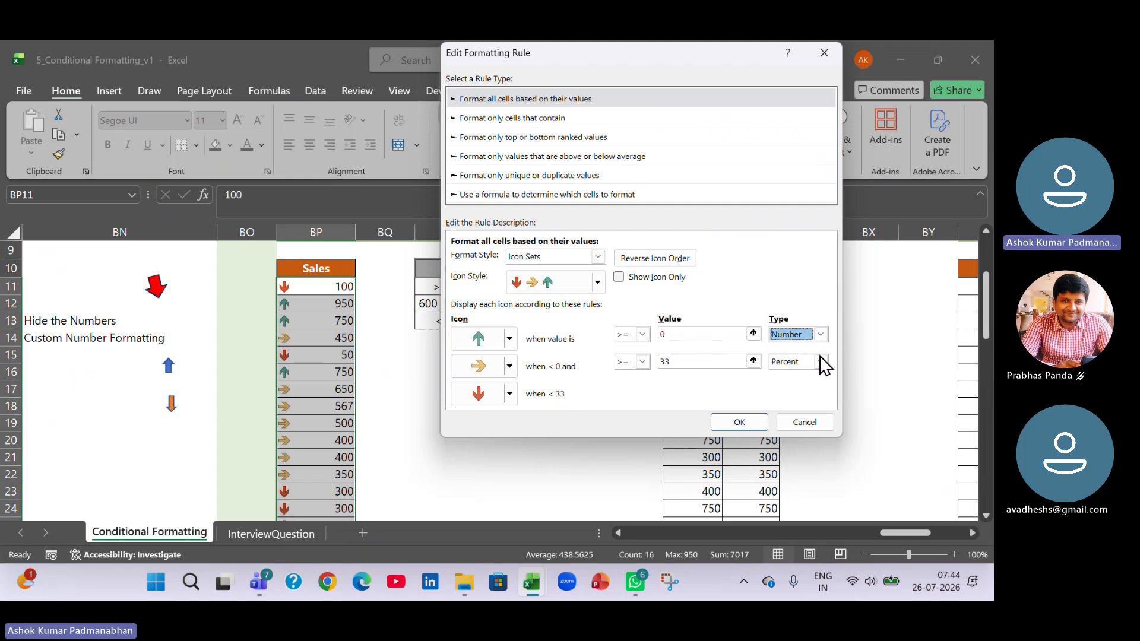
left_click(820, 362)
left_click(813, 376)
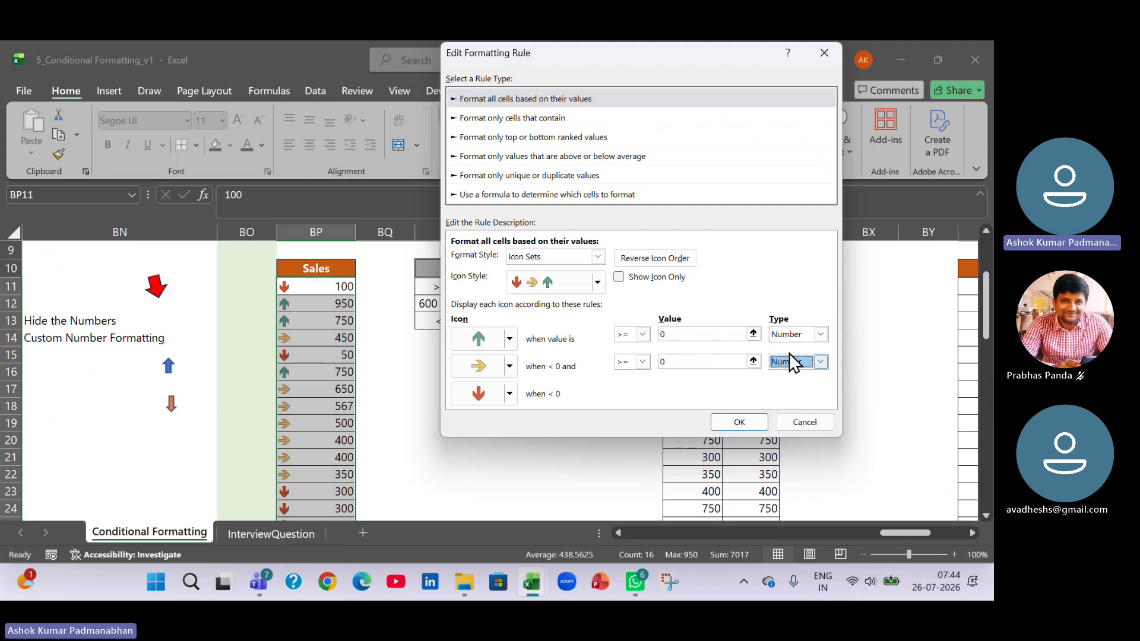
Set the green arrow threshold to >= 700 and the yellow arrow threshold to >= 600, and apply the rule.
left_click(697, 334)
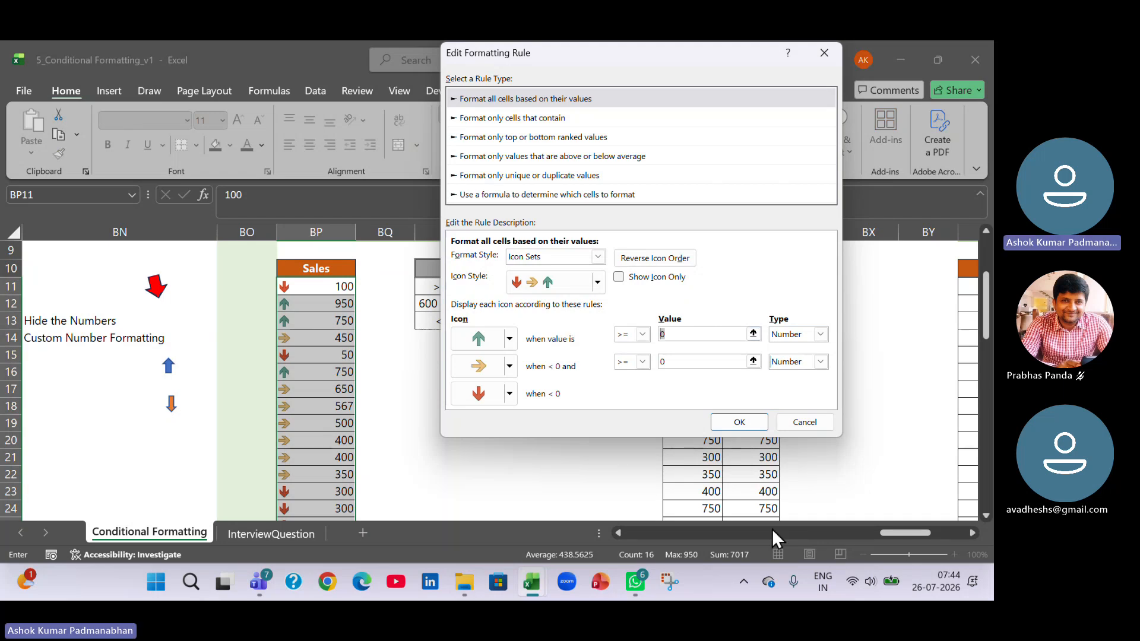
left_click_drag(640, 54, 218, 124)
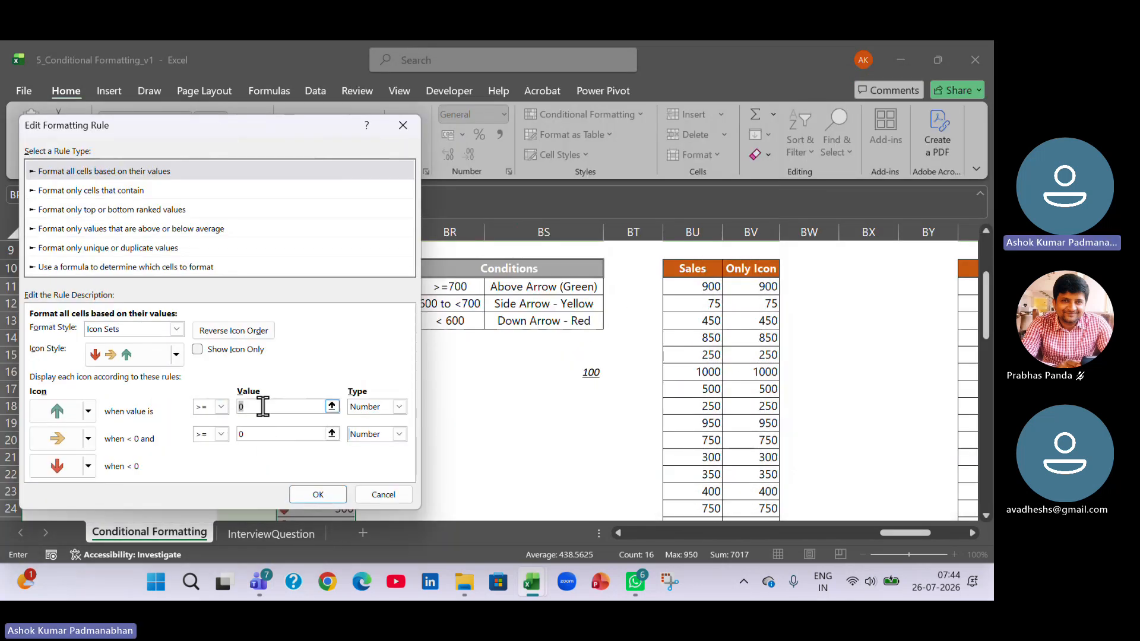
type("700")
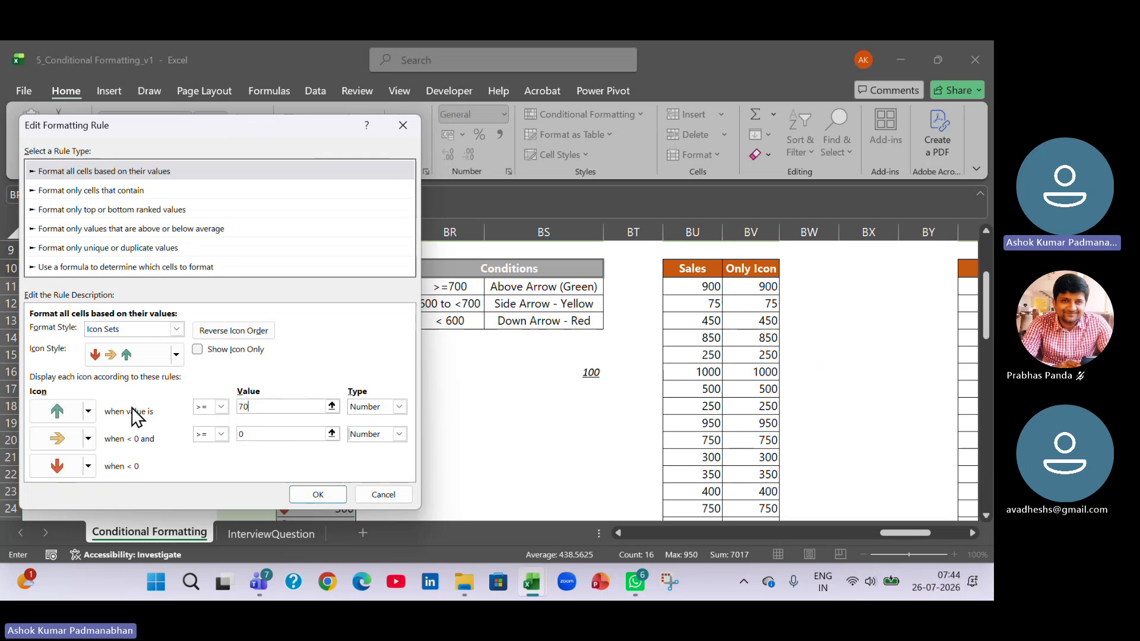
left_click(267, 433)
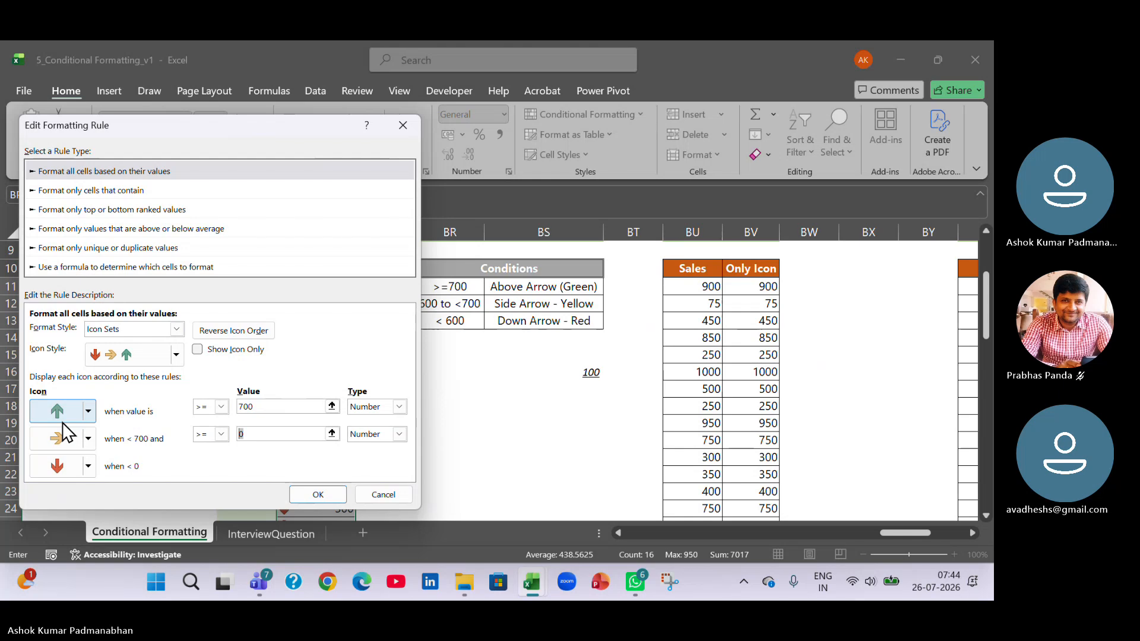
type("600")
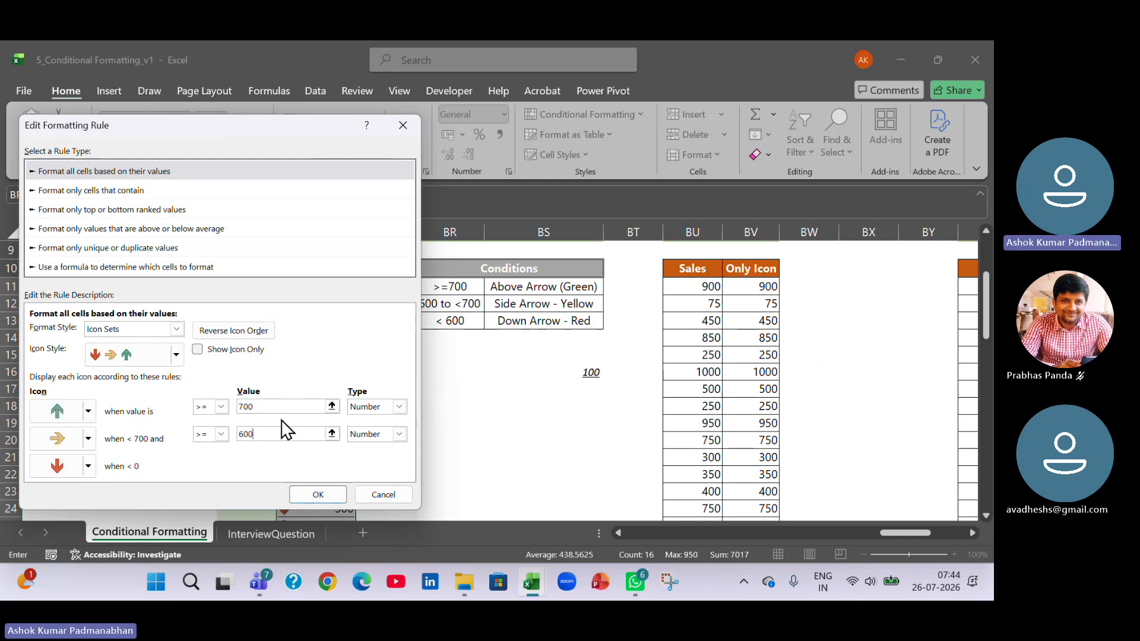
left_click(288, 407)
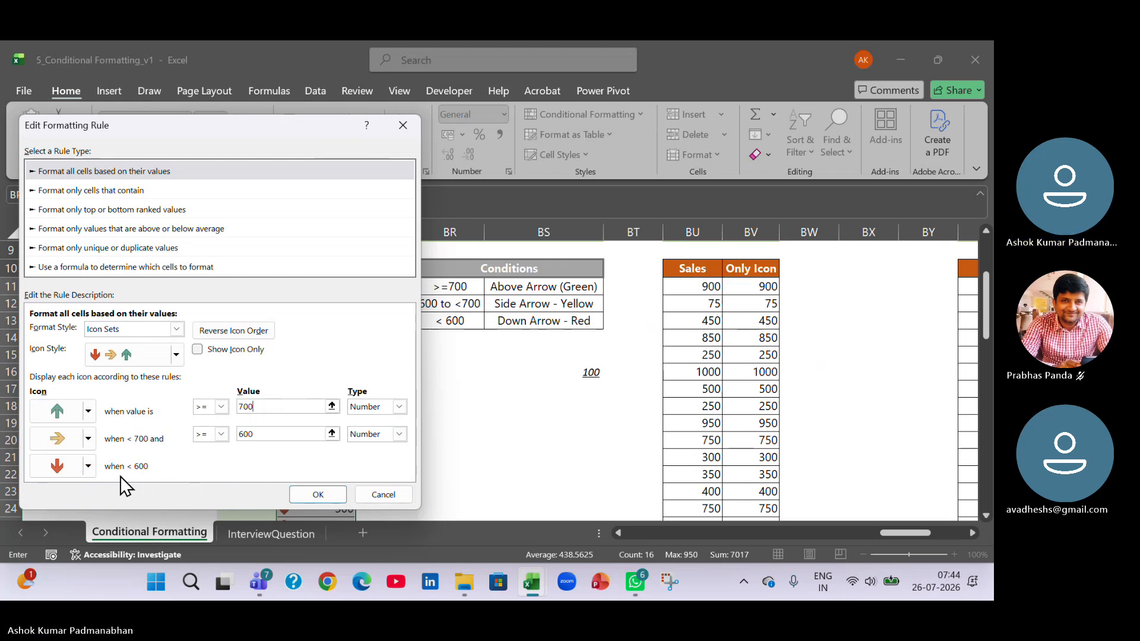
left_click(338, 496)
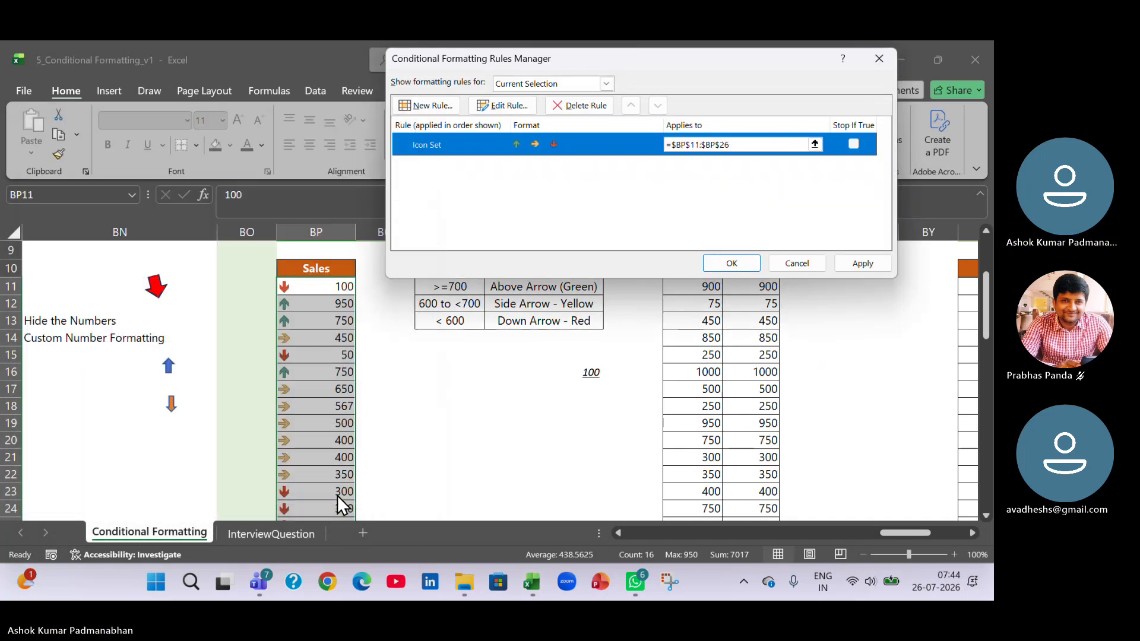
left_click(868, 263)
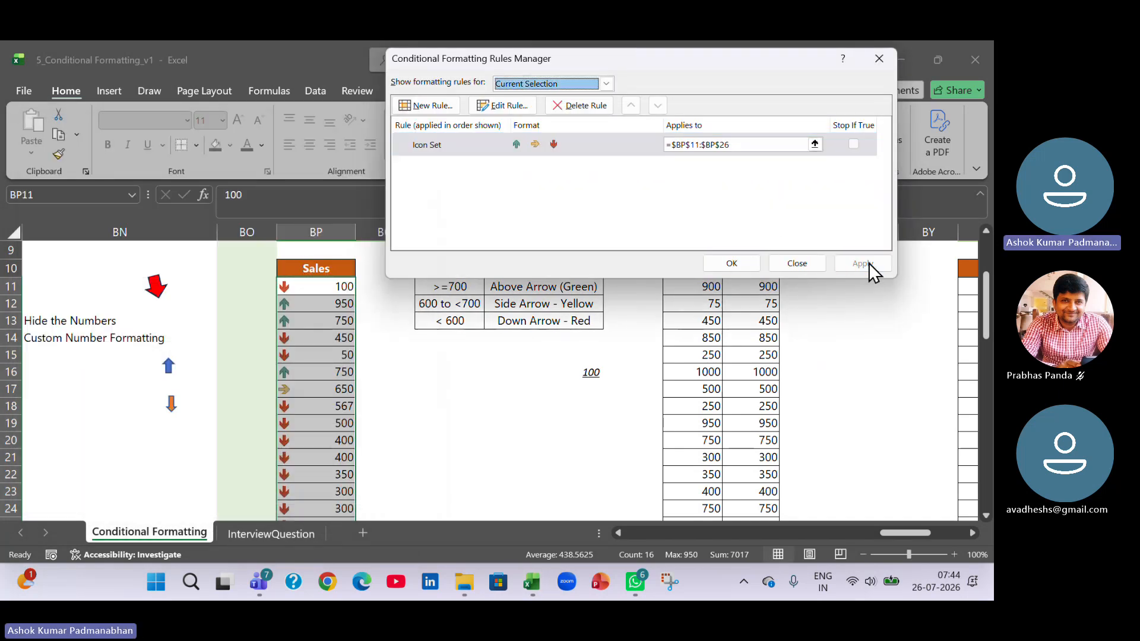
left_click(742, 262)
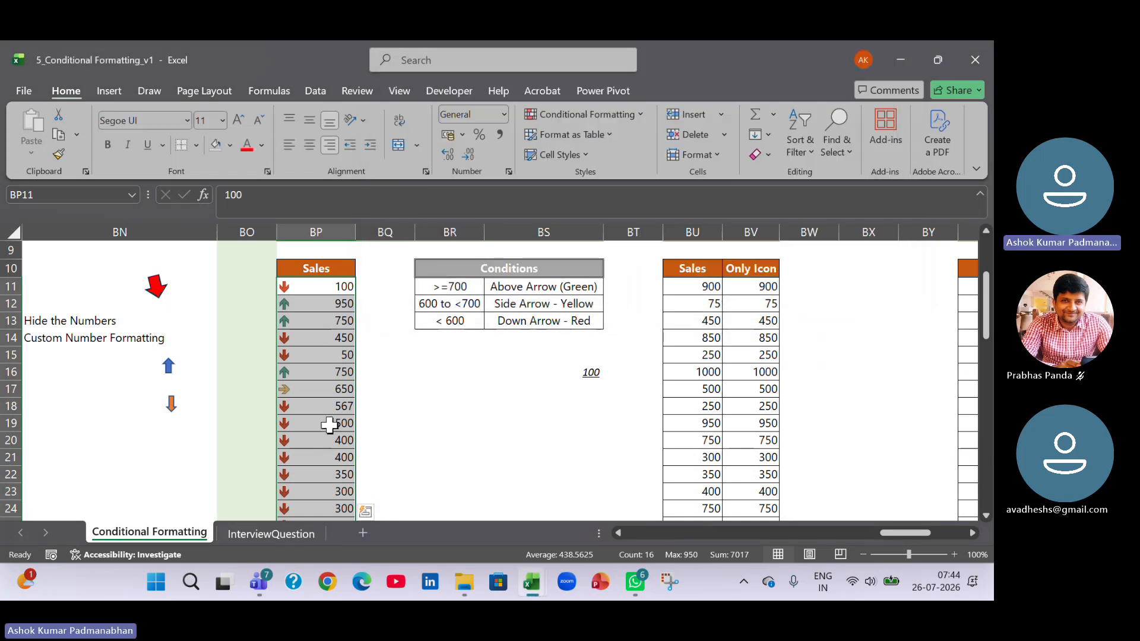
Review the Sales icons from BP19 down, and examine the Ex2 Show only Icon columns and the Transactional Dates homework.
left_click_drag(329, 422, 324, 511)
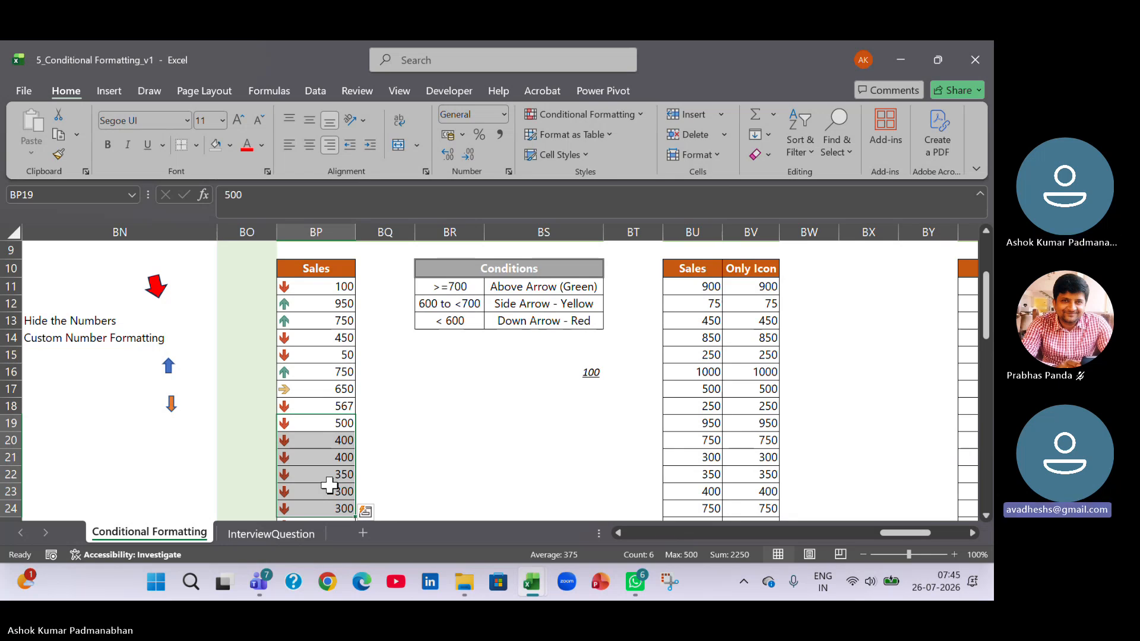
scroll(685, 302, "up", 2)
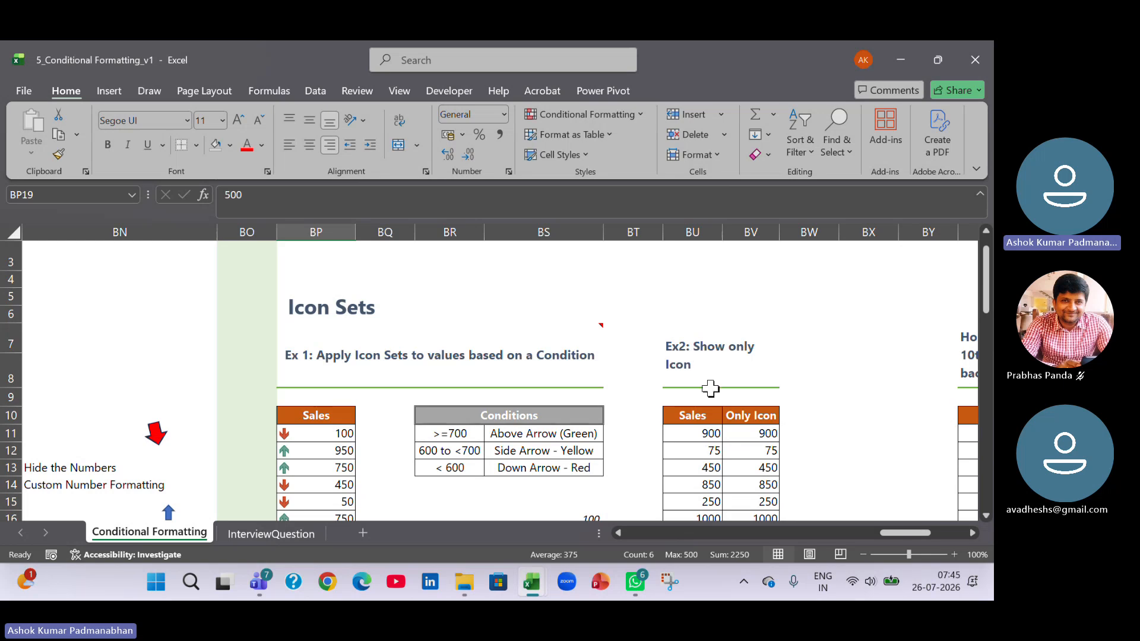
left_click(711, 357)
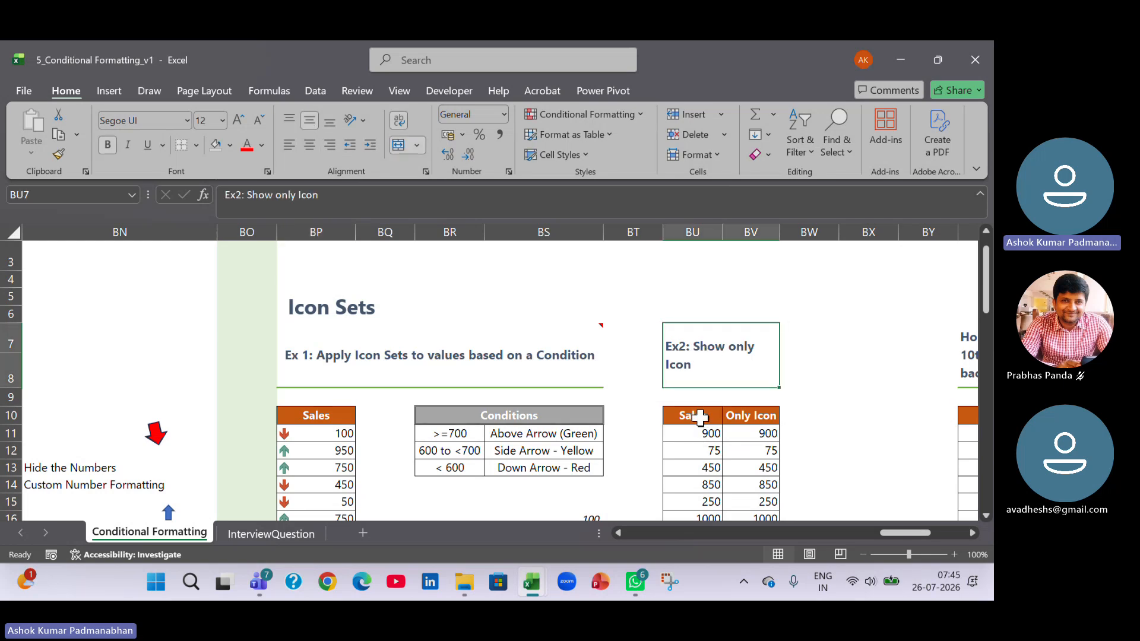
left_click_drag(695, 415, 686, 521)
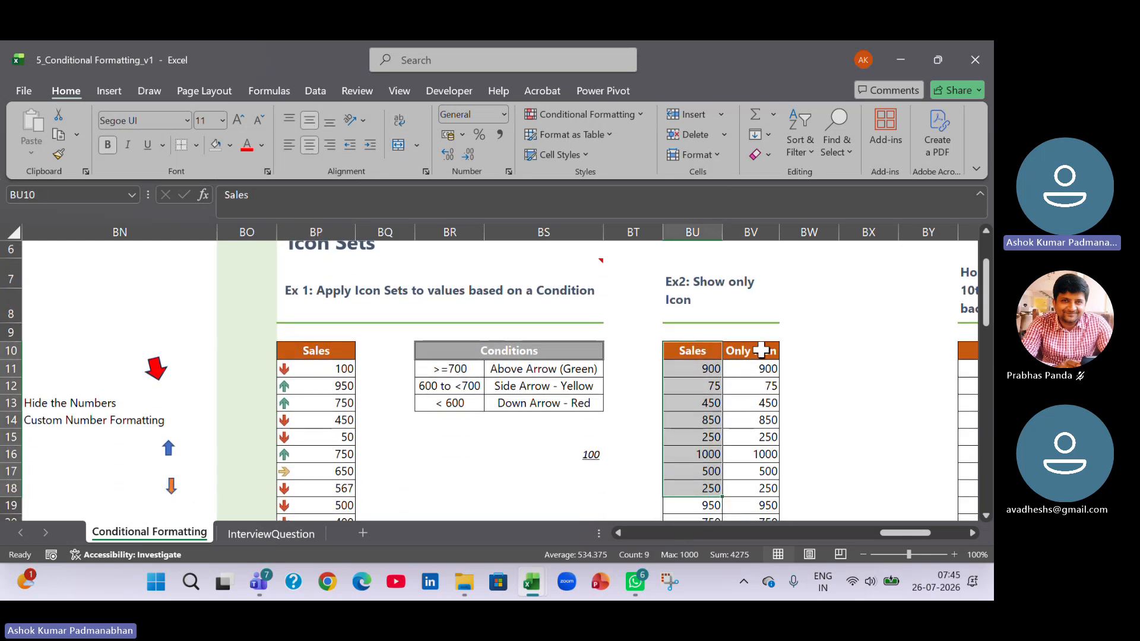
left_click_drag(751, 350, 742, 490)
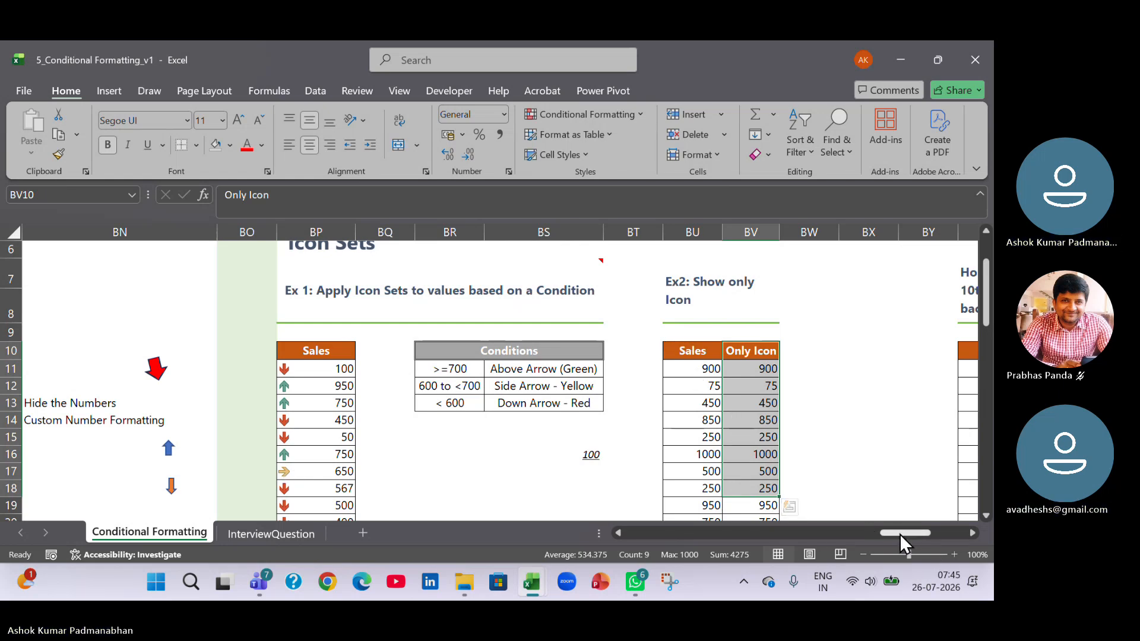
left_click_drag(900, 534, 923, 533)
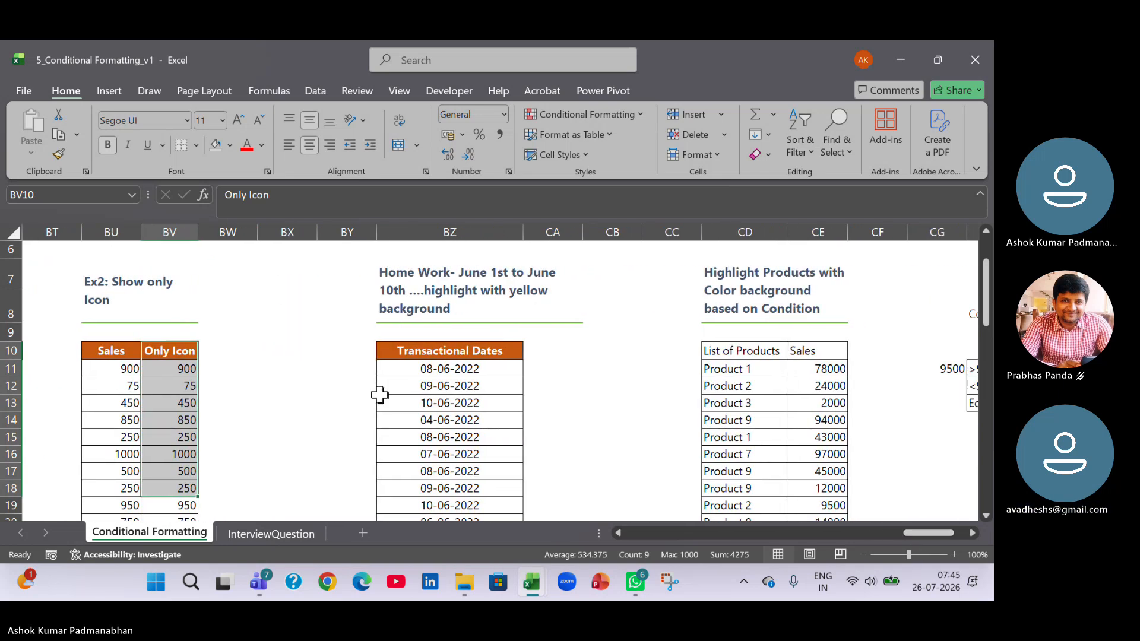
left_click_drag(466, 368, 460, 491)
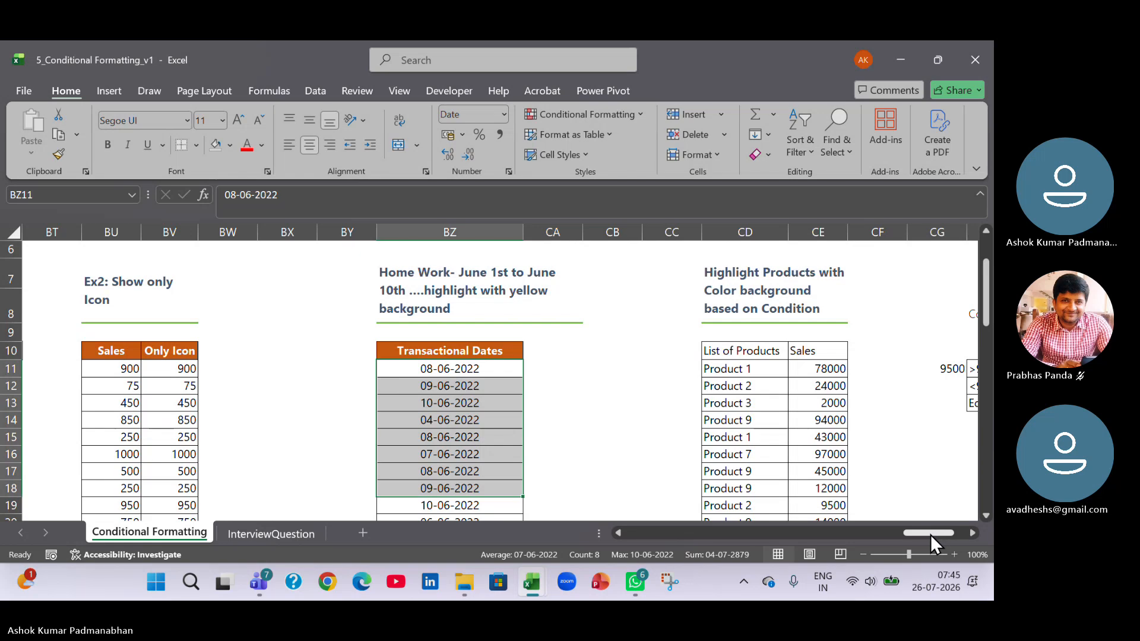
Examine the Highlight Products exercise, comparing the List of Products and Sales columns with the color conditions in CH11:CI13.
left_click_drag(931, 535, 949, 534)
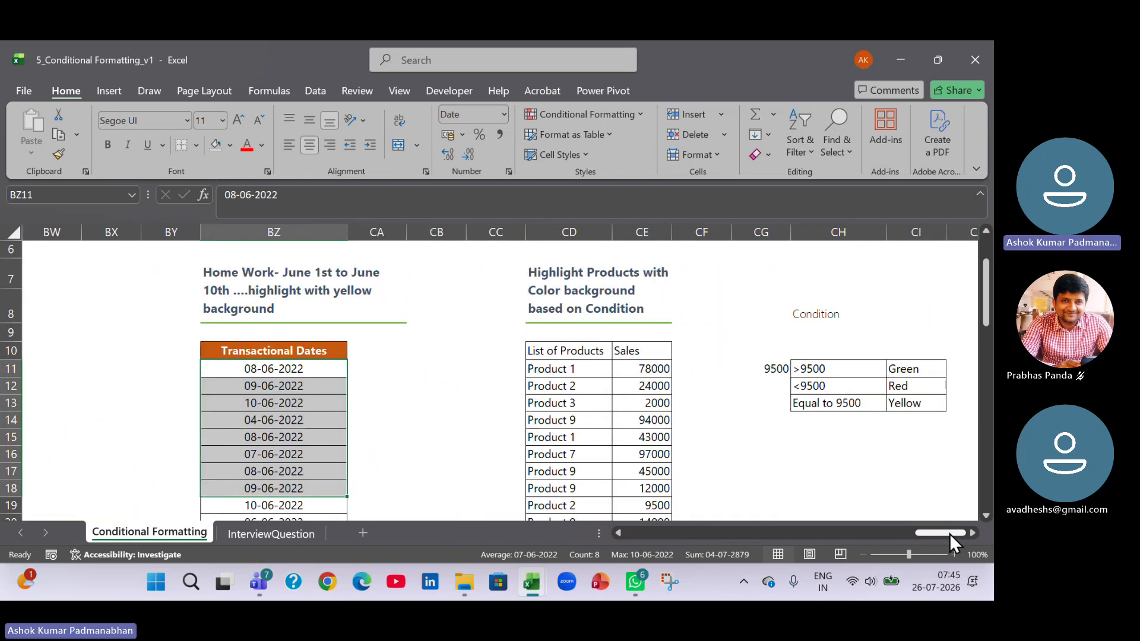
left_click(592, 369)
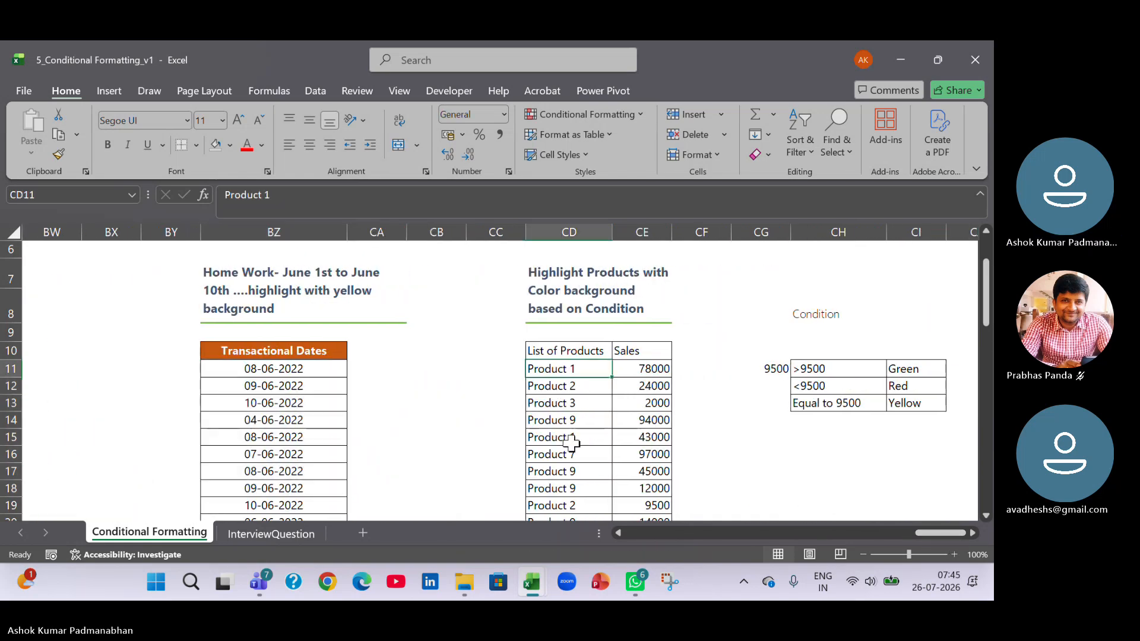
left_click(521, 272)
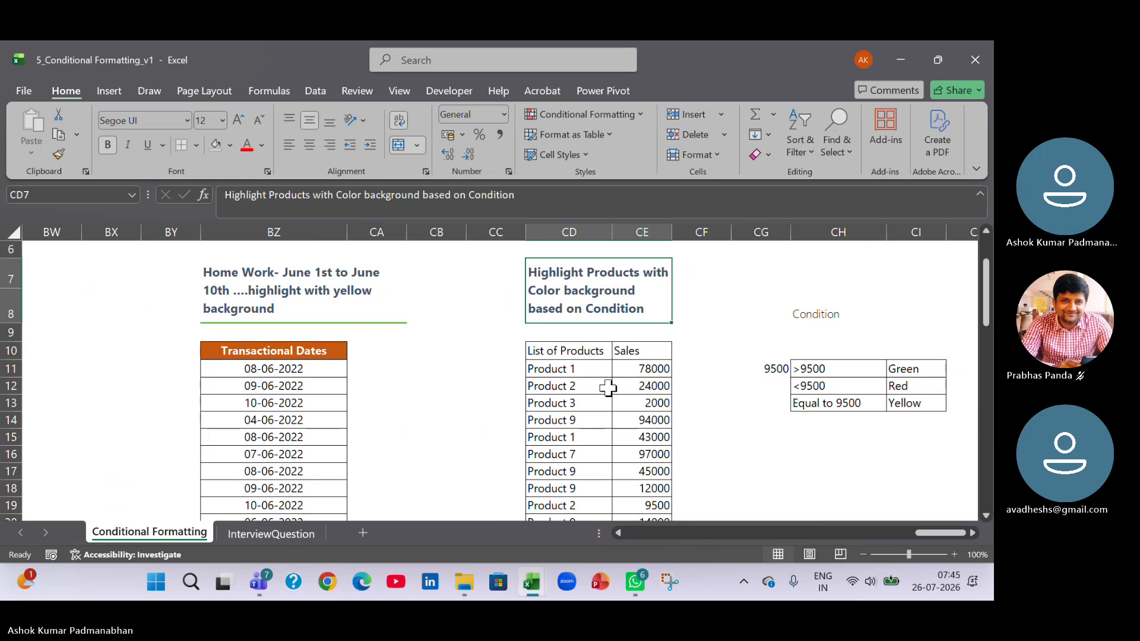
left_click_drag(591, 374, 572, 476)
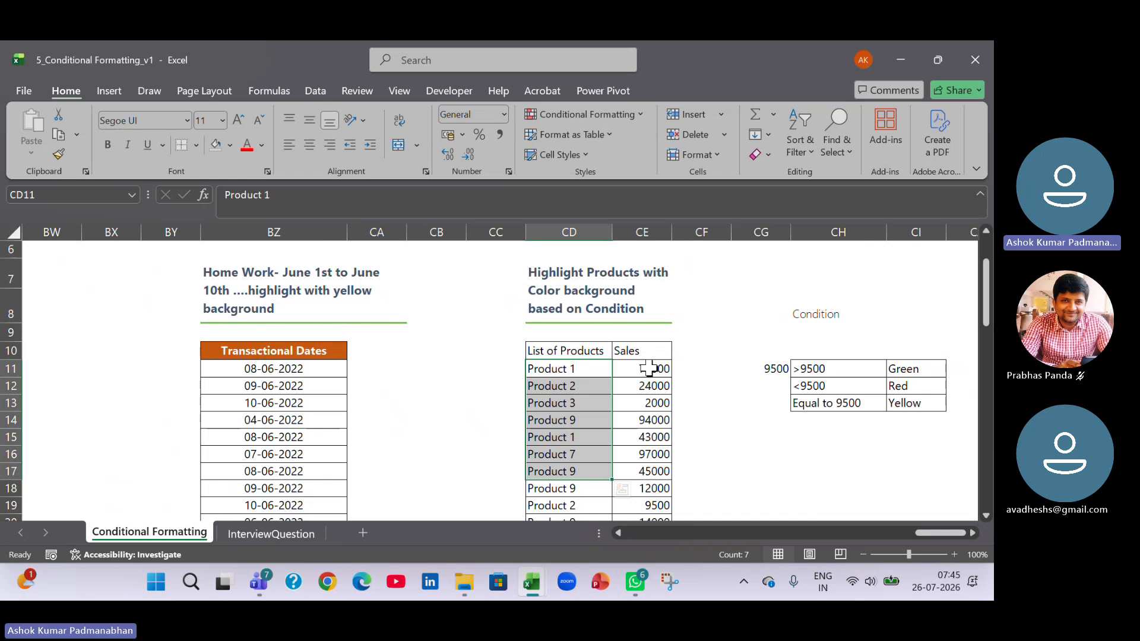
left_click_drag(649, 369, 635, 456)
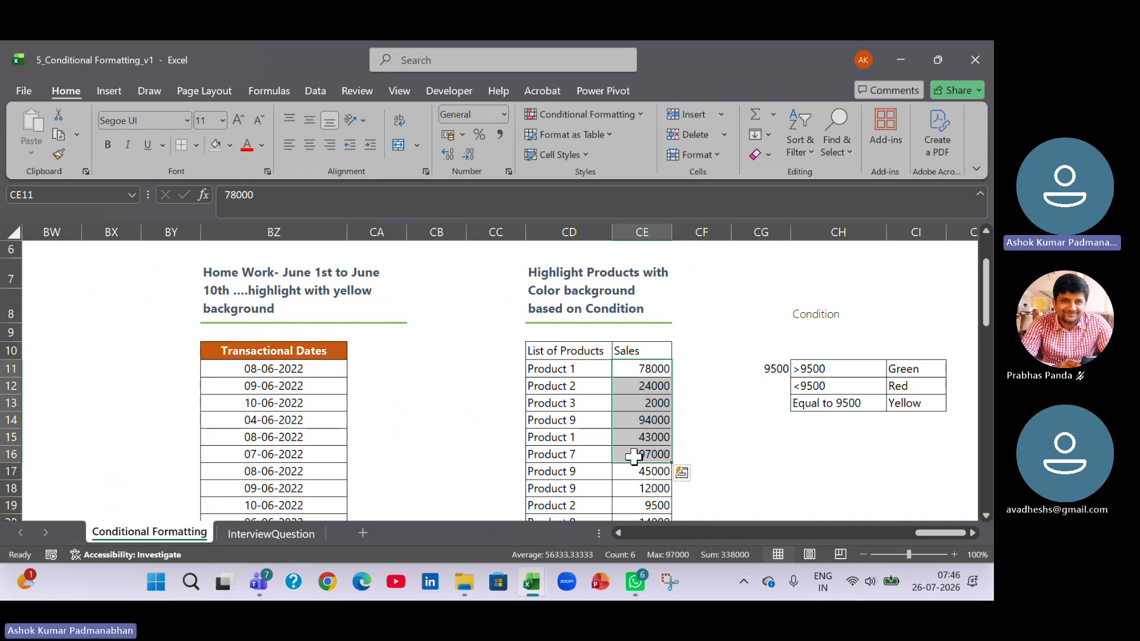
left_click_drag(584, 368, 580, 486)
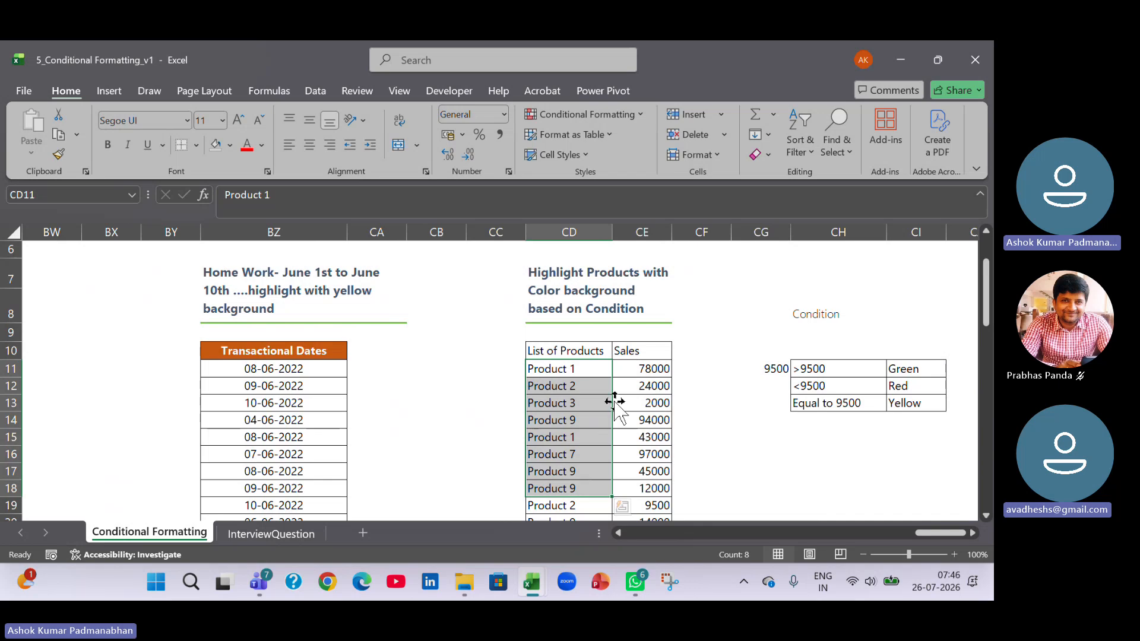
left_click(864, 369)
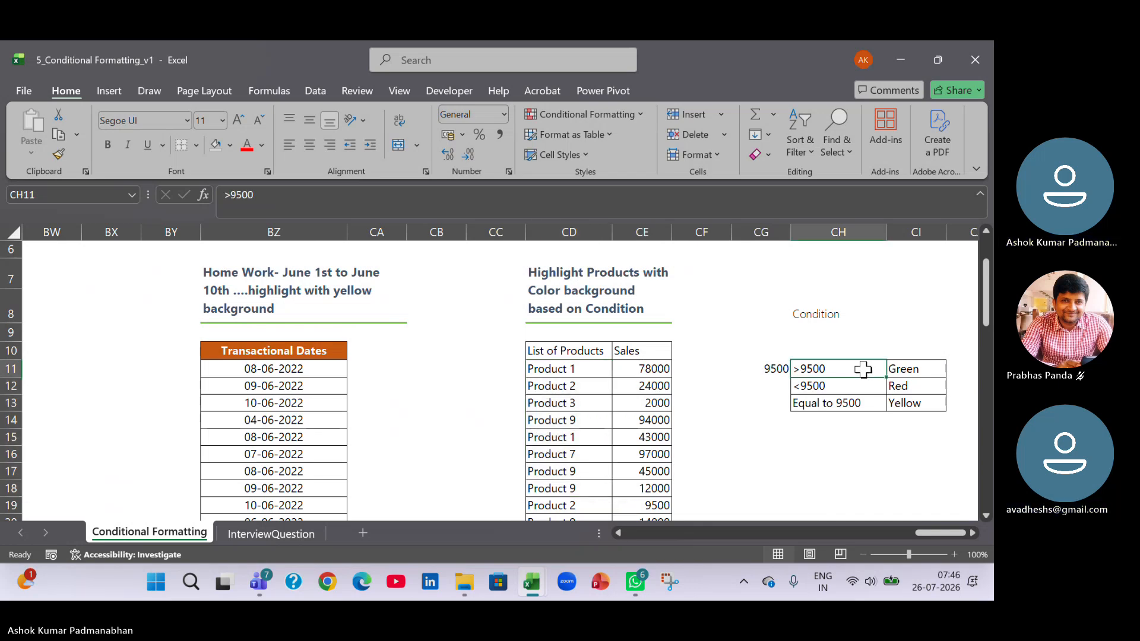
left_click(858, 390)
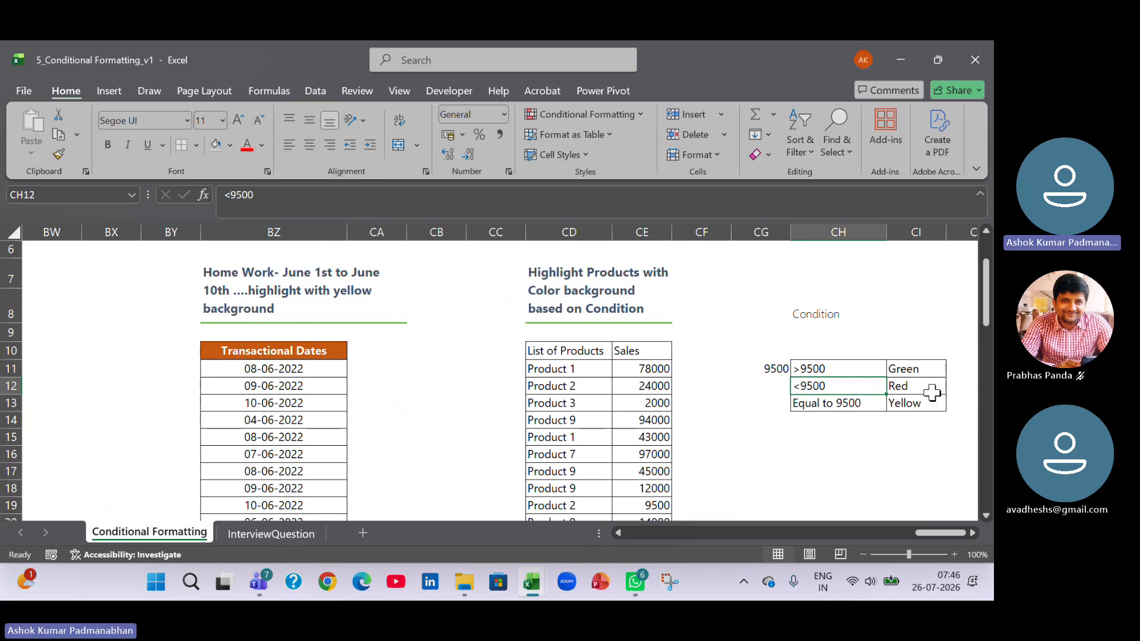
left_click(874, 404)
left_click(928, 406)
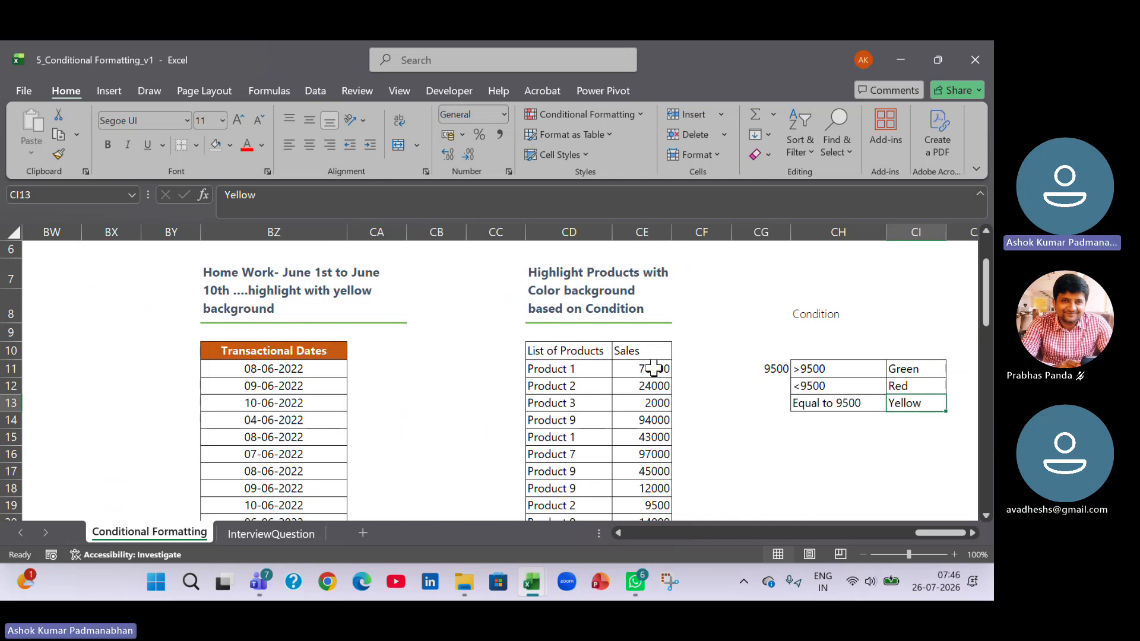
left_click_drag(653, 369, 646, 475)
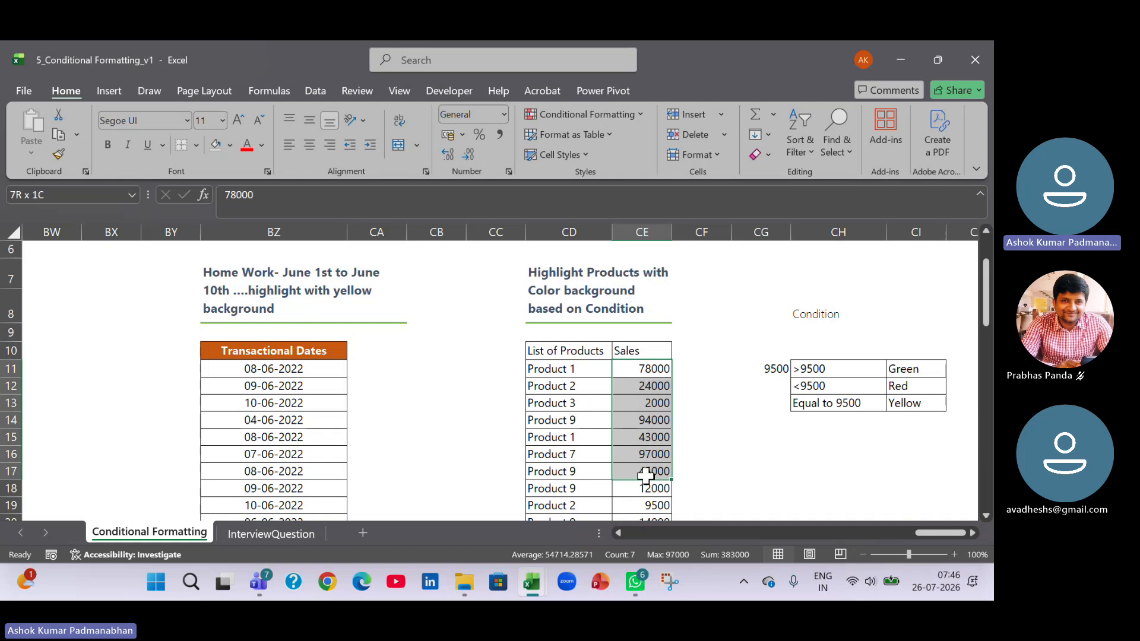
left_click_drag(580, 367, 570, 503)
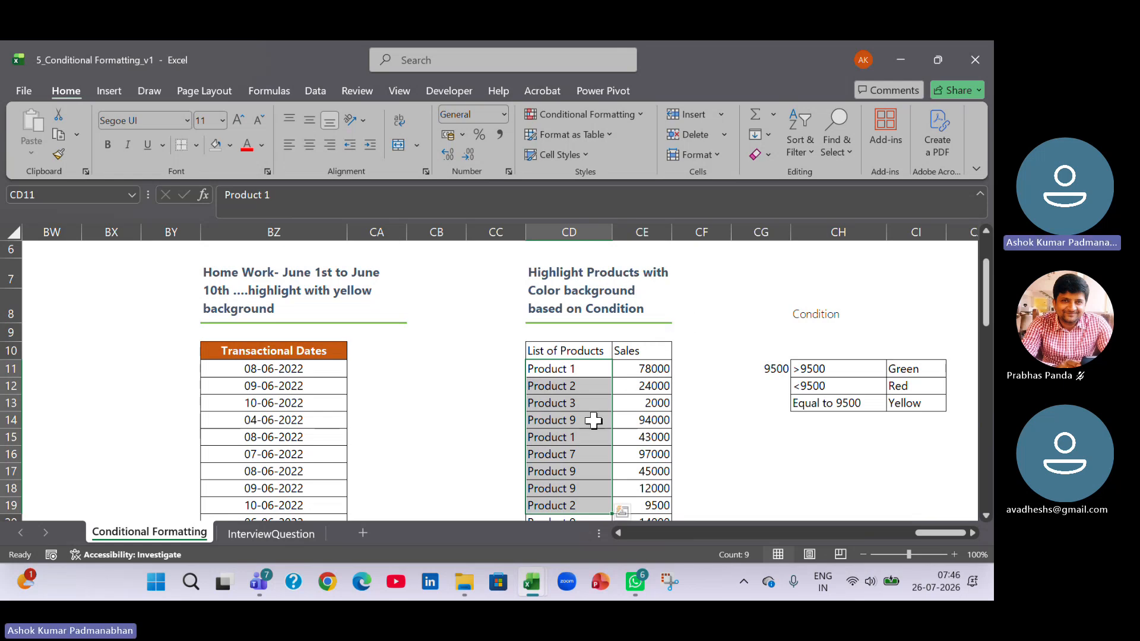
Start a new conditional formatting rule for the products in CD11:CD25 that uses a formula to determine which cells to format.
left_click(566, 373)
left_click(566, 373)
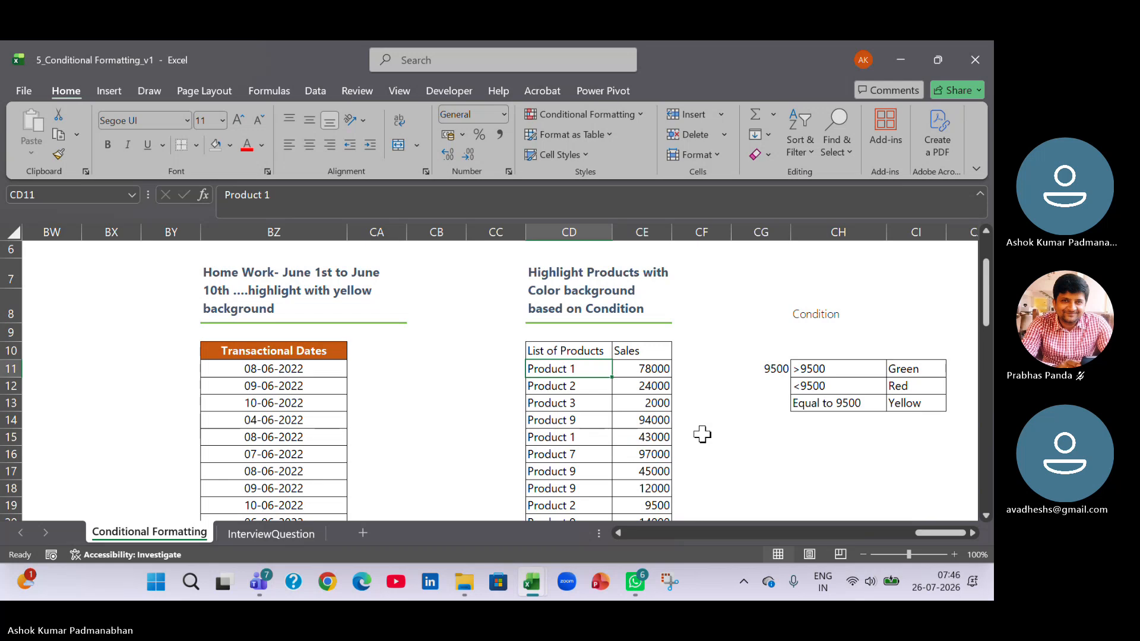
key("ctrl+shift+Down")
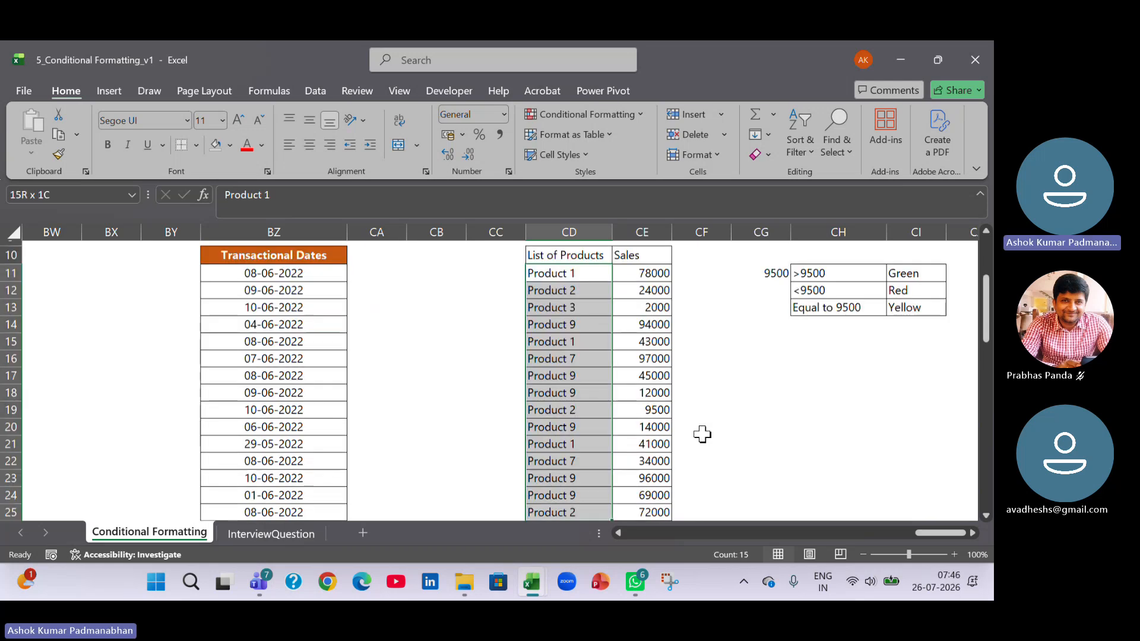
scroll(702, 435, "up", 2)
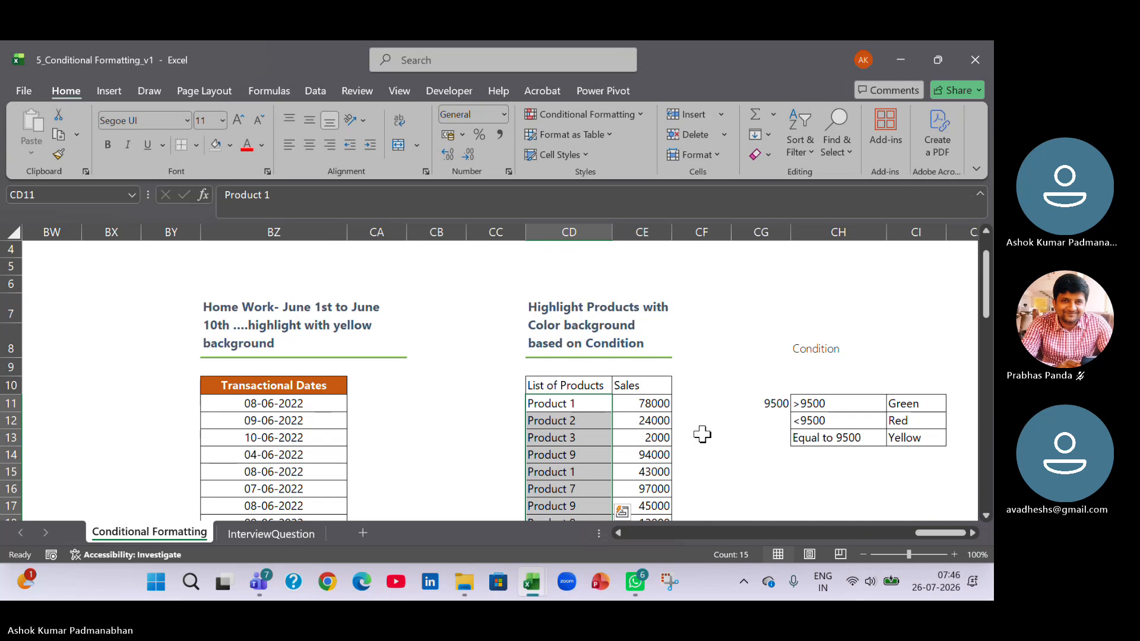
left_click(640, 113)
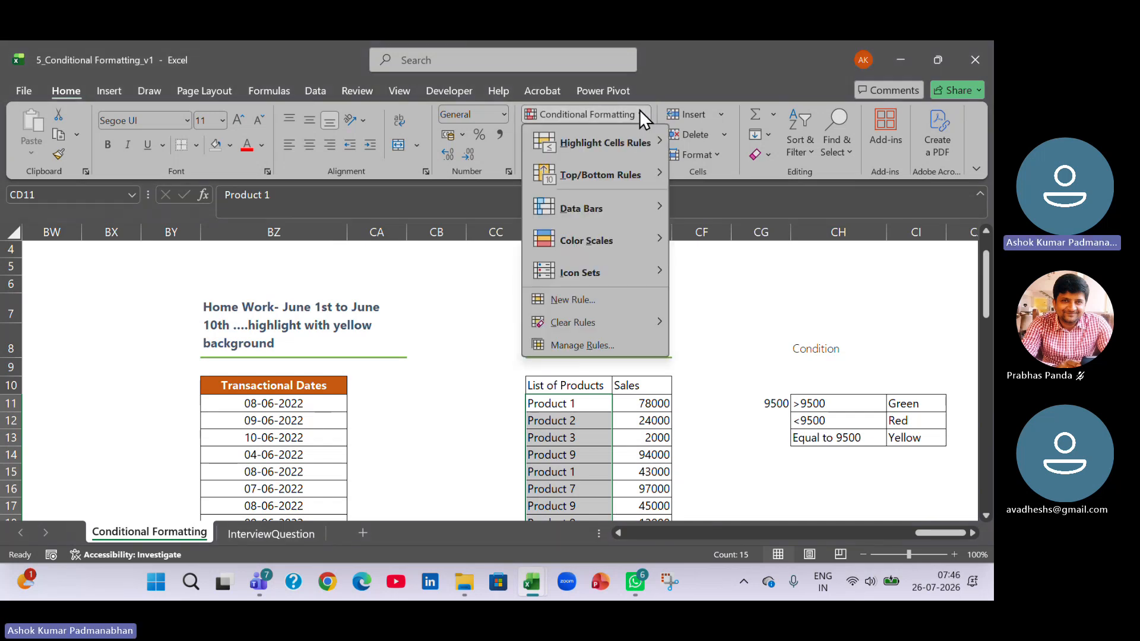
mouse_move(639, 138)
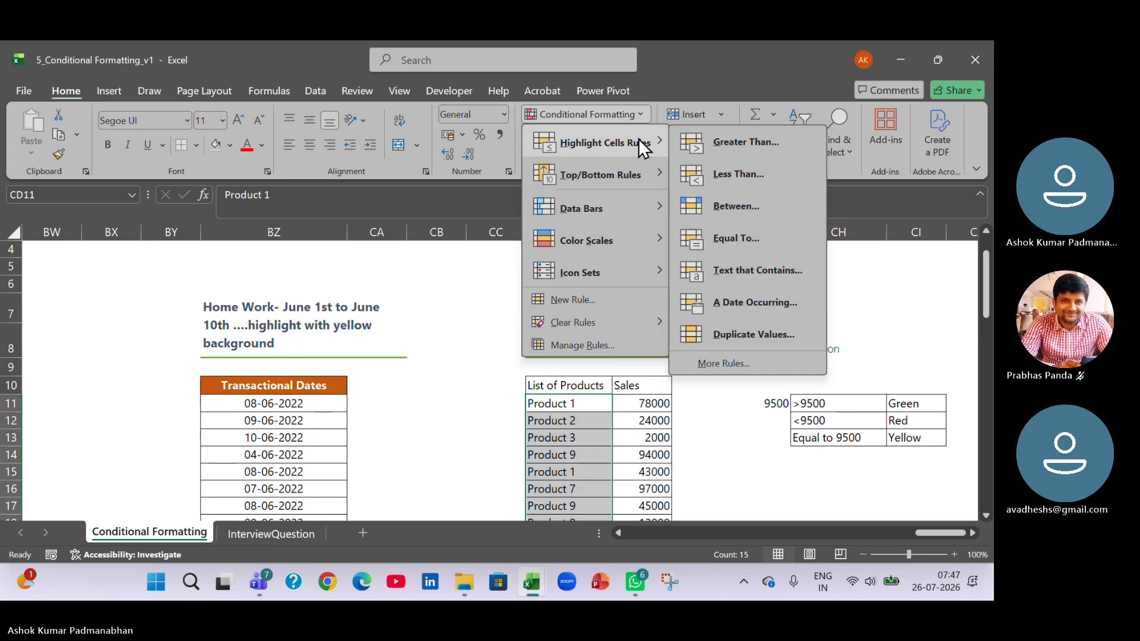
left_click(585, 300)
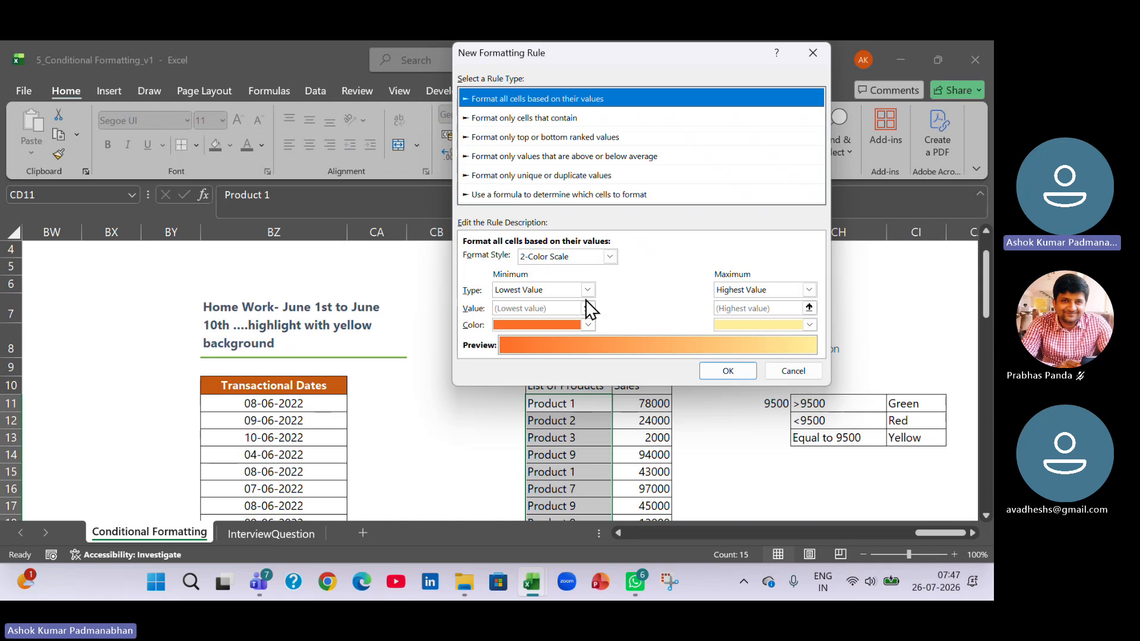
left_click_drag(663, 59, 305, 61)
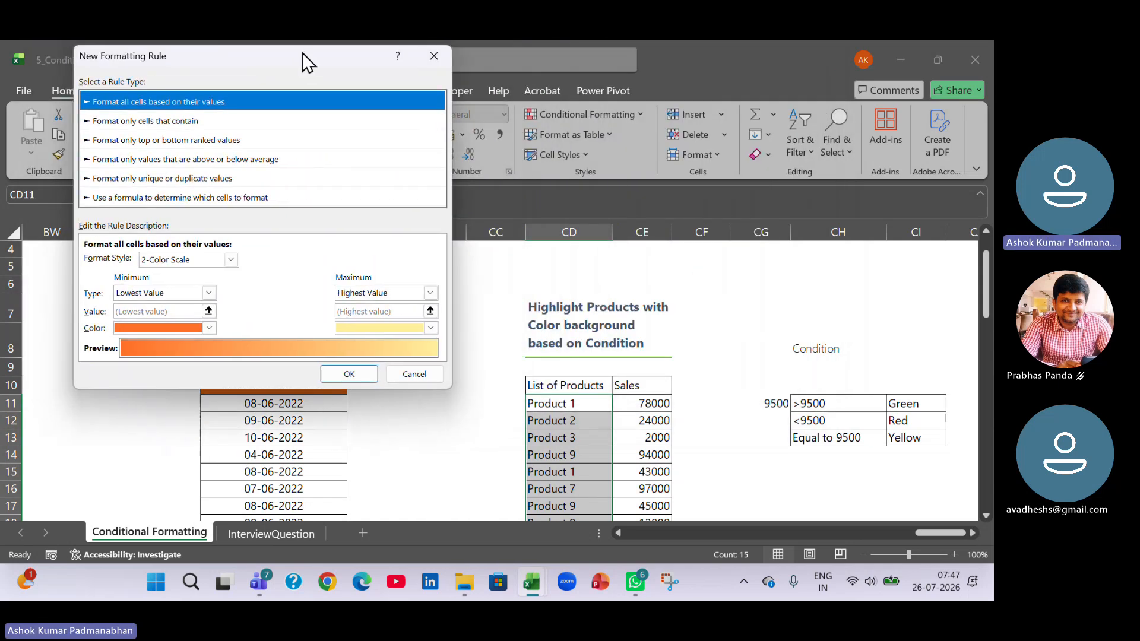
left_click(236, 198)
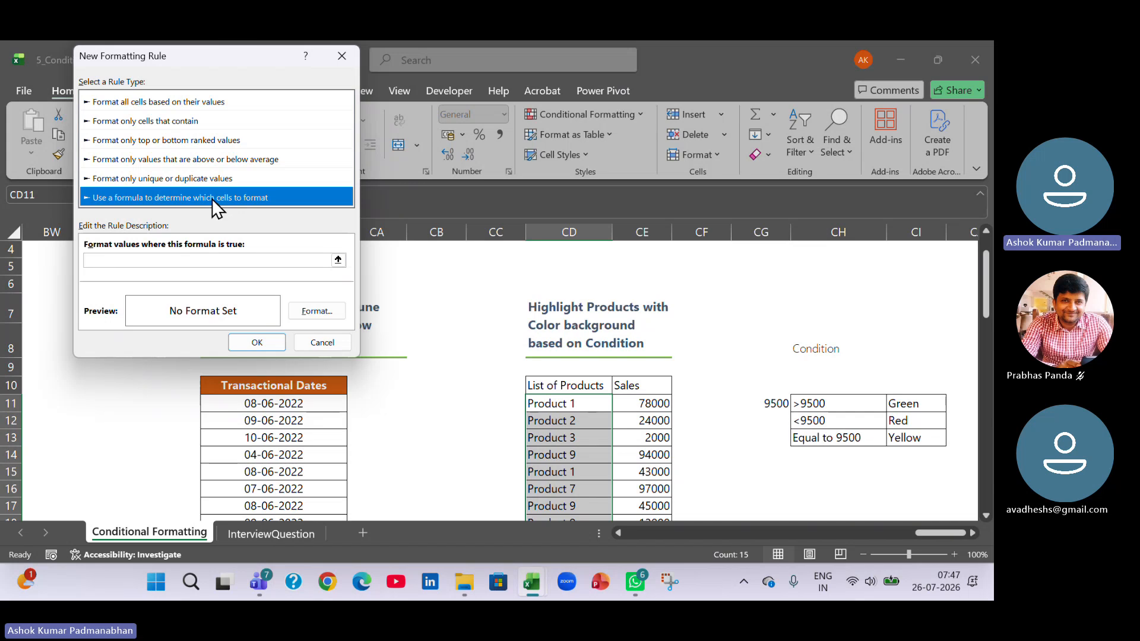
left_click(211, 198)
left_click(211, 199)
left_click(211, 259)
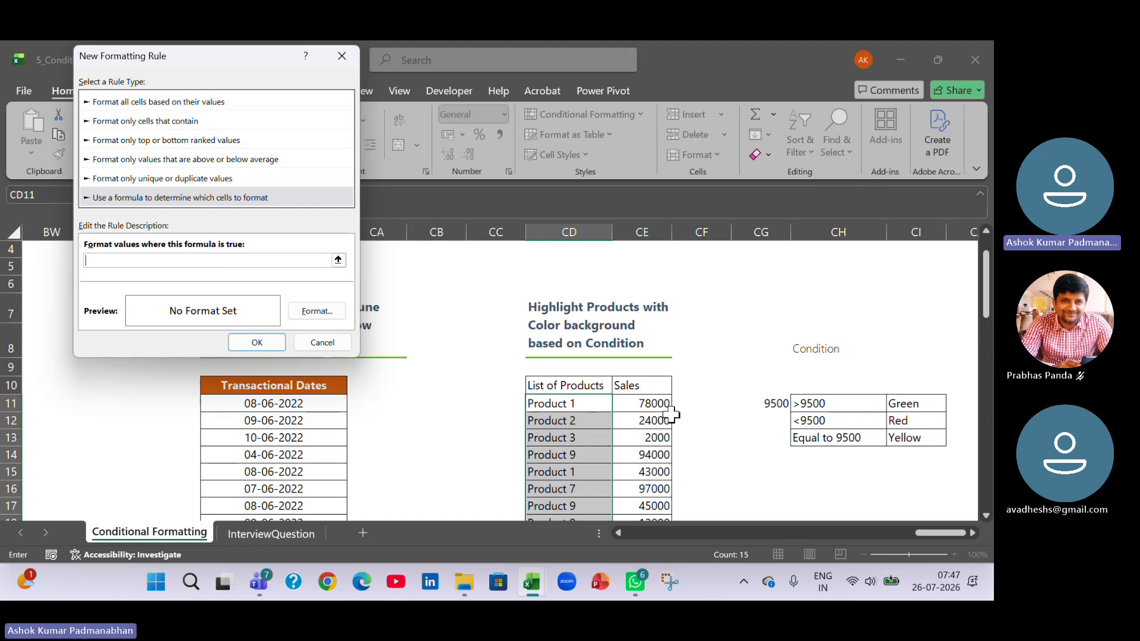
Enter the rule formula =$CE11>9500, with only the column reference locked.
left_click(651, 404)
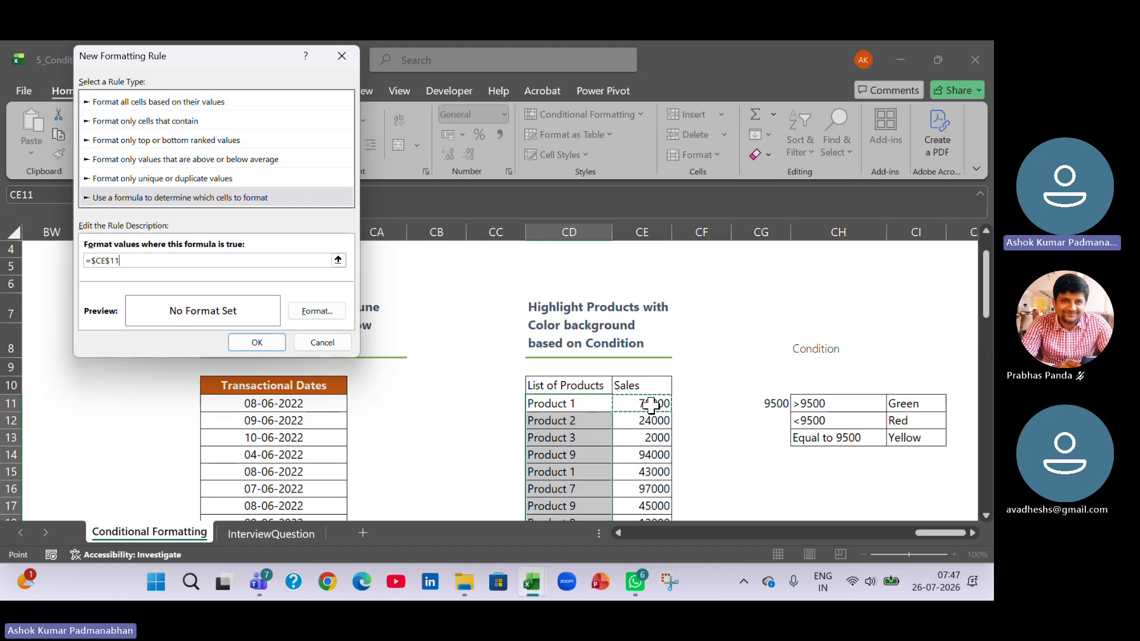
type(">")
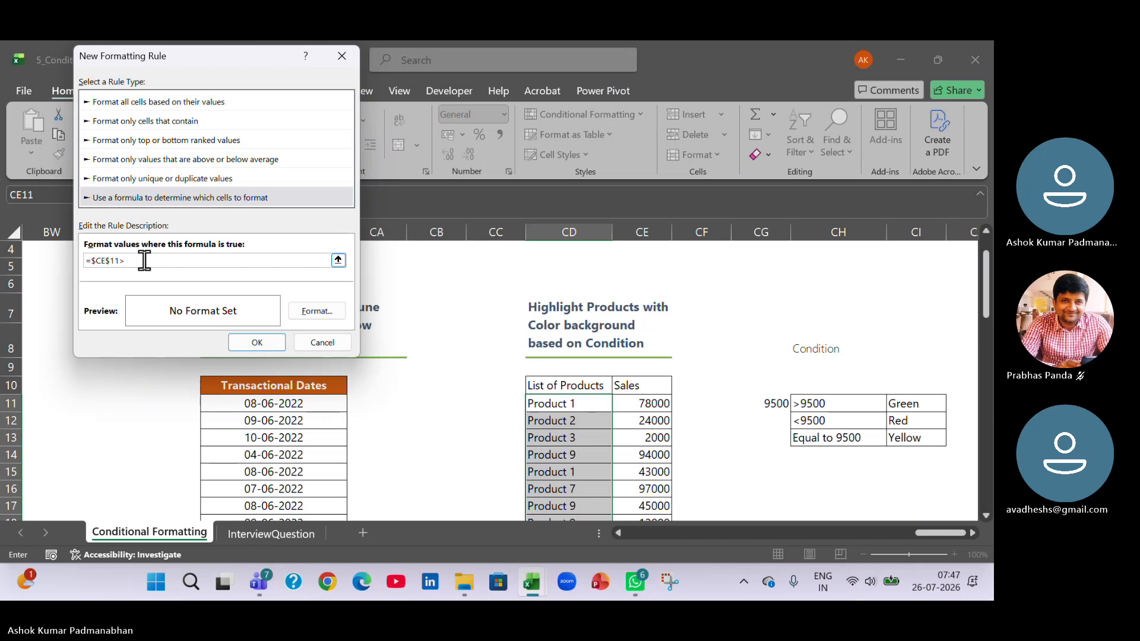
type("9500")
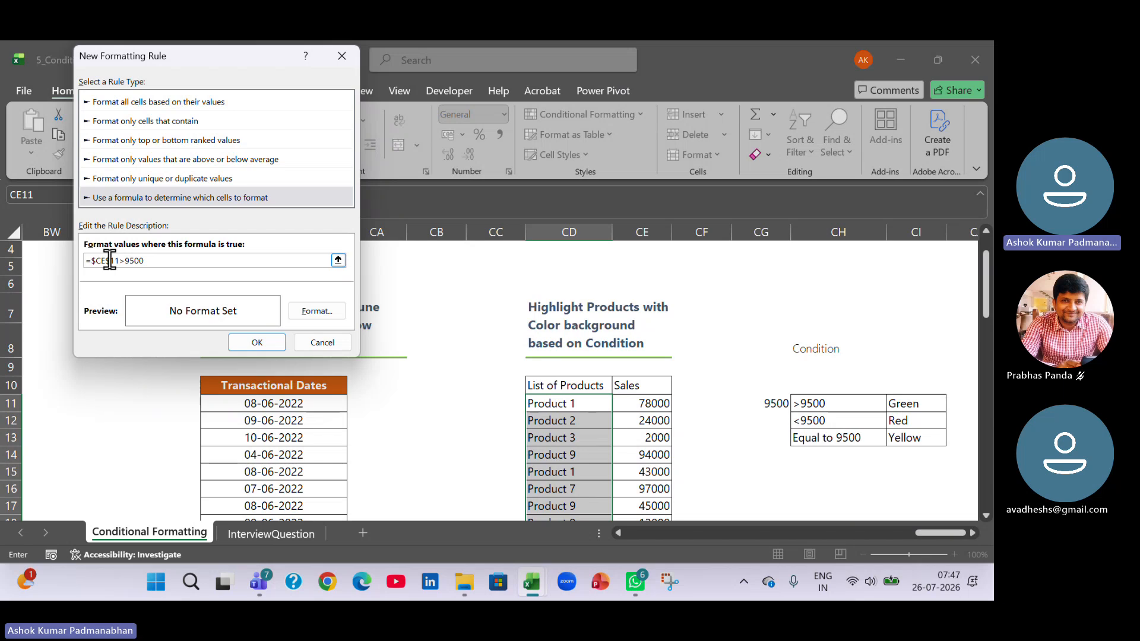
key("BackSpace")
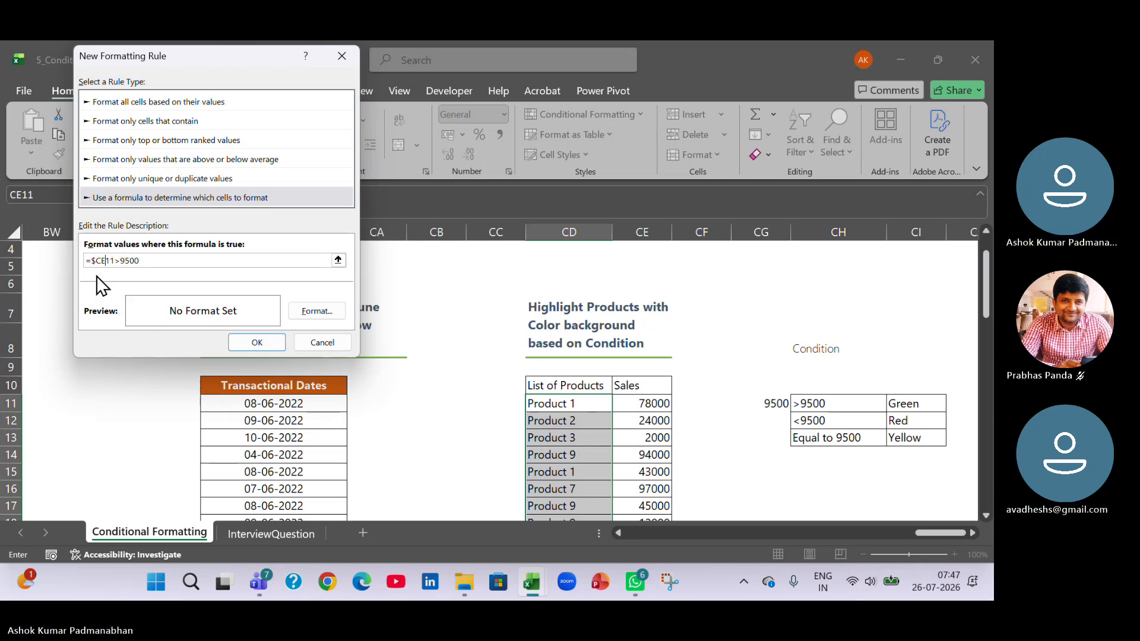
Give the rule a light green background fill and apply it to the selected products.
left_click(323, 313)
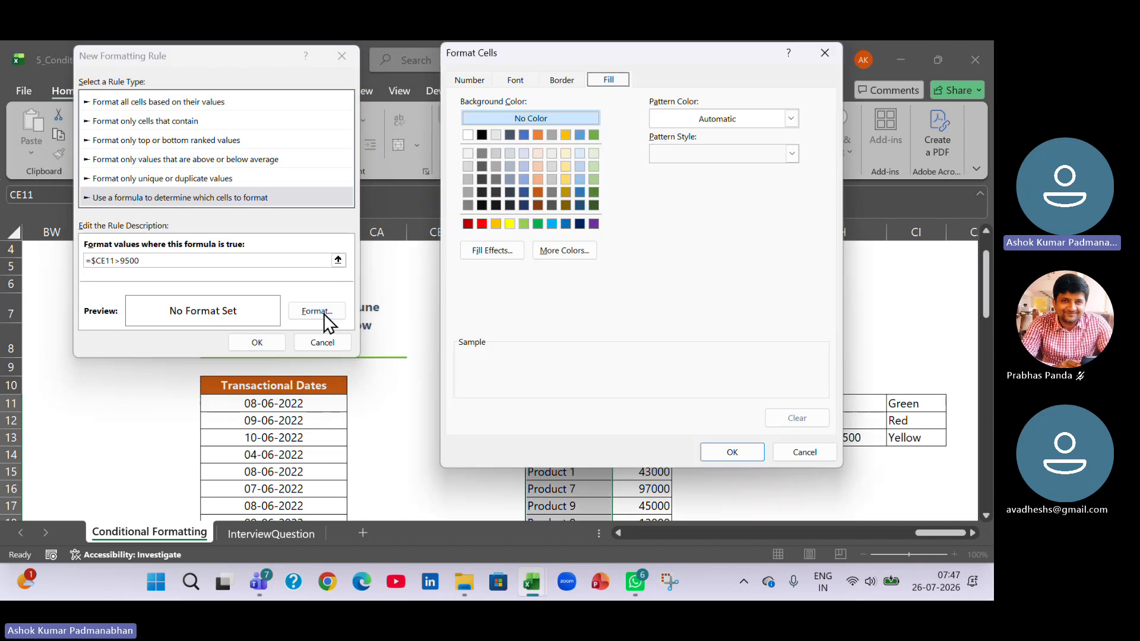
left_click(524, 223)
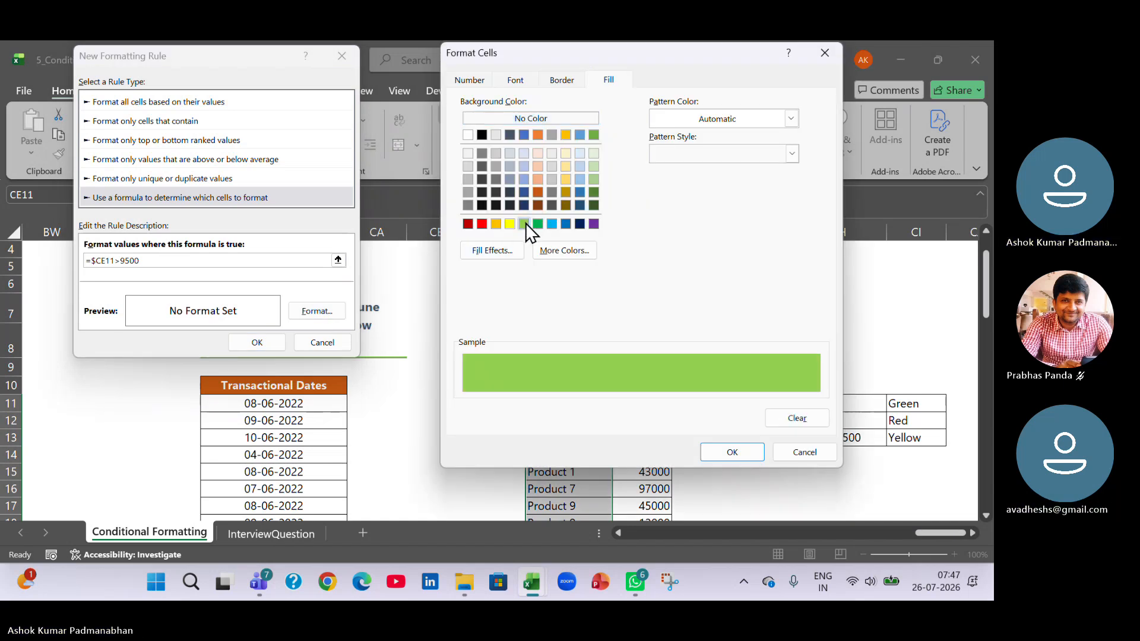
left_click(732, 452)
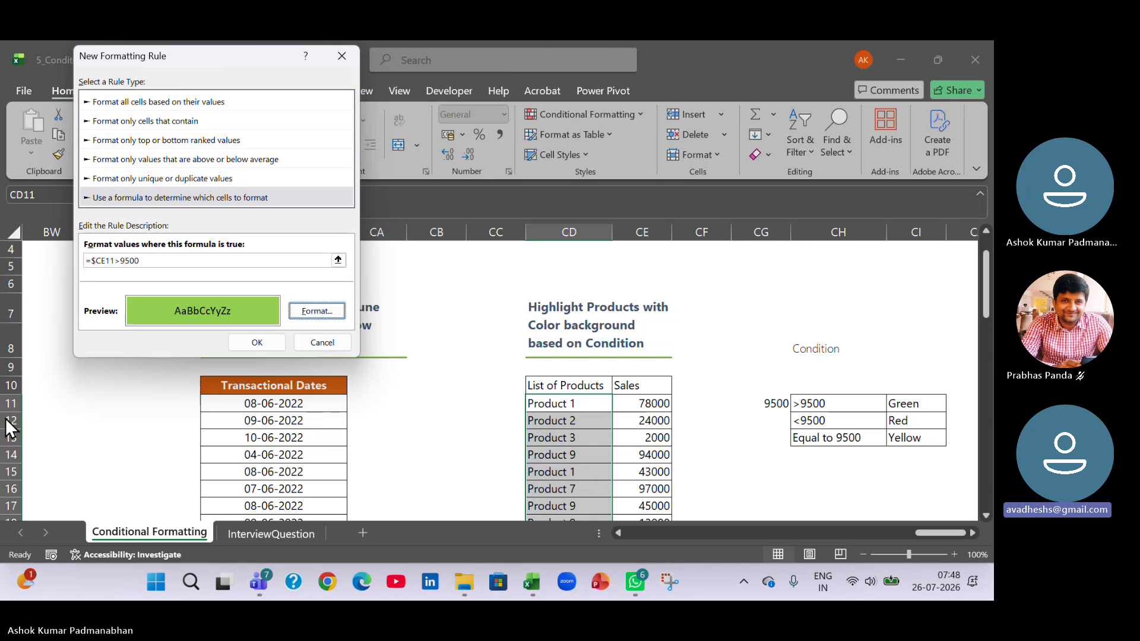
left_click(269, 344)
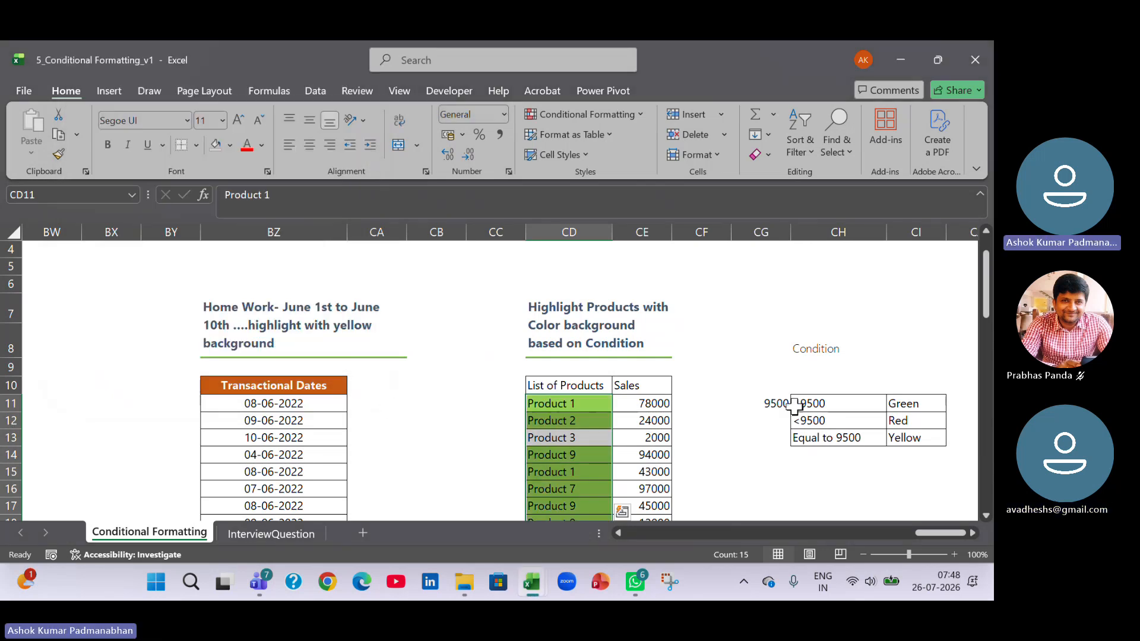
Review the highlighted List of Products against Sales, and examine the <9500 and Equal to 9500 conditions in CH12:CI13.
left_click(776, 405)
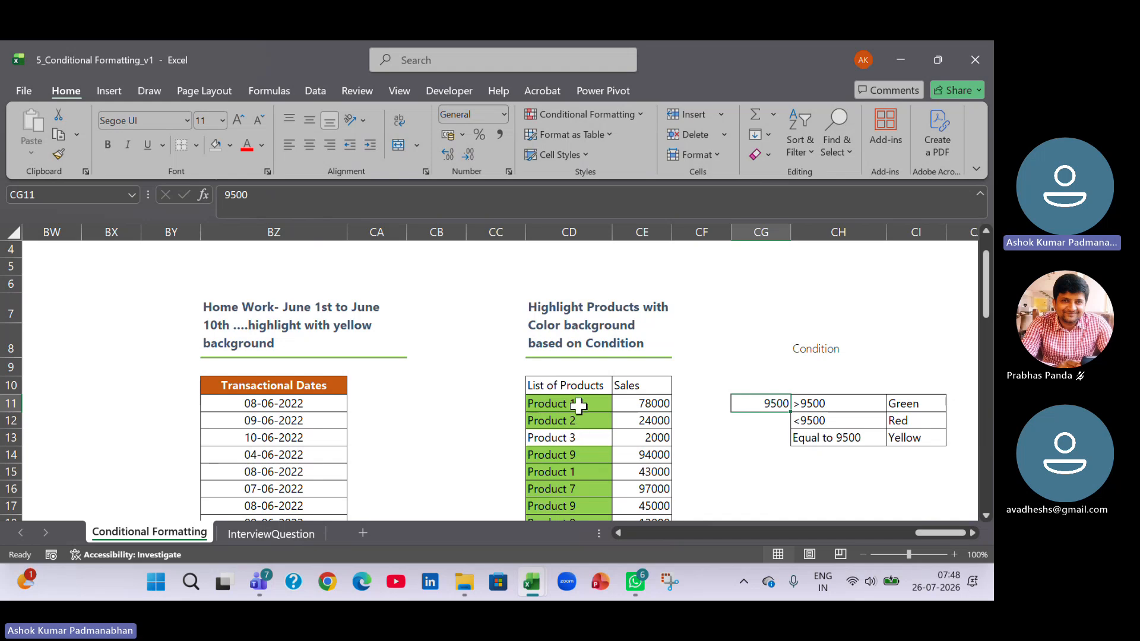
left_click_drag(579, 403, 570, 517)
scroll(577, 475, "down", 4)
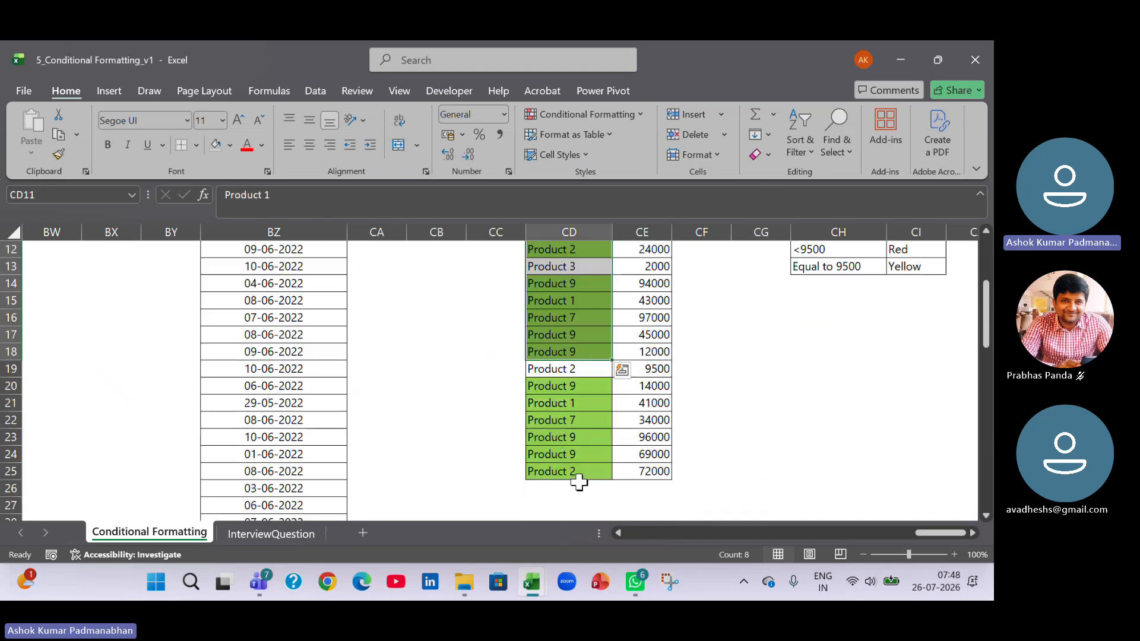
scroll(579, 482, "up", 3)
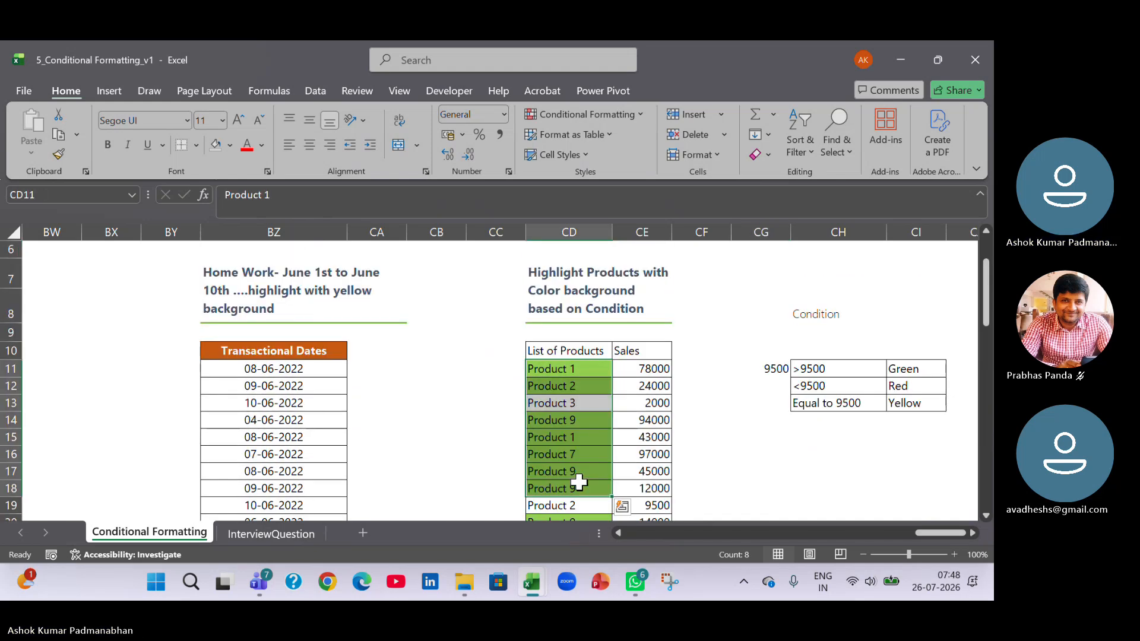
left_click(579, 484)
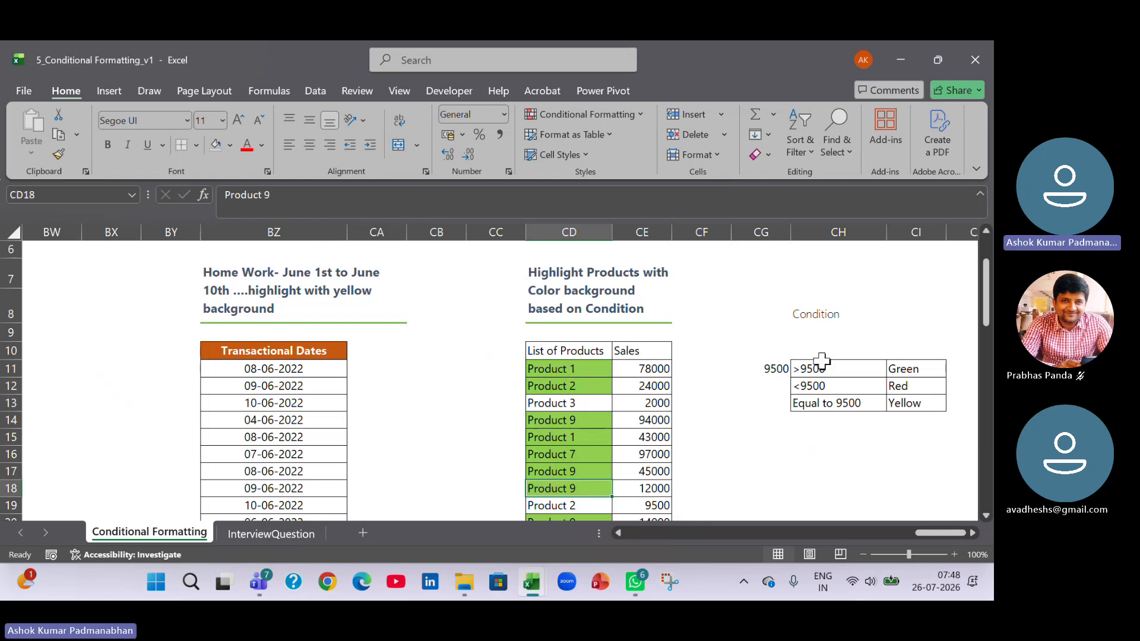
left_click(828, 387)
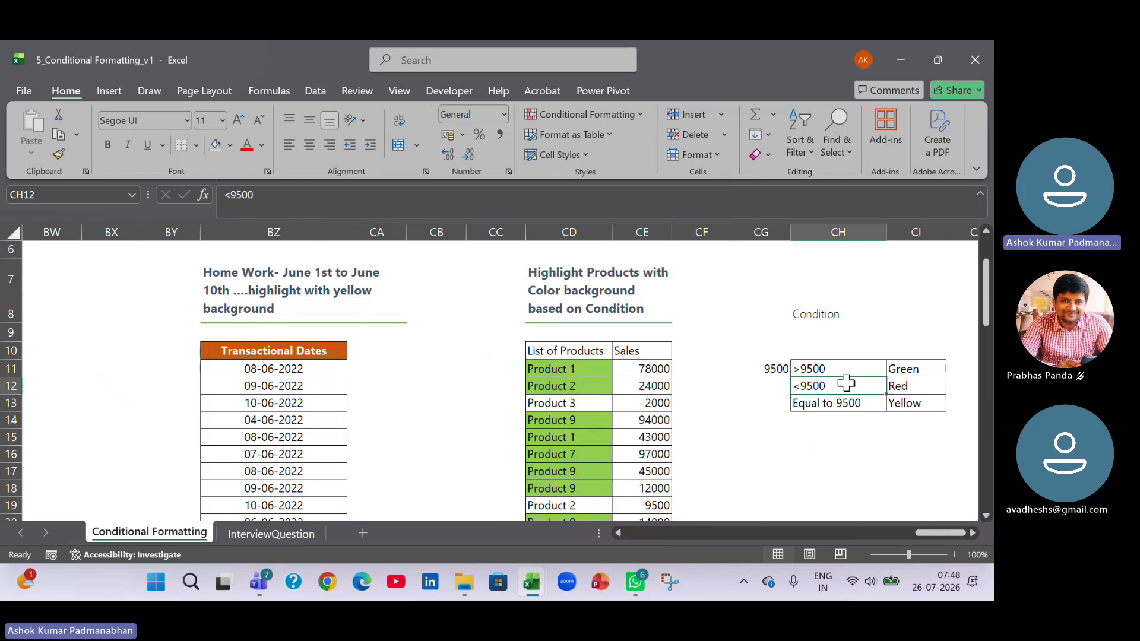
left_click_drag(919, 387, 834, 404)
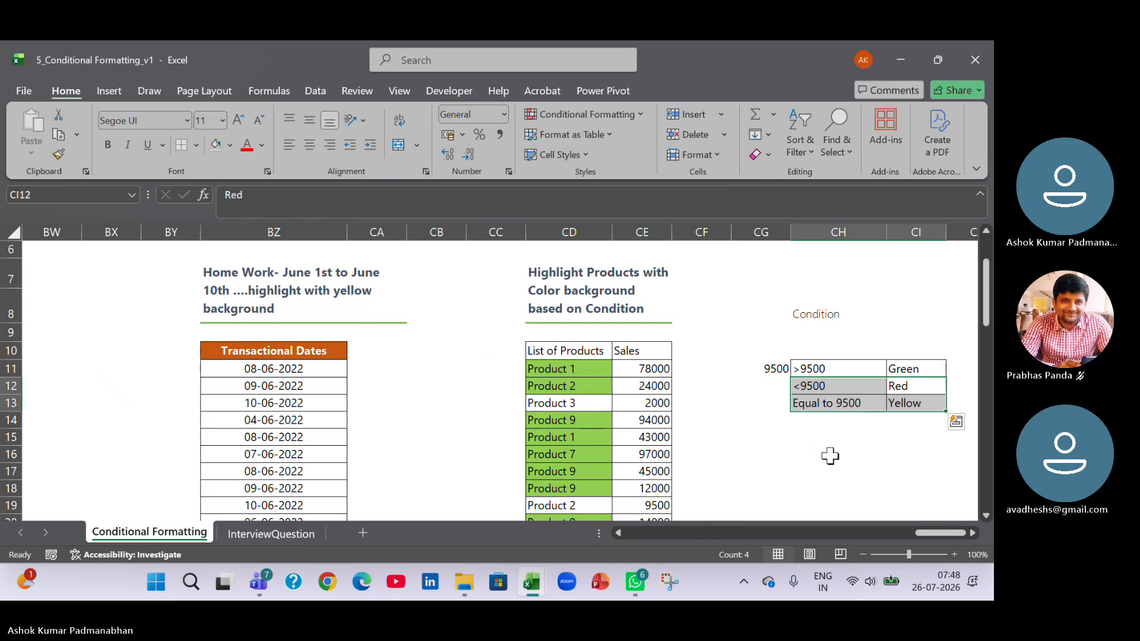
Open the =$CE11>9500 formula rule on CD11:CD25 for editing through the rules manager.
left_click(593, 369)
key("ctrl+shift+Down")
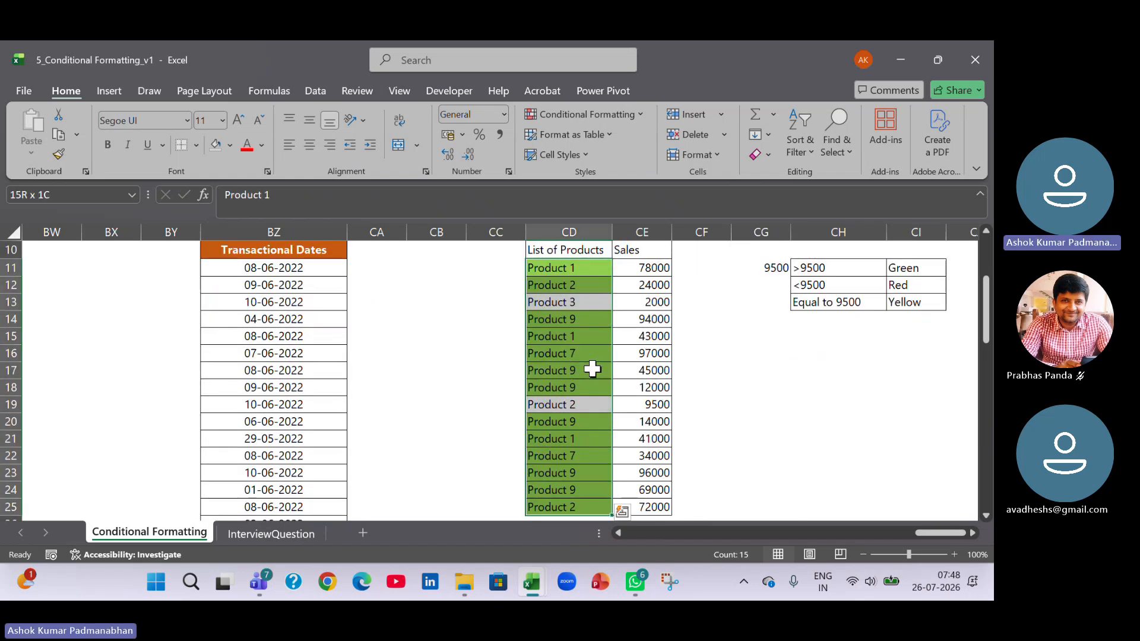
left_click(642, 114)
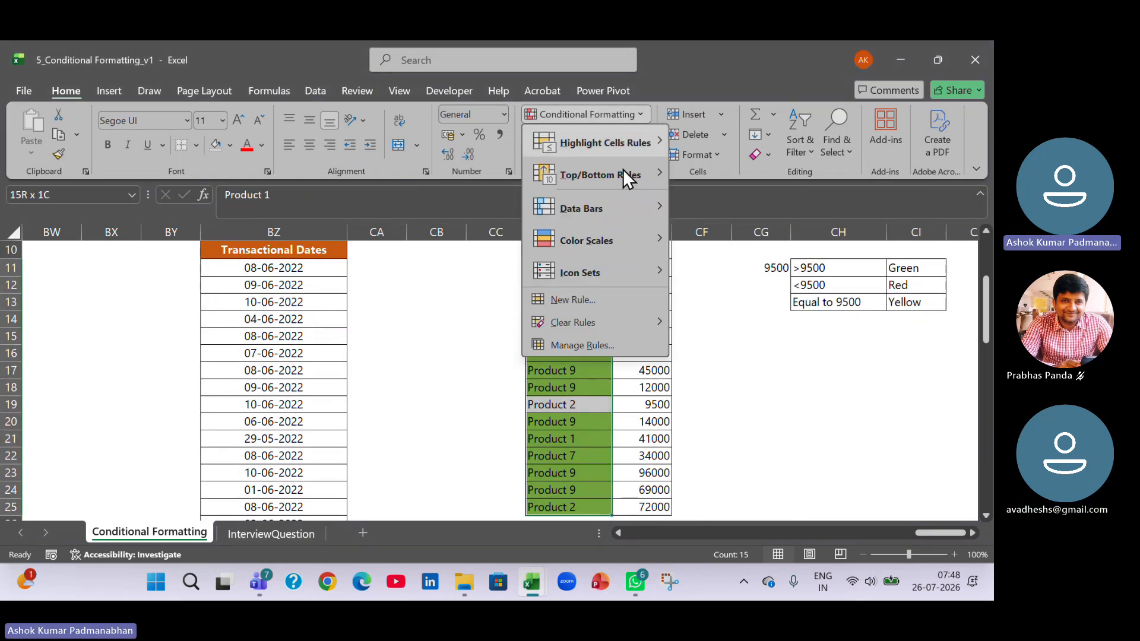
left_click(580, 344)
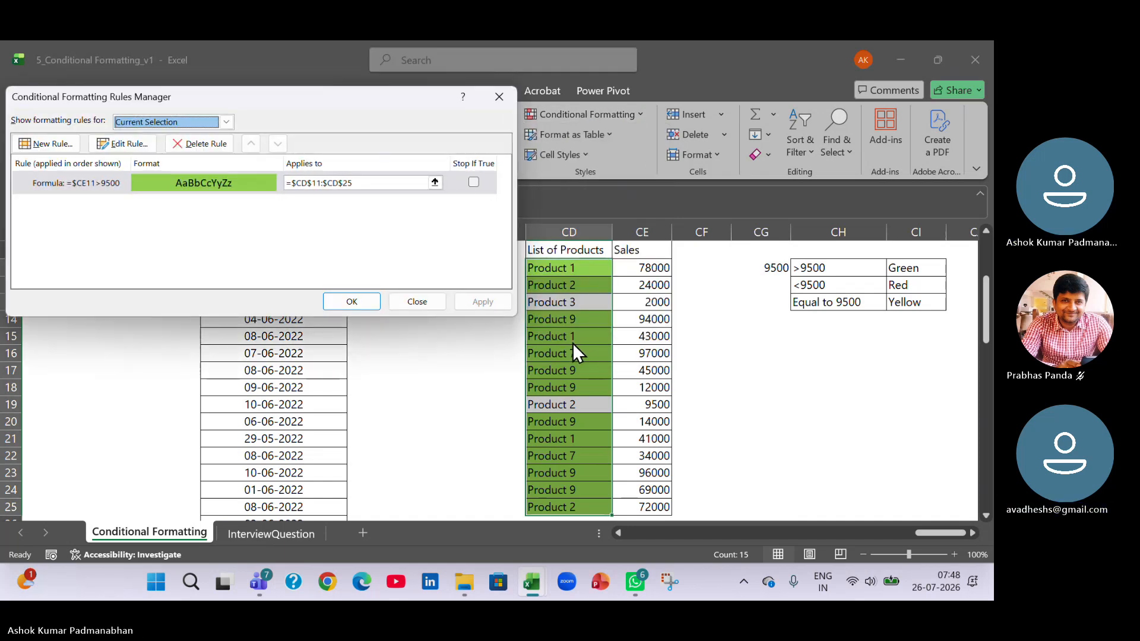
left_click(83, 183)
left_click(120, 144)
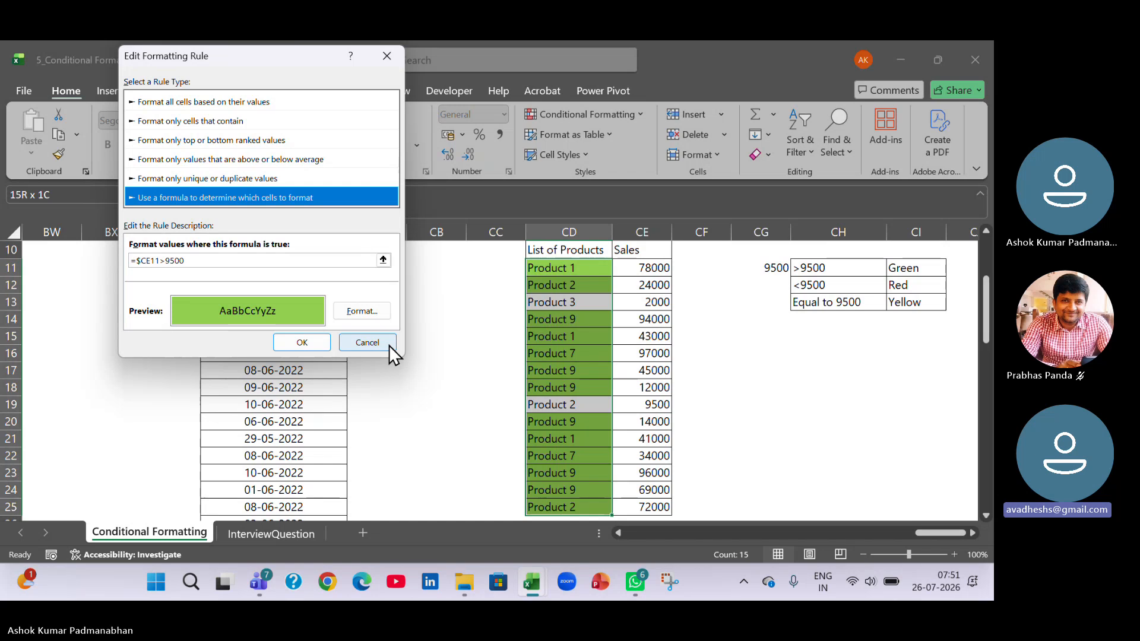
Keep the rule's light green background fill and set its pattern color to a pale green theme shade.
left_click(358, 313)
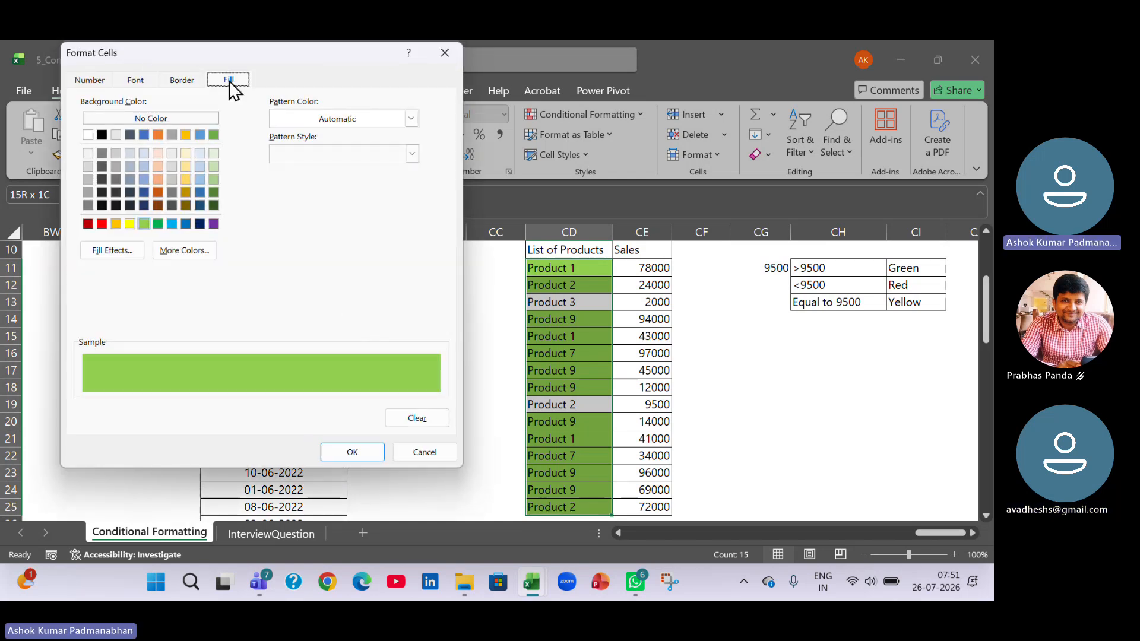
left_click(143, 222)
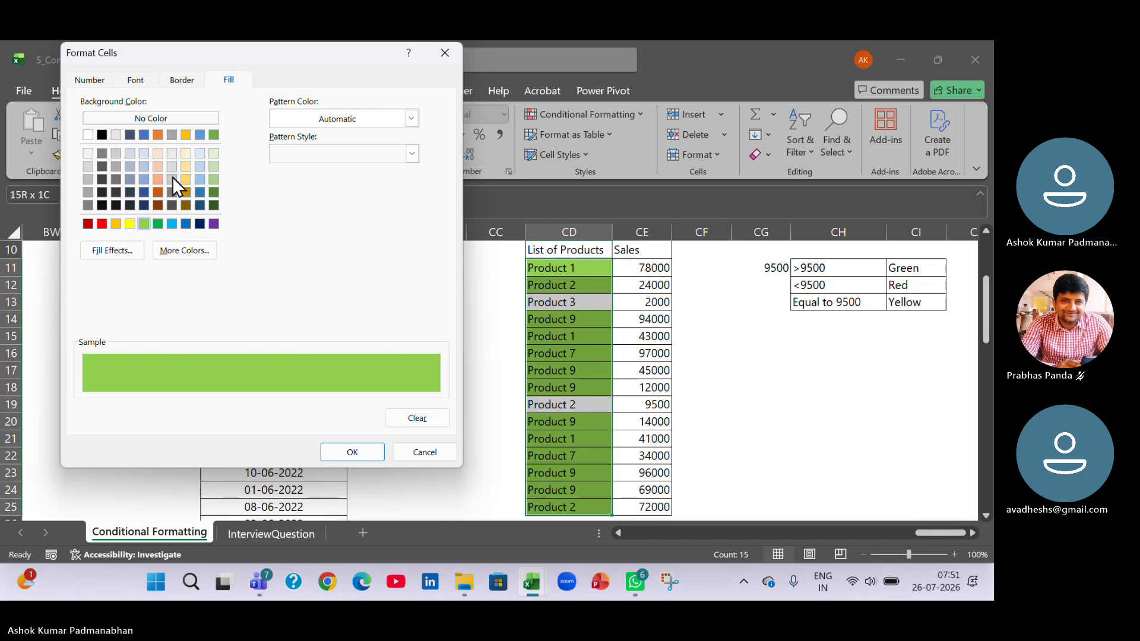
left_click(411, 120)
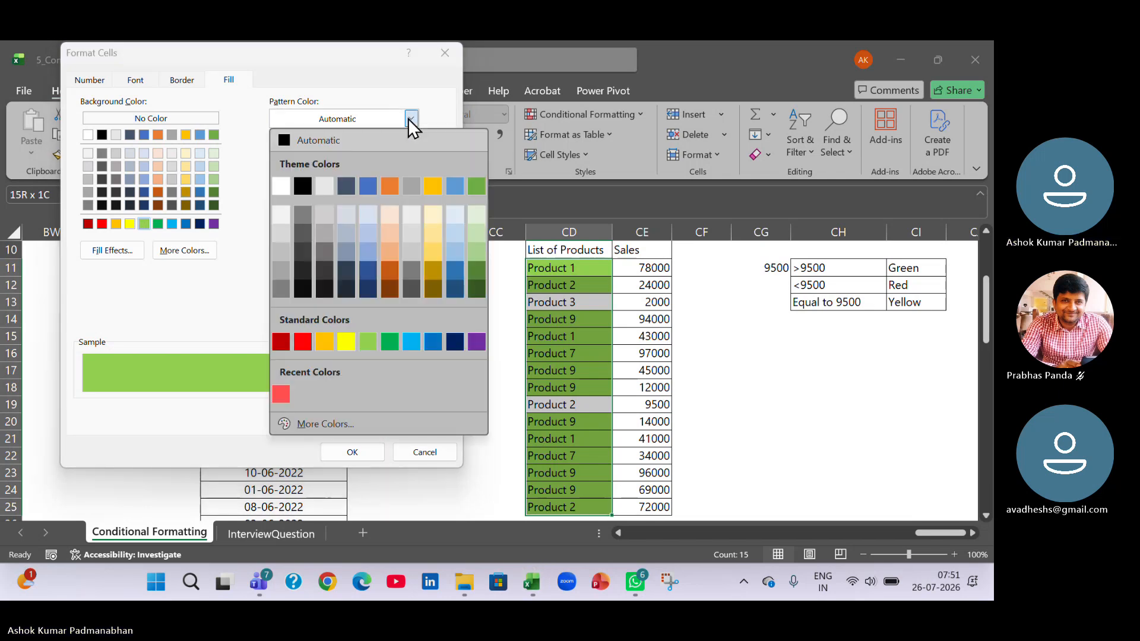
left_click(410, 121)
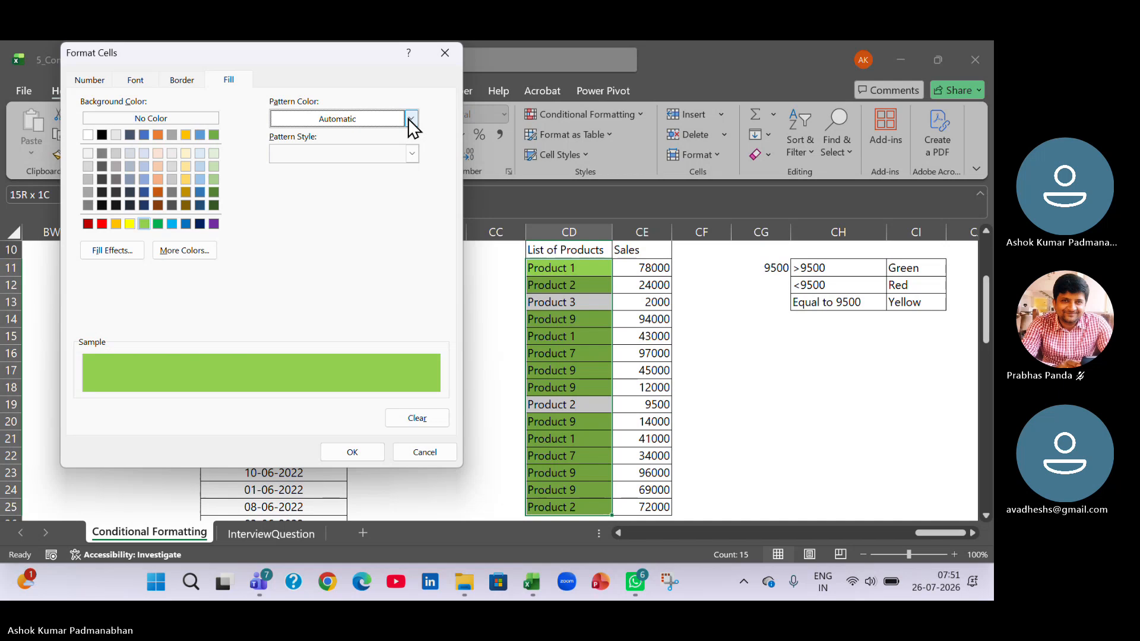
left_click(410, 120)
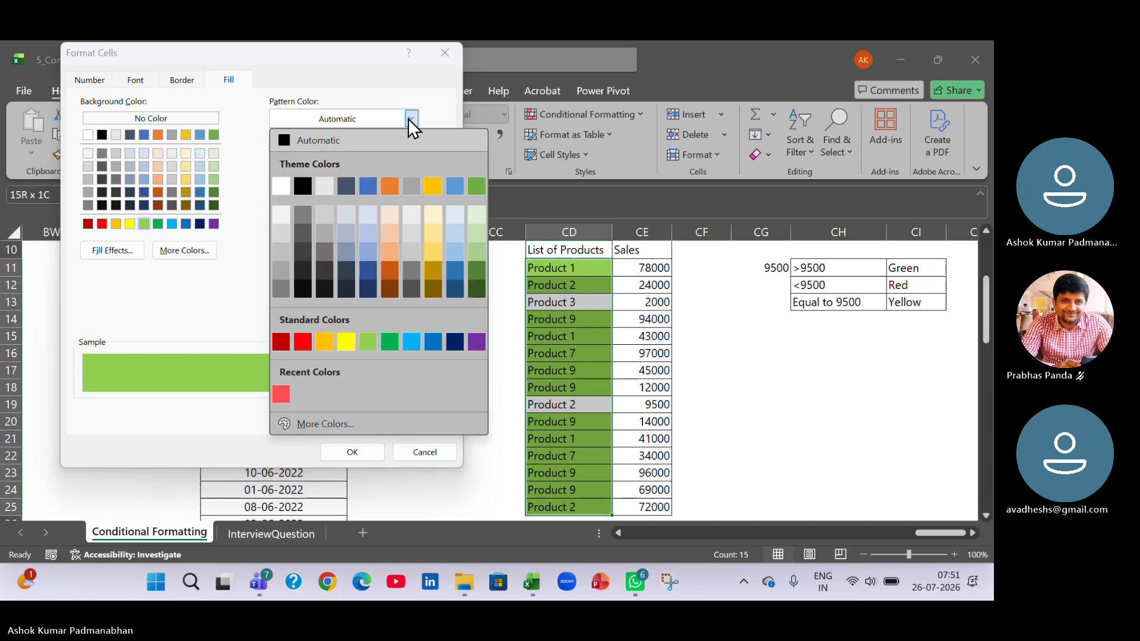
left_click(477, 226)
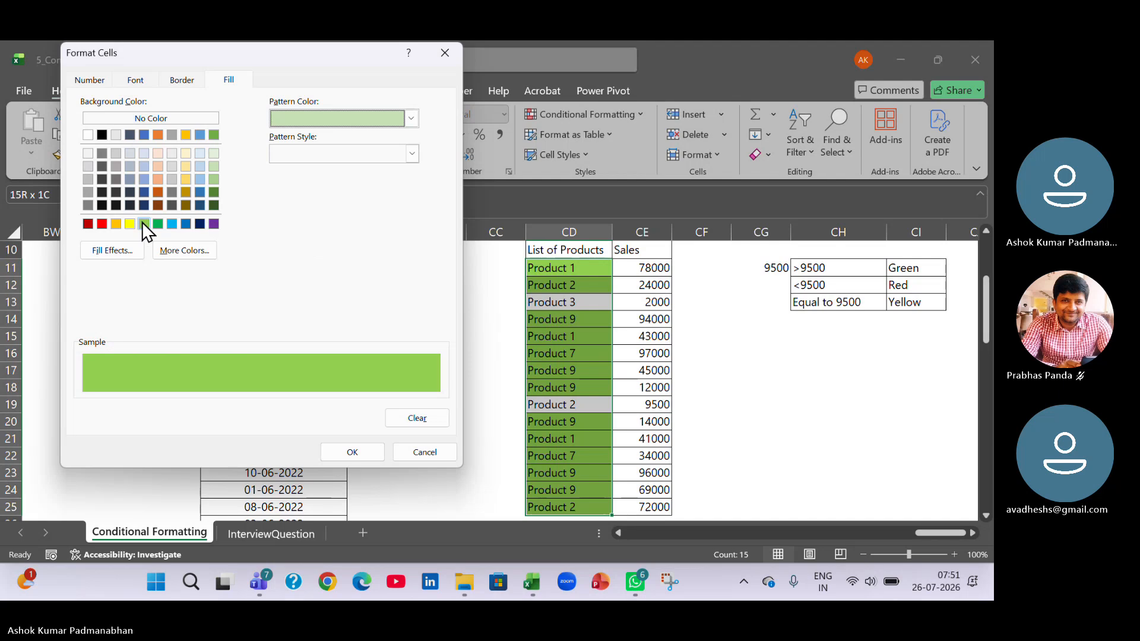
Set the fill's pattern style to Thin Horizontal Crosshatch and apply the edited rule to CD11:CD25.
left_click(412, 154)
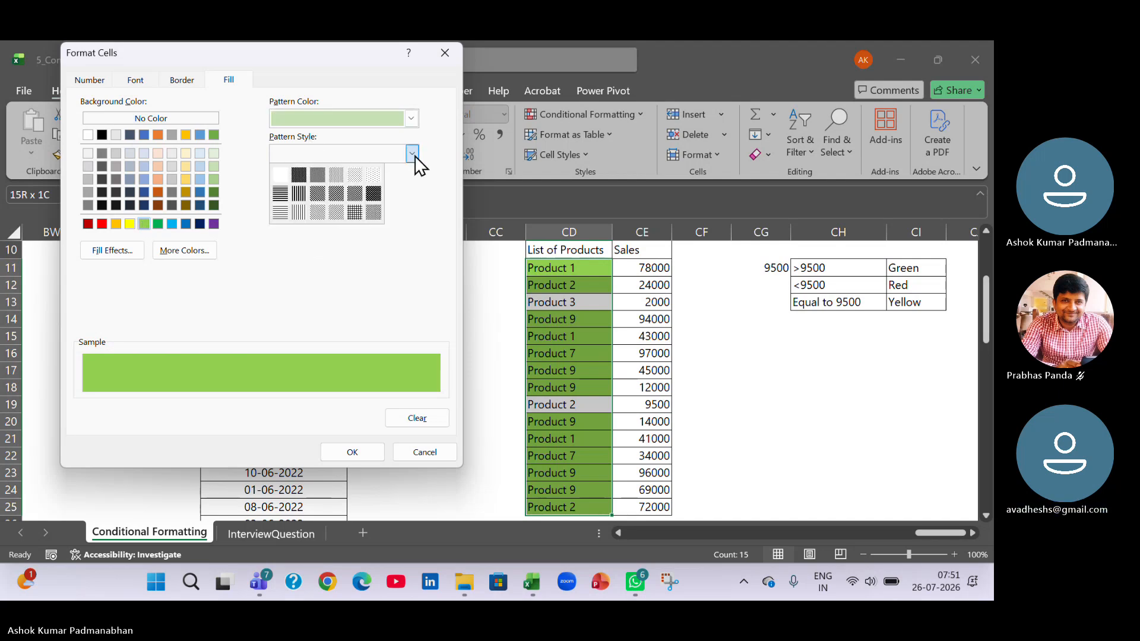
left_click(359, 175)
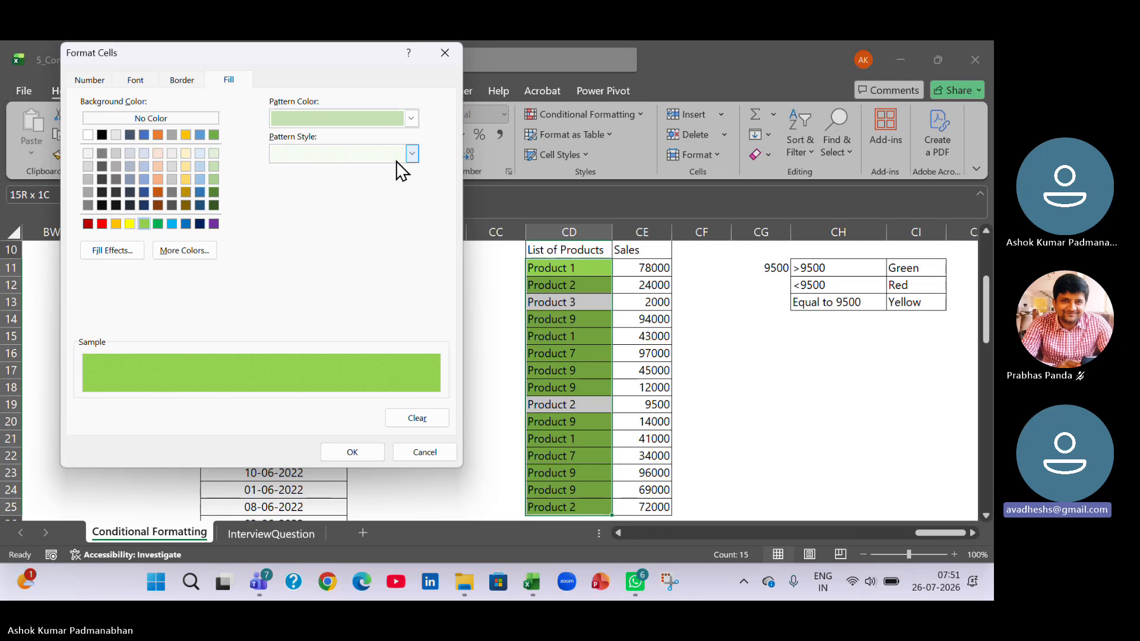
left_click(412, 154)
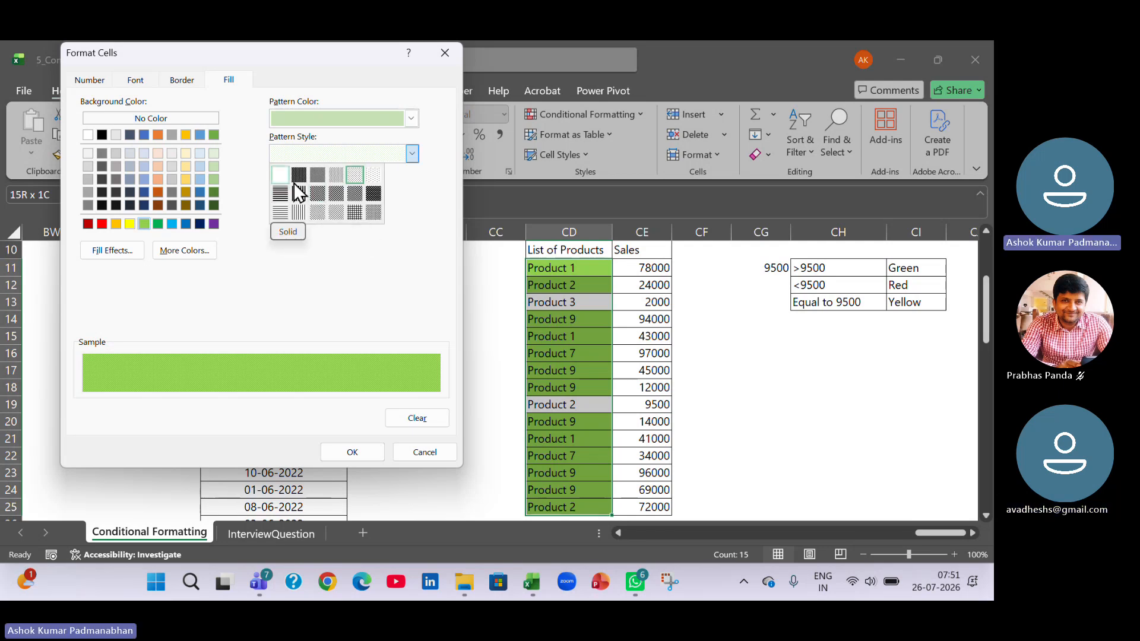
left_click(355, 214)
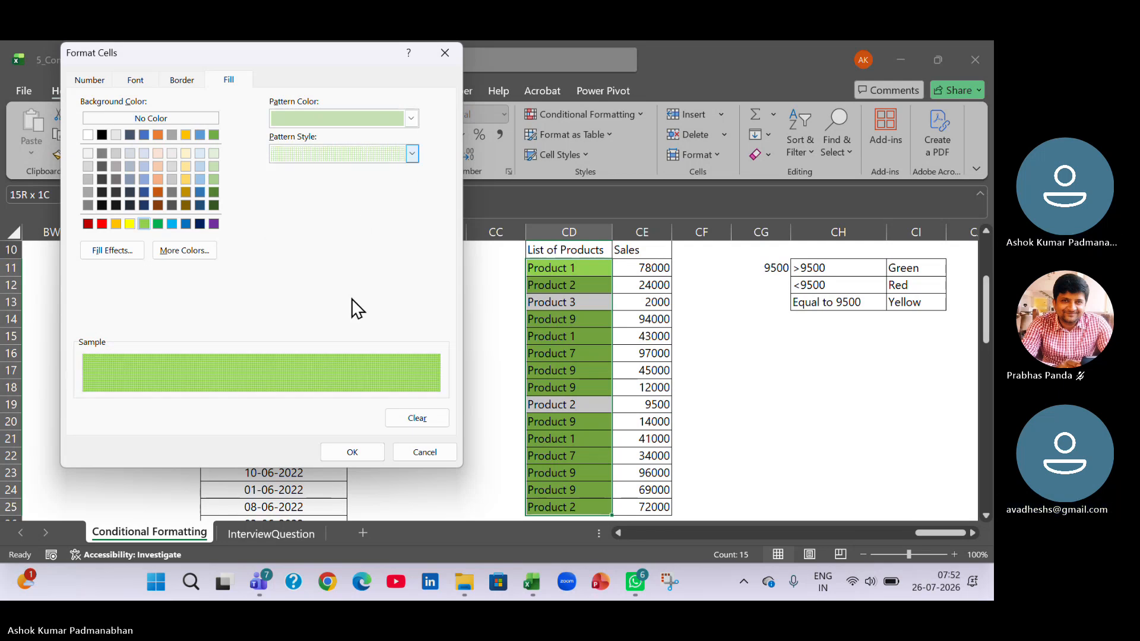
left_click(348, 450)
left_click(311, 342)
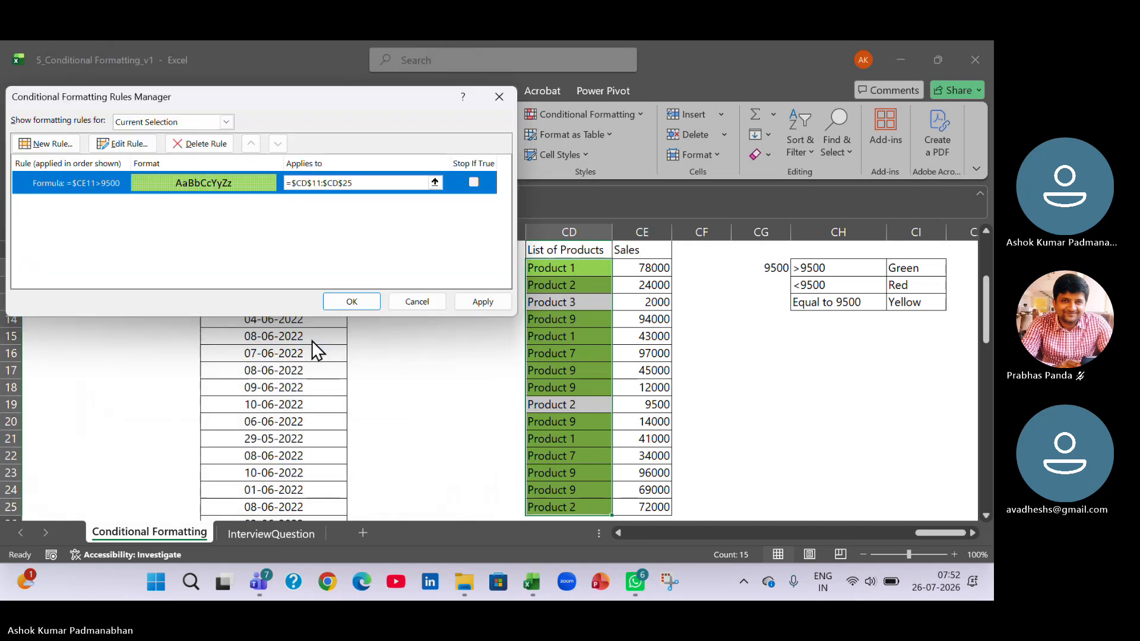
left_click(491, 304)
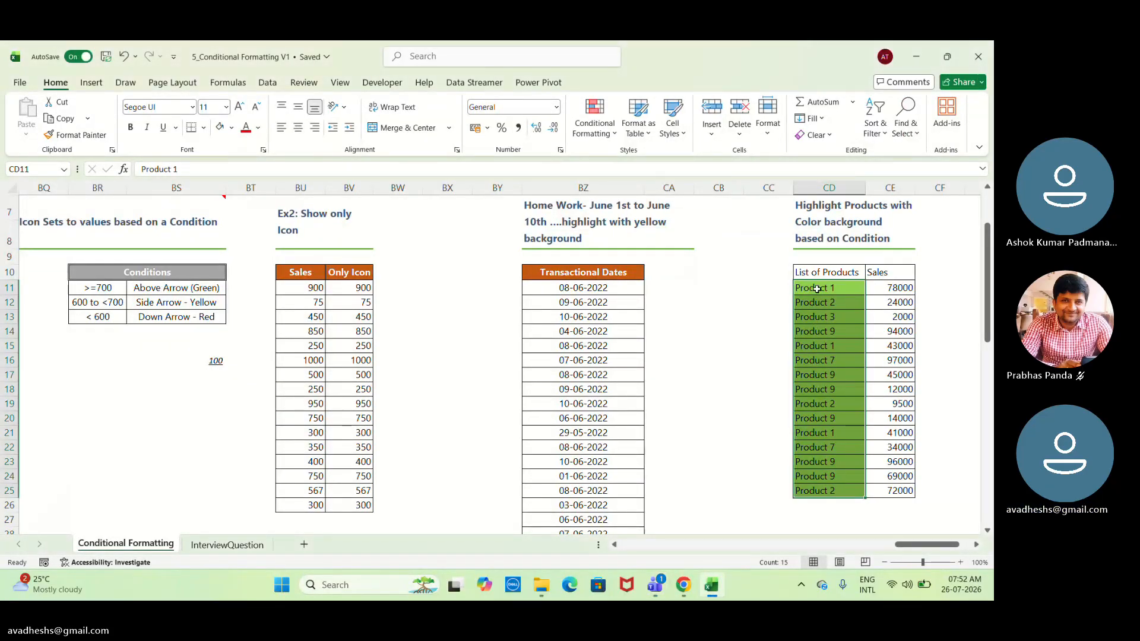
Open the green-filled formula rule on CD11:CD25 for editing through the rules manager.
left_click(590, 119)
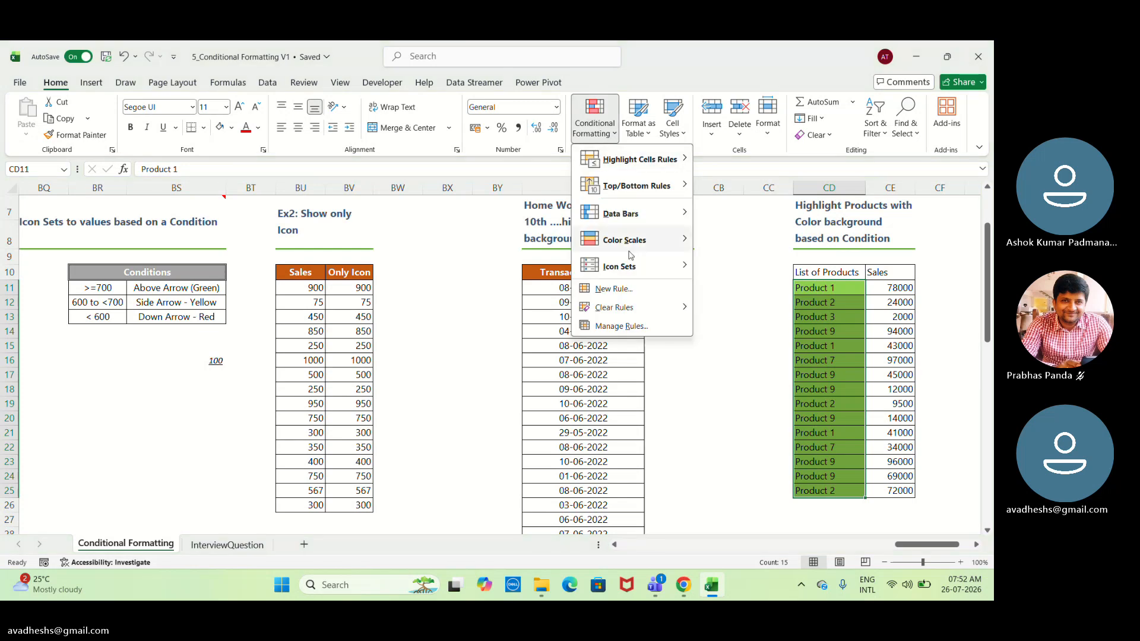
left_click(642, 328)
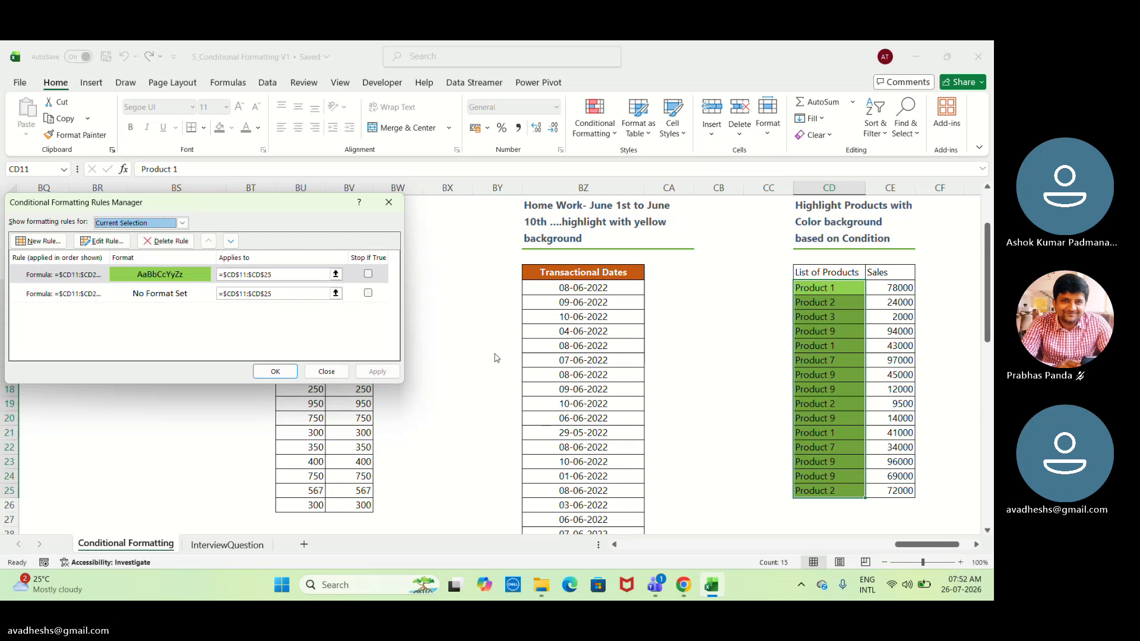
left_click(301, 278)
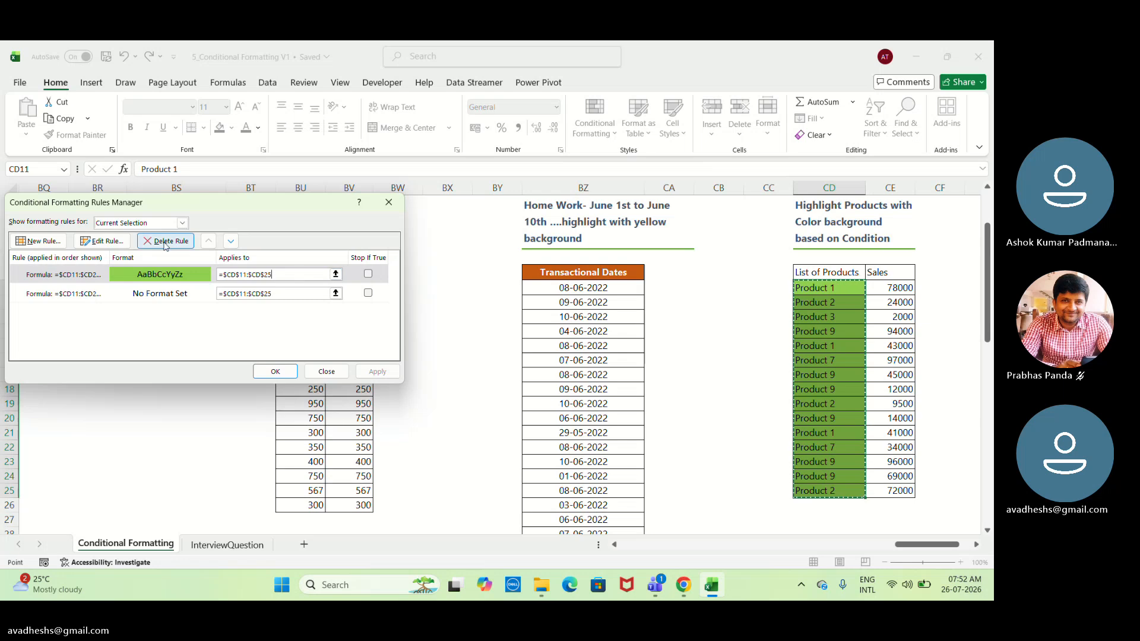
left_click(106, 241)
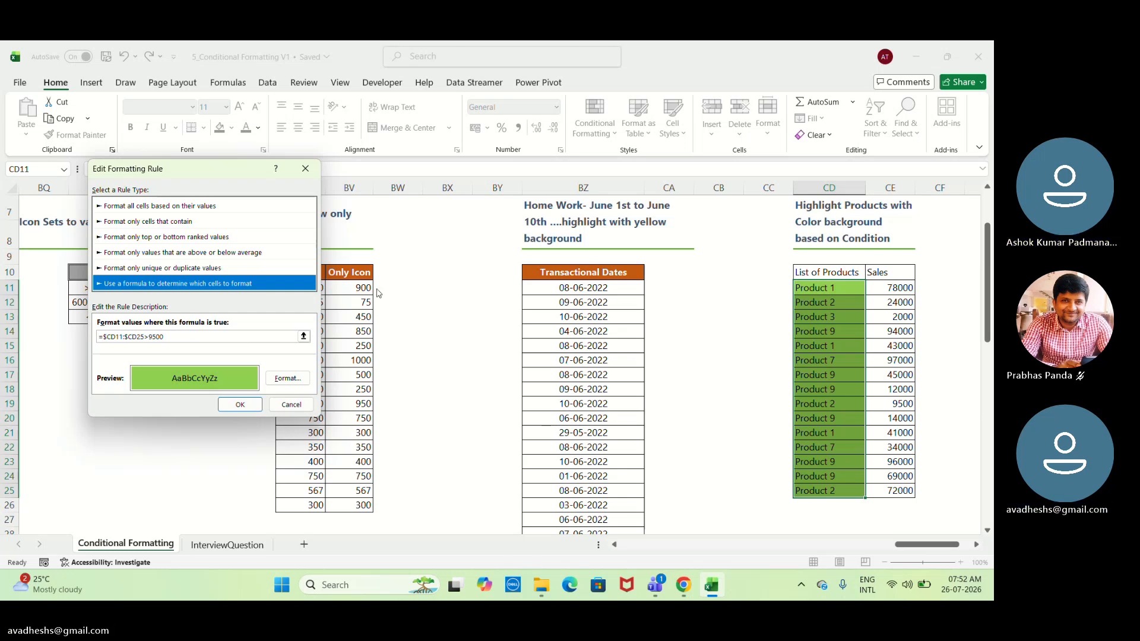
Replace the rule's formula with =$CD11>9500, locking only the column reference.
left_click(215, 339)
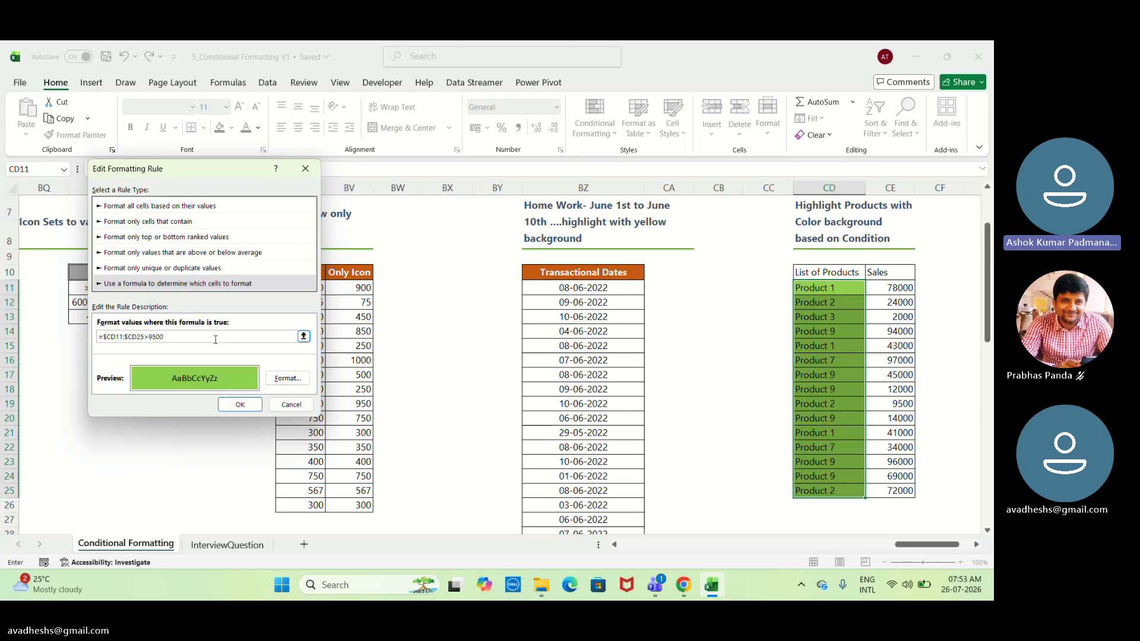
key("BackSpace")
key("BackSpace")
key("BackSpace")
key("BackSpace")
key("BackSpace")
key("BackSpace")
key("BackSpace")
key("BackSpace")
key("BackSpace")
key("BackSpace")
key("BackSpace")
key("BackSpace")
key("BackSpace")
key("BackSpace")
key("BackSpace")
key("BackSpace")
key("BackSpace")
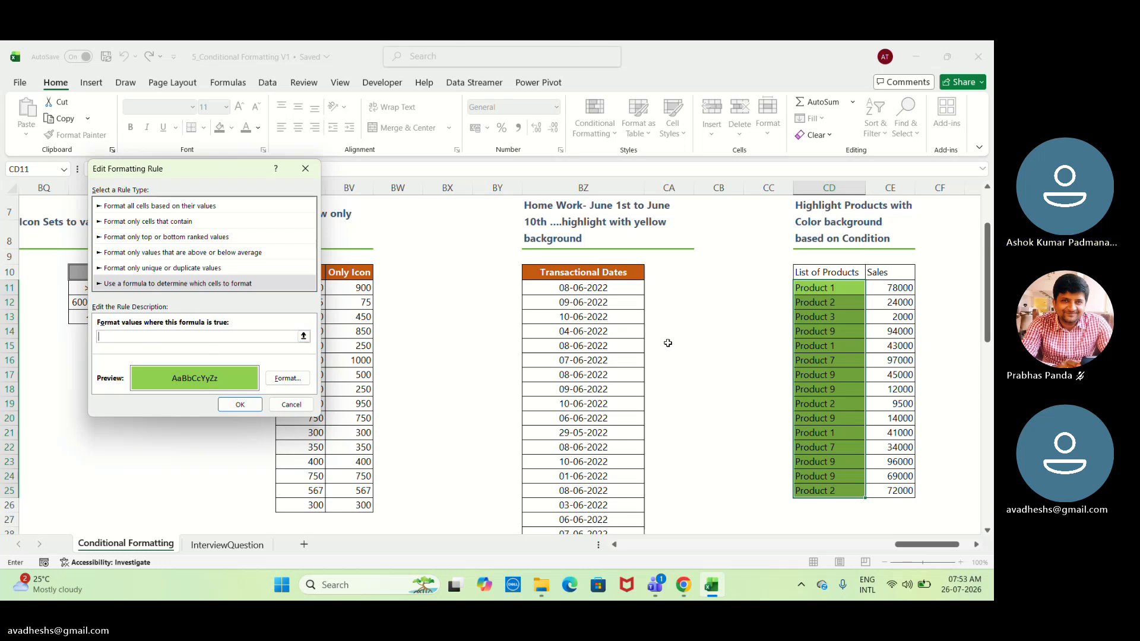
left_click(819, 289)
type(">")
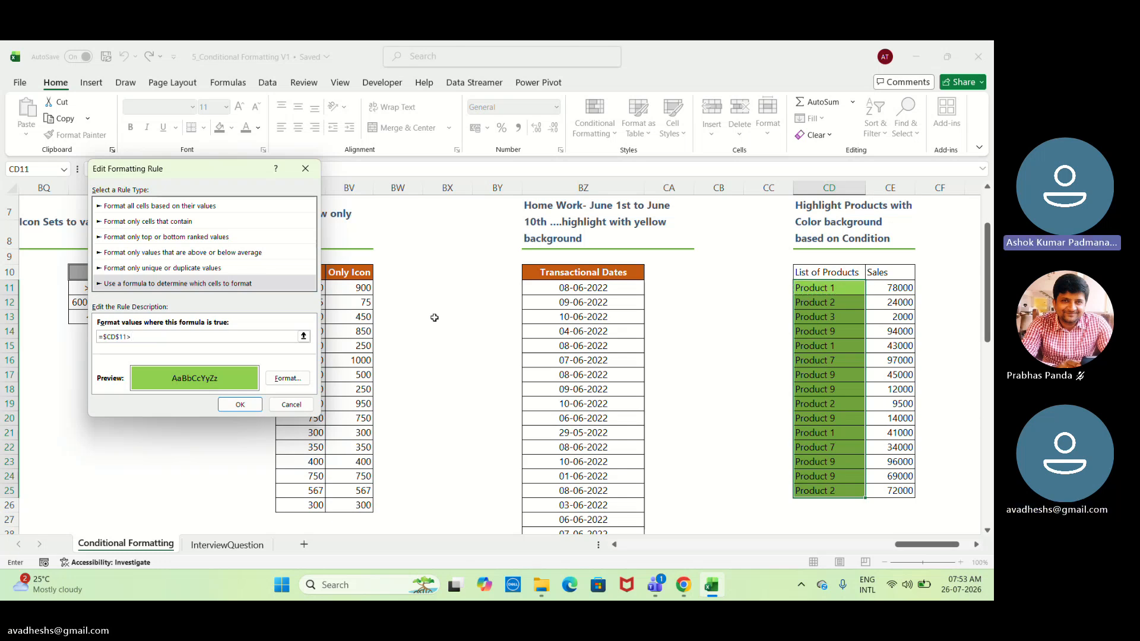
type("9")
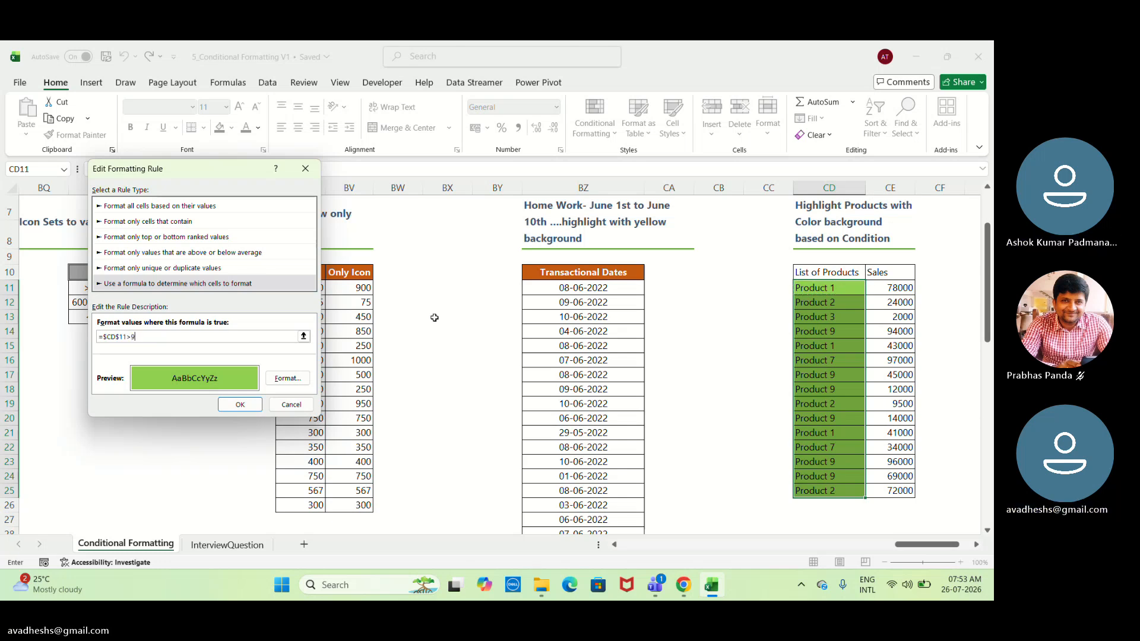
type("500")
left_click(119, 337)
key("BackSpace")
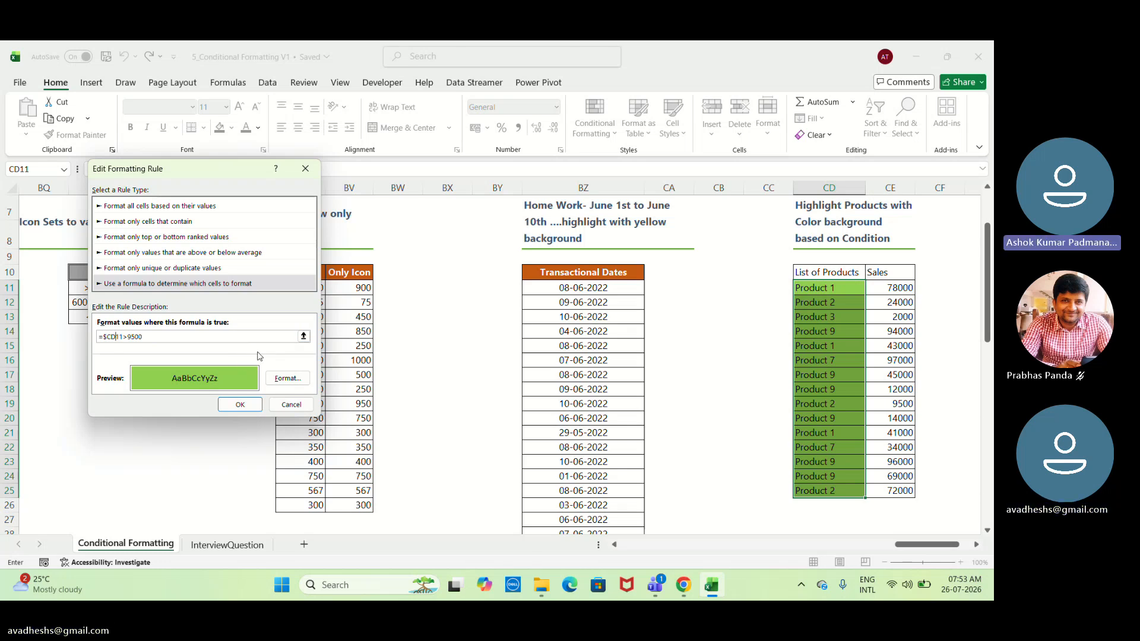
left_click(240, 405)
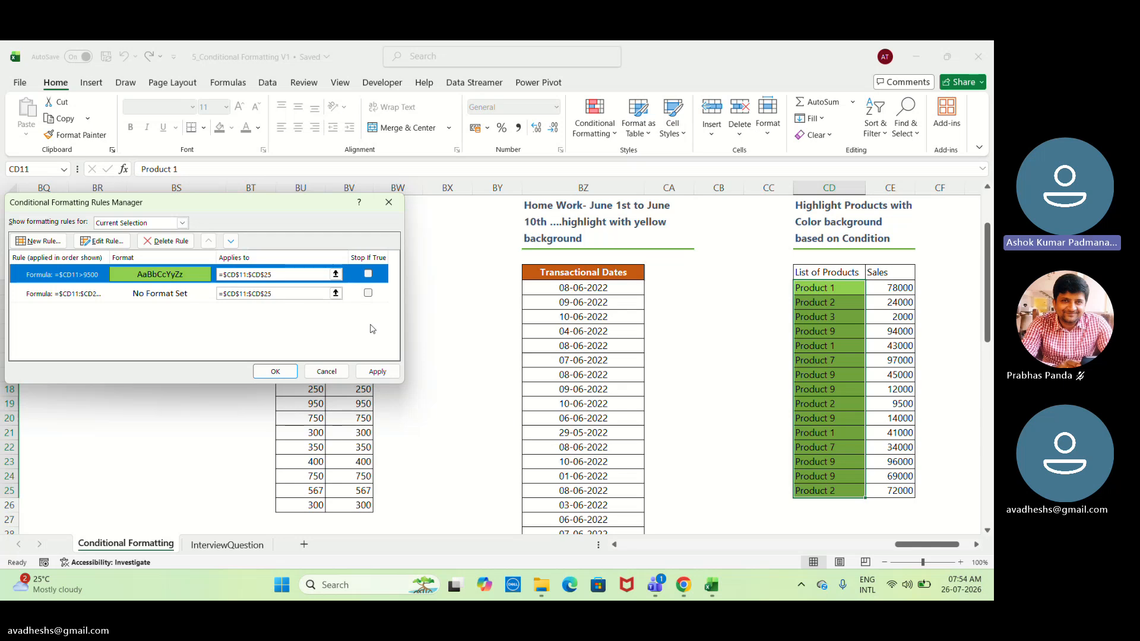
Delete the second rule on CD11:CD25, which has no format set, and apply the rule changes.
left_click(368, 293)
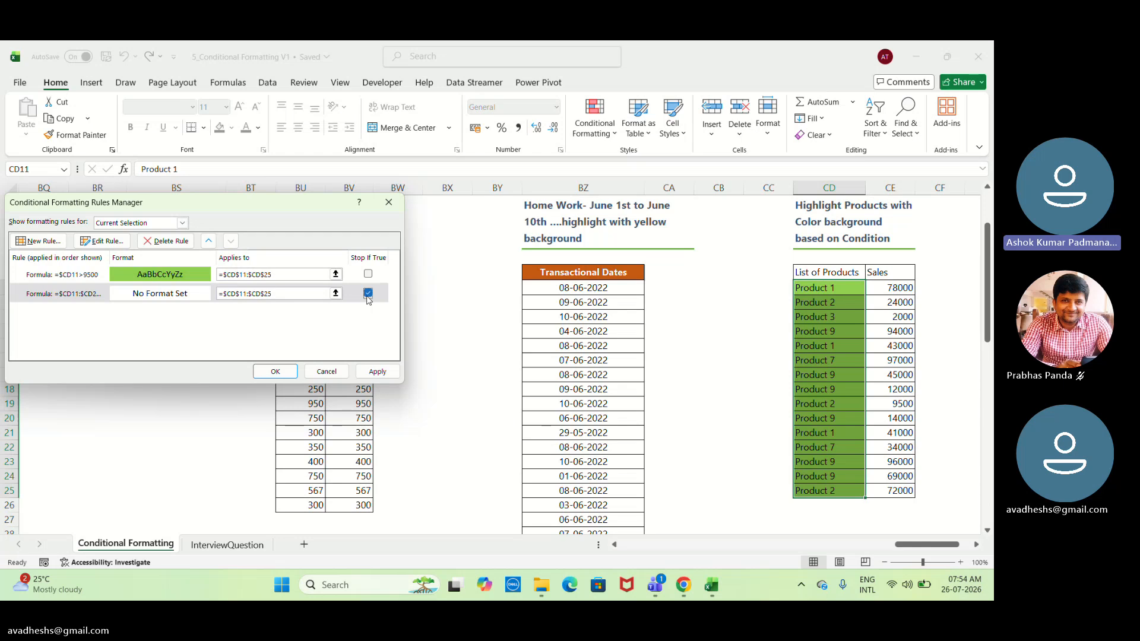
left_click(157, 244)
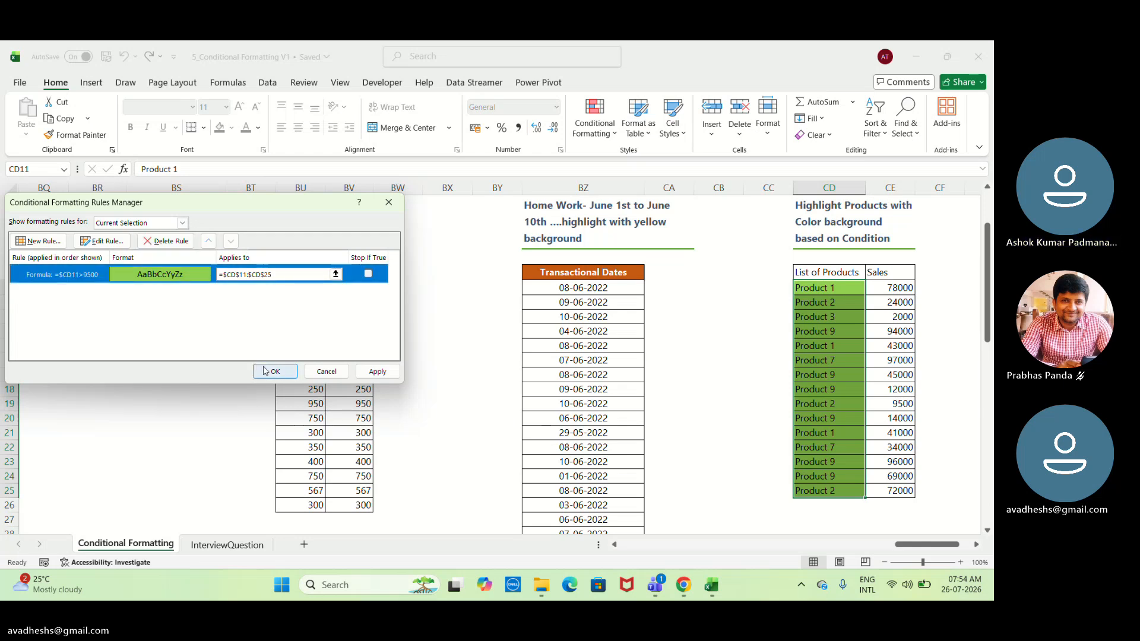
left_click(376, 375)
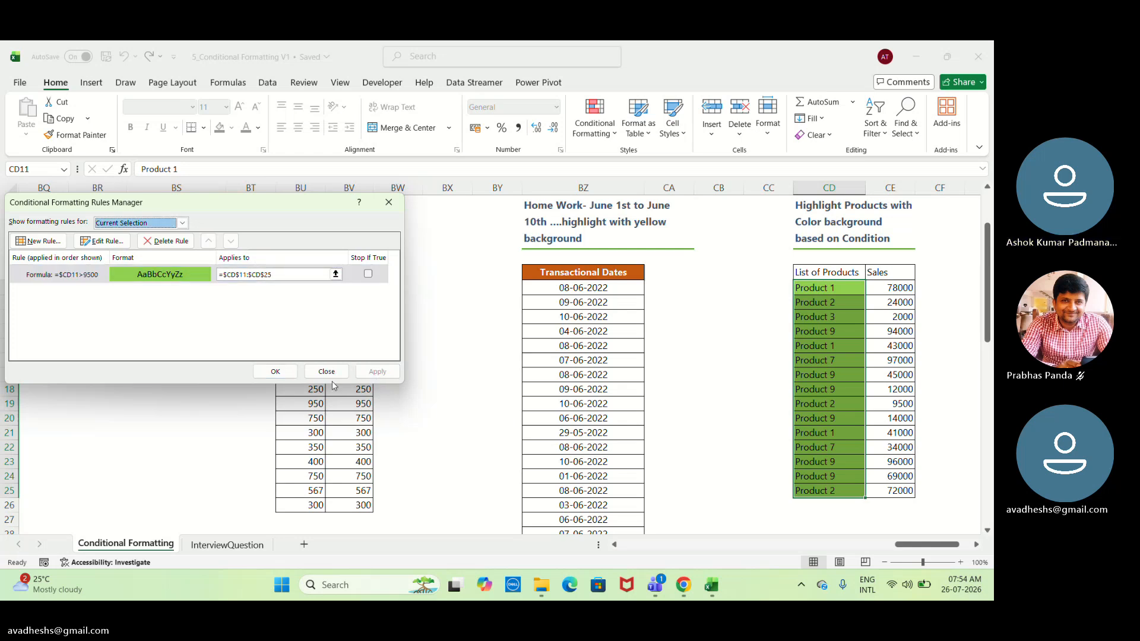
left_click(275, 372)
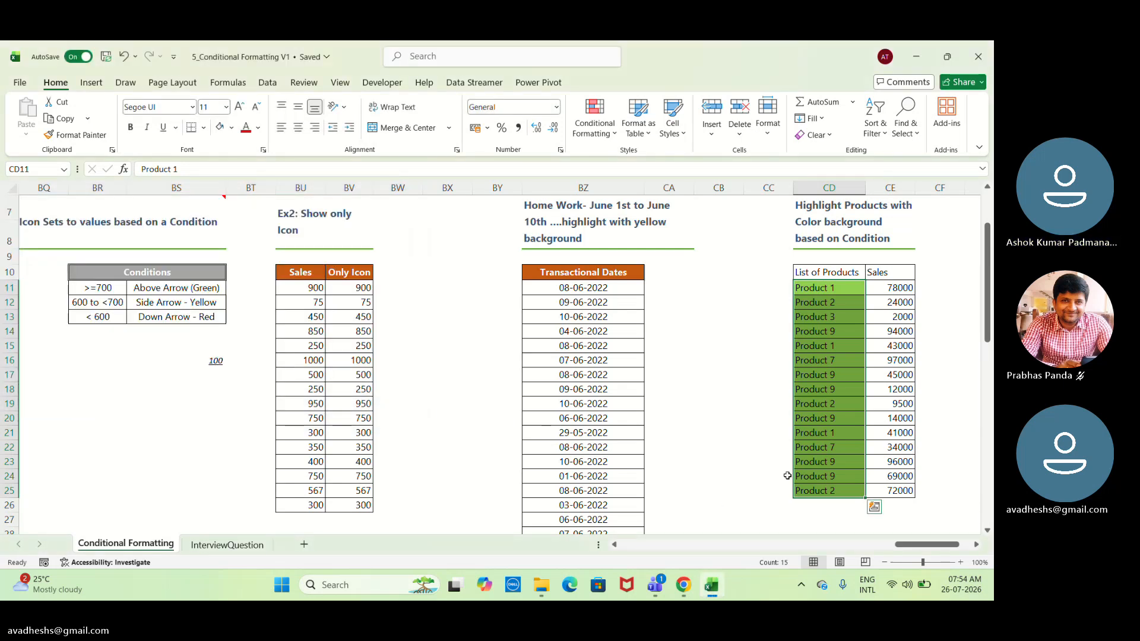
Select the products in CD11:CD25 and open their =$CD11>9500 rule for editing through the rules manager.
left_click(811, 468)
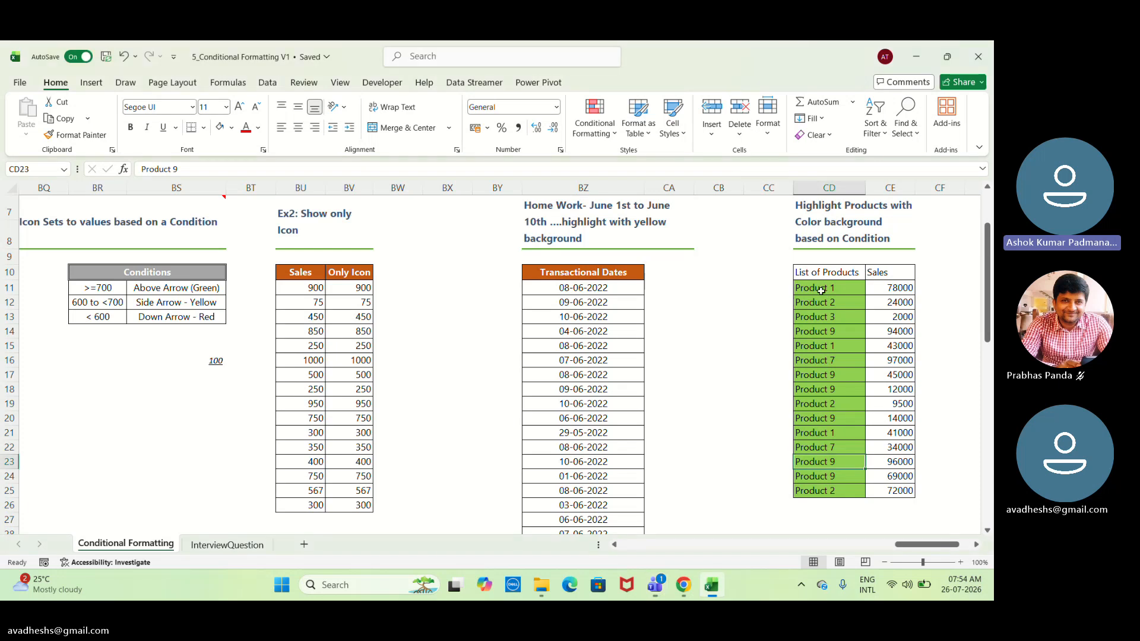
left_click_drag(821, 291, 829, 492)
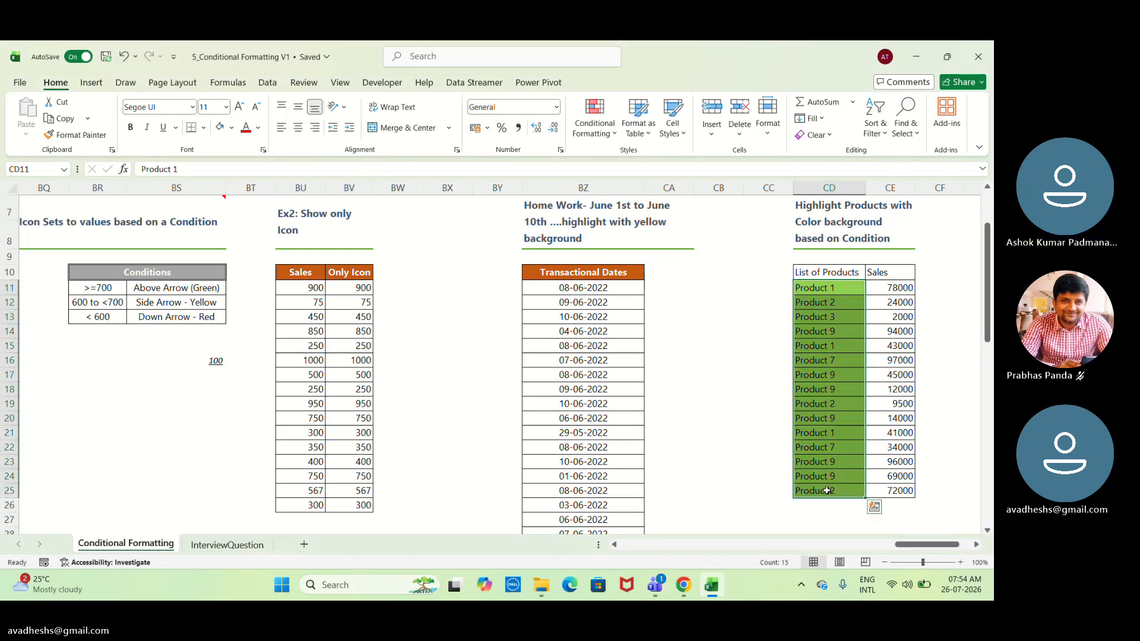
left_click(588, 121)
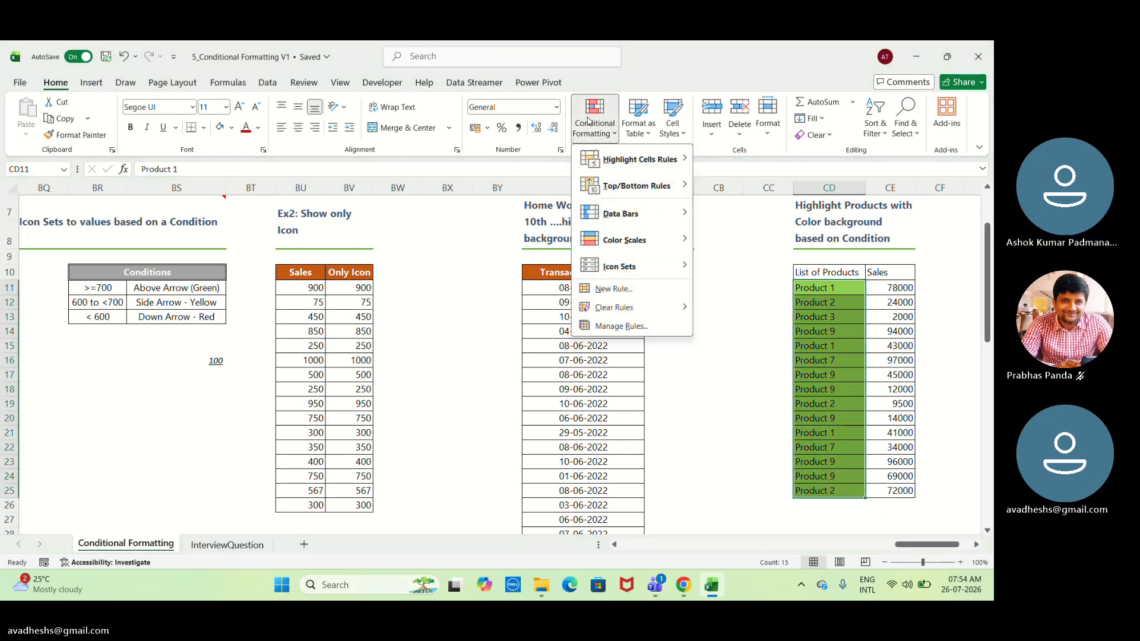
left_click(625, 324)
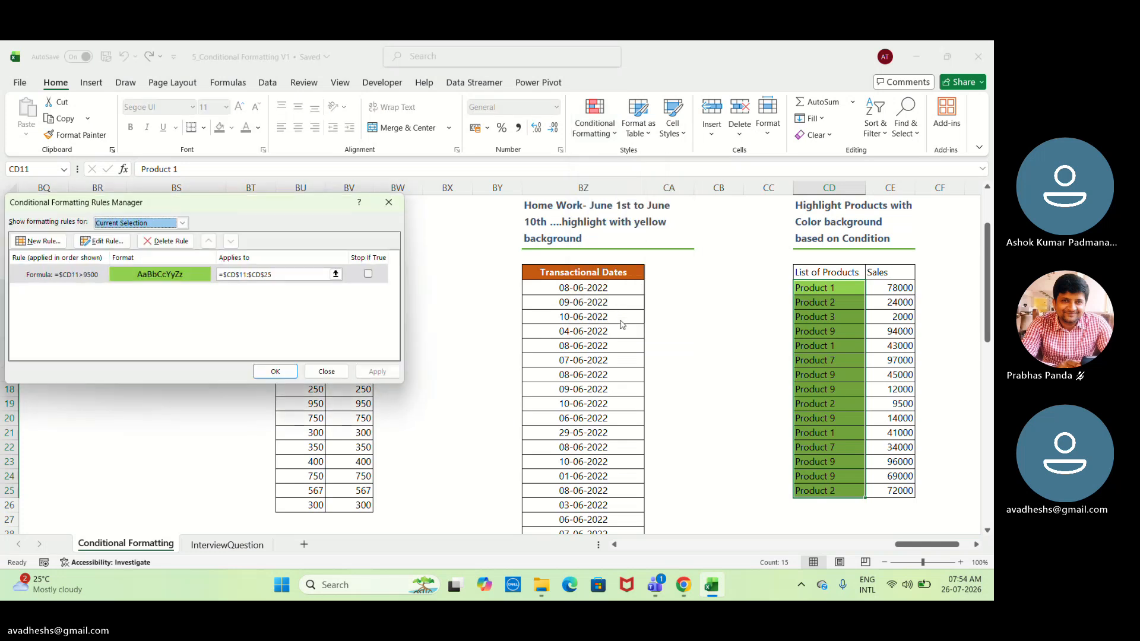
left_click(127, 248)
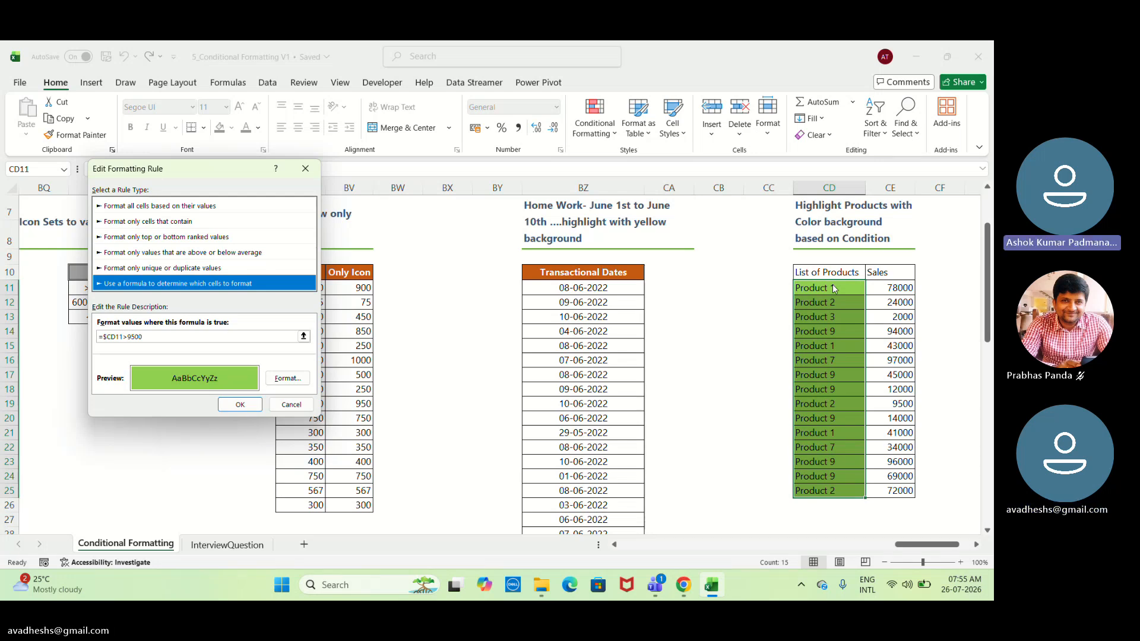
Clear the existing =$CD11>9500 formula from the rule being edited.
left_click(226, 340)
key("BackSpace")
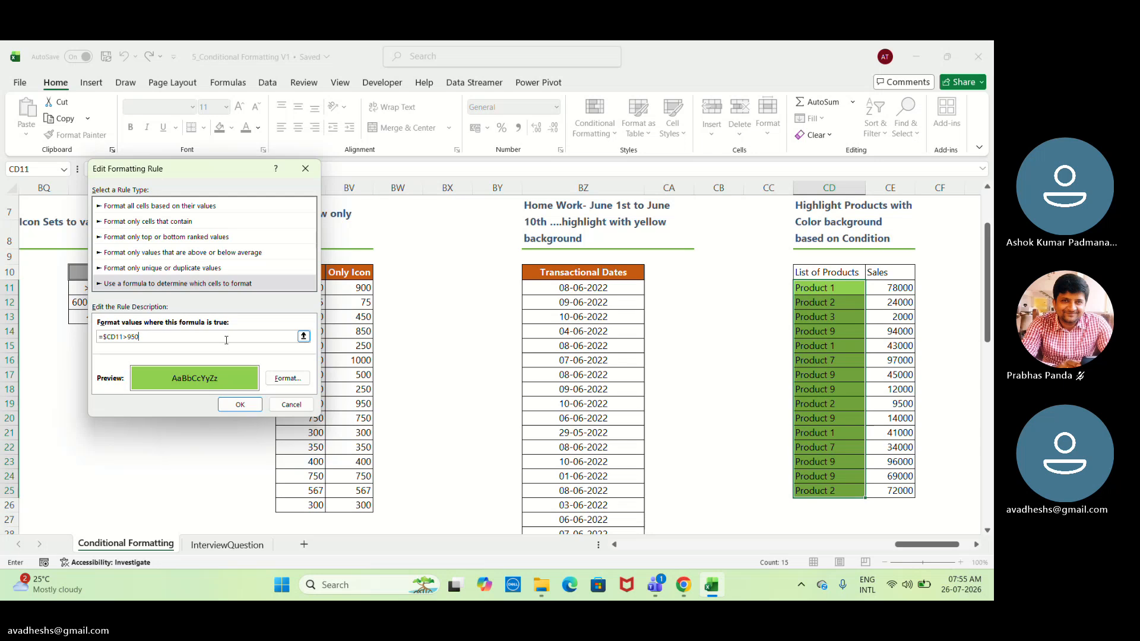
key("BackSpace")
key("BackSpace")
key("BackSpace")
key("BackSpace")
key("BackSpace")
key("BackSpace")
key("BackSpace")
key("BackSpace")
key("BackSpace")
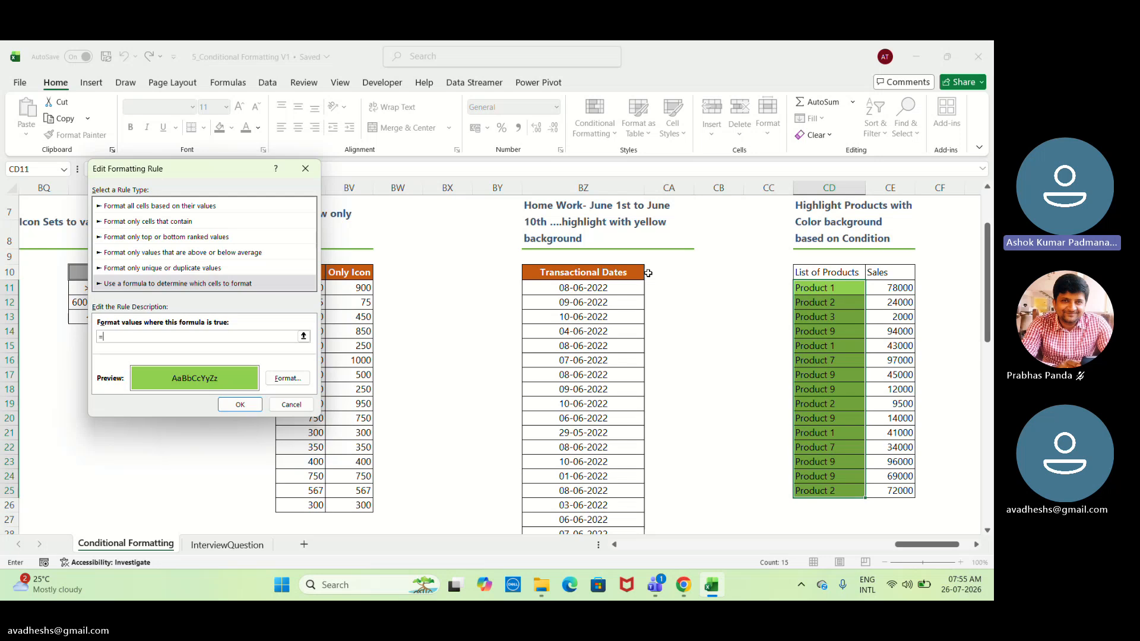
key("BackSpace")
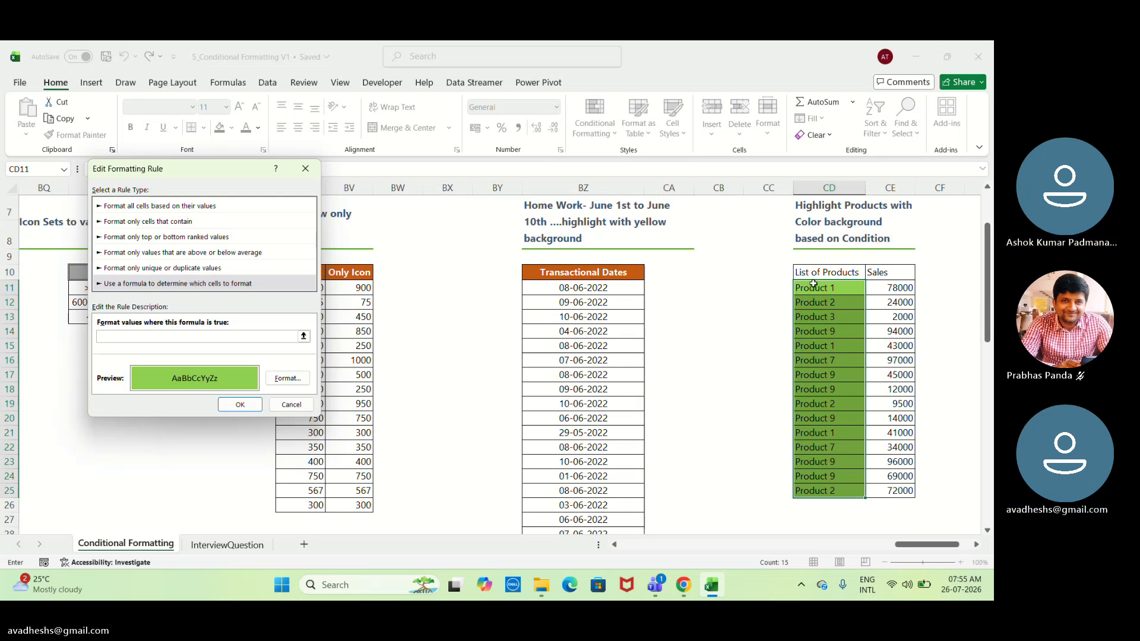
left_click(814, 285)
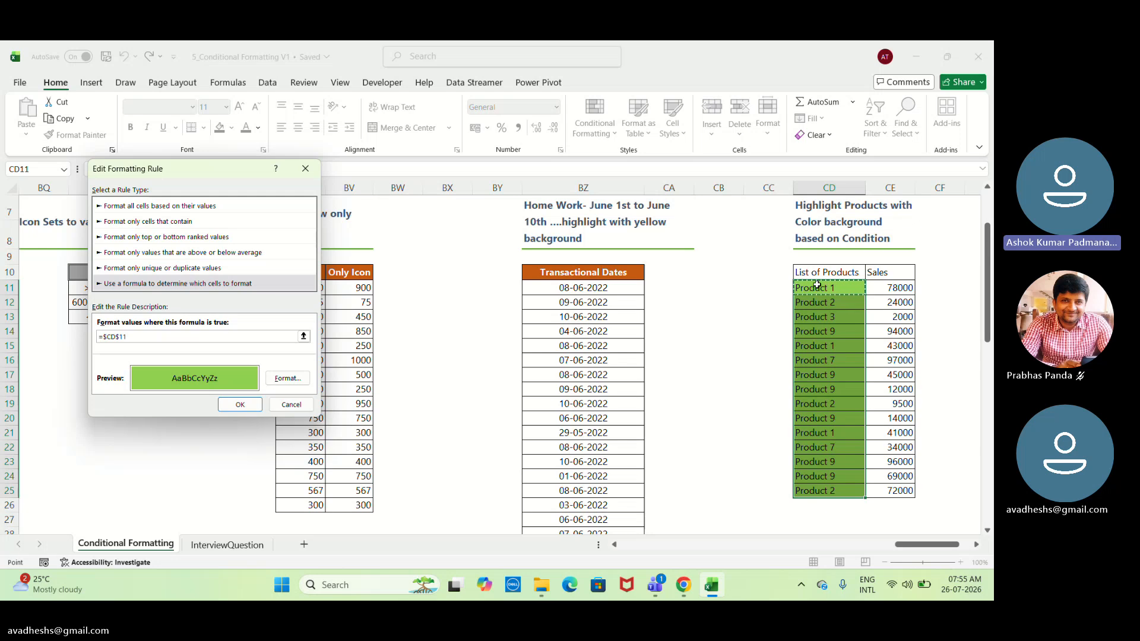
key("BackSpace")
key("BackSpace")
key("BackSpace")
key("BackSpace")
key("BackSpace")
key("BackSpace")
key("BackSpace")
Set the rule's formula to =$CE11>9500, locking only the sales column reference, and apply the rule change.
type("=")
left_click(886, 286)
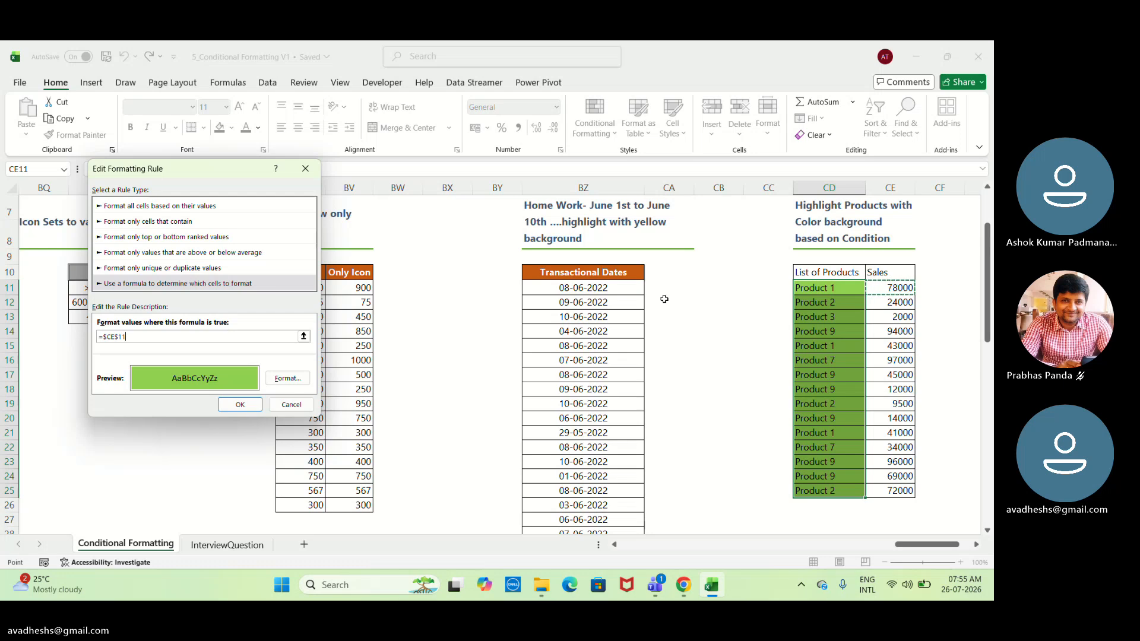
left_click(106, 337)
type(">9500")
left_click(120, 336)
key("BackSpace")
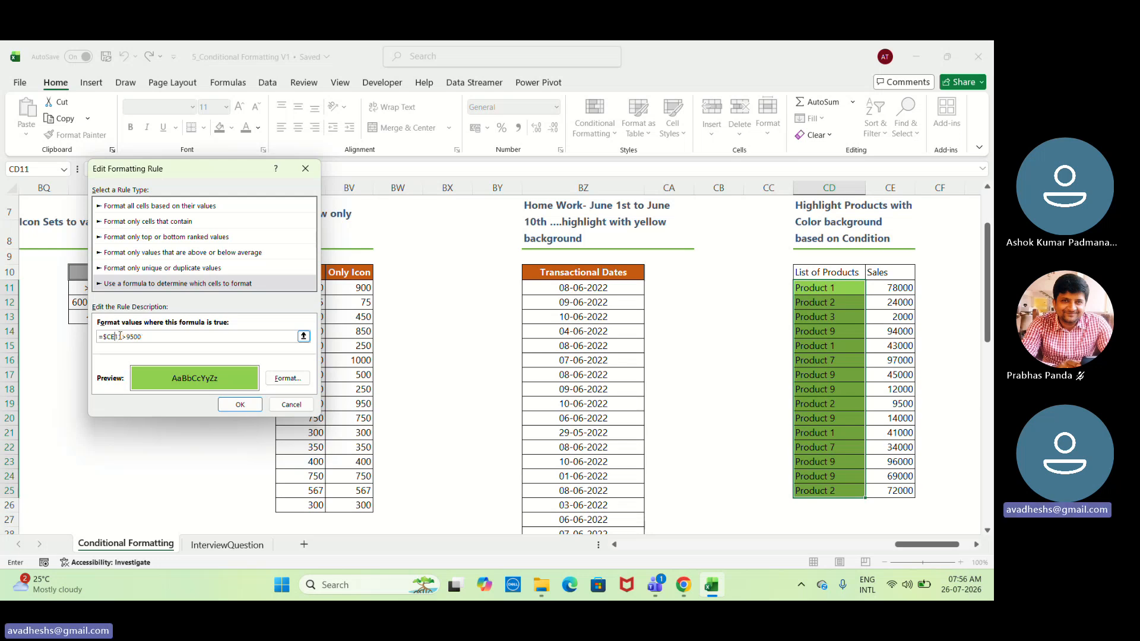
left_click(247, 407)
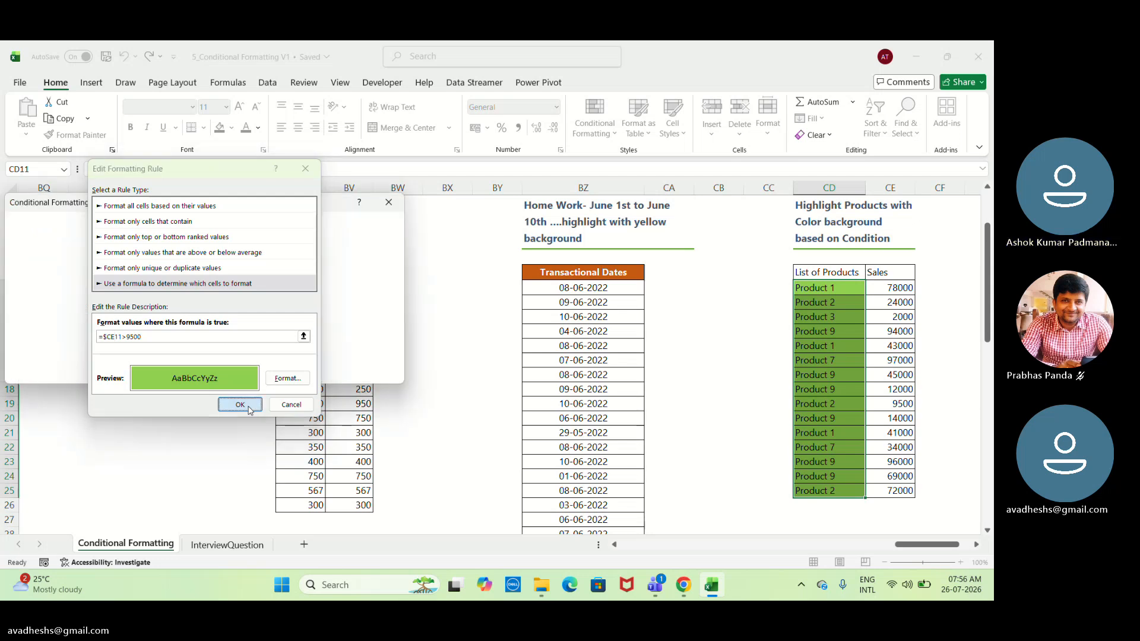
left_click(371, 372)
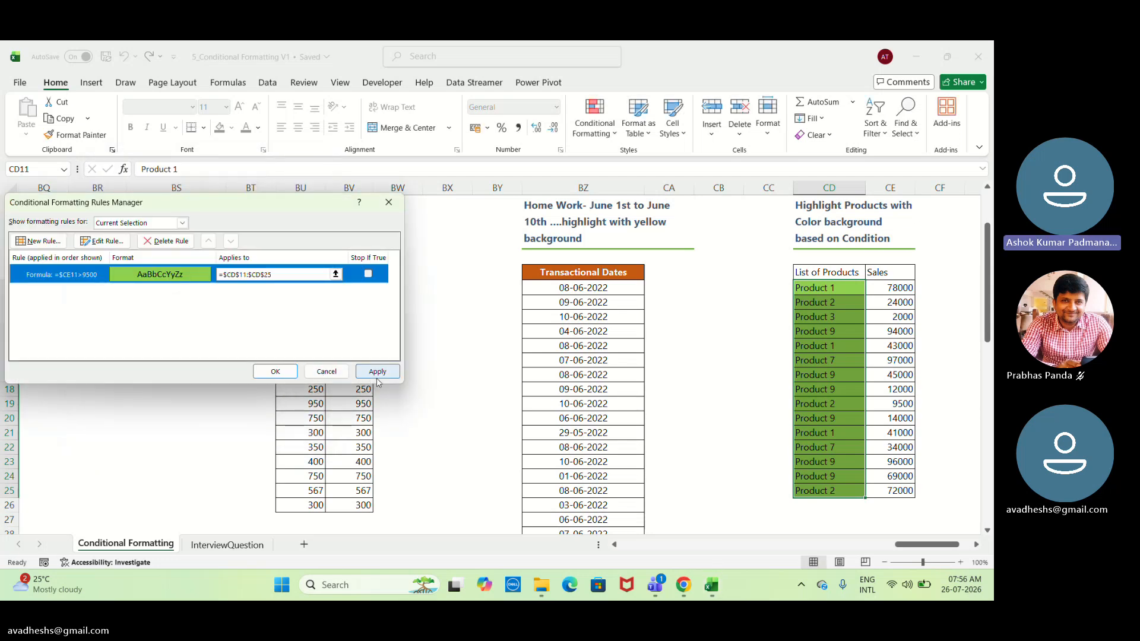
left_click(281, 373)
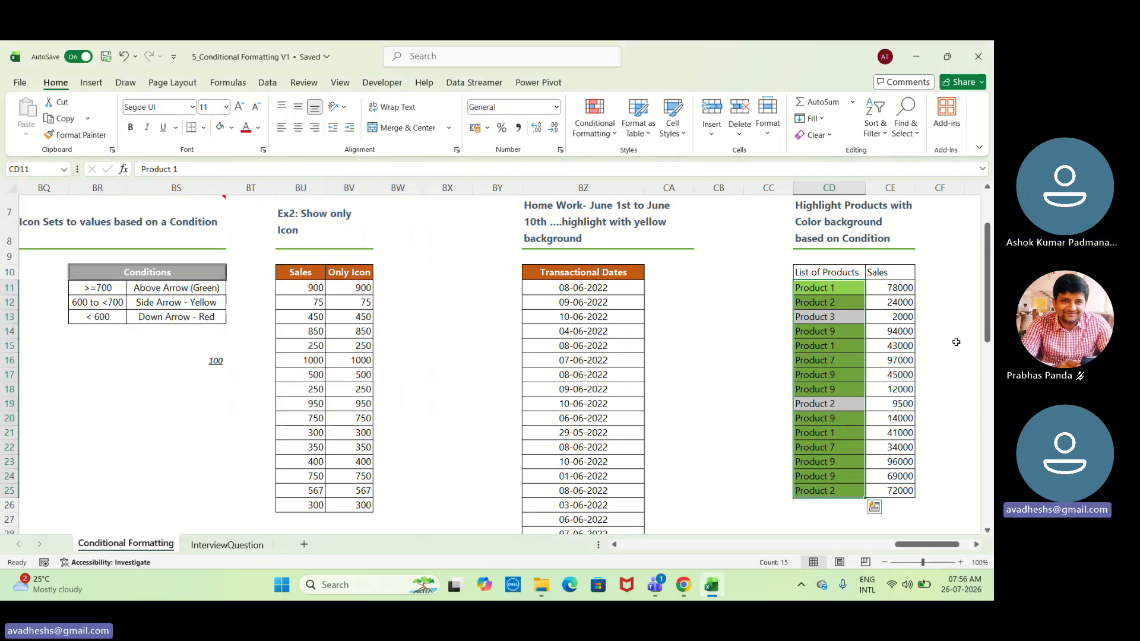
left_click(895, 333)
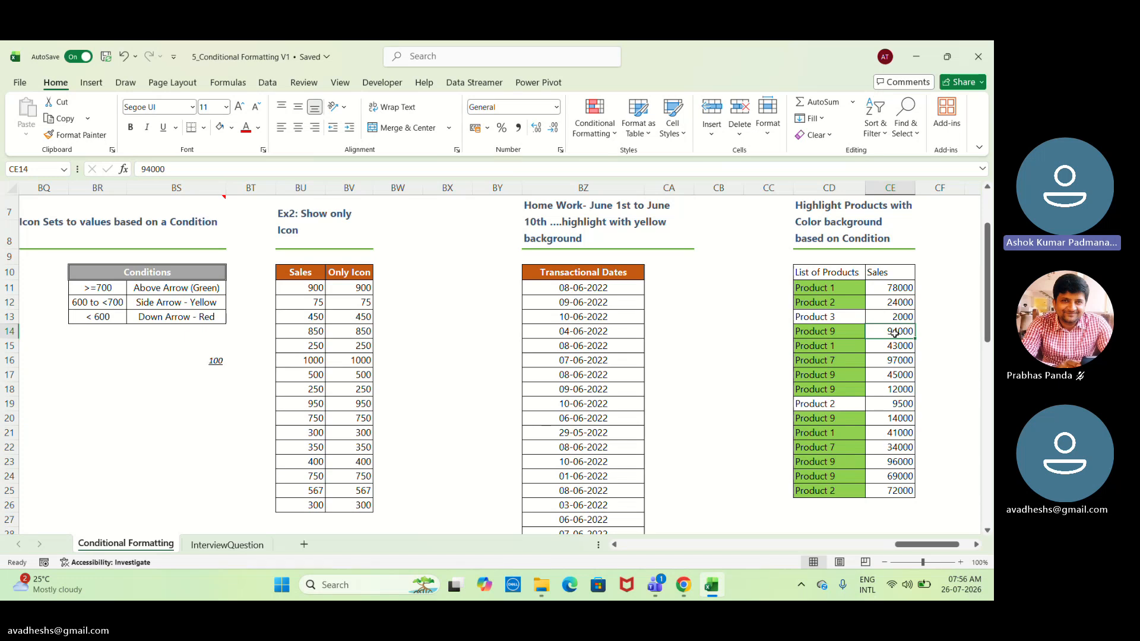
type("0000000")
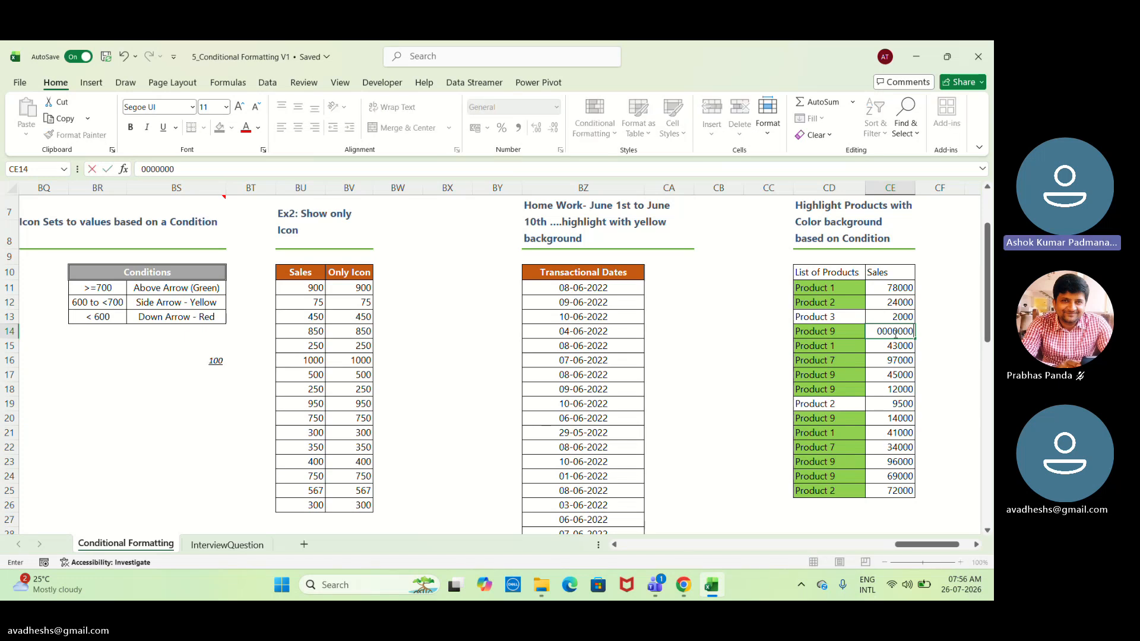
key("Escape")
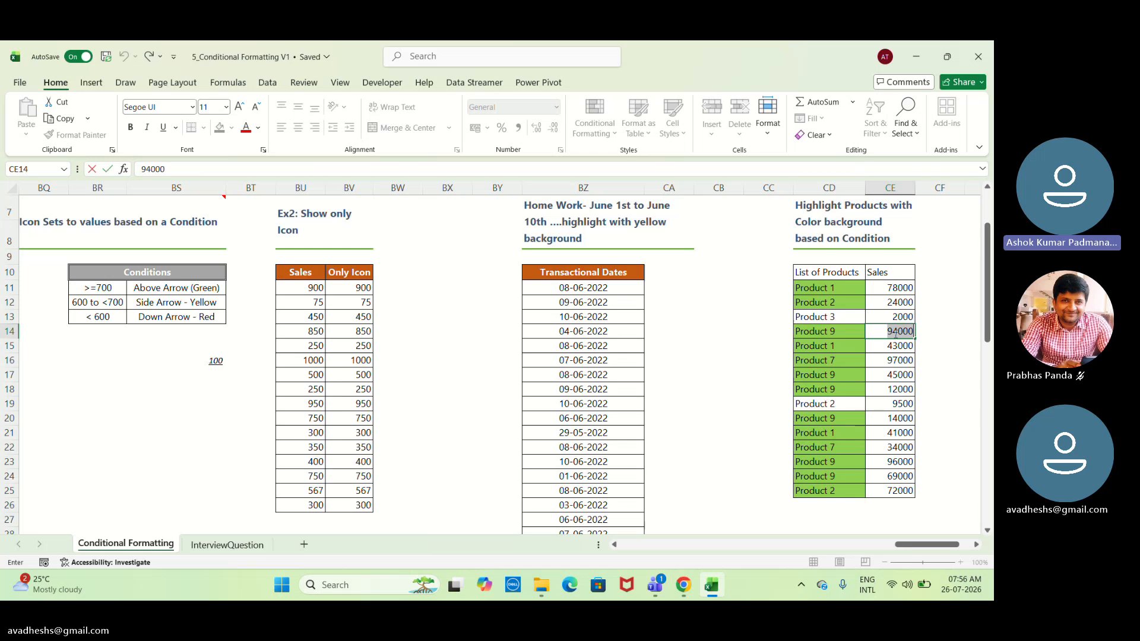
left_click(943, 305)
key("Right")
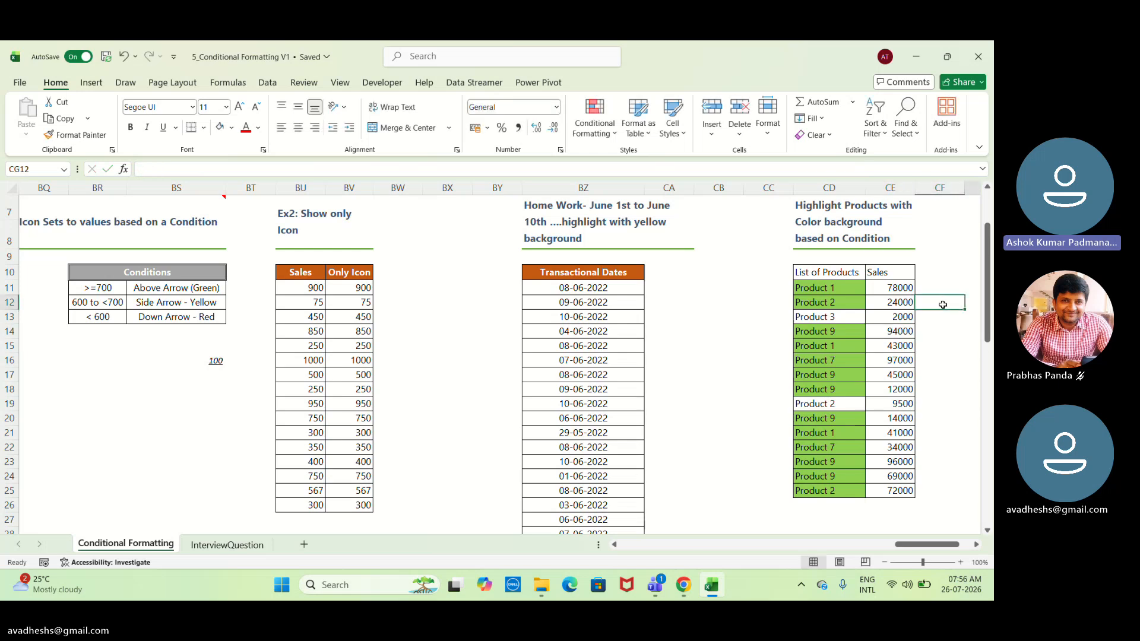
key("Right")
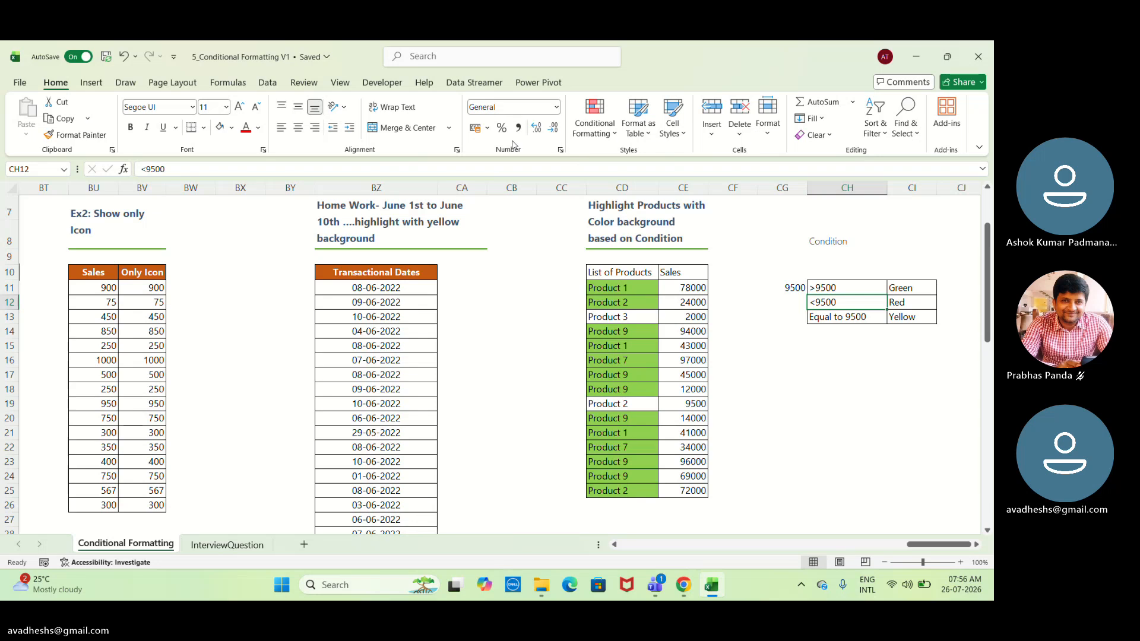
left_click(595, 124)
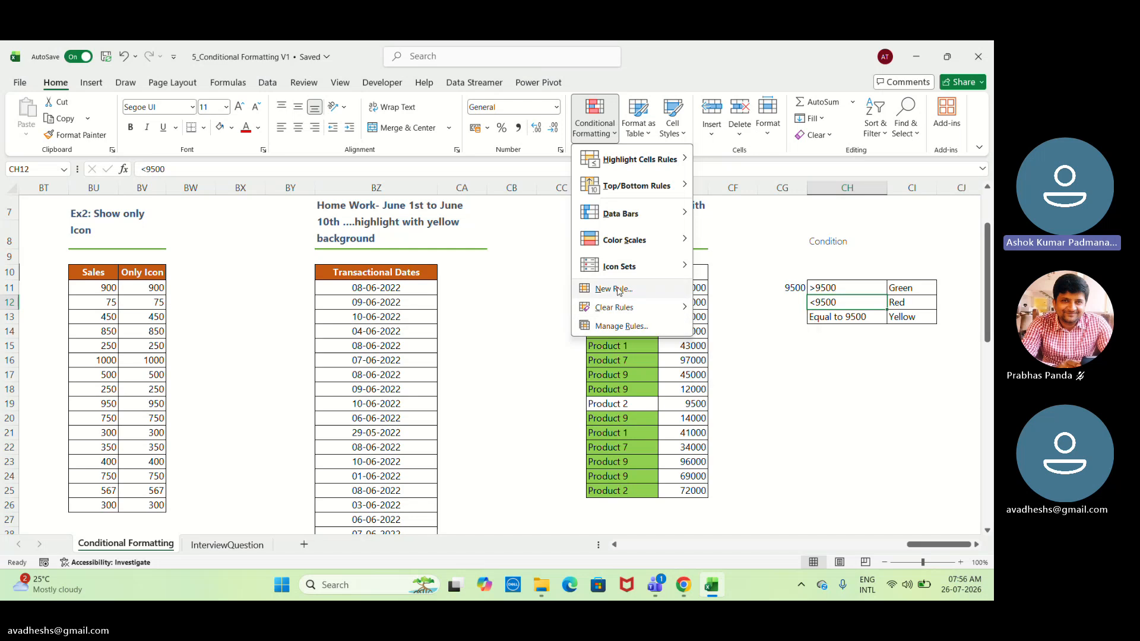
left_click(718, 296)
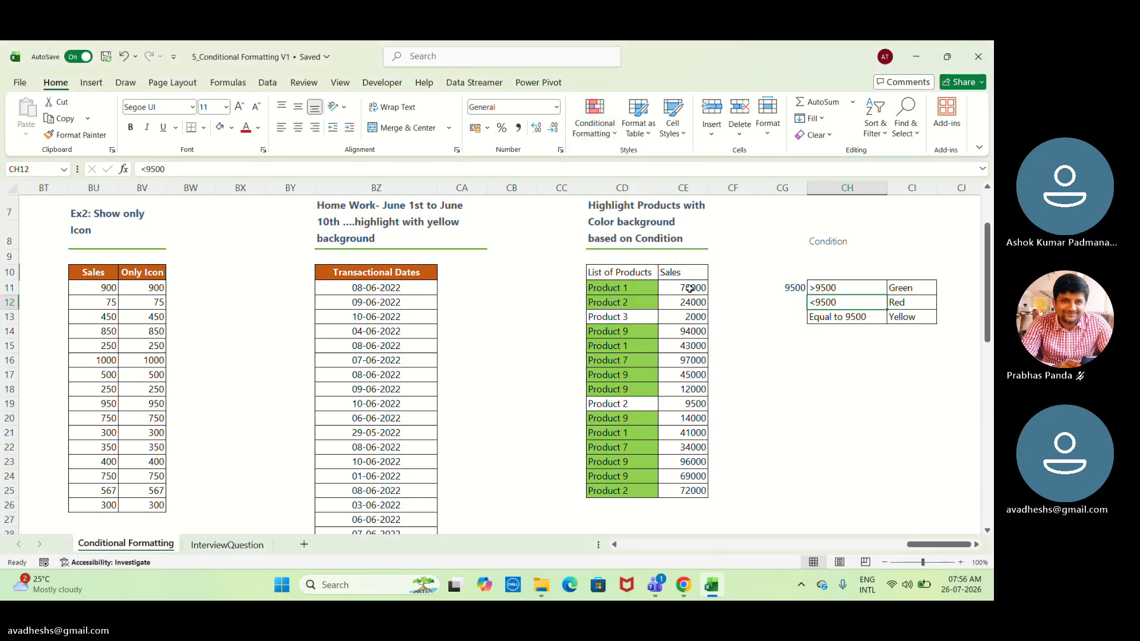
left_click_drag(690, 288, 704, 493)
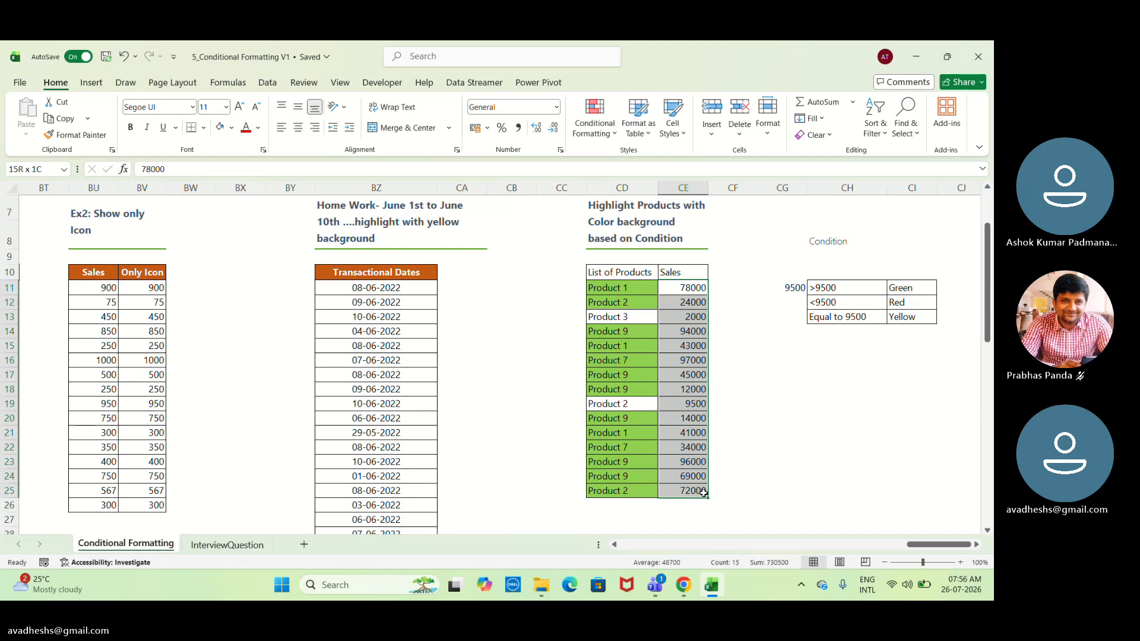
left_click(680, 288)
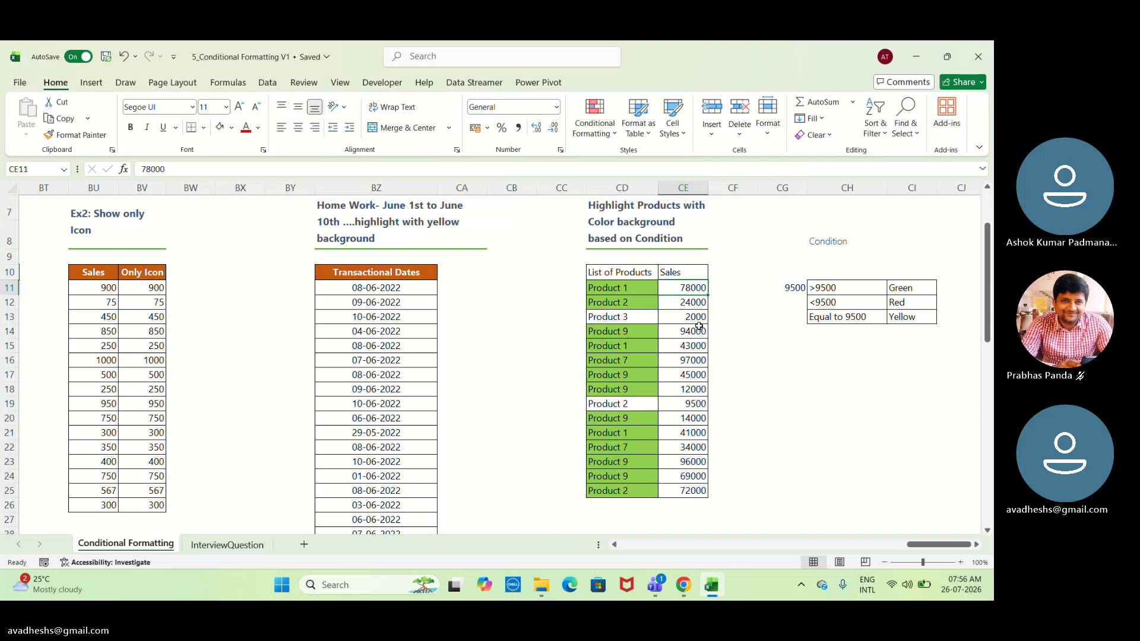
Start a new formula-based formatting rule for the products in CD11:CD25 with the formula =$CE11<9500, locking only the column.
left_click(622, 290)
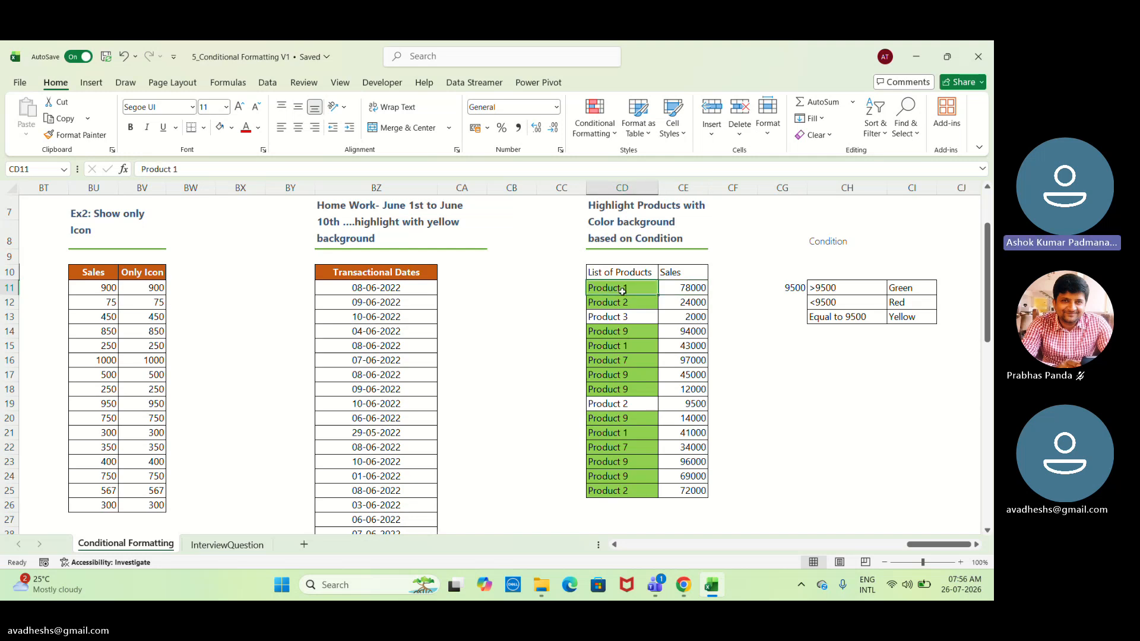
left_click_drag(622, 291, 636, 492)
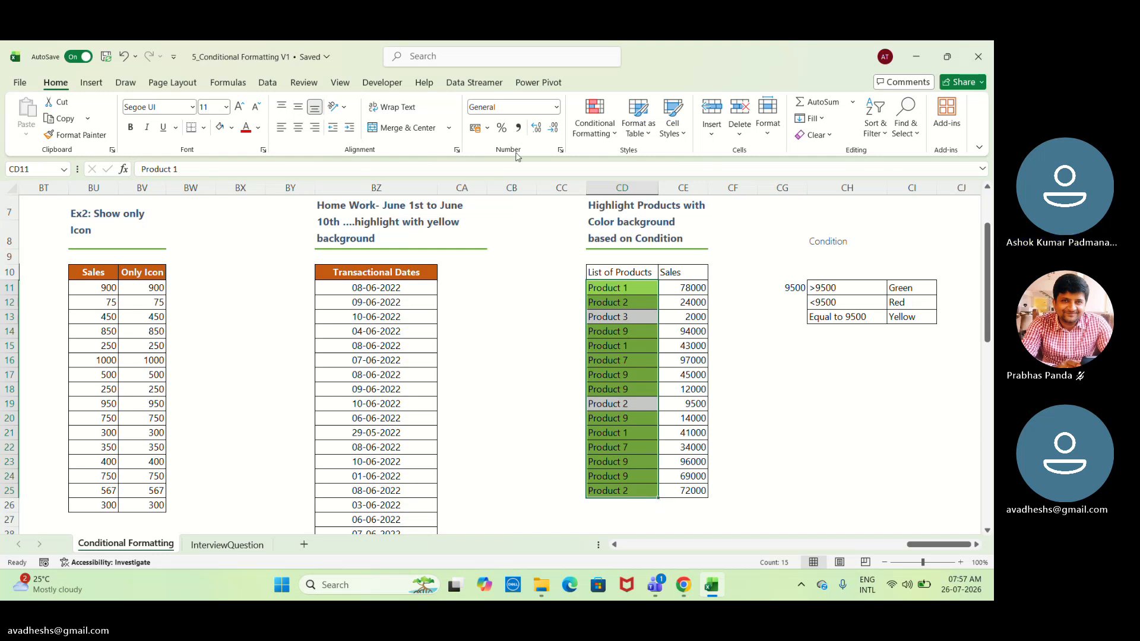
left_click(594, 122)
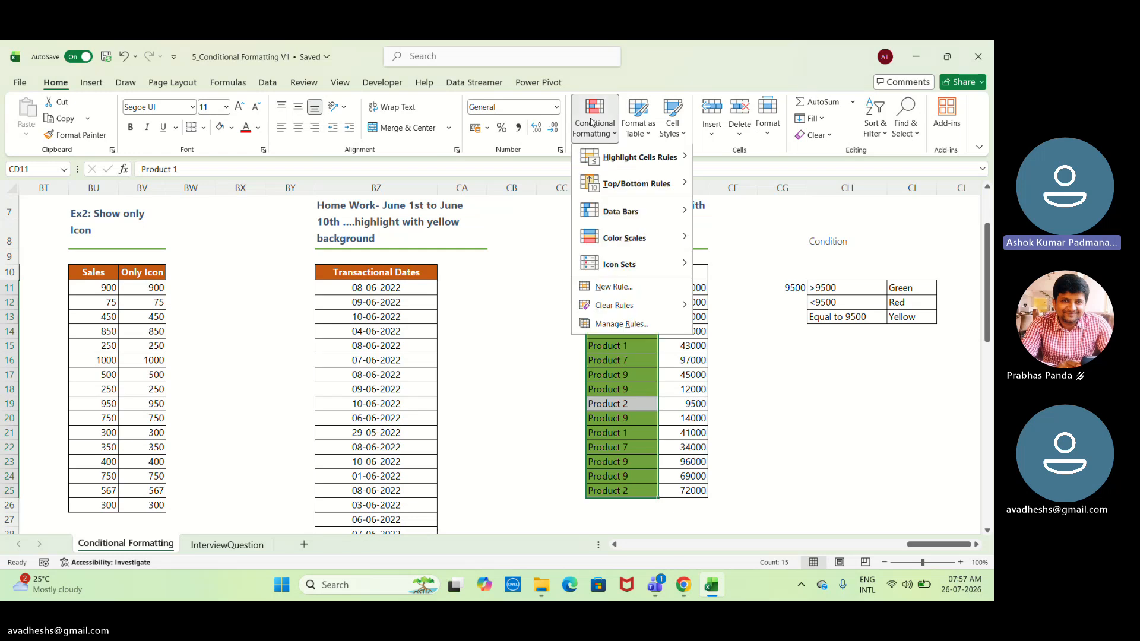
left_click(618, 289)
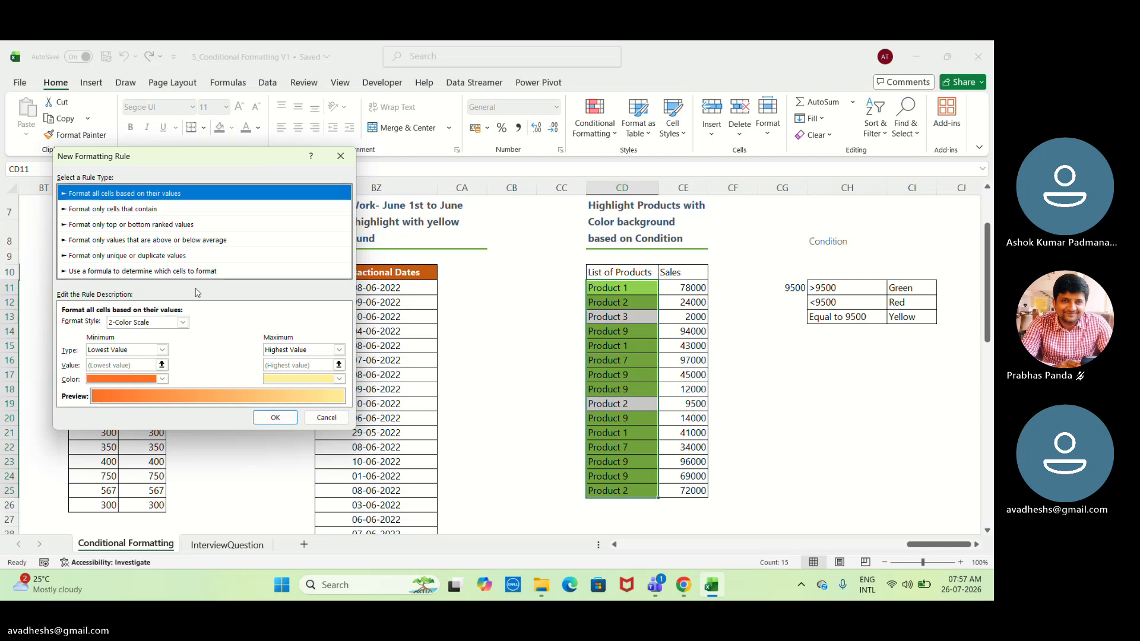
left_click(185, 272)
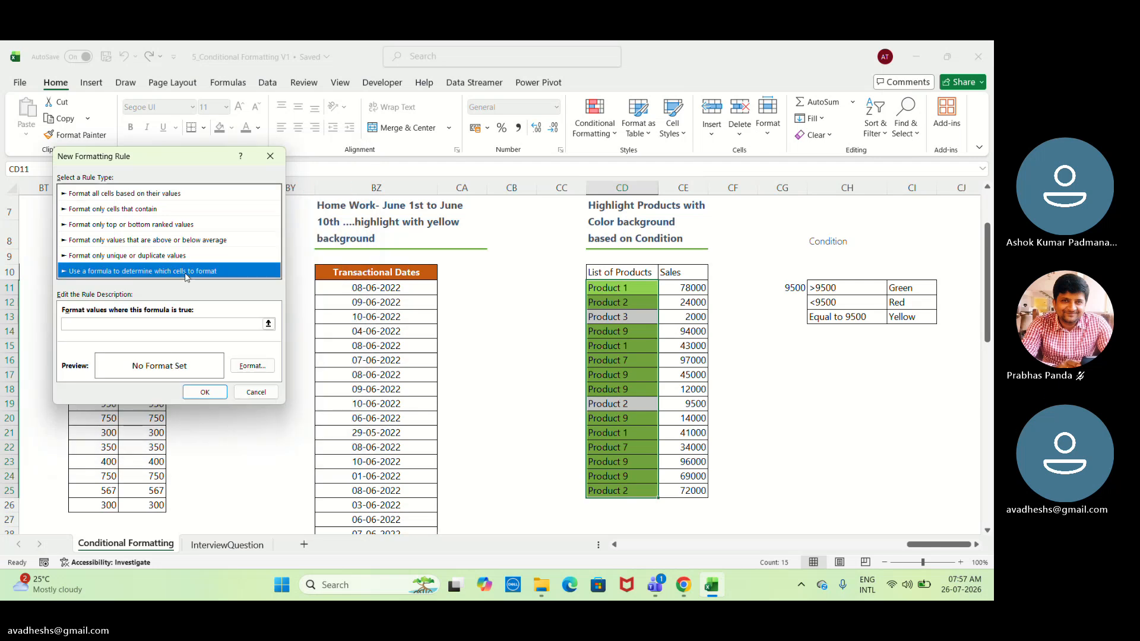
left_click(229, 323)
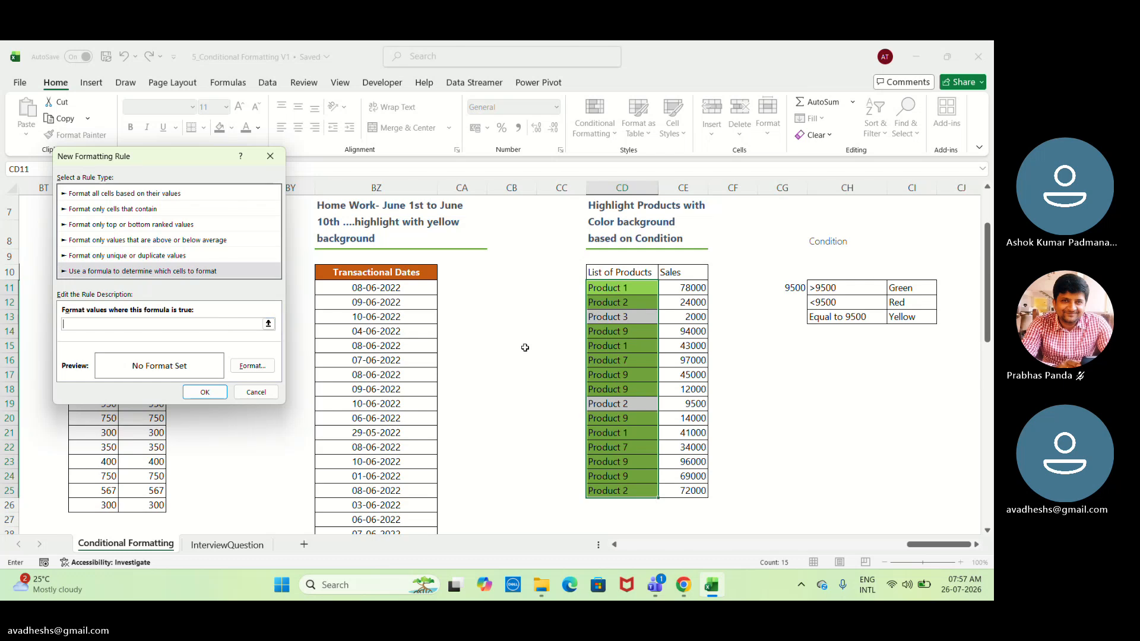
left_click(679, 288)
type("<9500")
left_click(72, 325)
key("BackSpace")
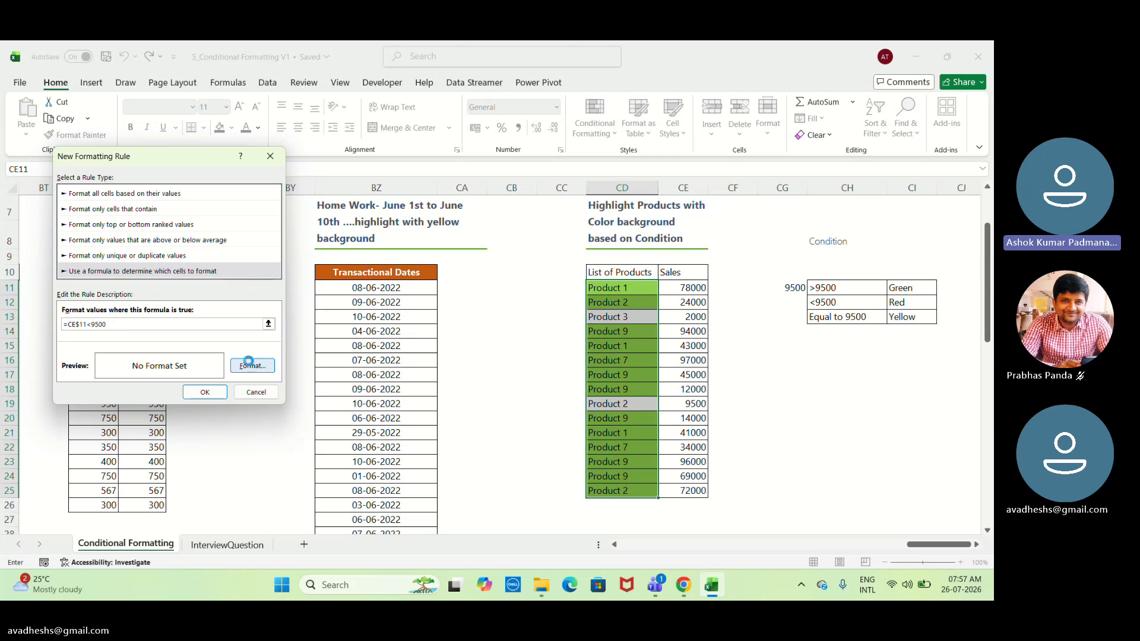
type("$")
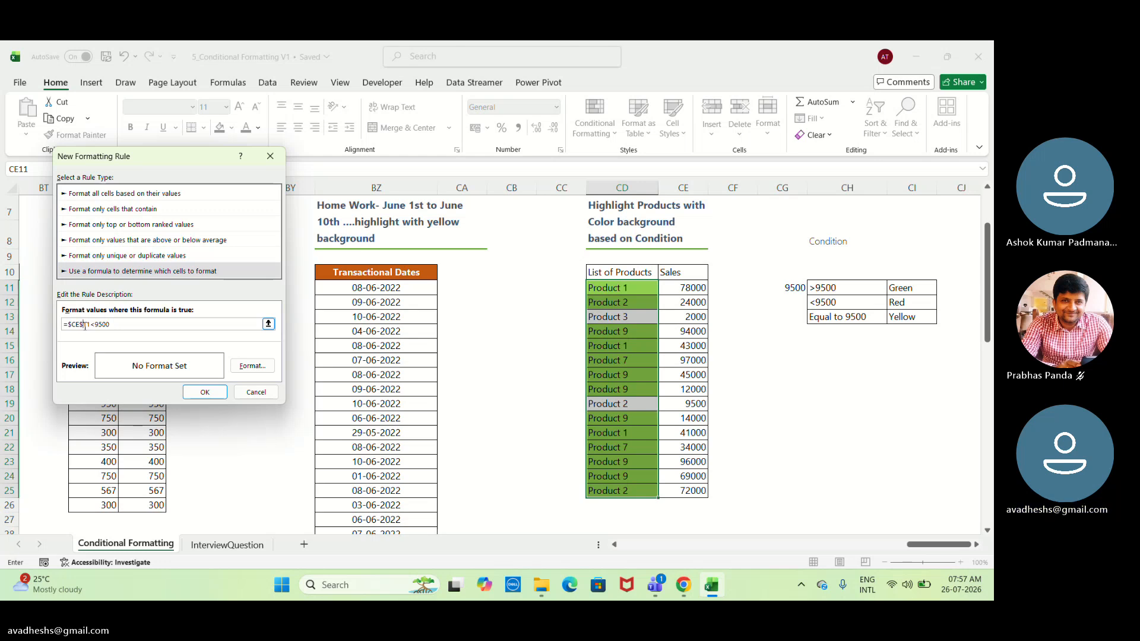
key("BackSpace")
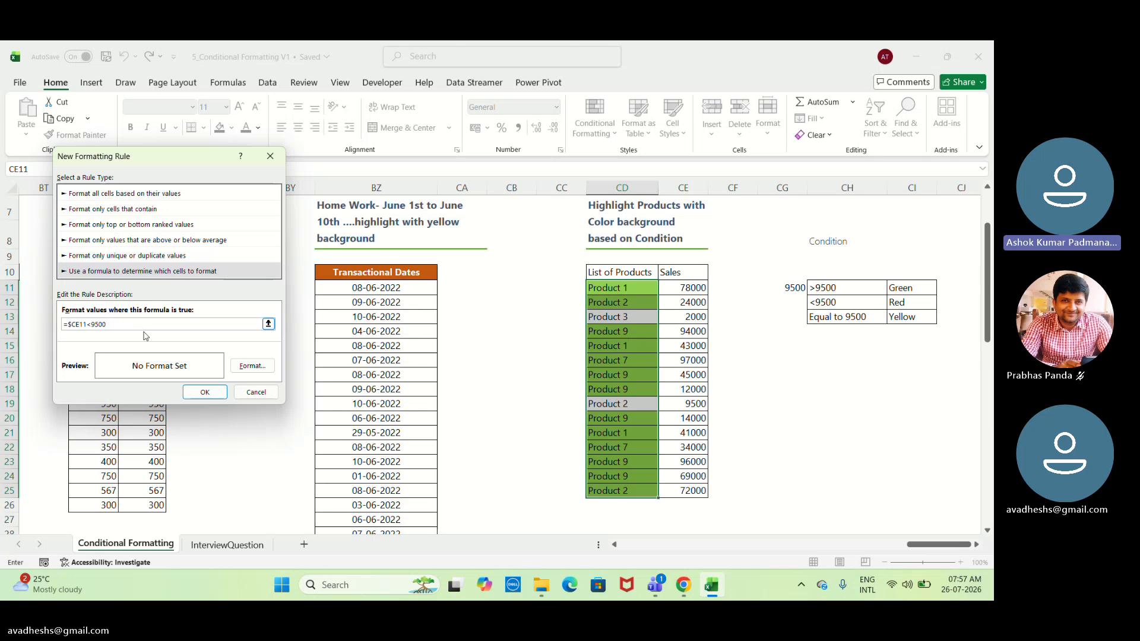
Give the new =$CE11<9500 rule a red background fill and apply it to the products.
left_click(258, 371)
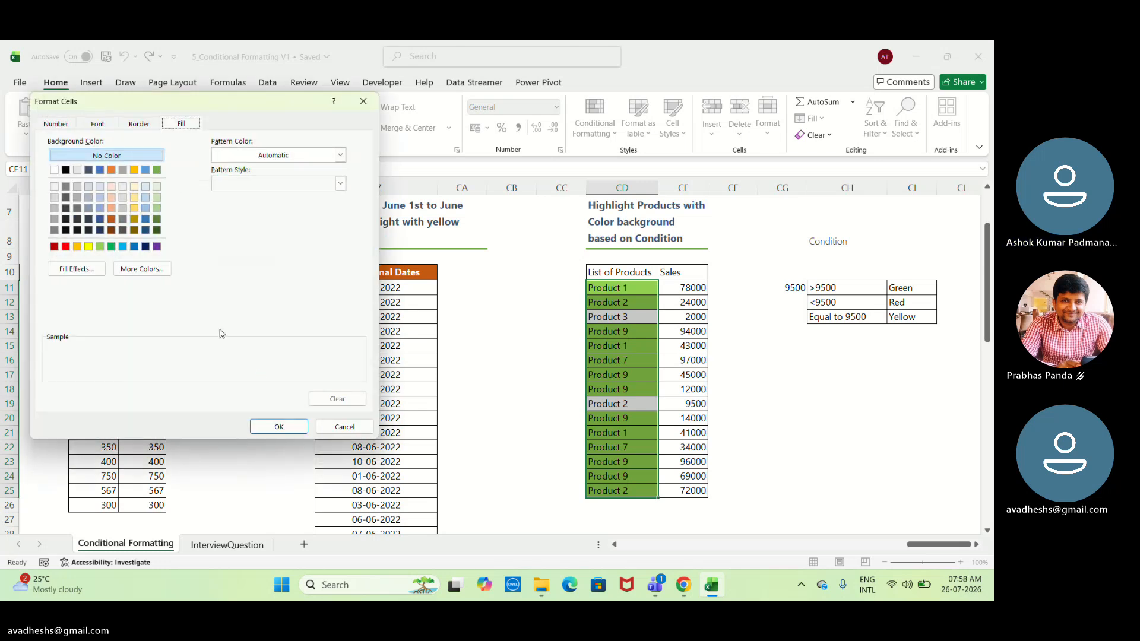
left_click(65, 247)
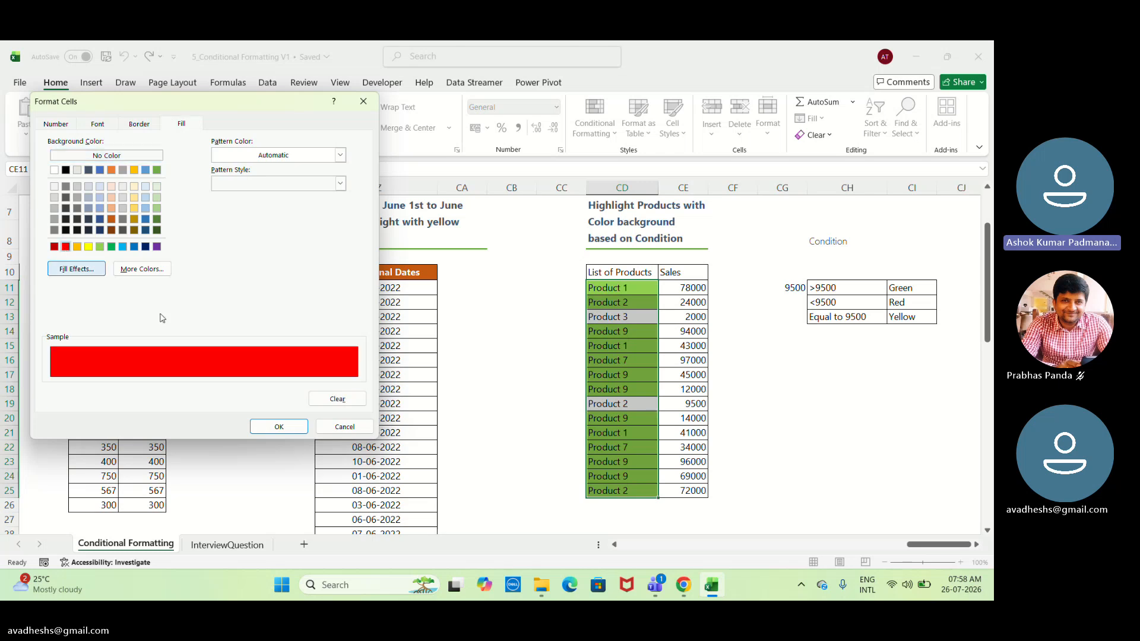
left_click(293, 427)
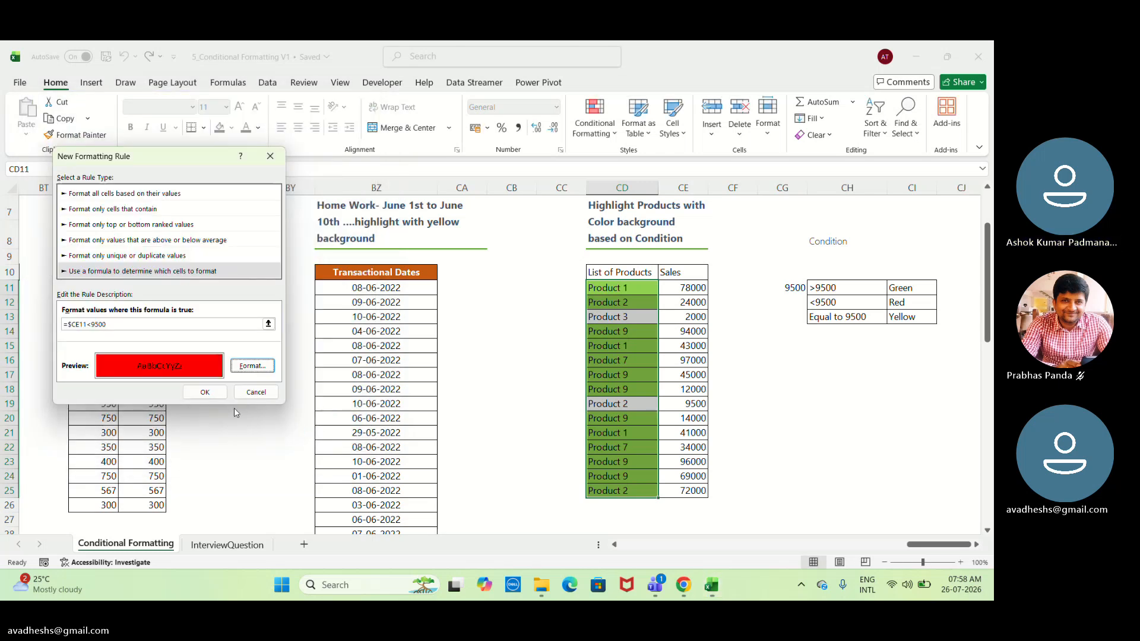
left_click(217, 397)
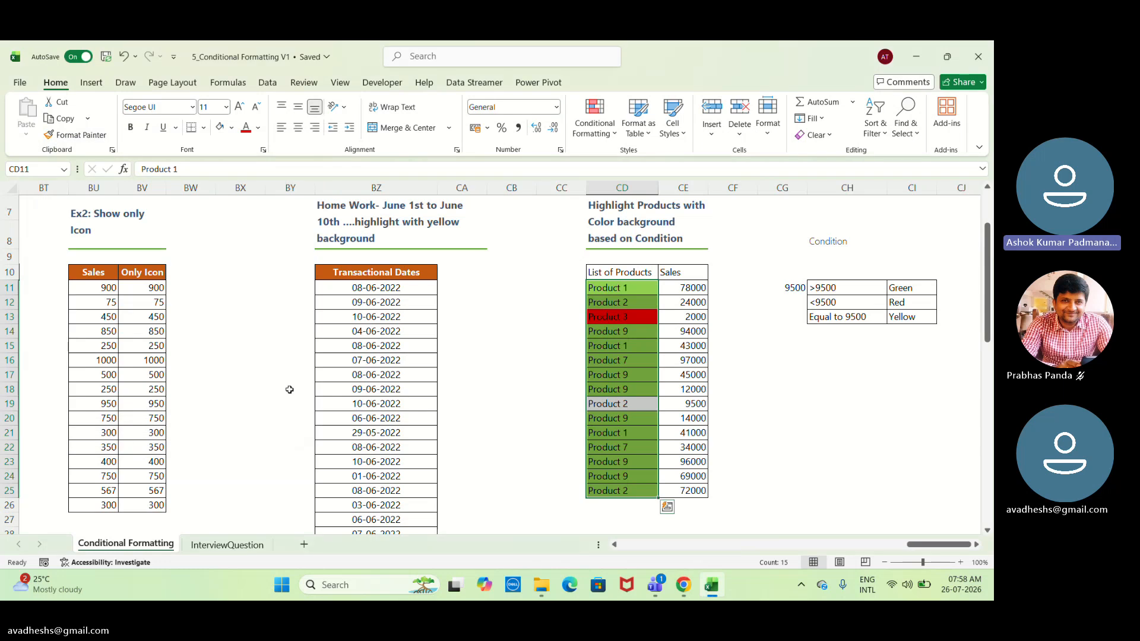
left_click(729, 387)
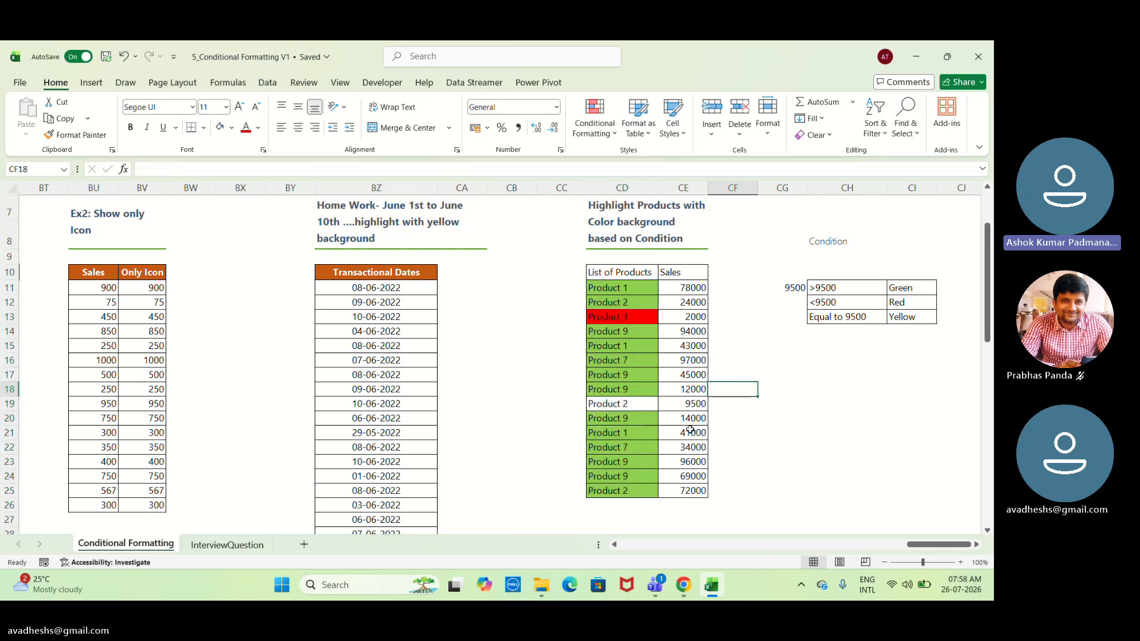
Select the products in CD11:CD25.
left_click(620, 286)
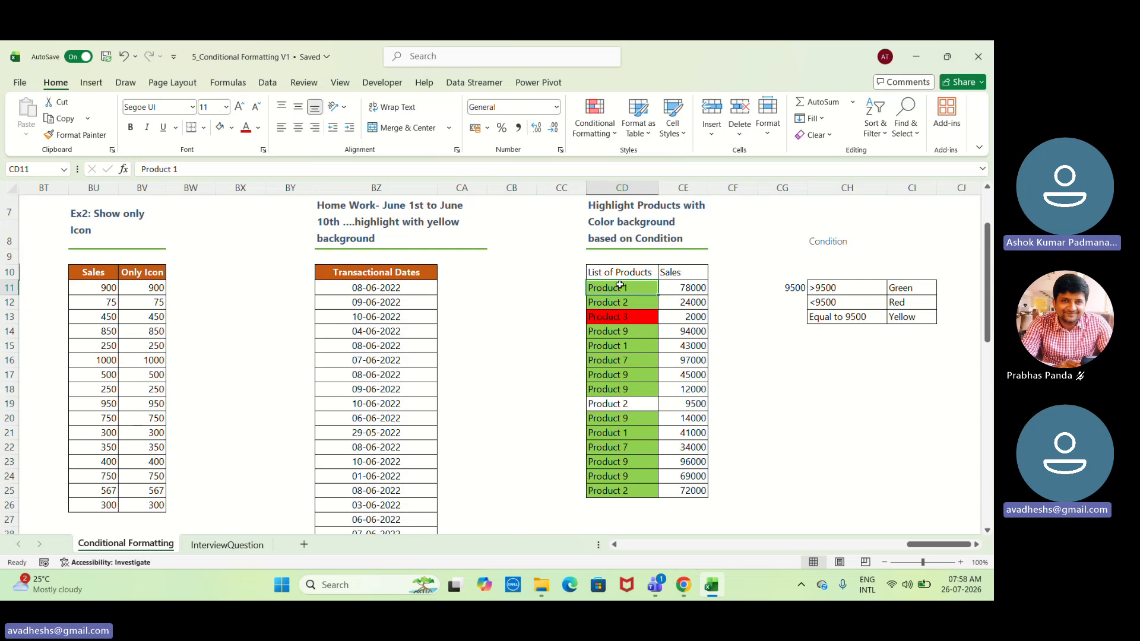
left_click_drag(620, 286, 650, 498)
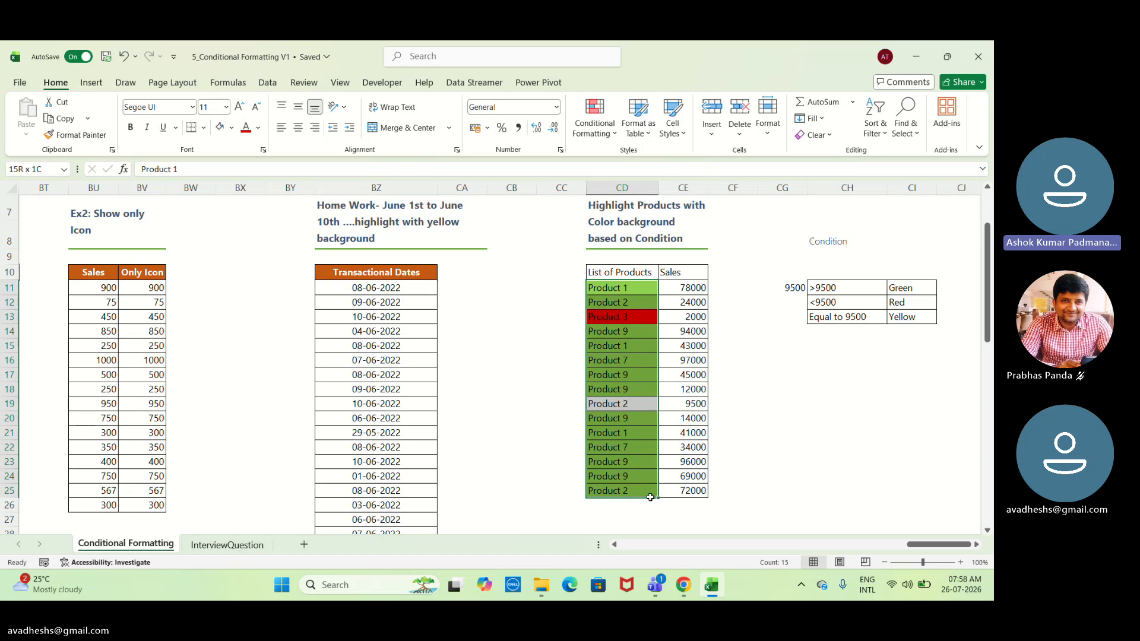
left_click_drag(651, 497, 652, 498)
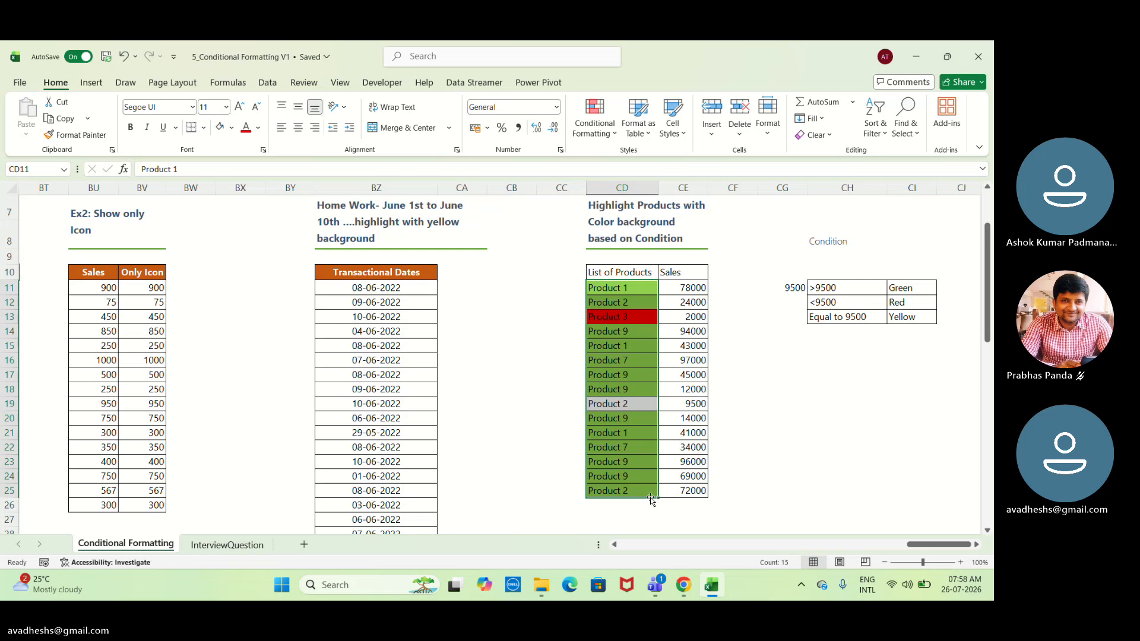
left_click(594, 117)
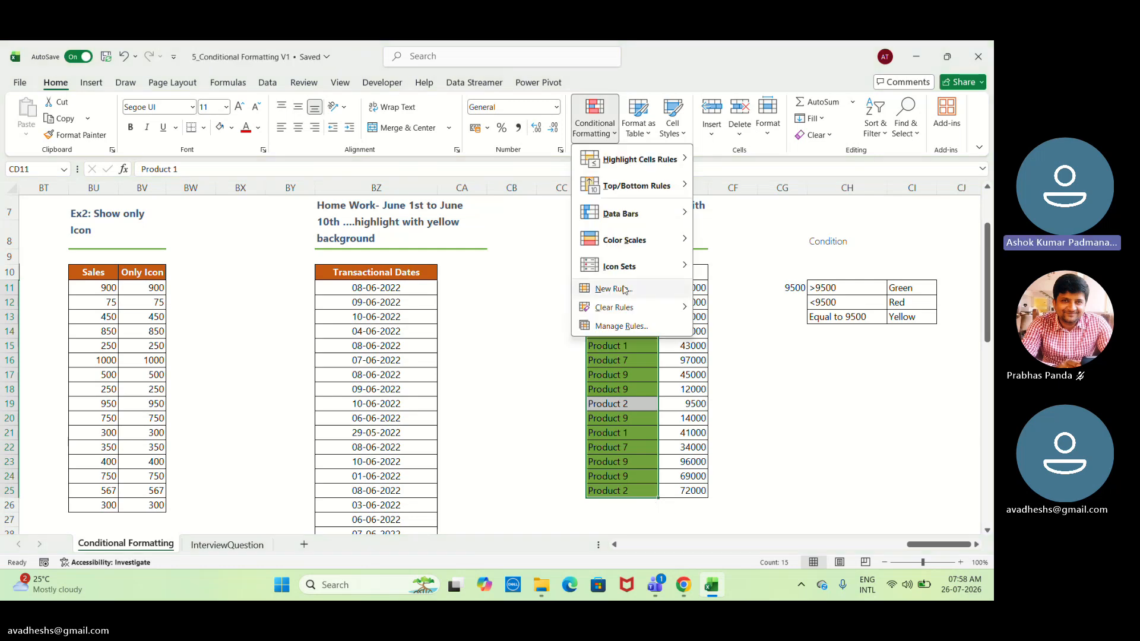
left_click(614, 289)
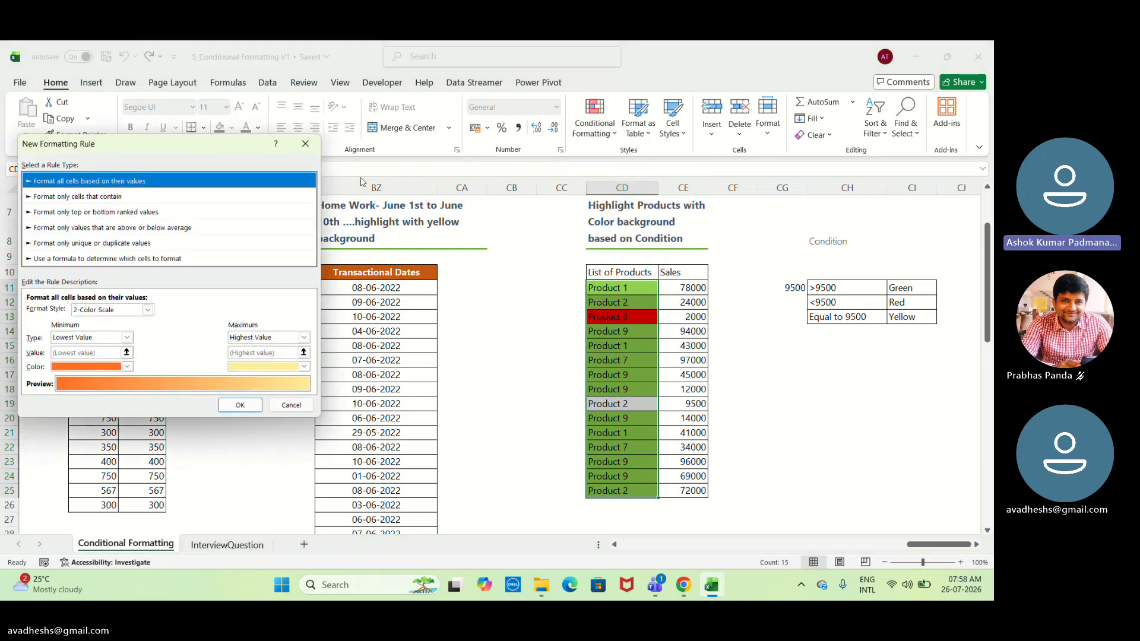
left_click(306, 144)
Edit the existing =$CE11<9500 rule to use a white font colour and apply the change to the products.
left_click(594, 119)
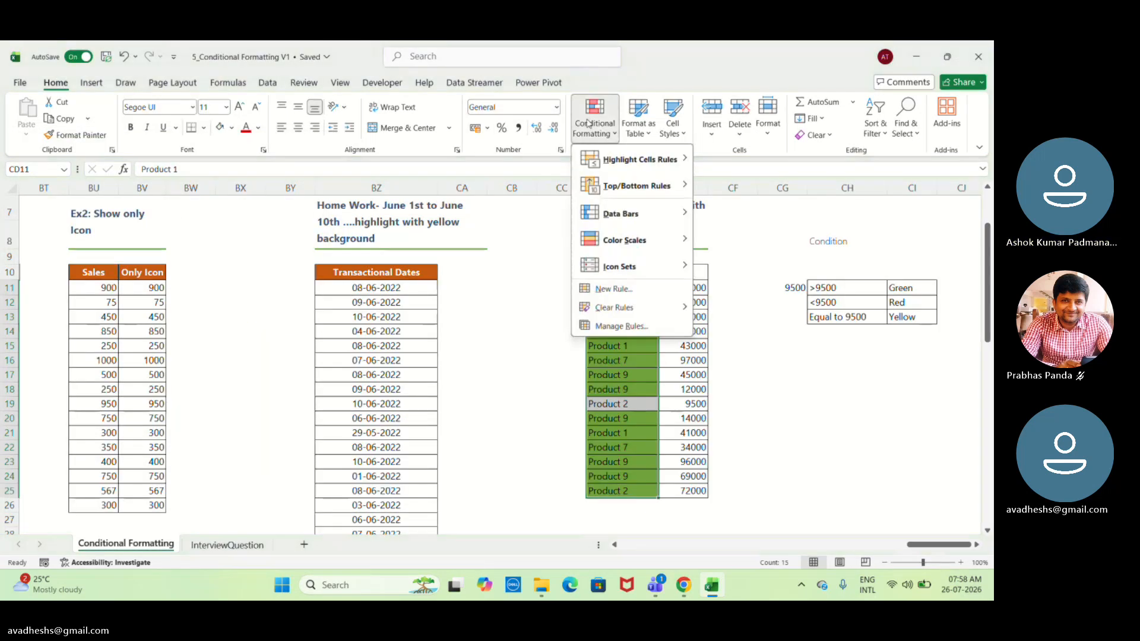
left_click(633, 324)
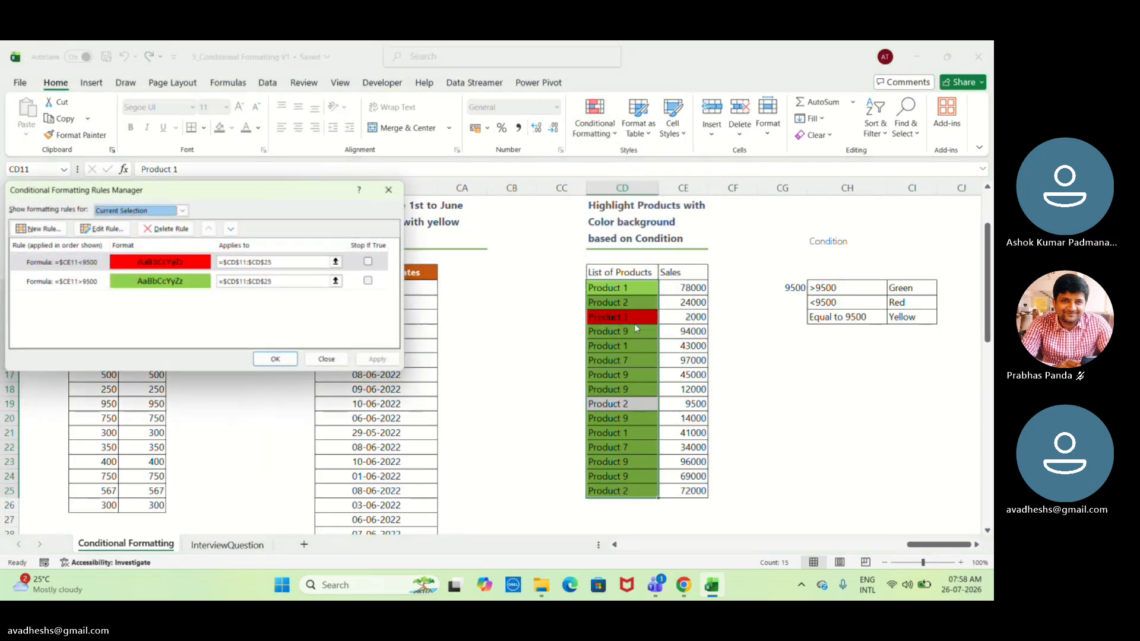
left_click(101, 229)
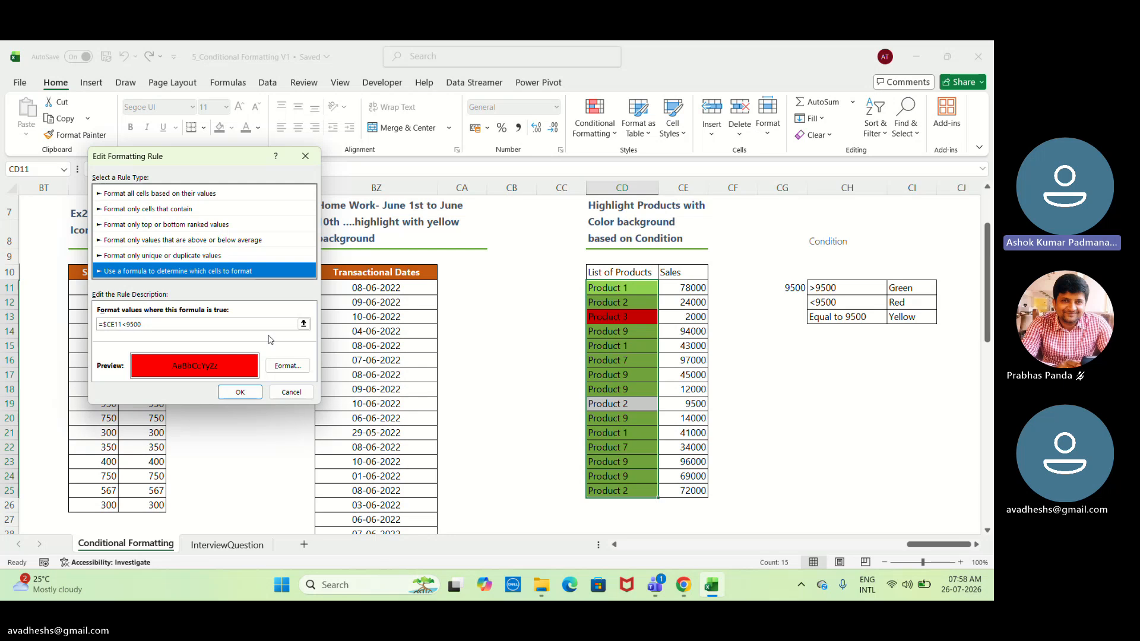
left_click(289, 368)
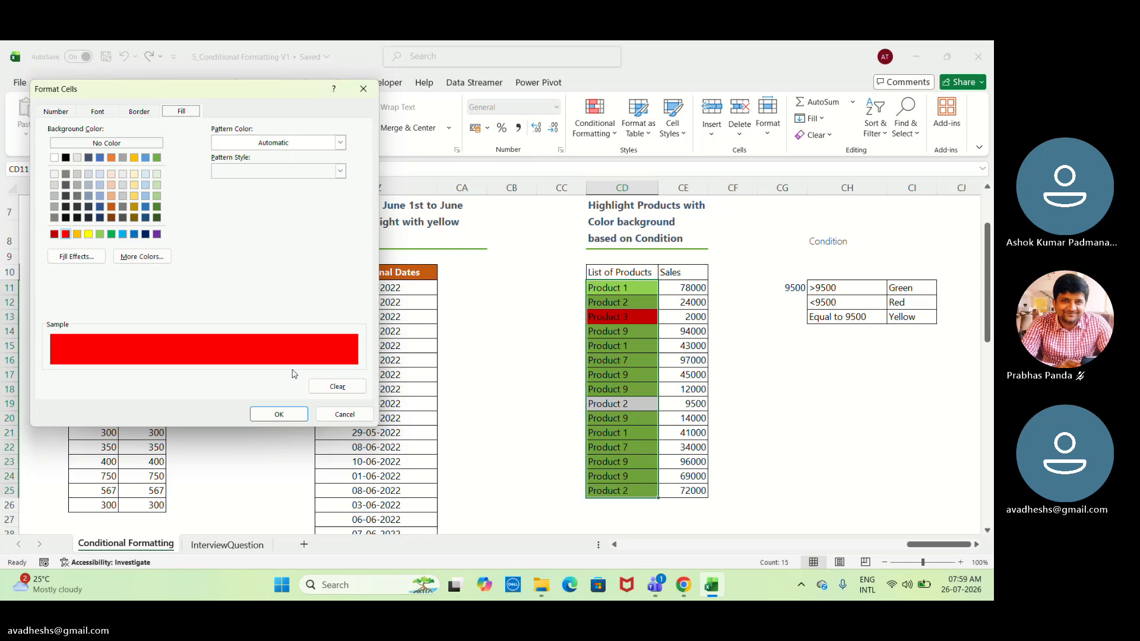
left_click(99, 117)
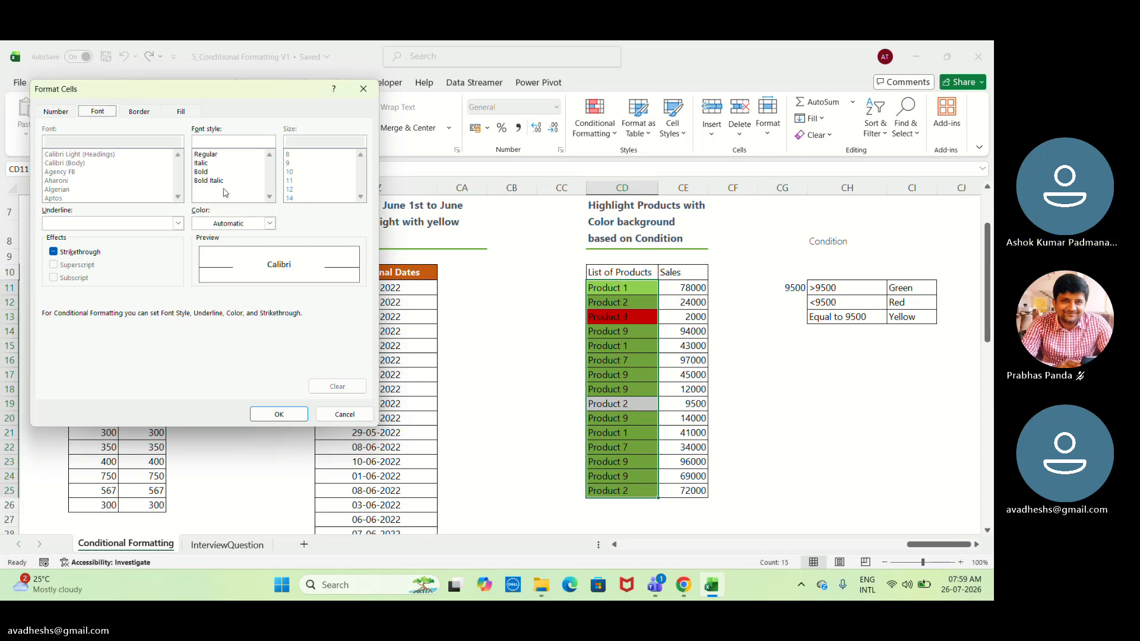
left_click(270, 224)
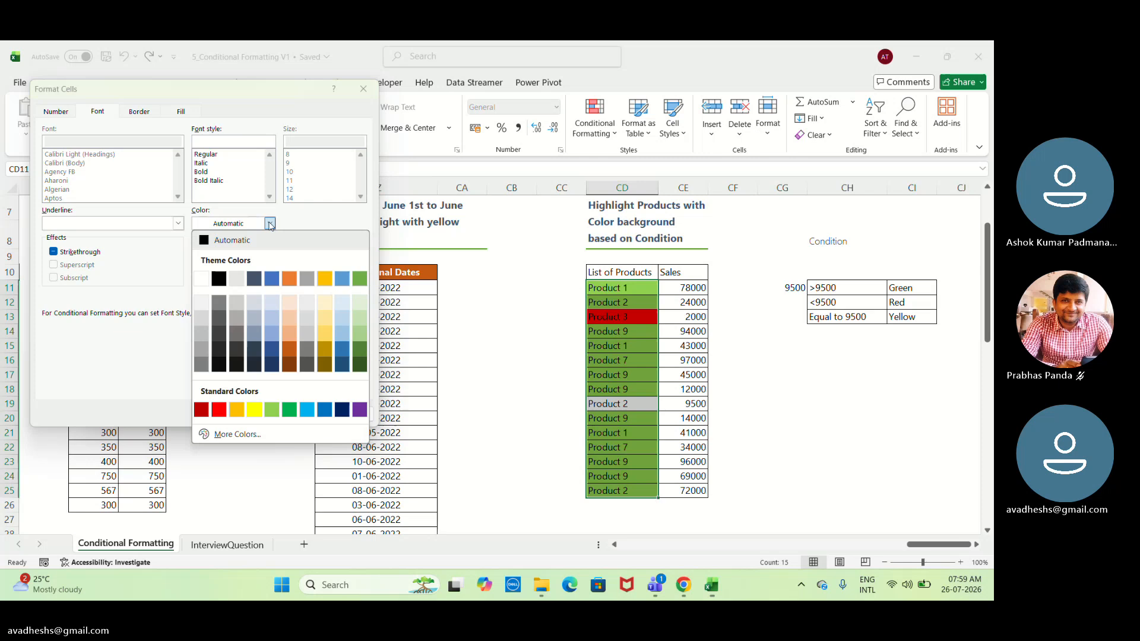
left_click(203, 279)
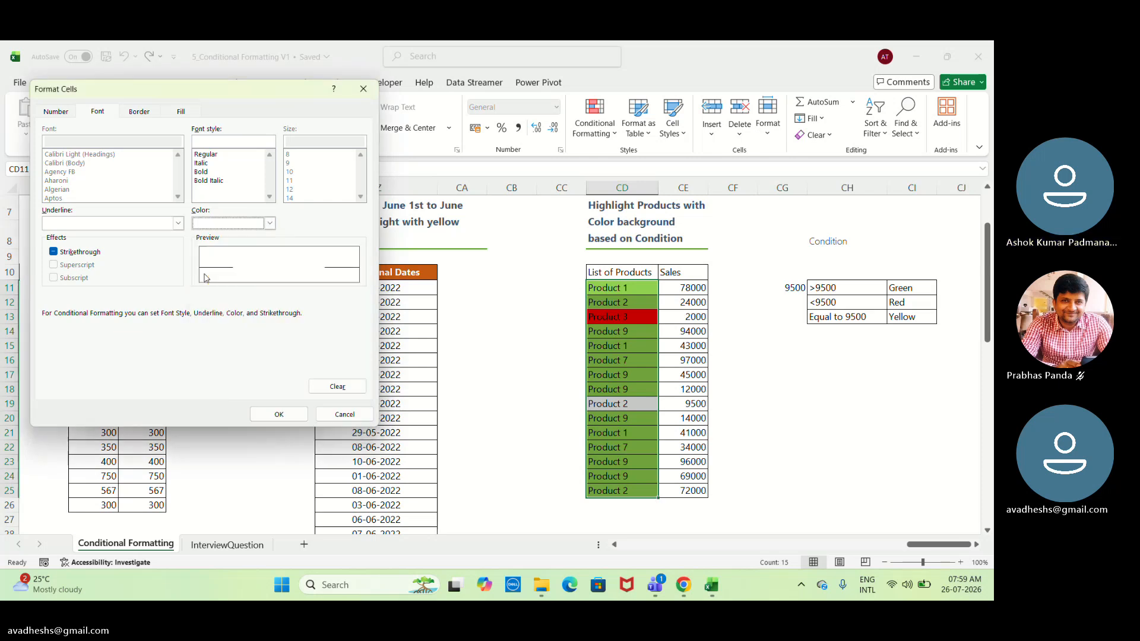
left_click(291, 413)
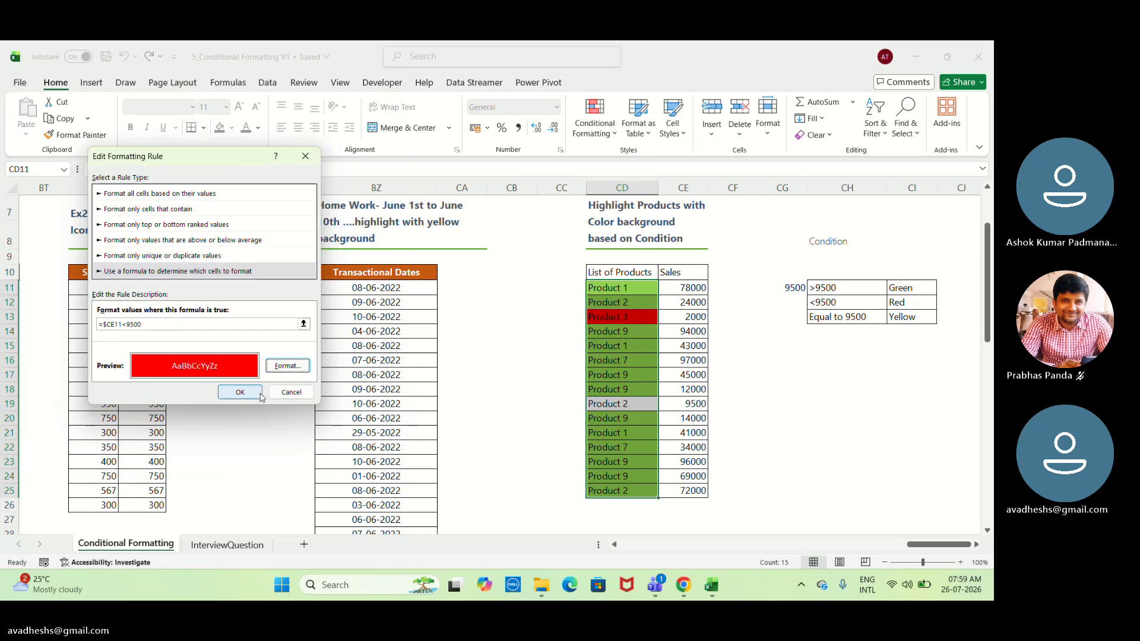
left_click(240, 392)
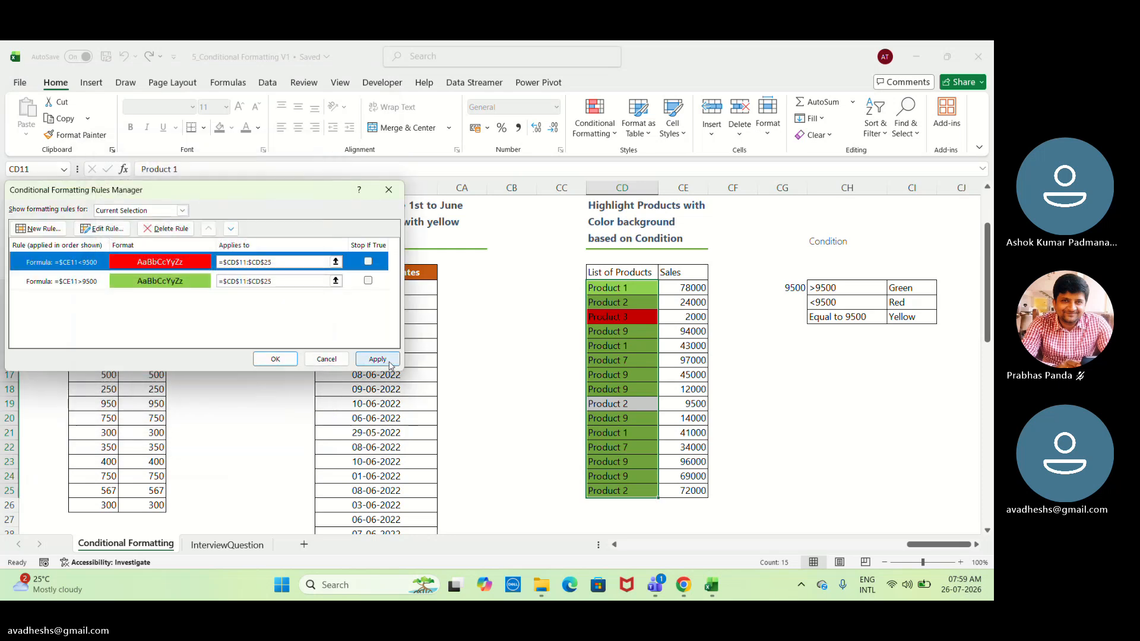
left_click(378, 360)
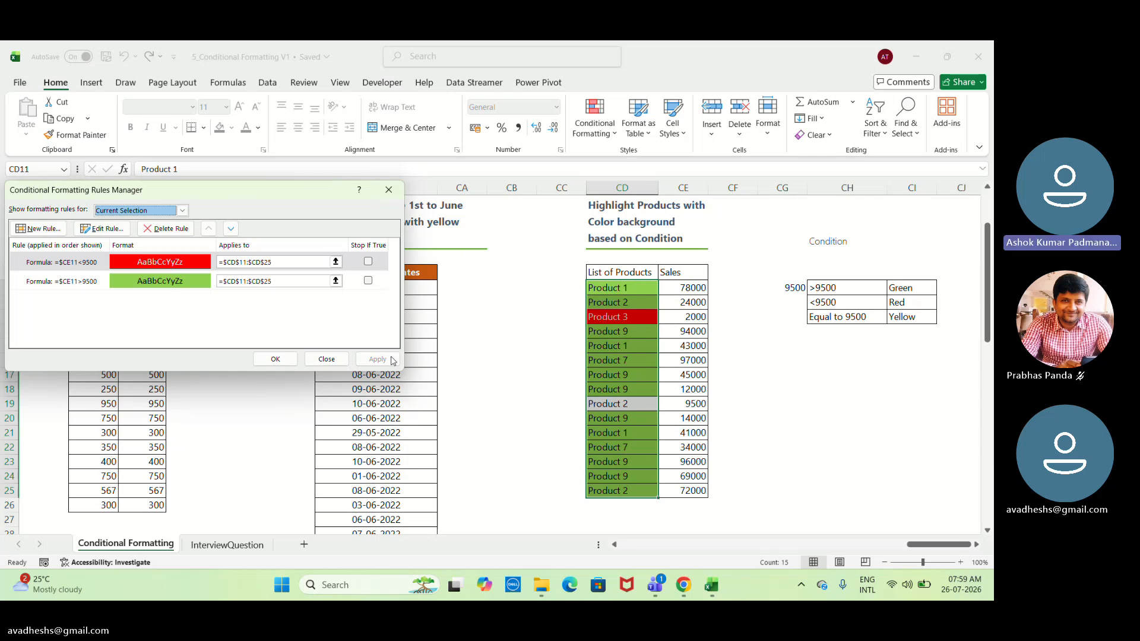
left_click(289, 358)
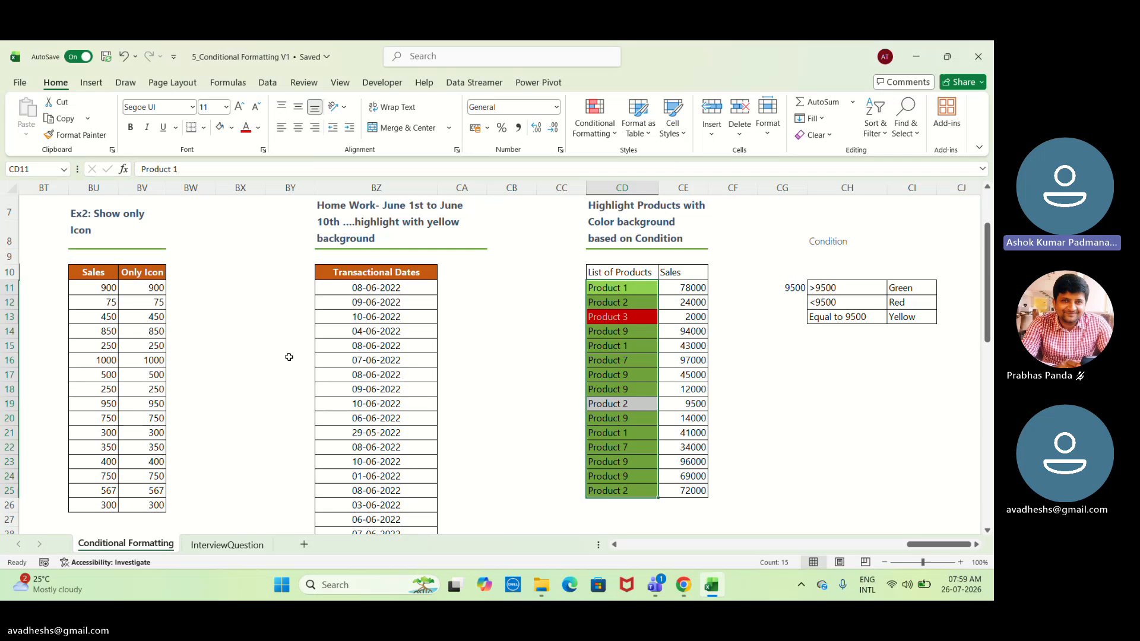
left_click(609, 338)
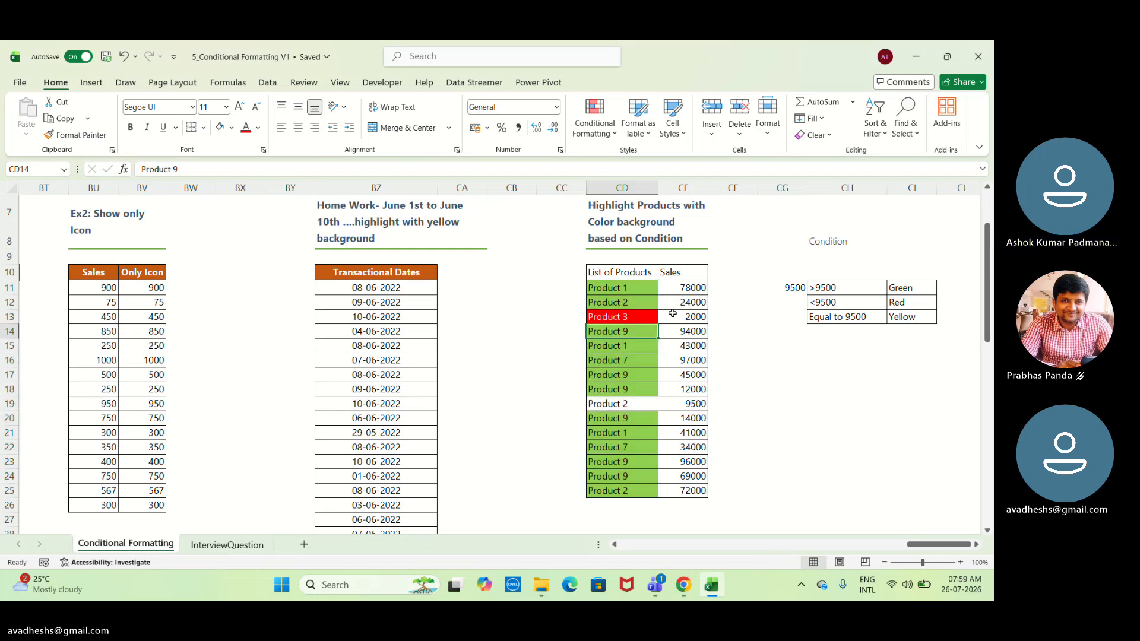
Start a new formula-based formatting rule for CD11:CD25 with the formula =$CD11=9500, locking only the column.
left_click(631, 287)
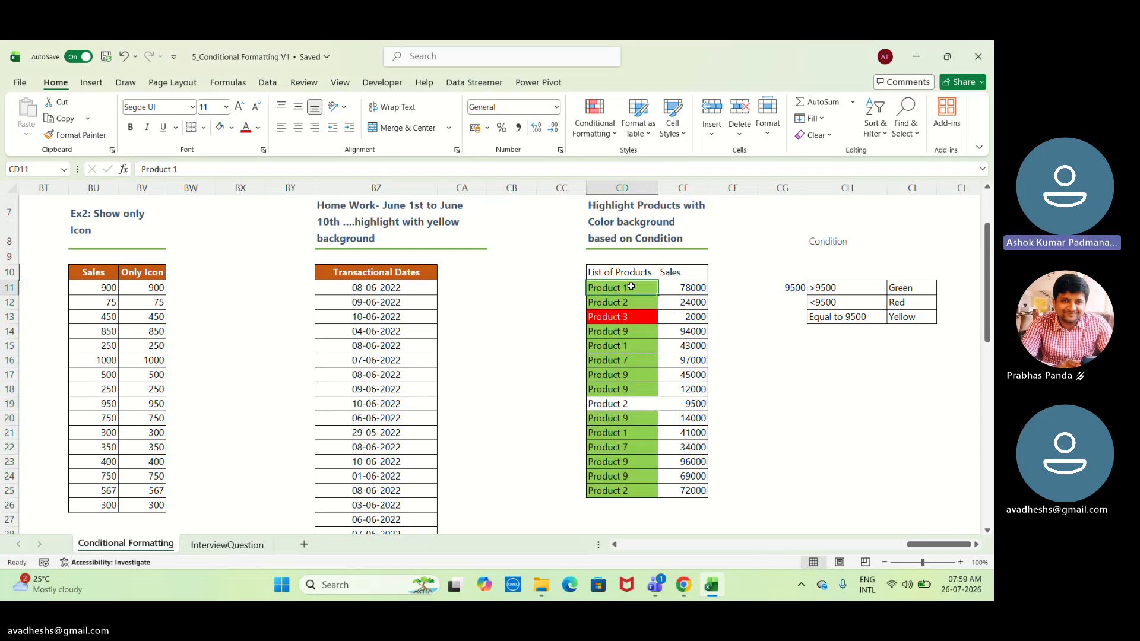
left_click_drag(632, 287, 641, 488)
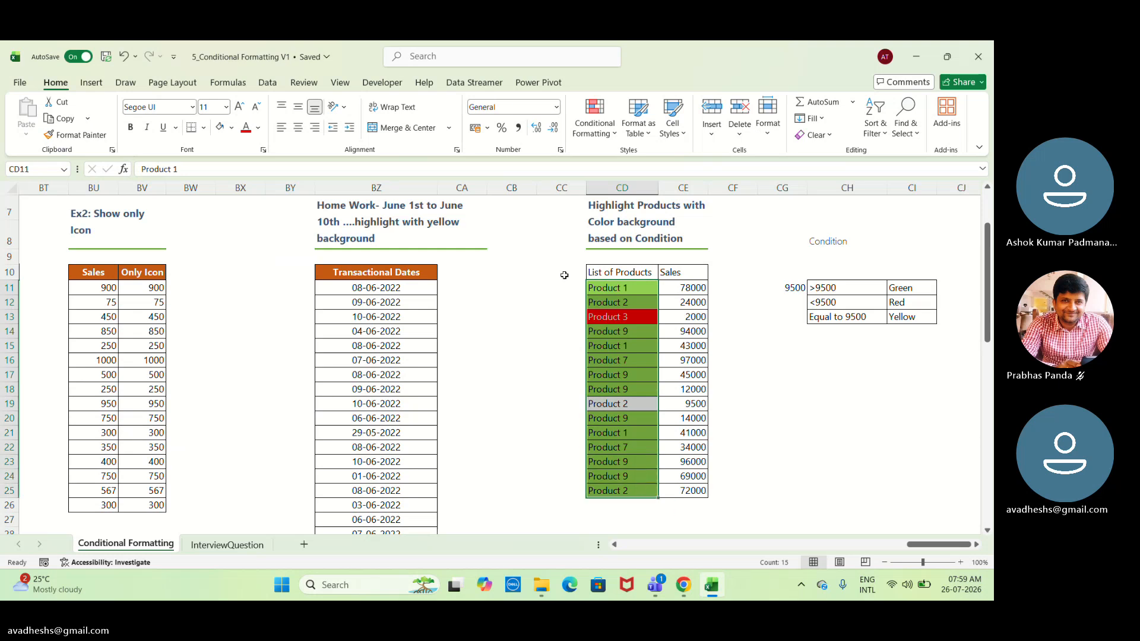
left_click(589, 122)
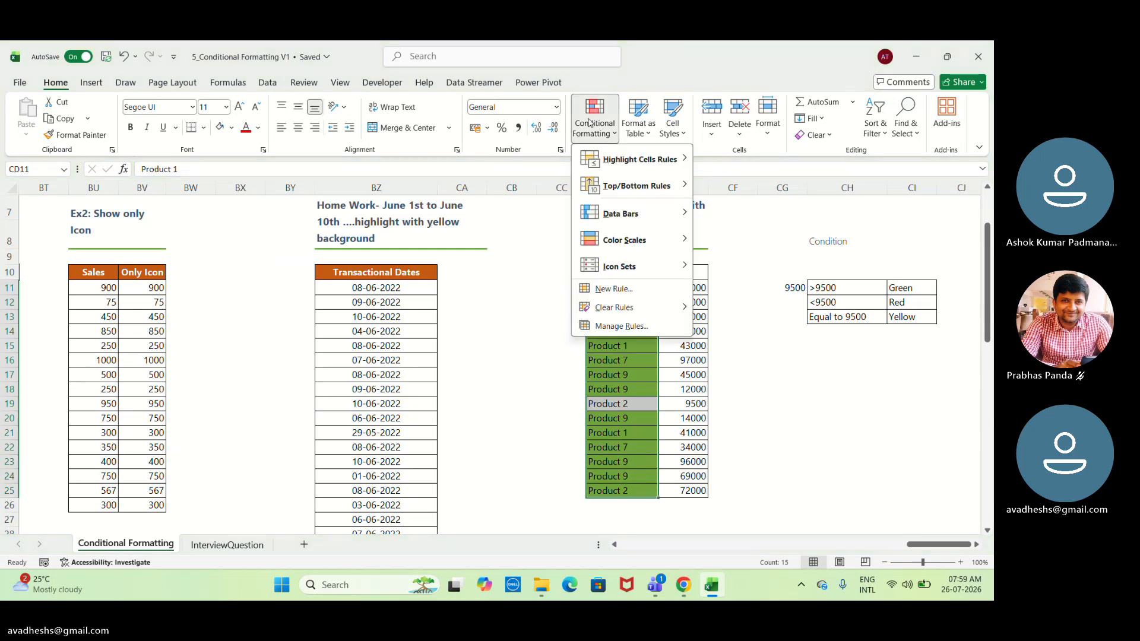
left_click(625, 294)
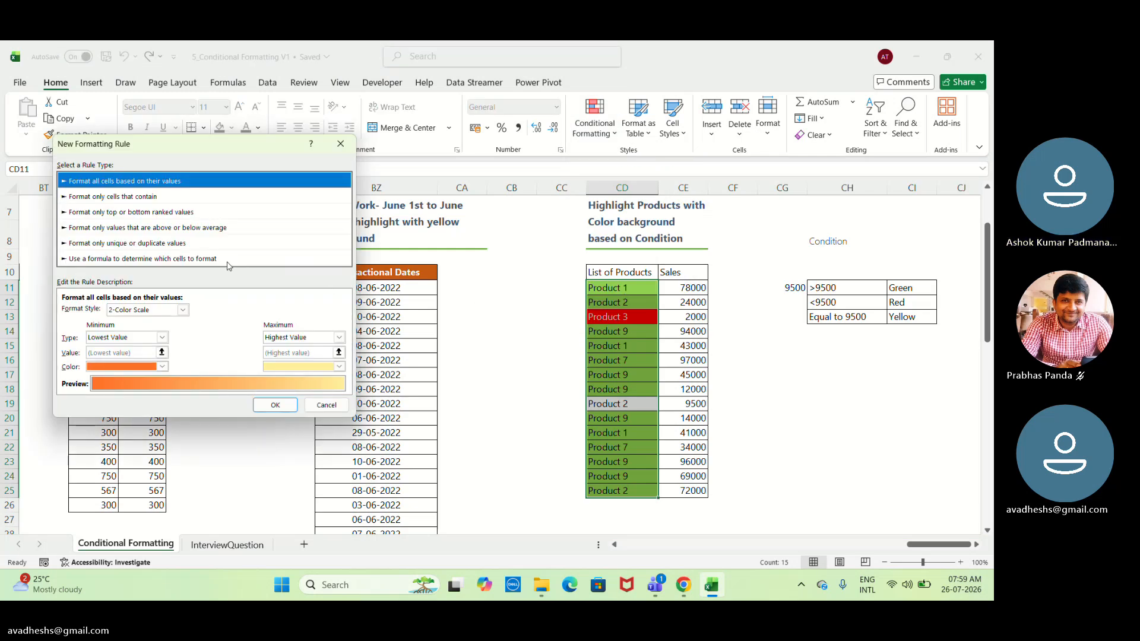
left_click(143, 258)
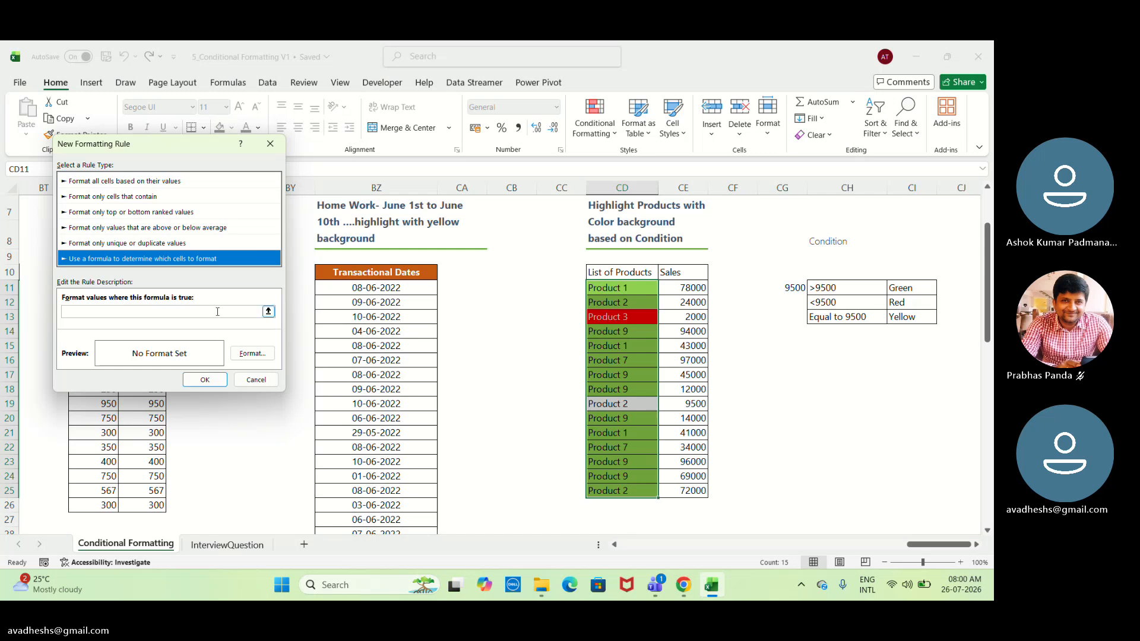
left_click(261, 310)
mouse_move(624, 287)
left_mouse_down()
mouse_move(625, 313)
mouse_move(614, 295)
left_mouse_up()
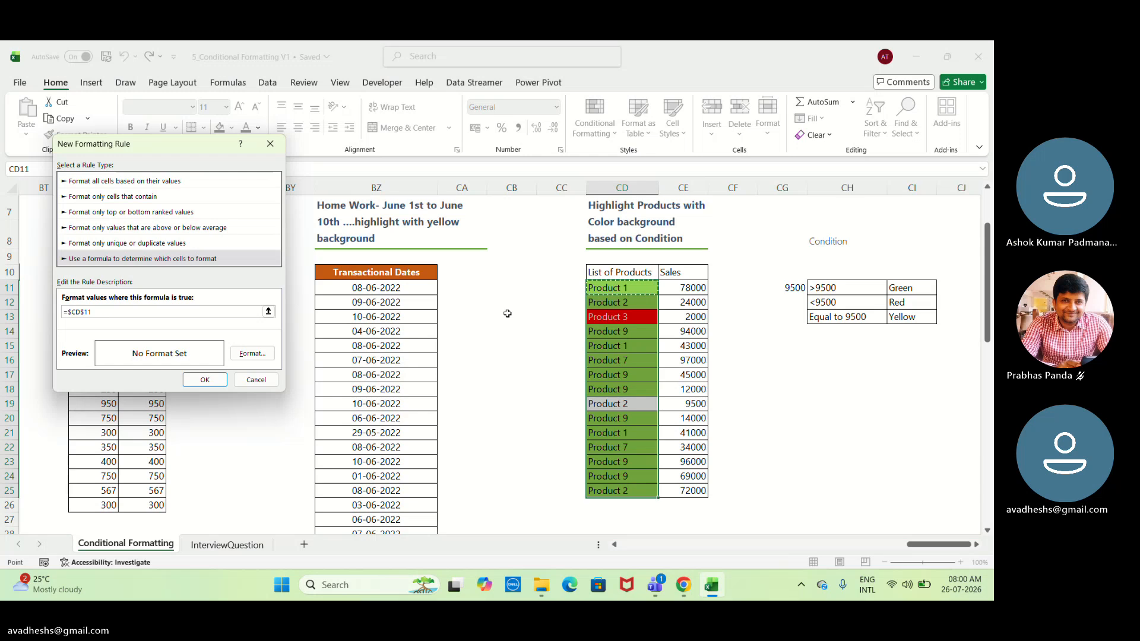
type("=9500")
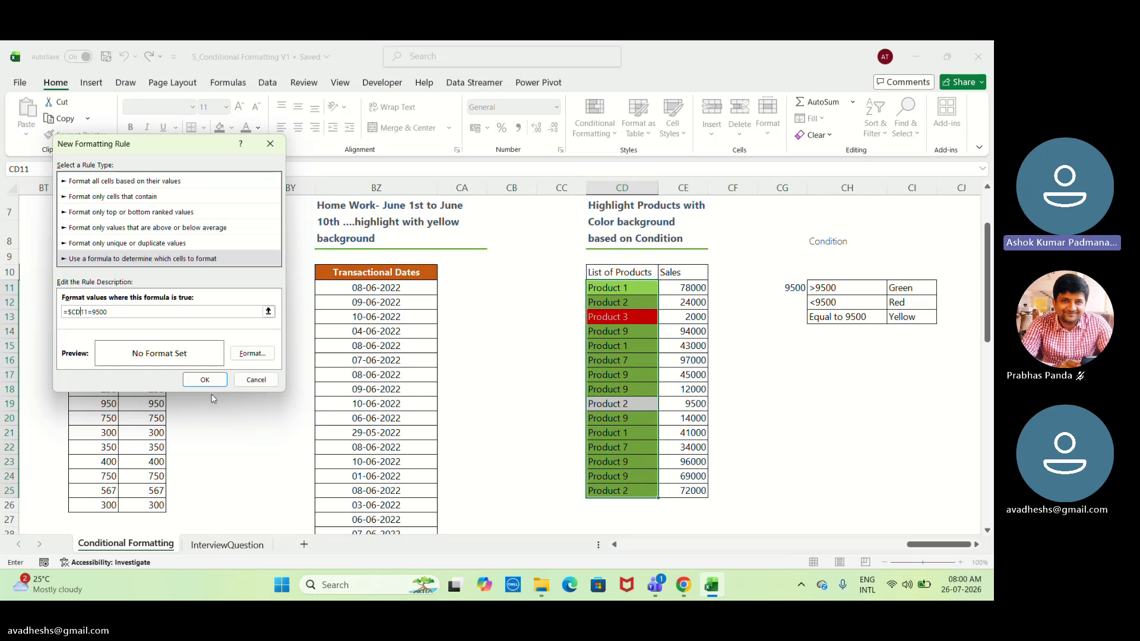
left_click(253, 354)
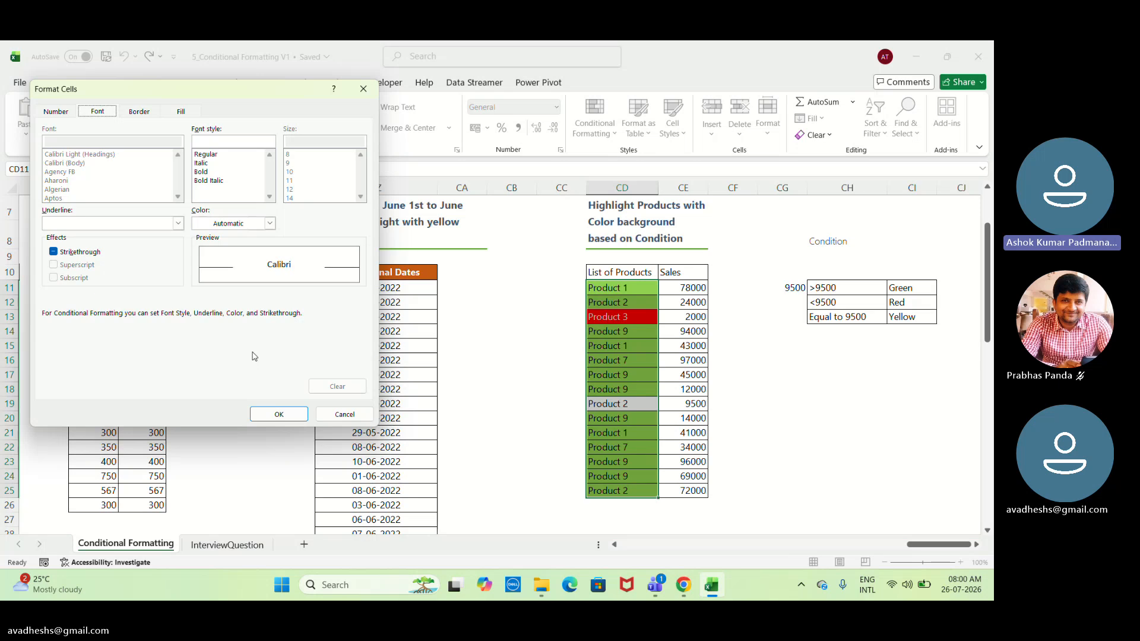
left_click(272, 223)
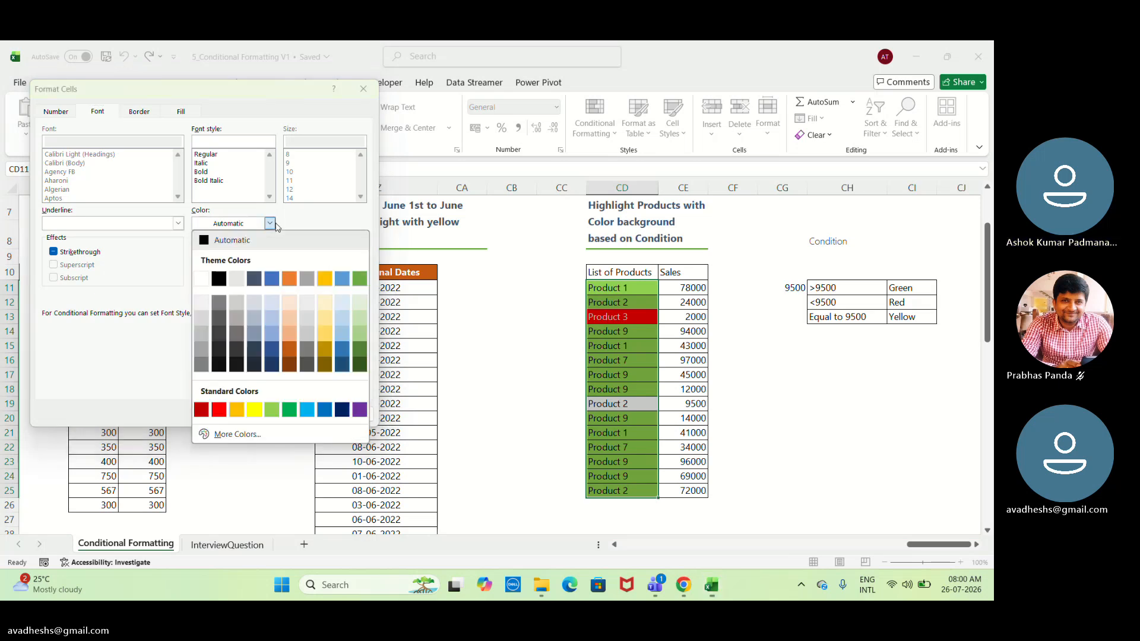
left_click(258, 410)
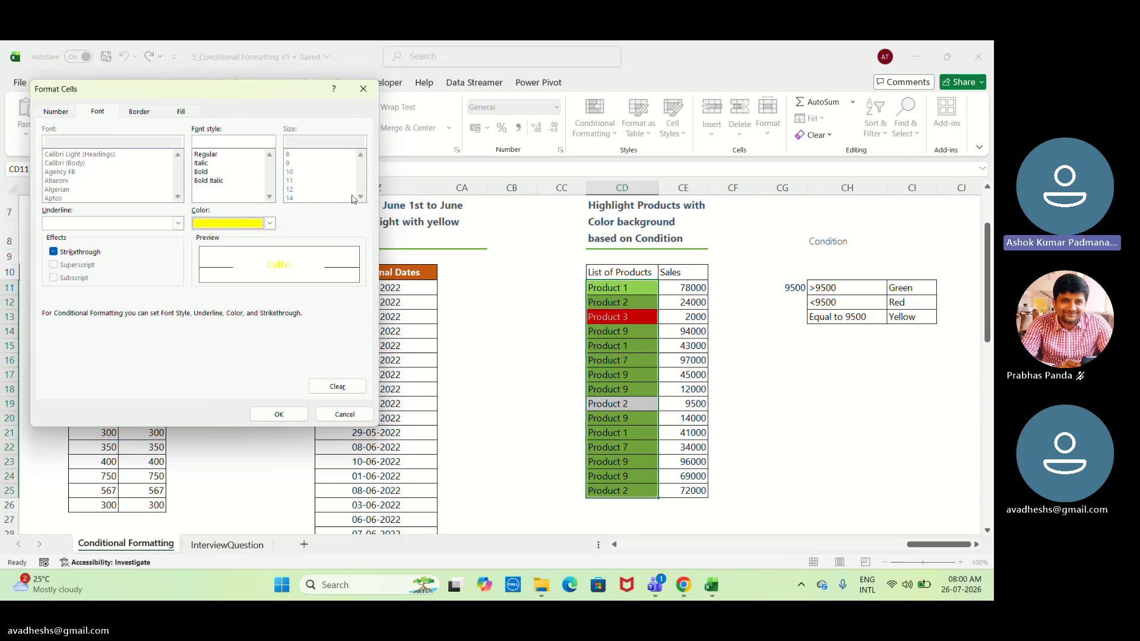
left_click(364, 89)
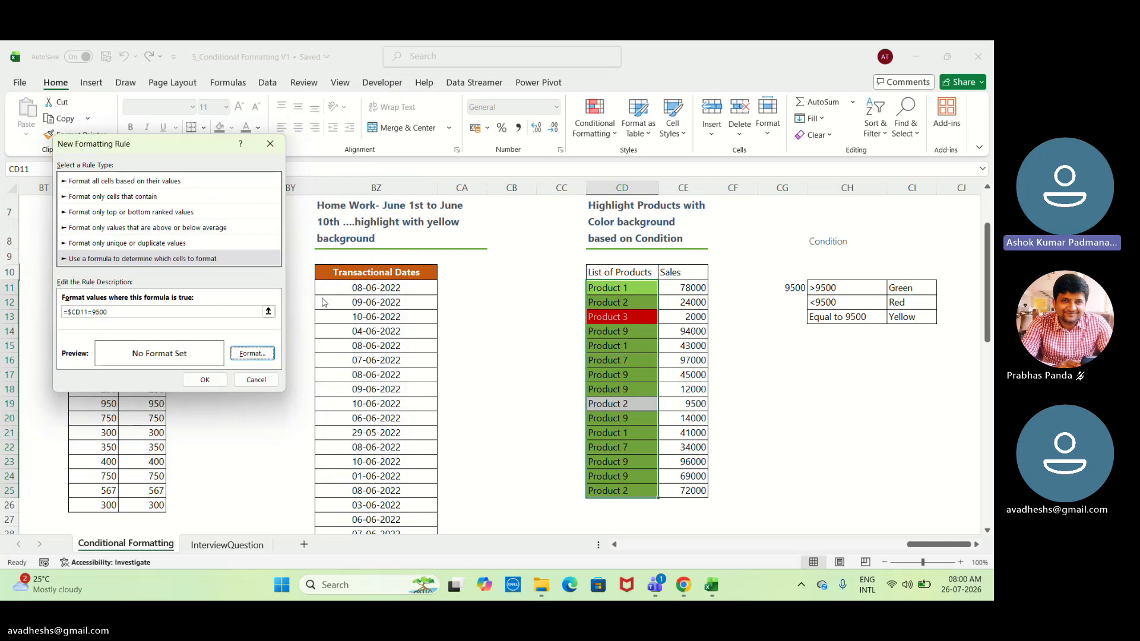
left_click(262, 356)
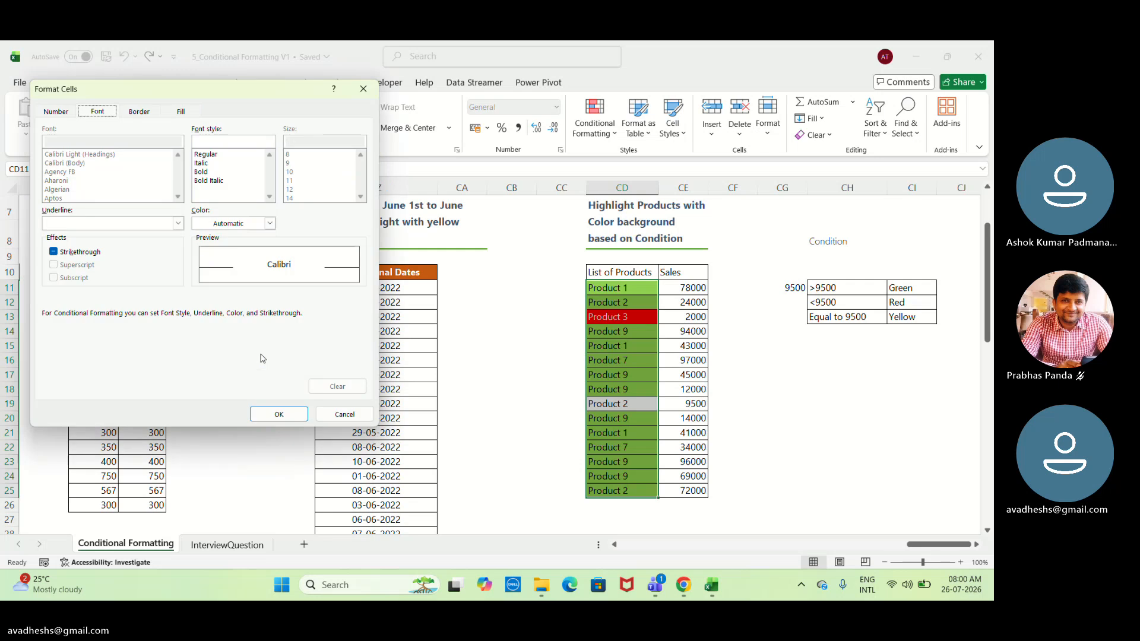
left_click(365, 95)
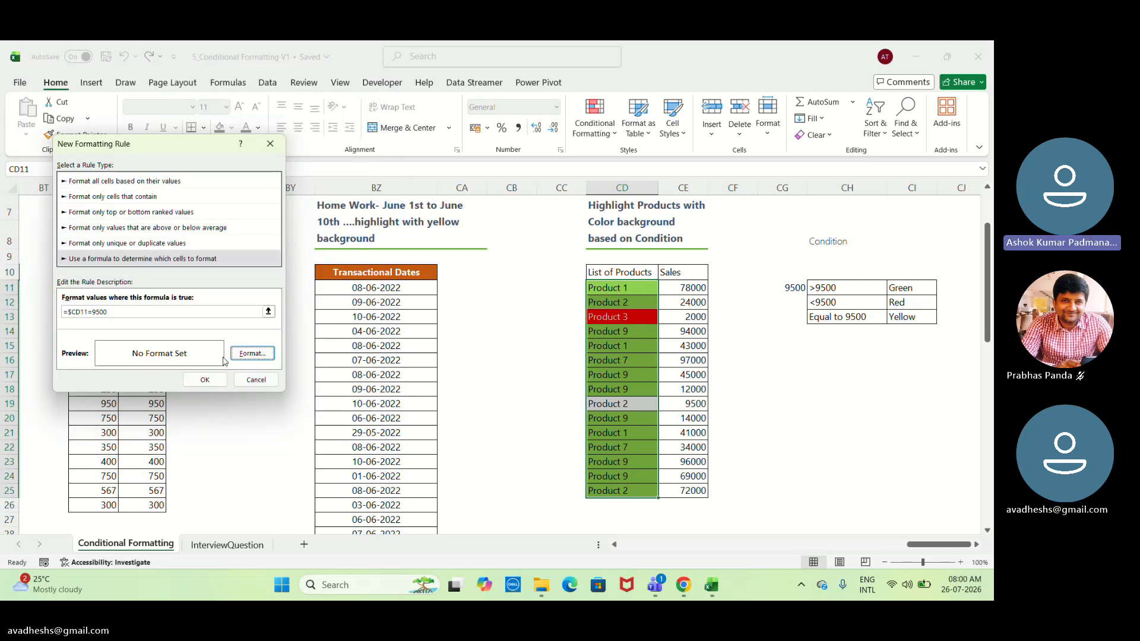
Give the new =$CD11=9500 rule a yellow background fill and create it for the selected products.
left_click(252, 353)
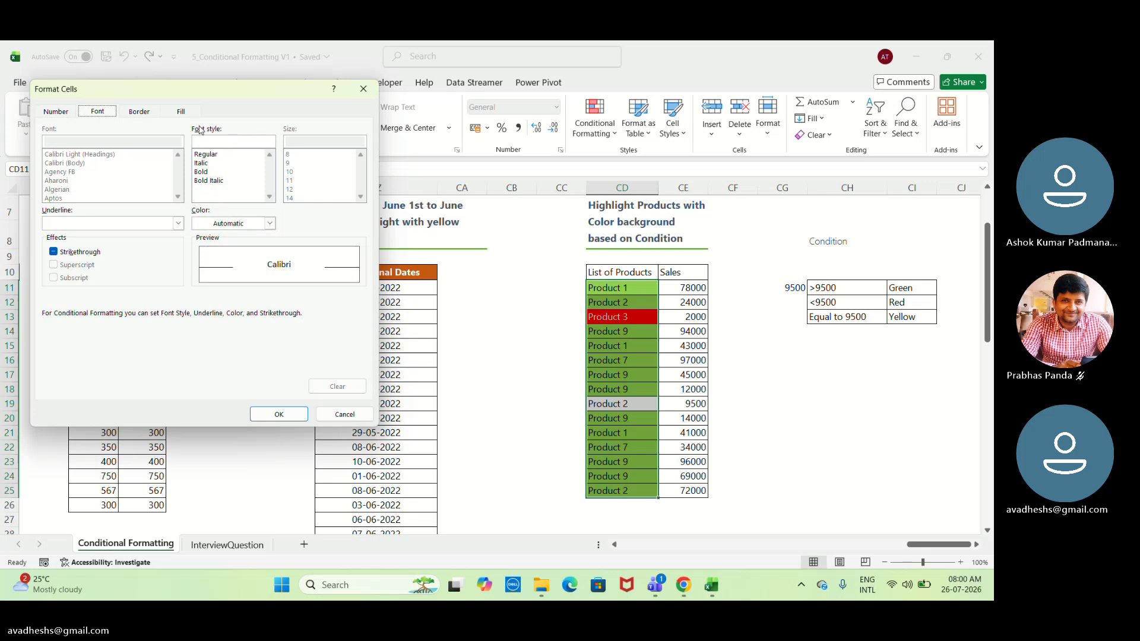
left_click(181, 111)
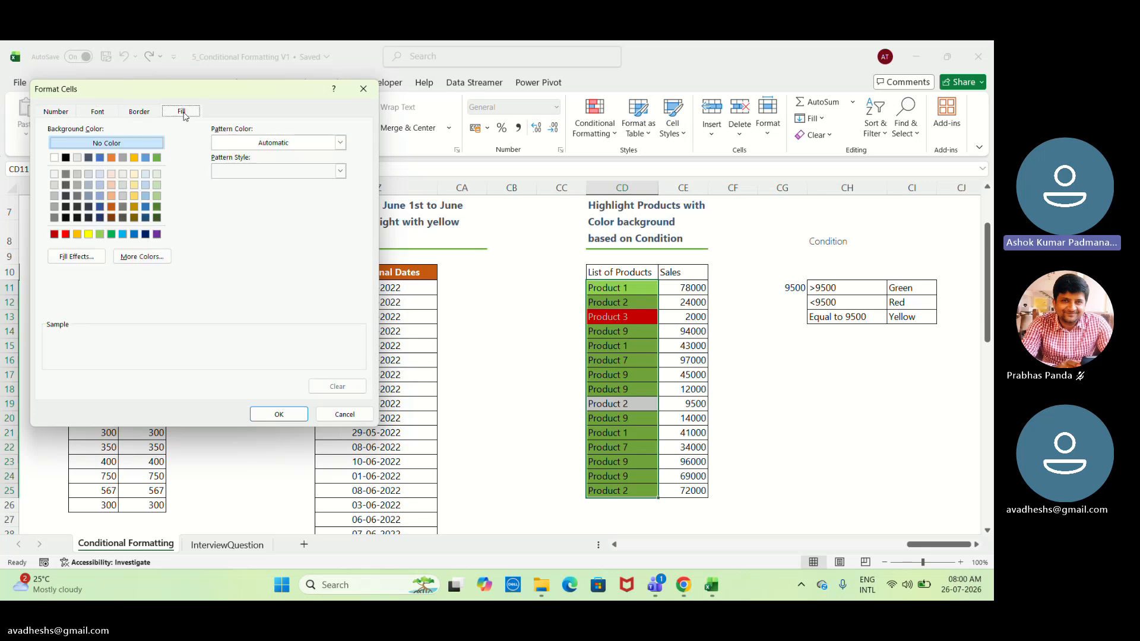
left_click(88, 234)
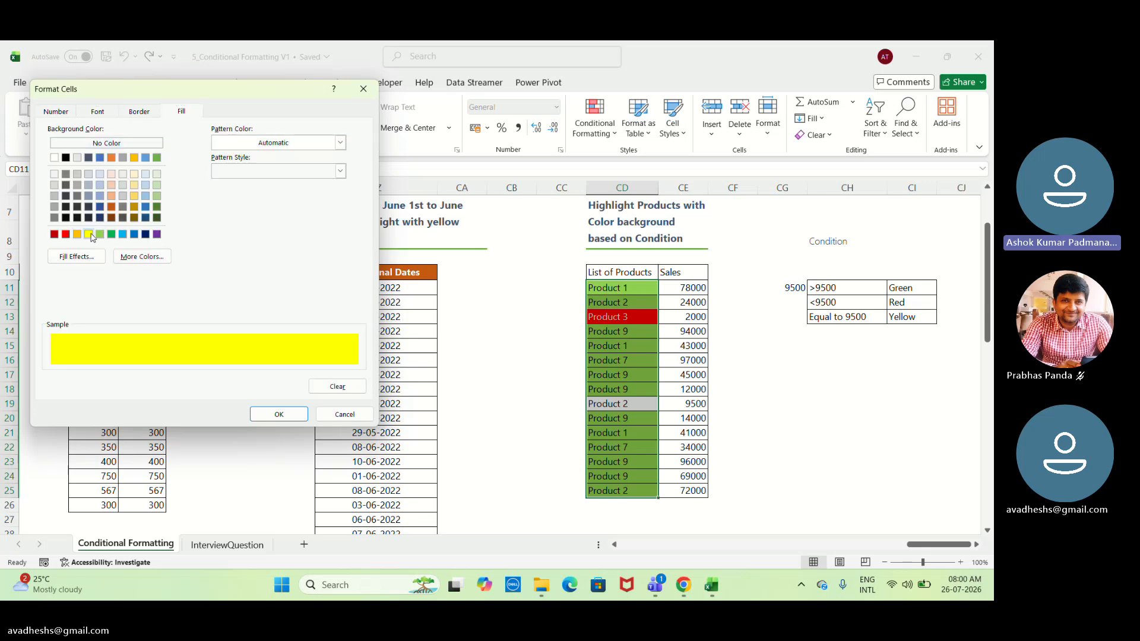
left_click(279, 414)
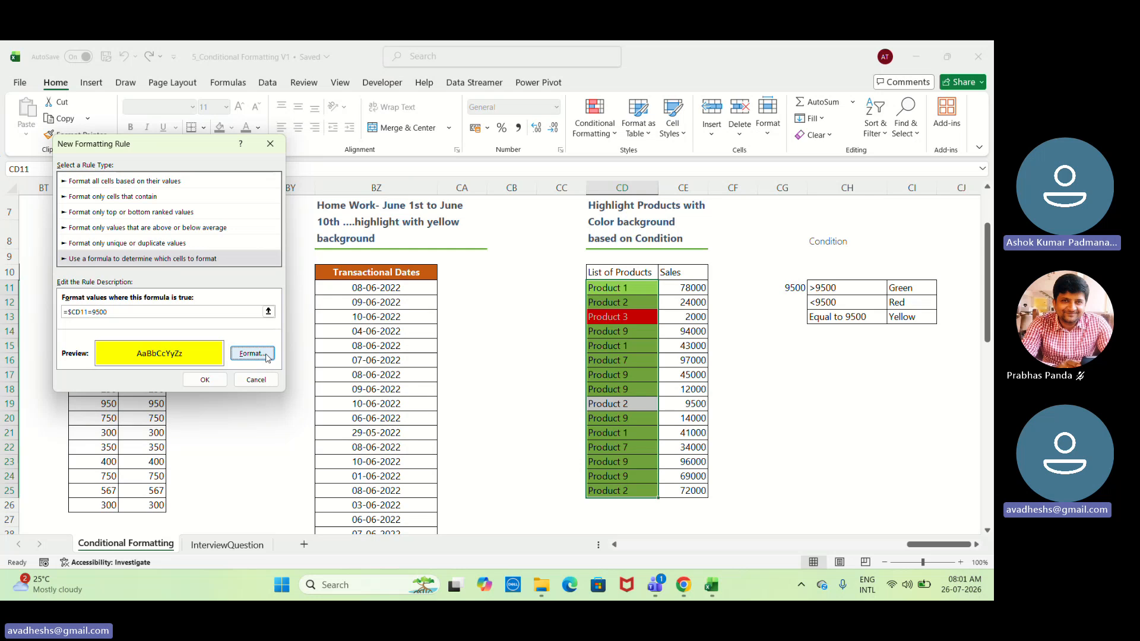
left_click(205, 380)
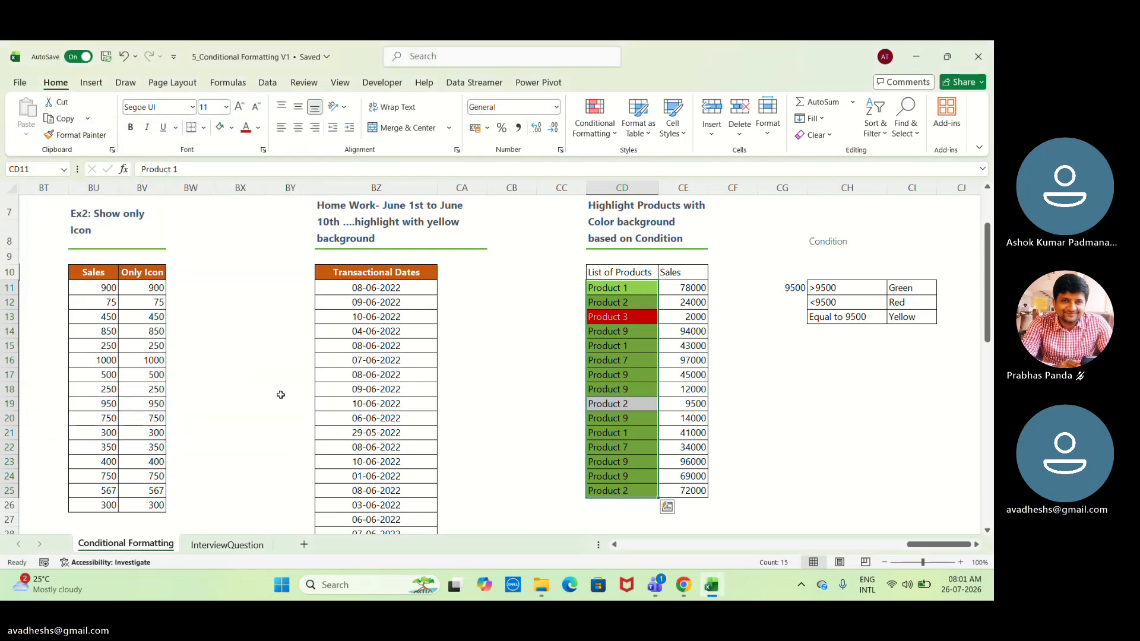
Open the yellow =$CD11=9500 formatting rule for the products in CD11:CD25 for editing.
left_click(597, 443)
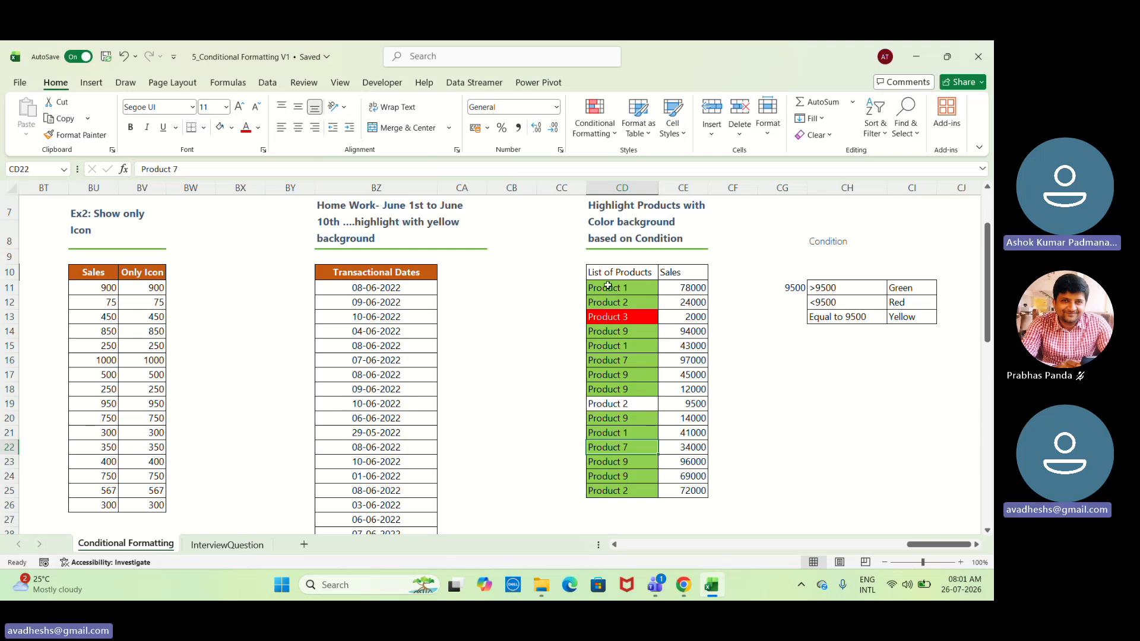
left_click_drag(608, 287, 612, 491)
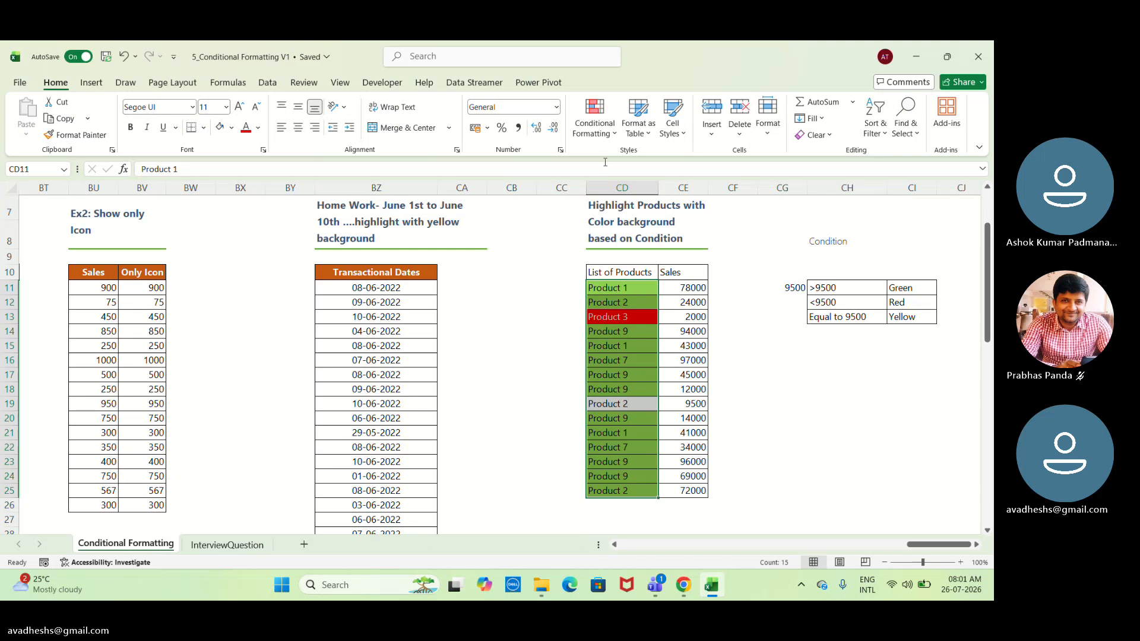
left_click(596, 122)
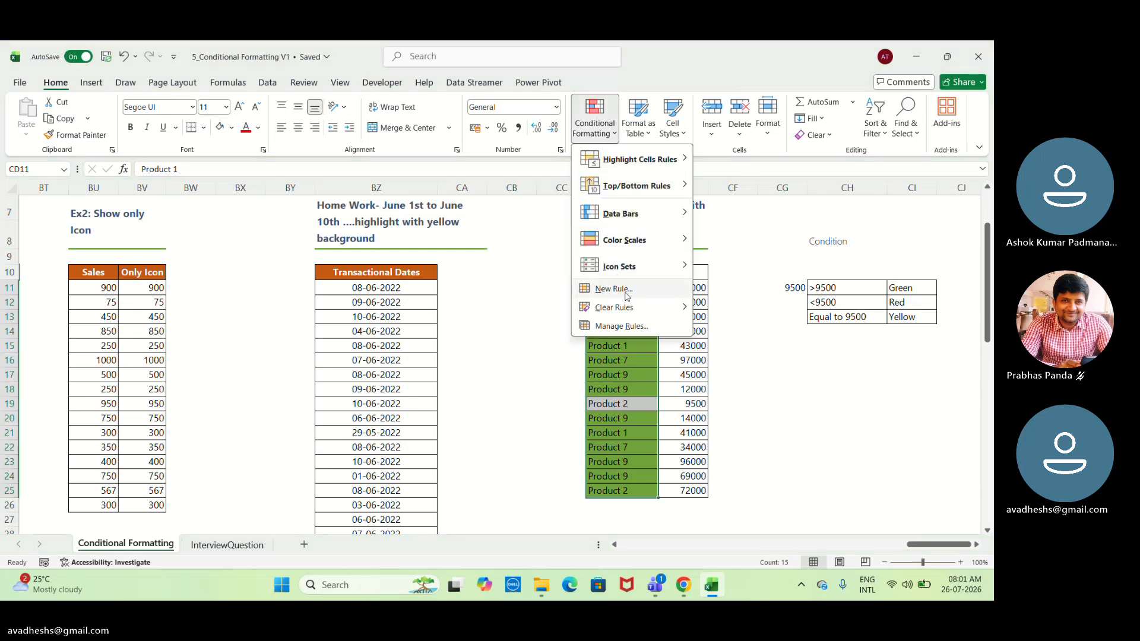
left_click(630, 326)
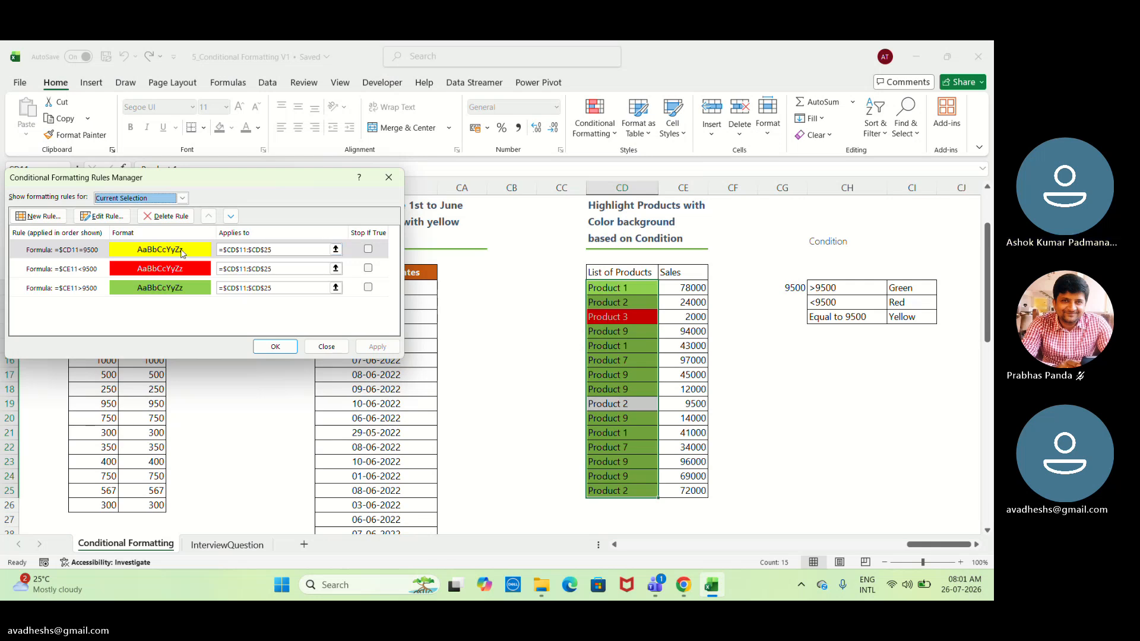
left_click(182, 252)
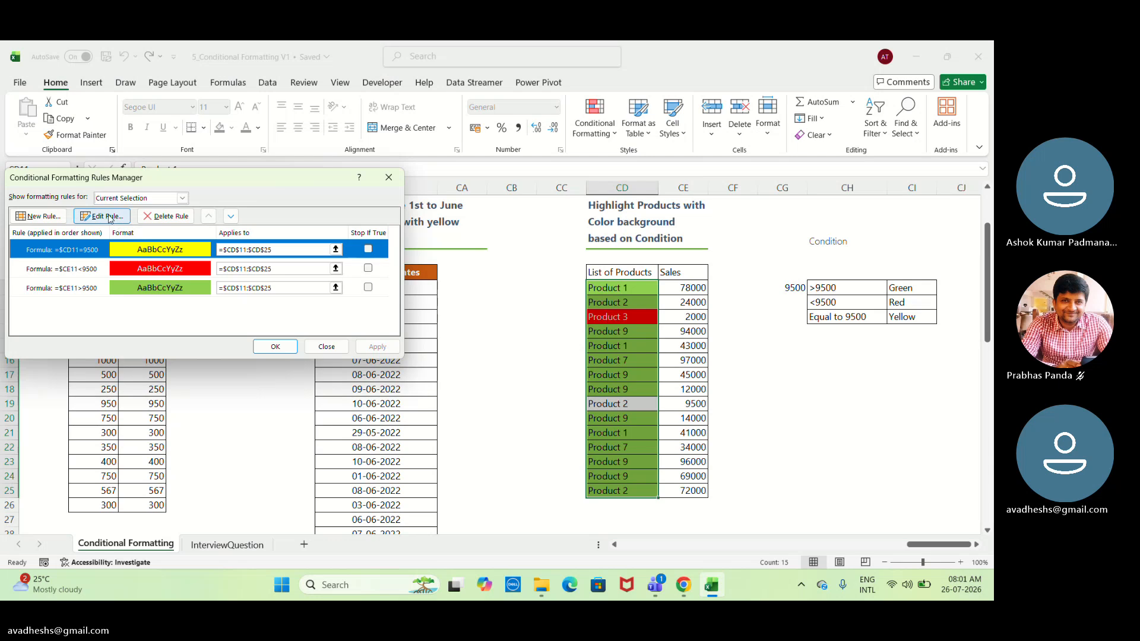
left_click(108, 218)
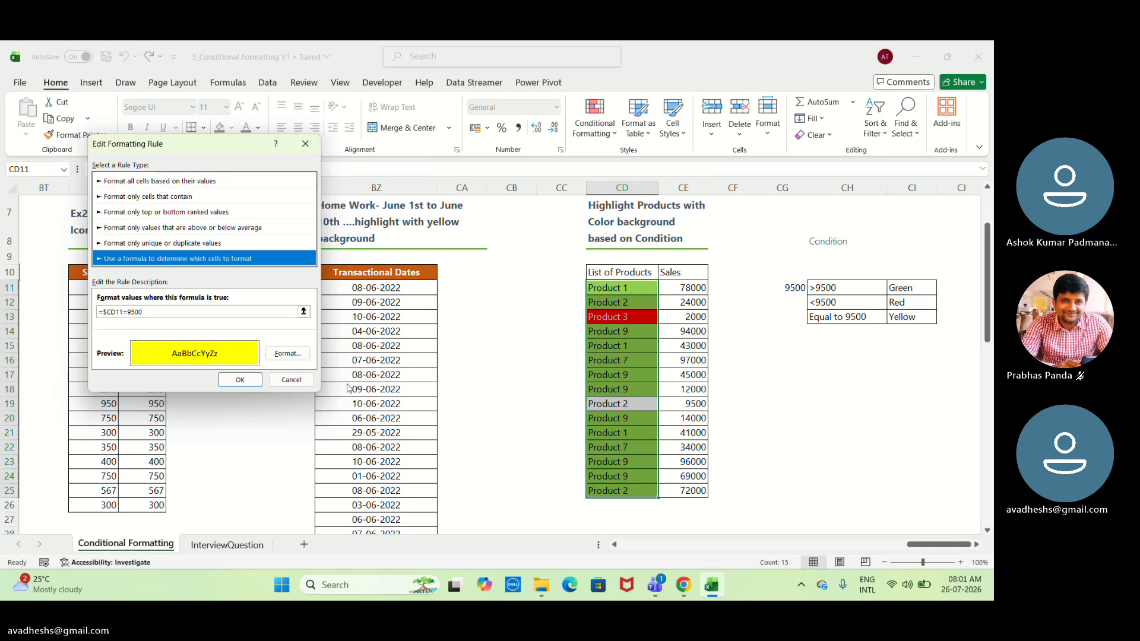
left_click(232, 313)
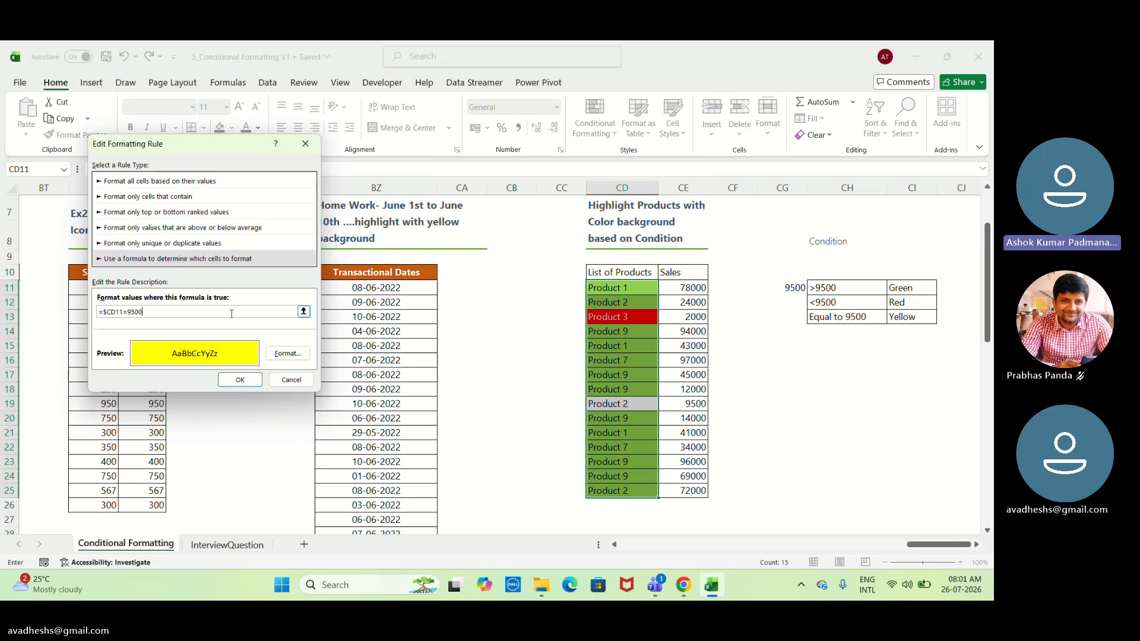
type("+")
left_click(705, 289)
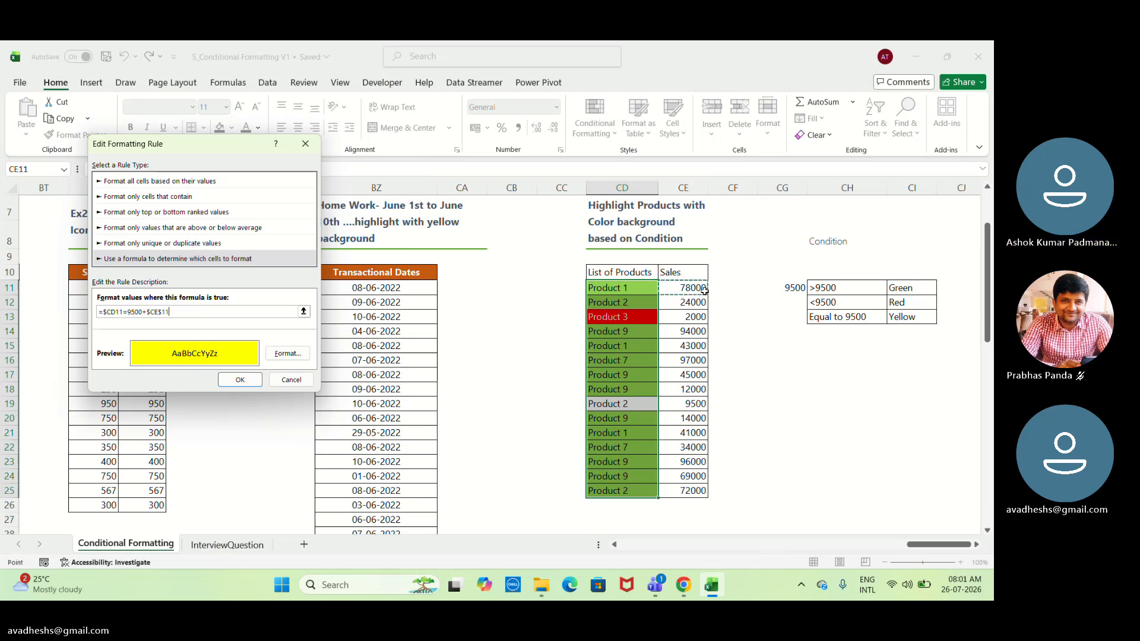
key("BackSpace")
key("BackSpace")
key("BackSpace")
key("BackSpace")
key("BackSpace")
key("BackSpace")
key("BackSpace")
key("BackSpace")
Change the yellow rule's formula to =$CE11=9500 and apply it to the products.
type("E")
left_click(246, 379)
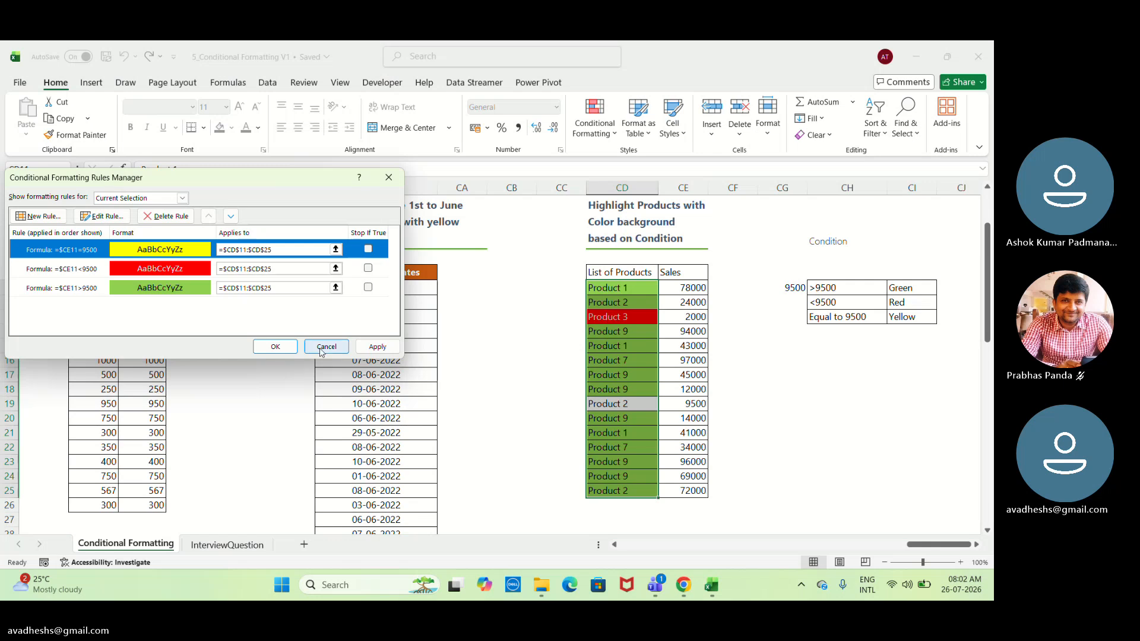
left_click(374, 348)
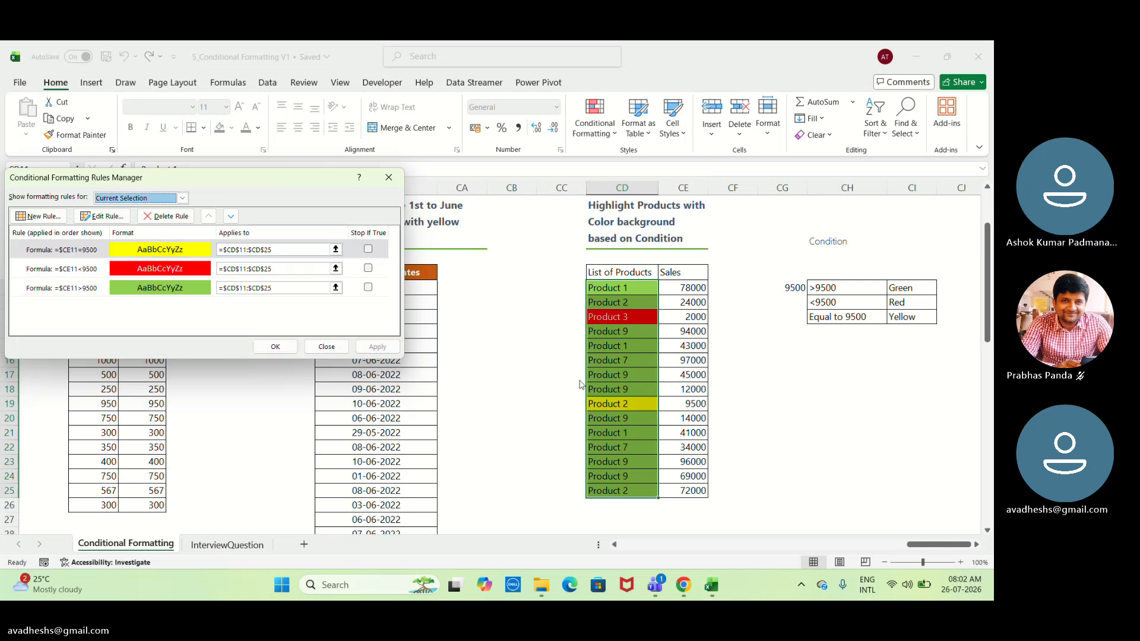
left_click(276, 347)
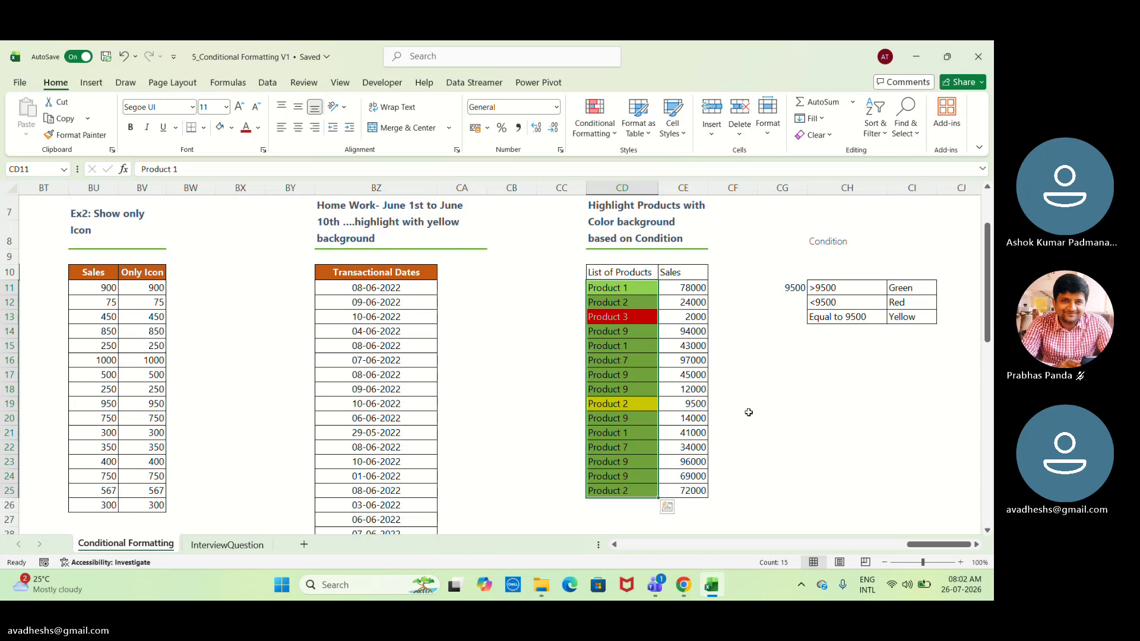
Switch to the InterviewQuestion sheet and select the designations in D2:D11.
left_click(226, 545)
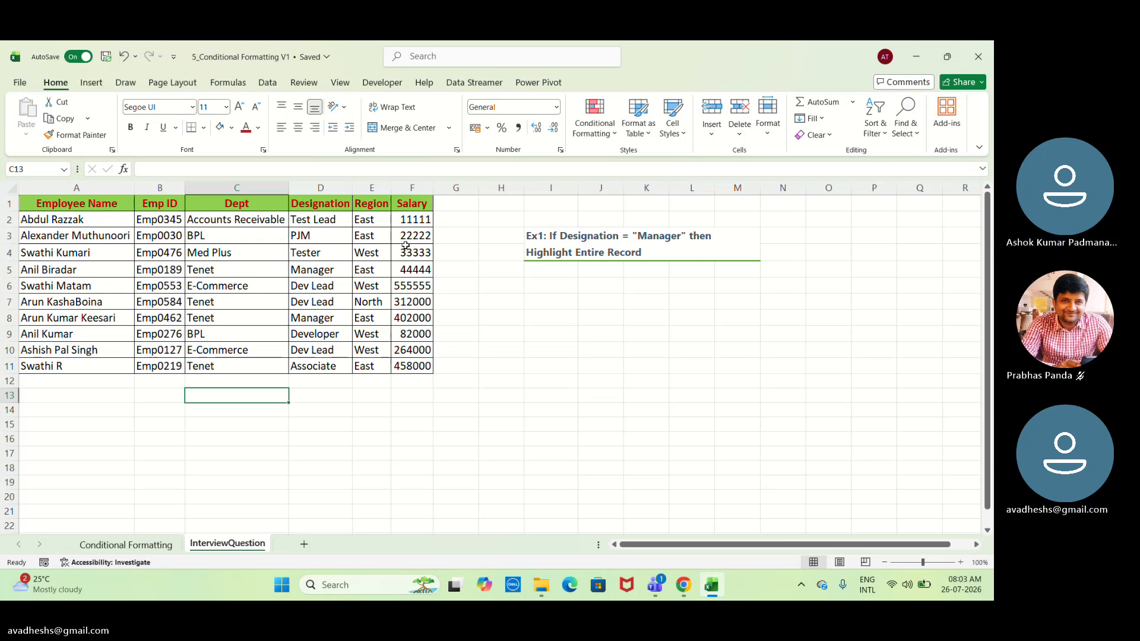
left_click(326, 215)
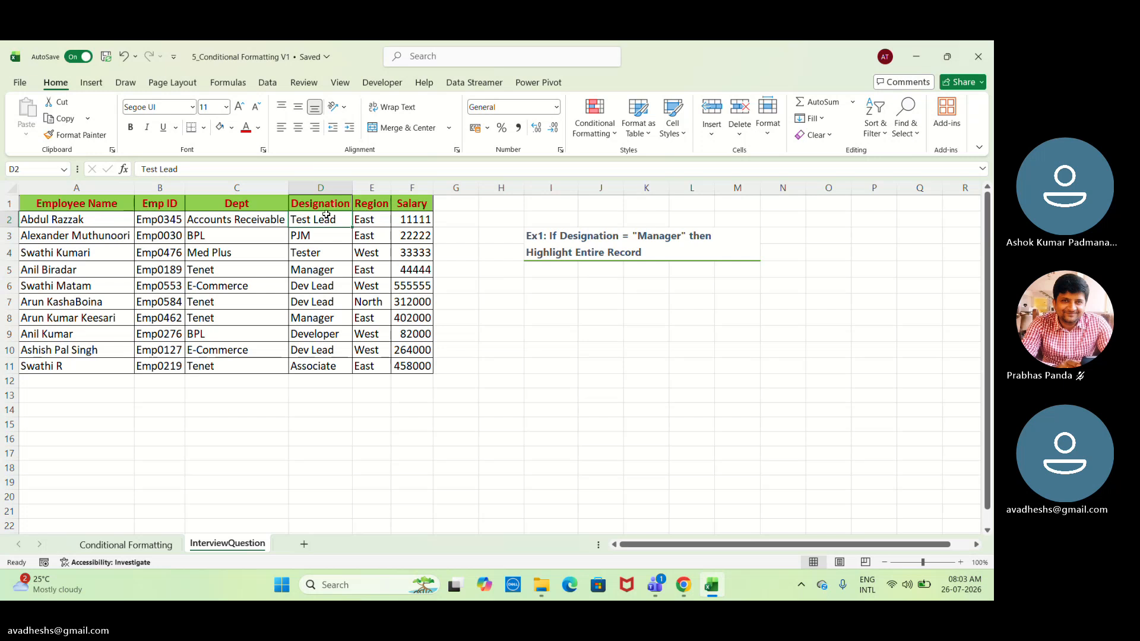
left_click_drag(326, 216, 352, 369)
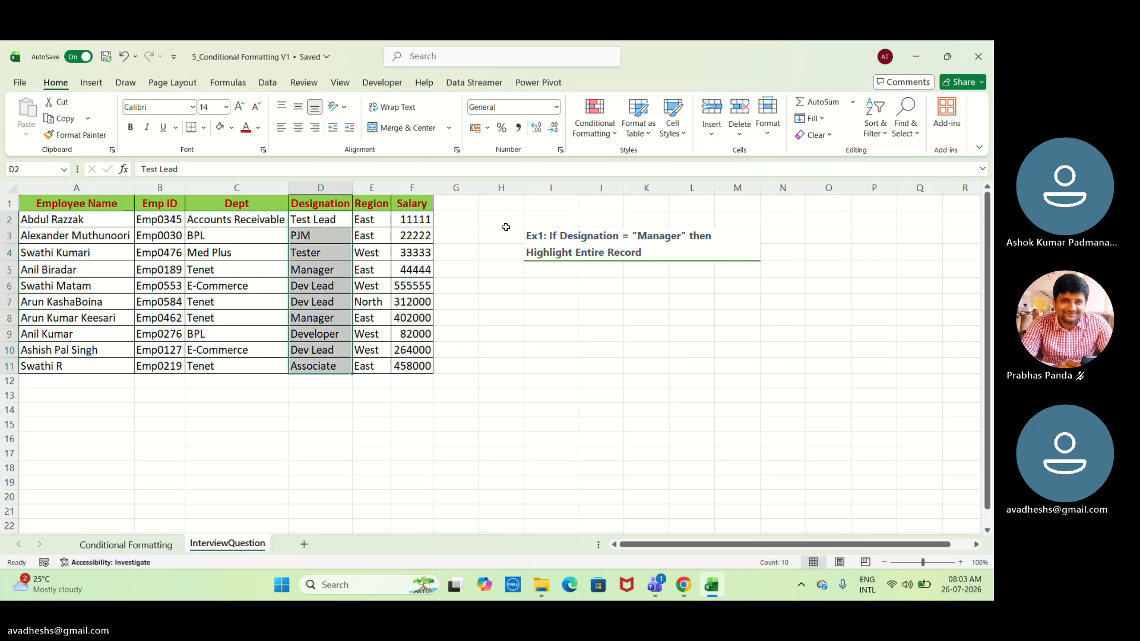
Start a new conditional formatting rule for D2:D11 that uses a formula to determine which cells to format.
left_click(594, 114)
mouse_move(639, 215)
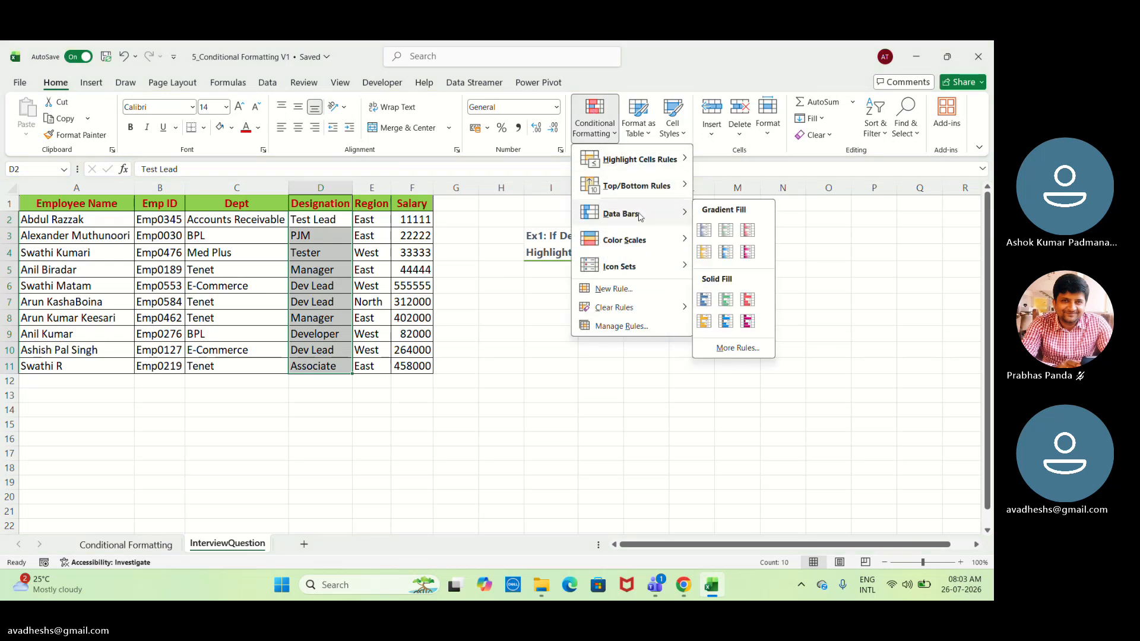
left_click(629, 290)
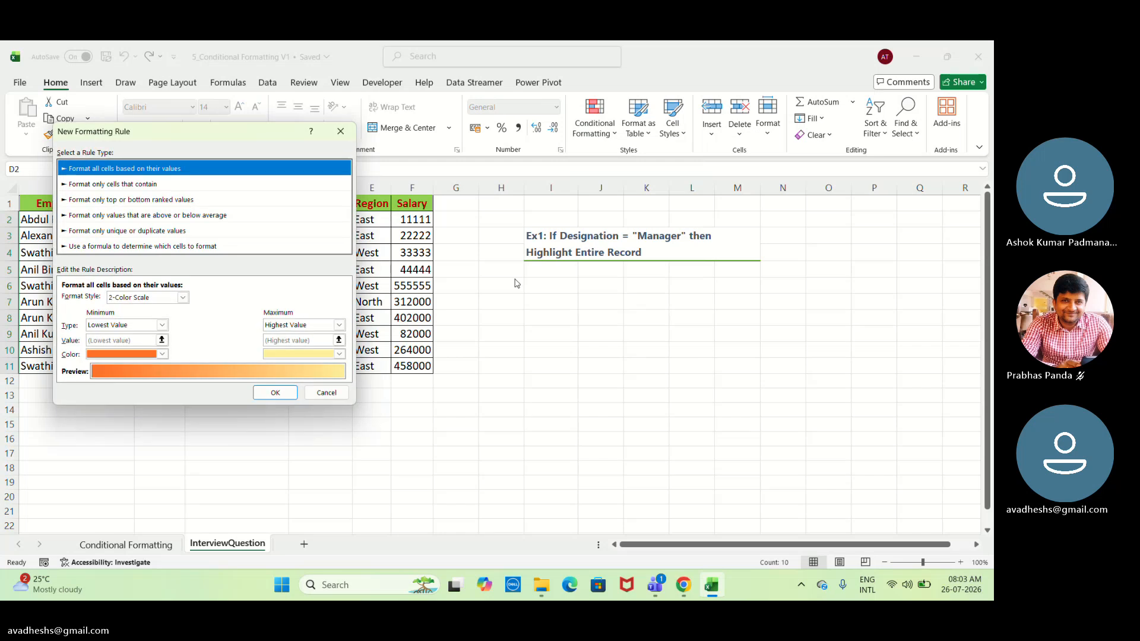
left_click(217, 250)
left_click(226, 301)
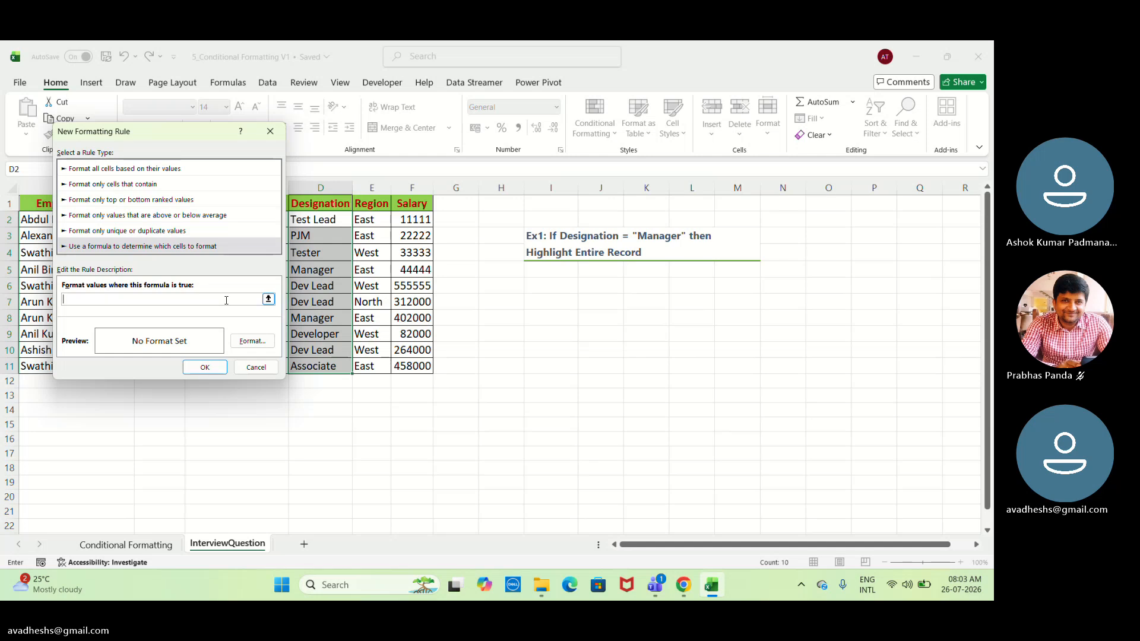
left_click(314, 316)
left_click_drag(177, 137, 582, 46)
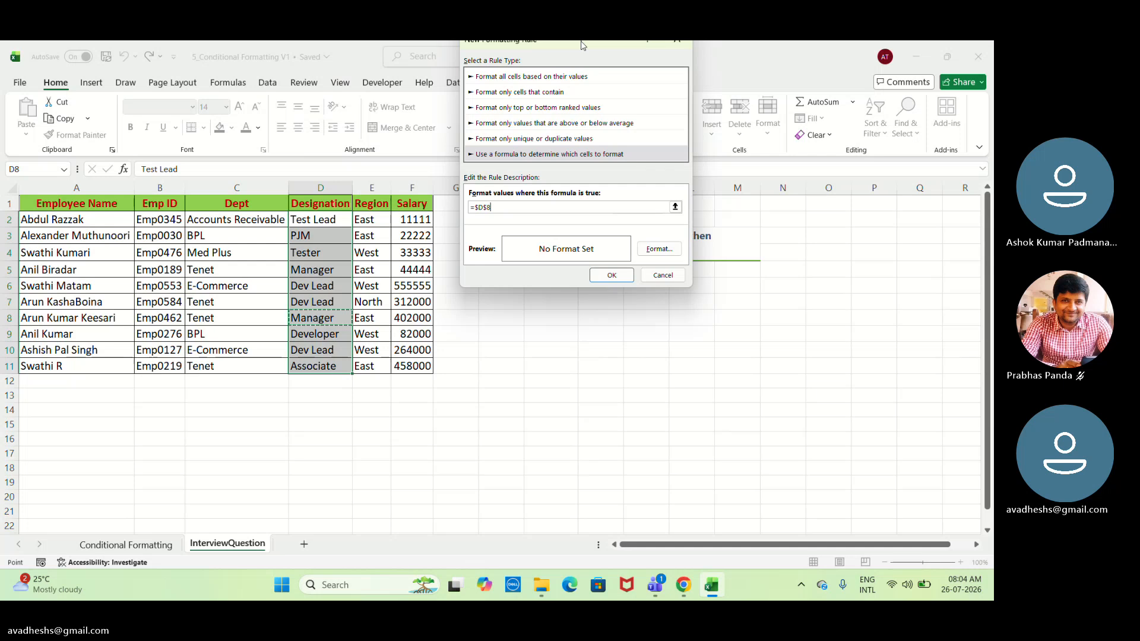
left_click_drag(582, 45, 582, 56)
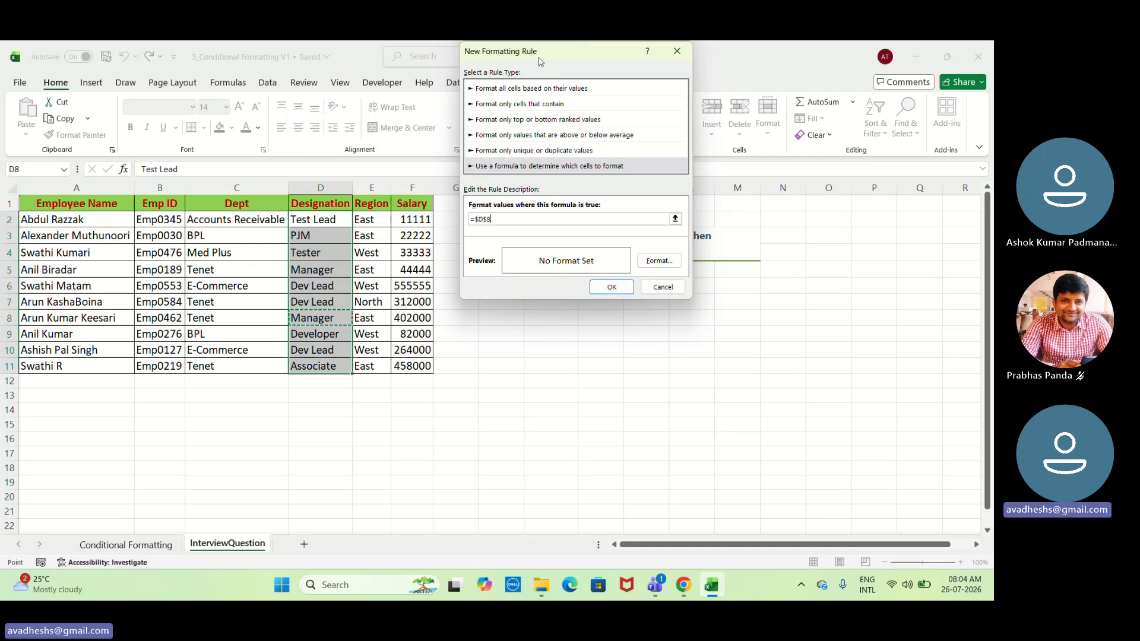
left_click(326, 204)
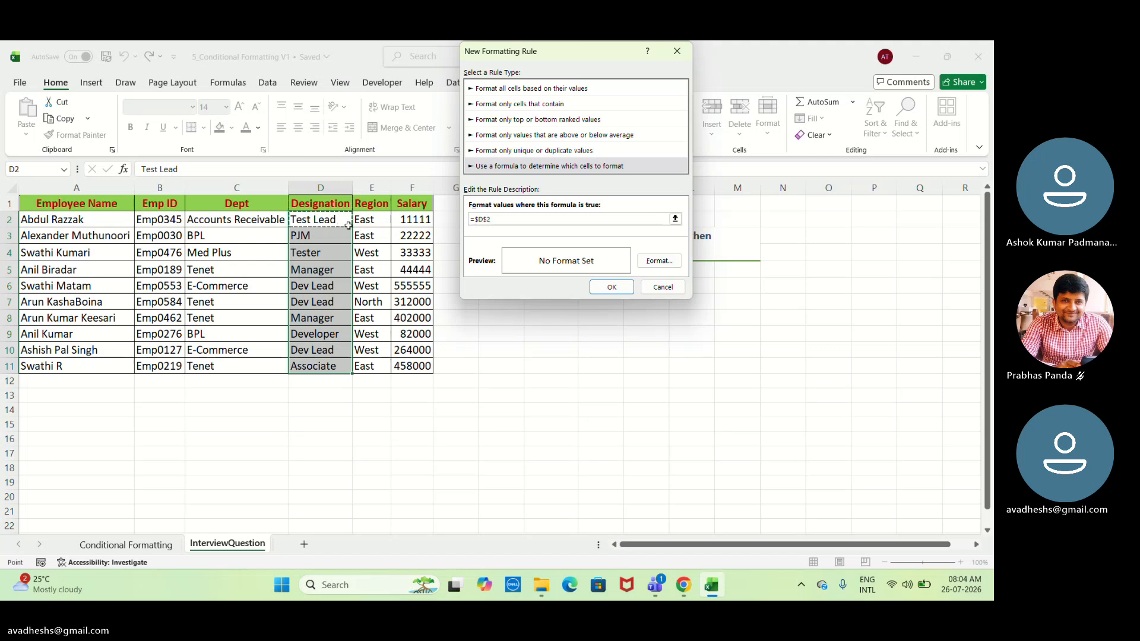
left_click_drag(333, 220, 332, 351)
left_click_drag(316, 221, 333, 367)
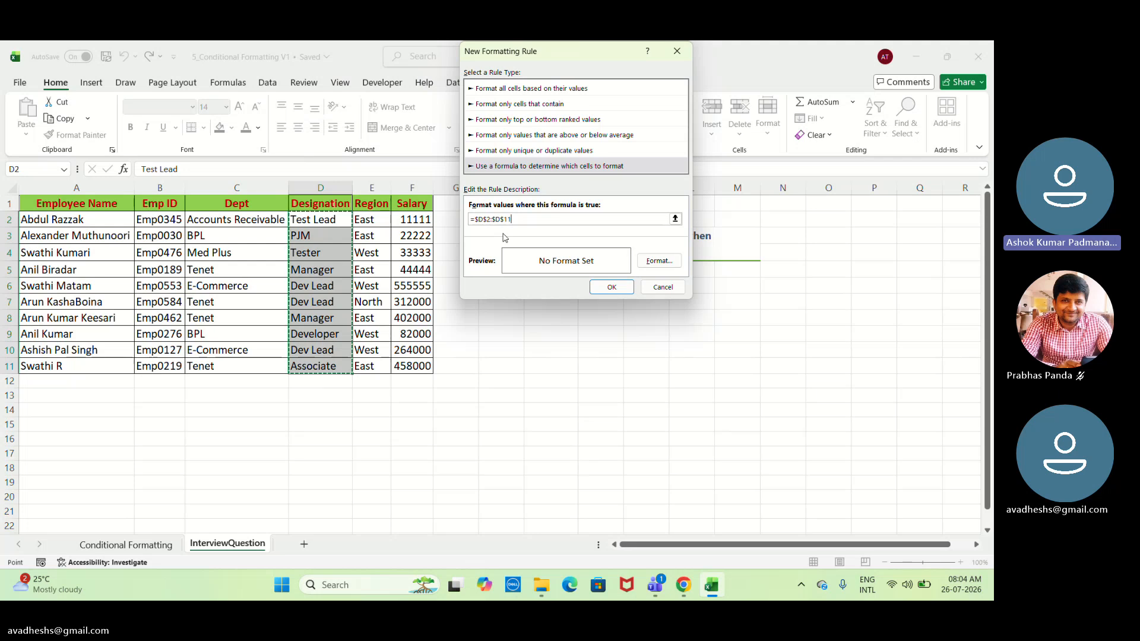
left_click(50, 221)
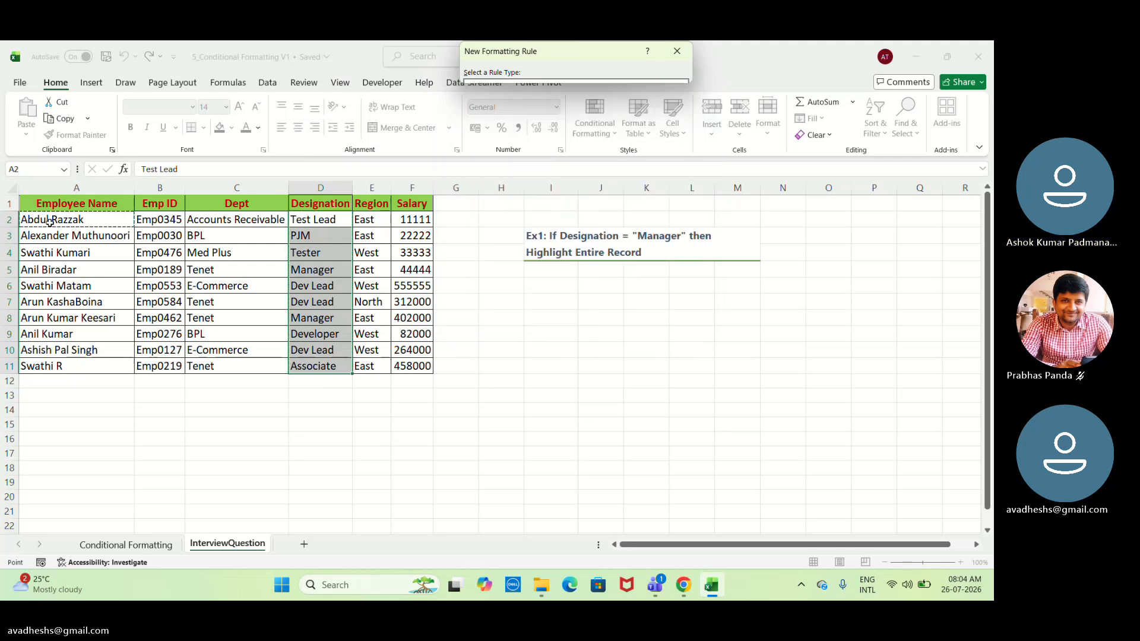
left_click_drag(50, 221, 401, 365)
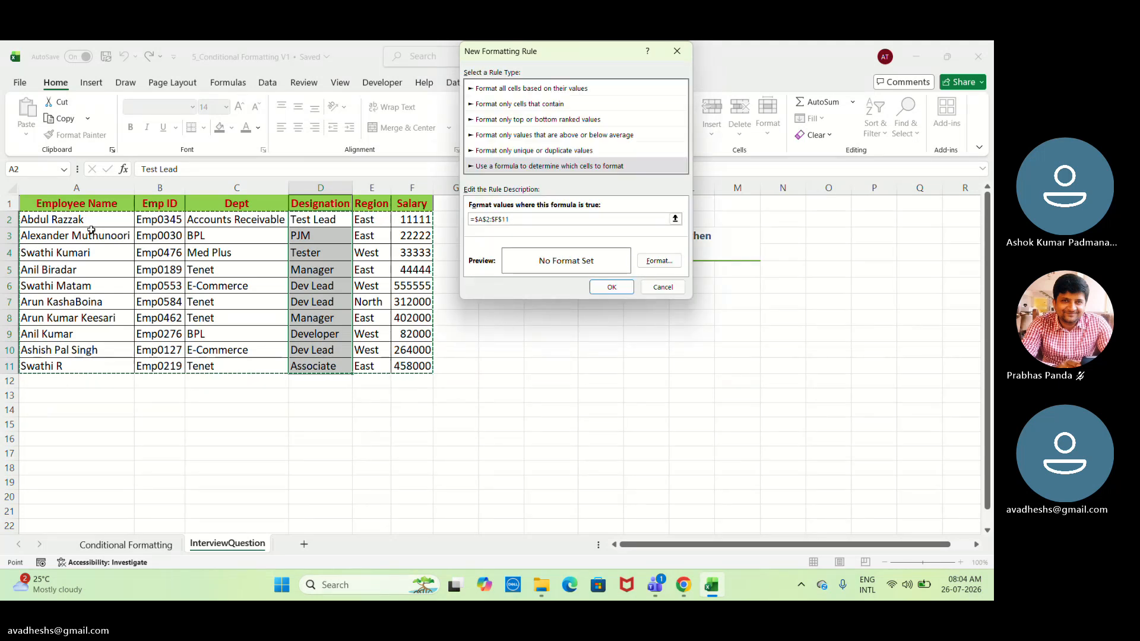
Enter the rule formula =$A$1:$F$11=Manager, referencing the whole employee table including its headers.
left_click(43, 203)
left_click_drag(43, 204, 407, 373)
type("=")
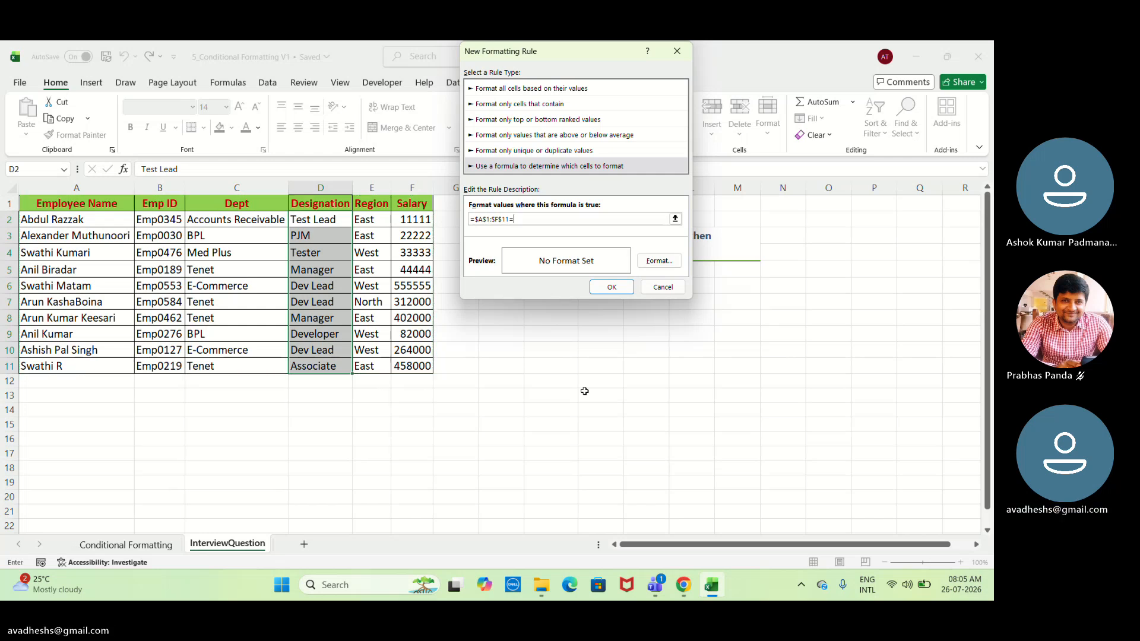
type("Manager")
Give the new rule a light blue background fill and create it for the selected designations.
left_click(651, 265)
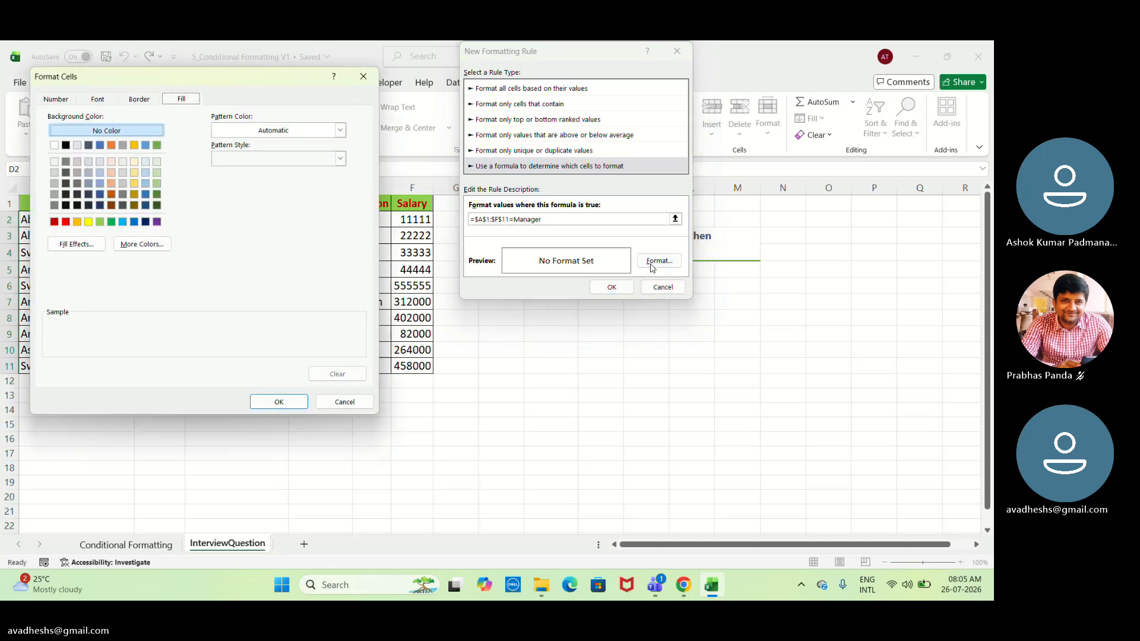
left_click(122, 223)
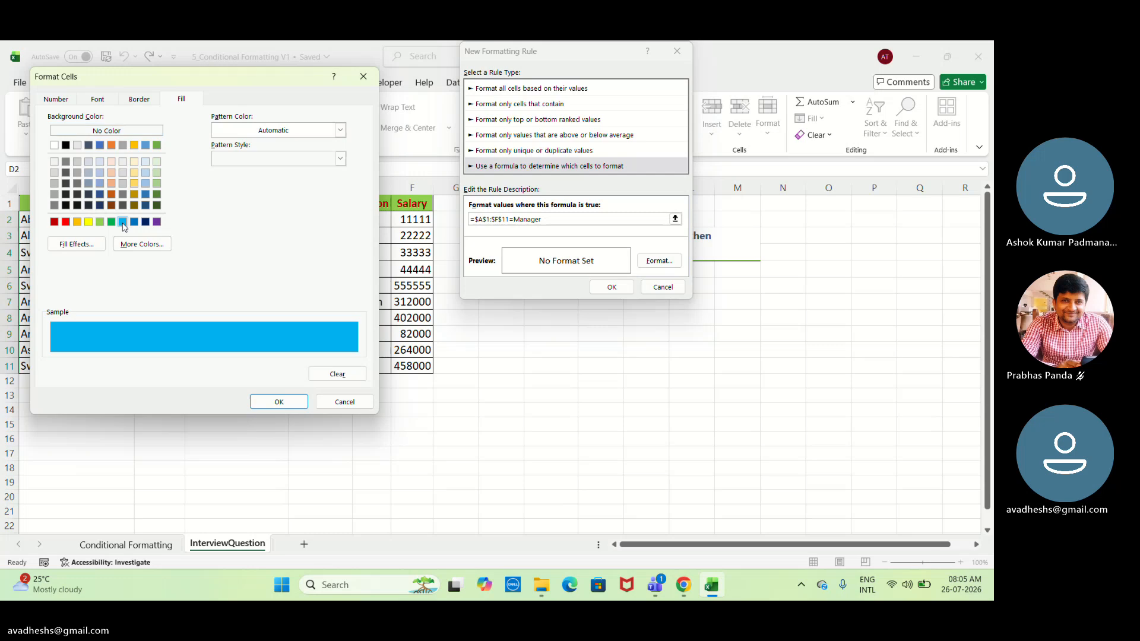
left_click(280, 403)
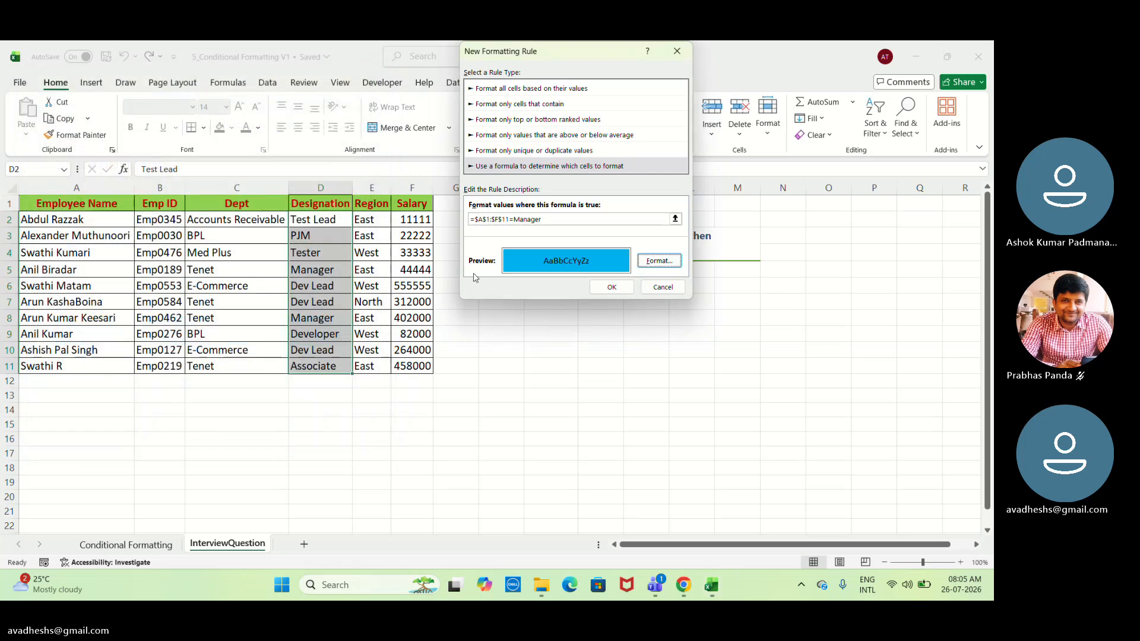
left_click(620, 291)
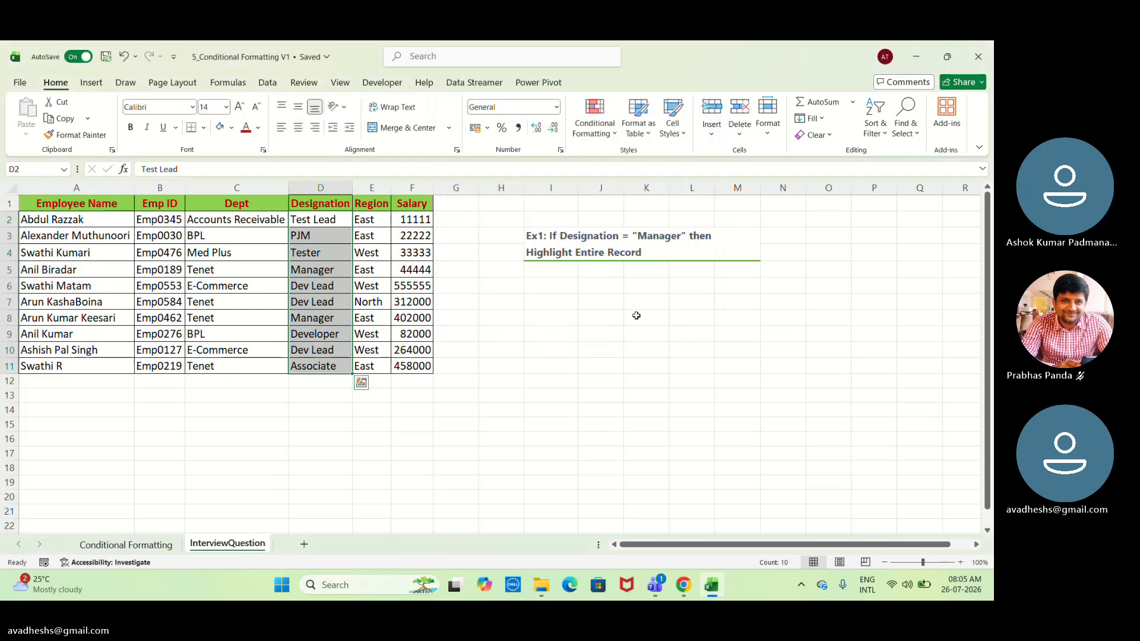
left_click(573, 297)
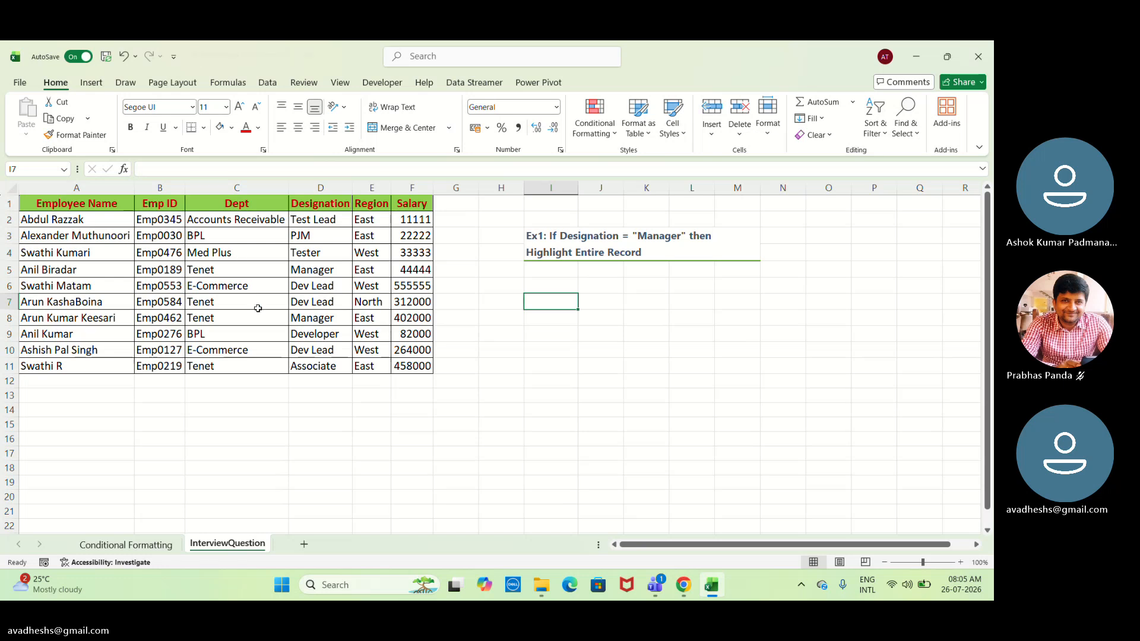
left_click(29, 204)
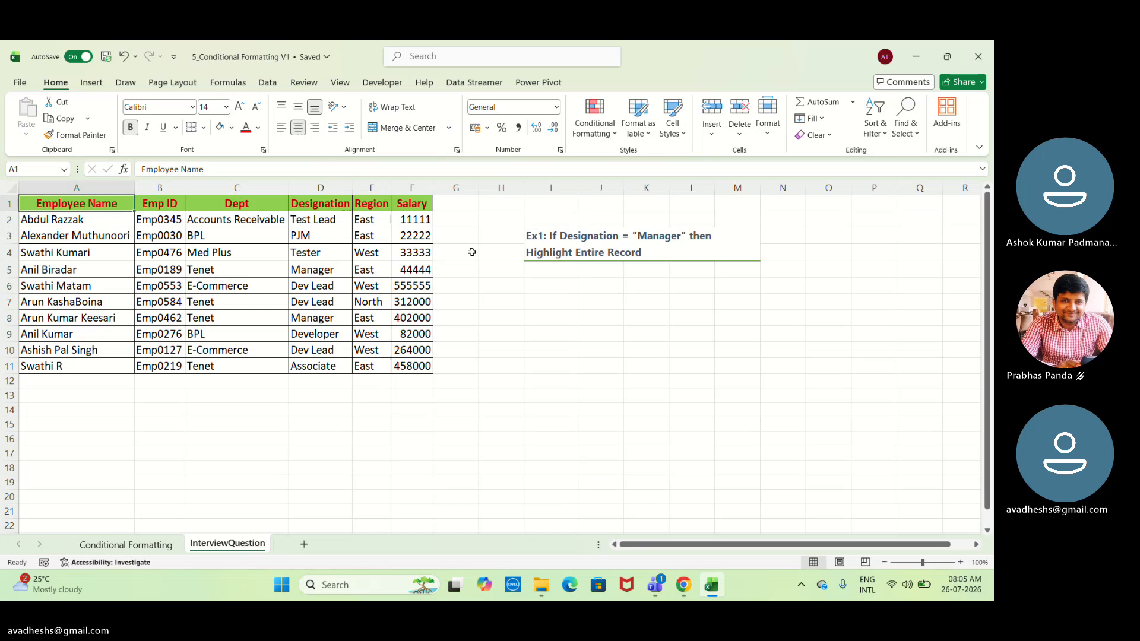
left_click(606, 114)
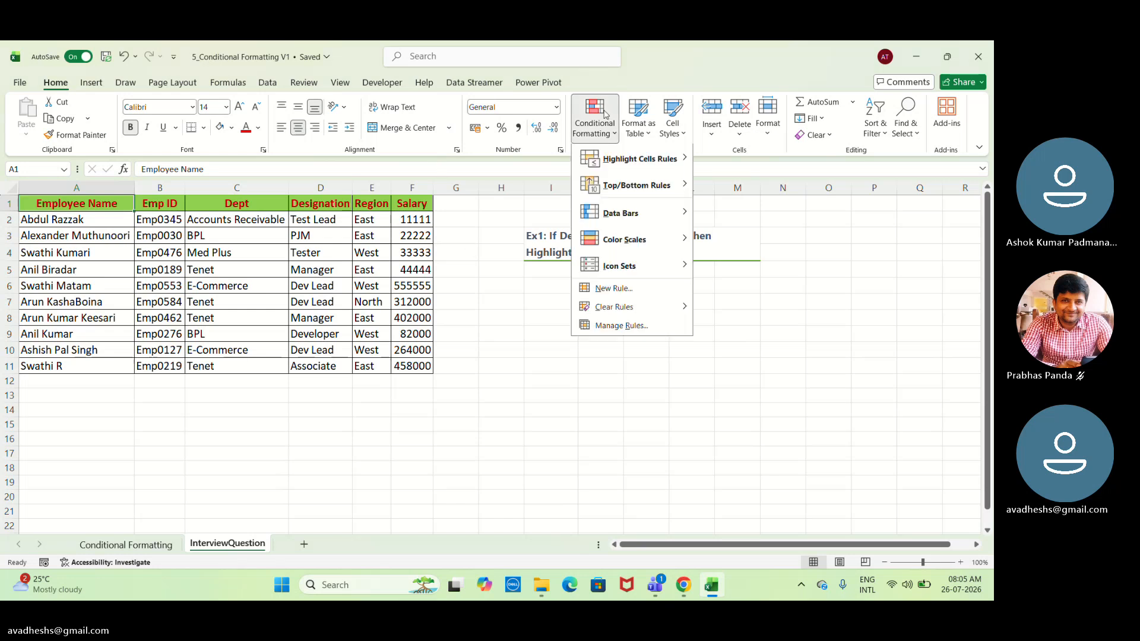
left_click(606, 291)
left_click(504, 167)
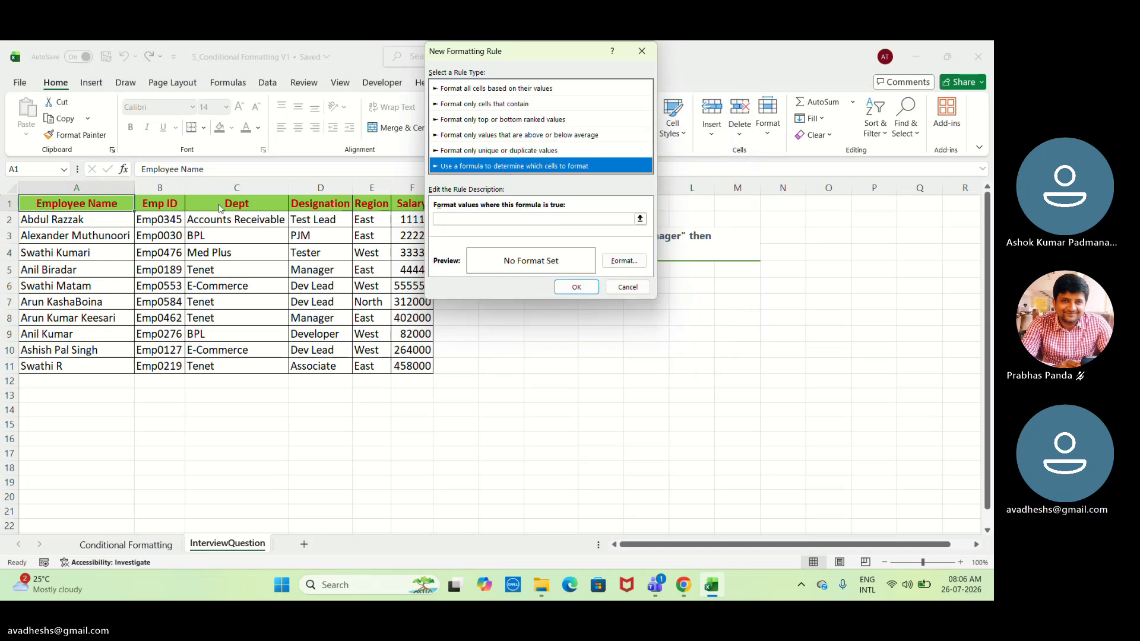
left_click(478, 218)
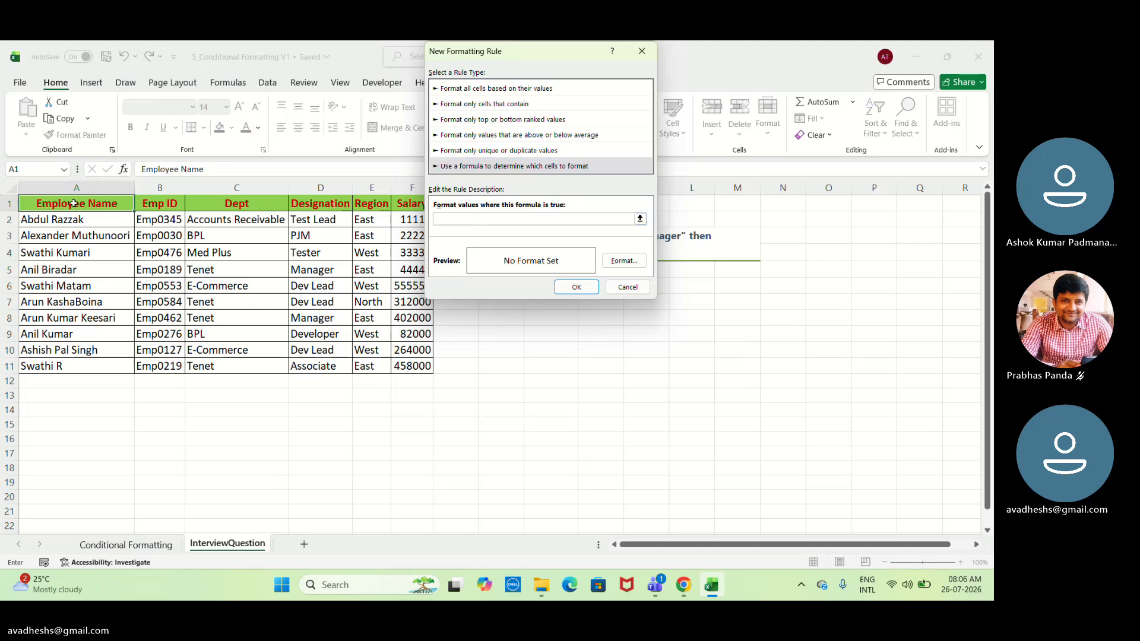
left_click_drag(74, 204, 420, 364)
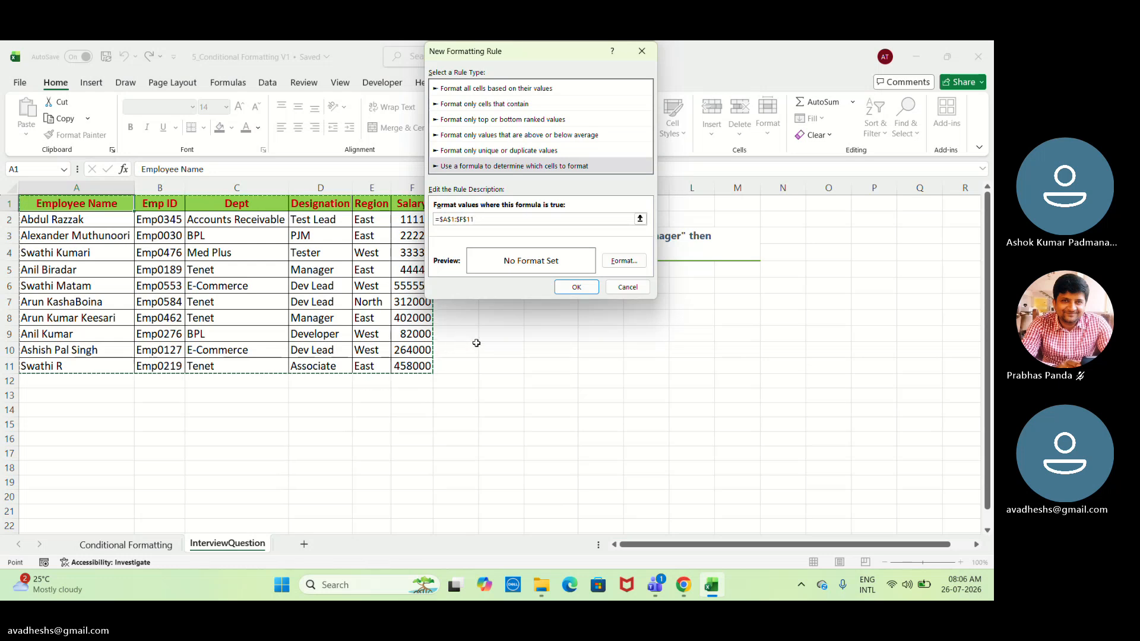
type("=")
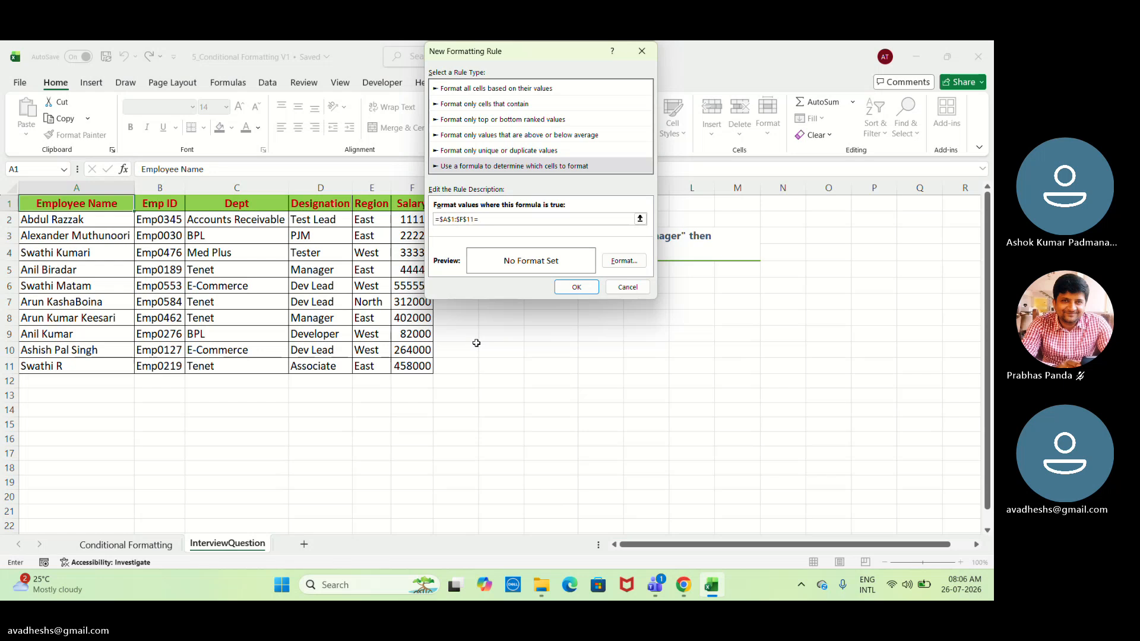
left_click(323, 319)
left_click(619, 263)
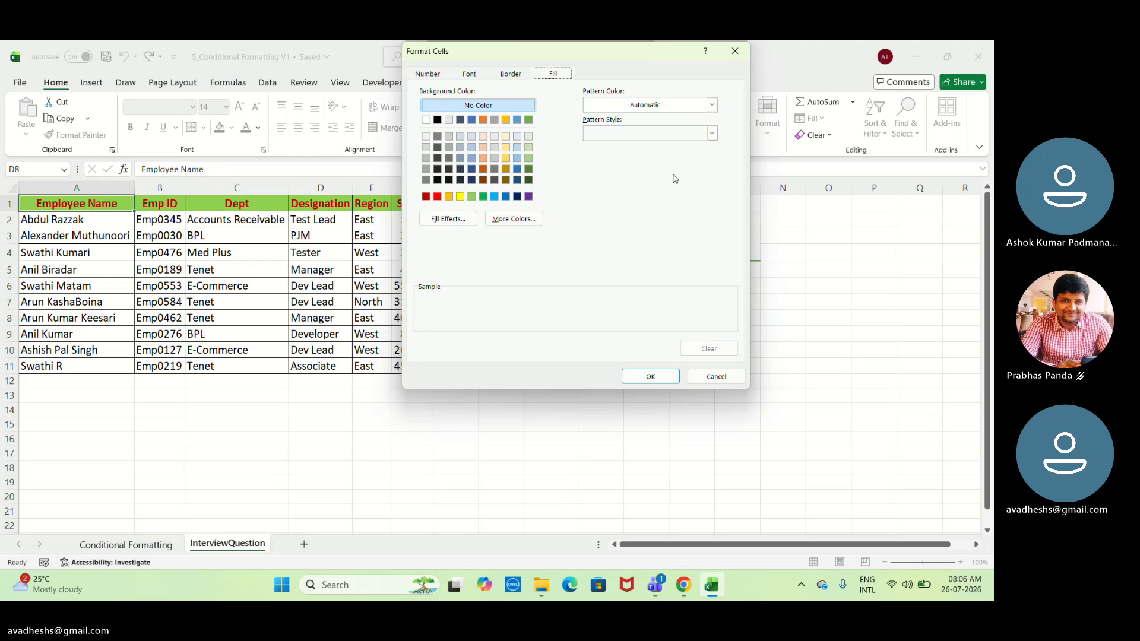
left_click(724, 378)
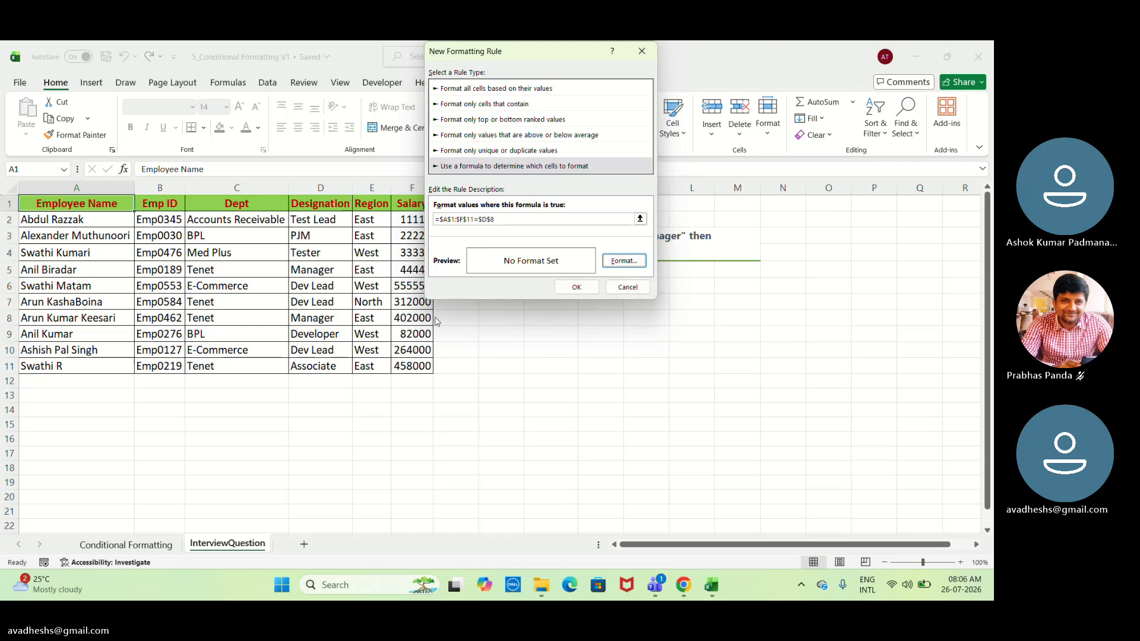
left_click(628, 287)
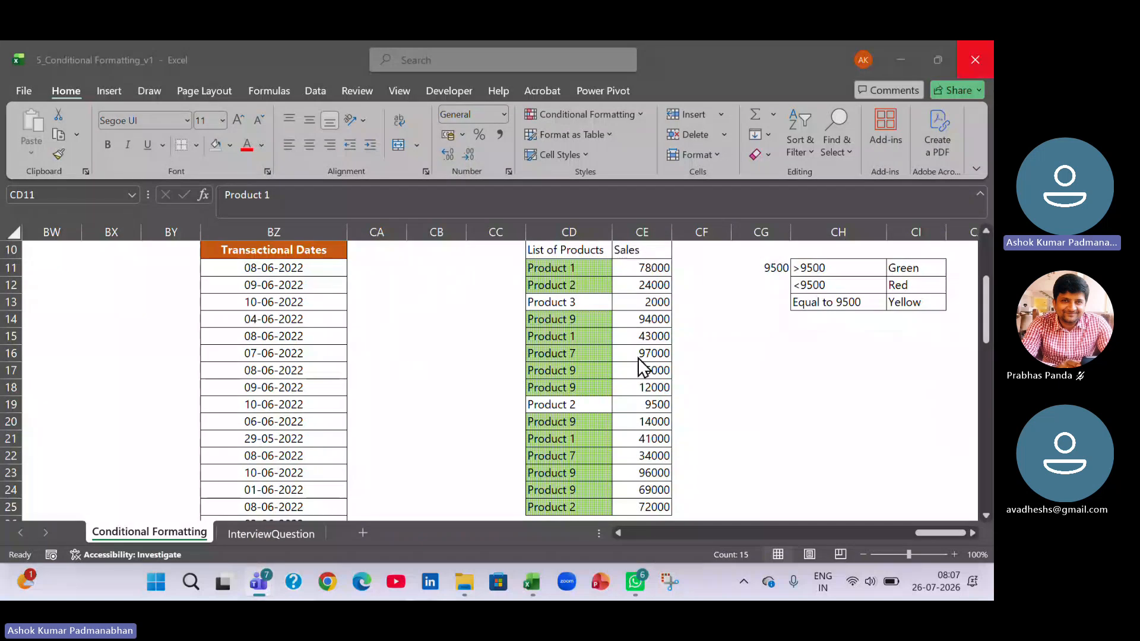
Switch to the InterviewQuestion sheet and select all employee records in A2:F11, without the header row.
left_click(244, 532)
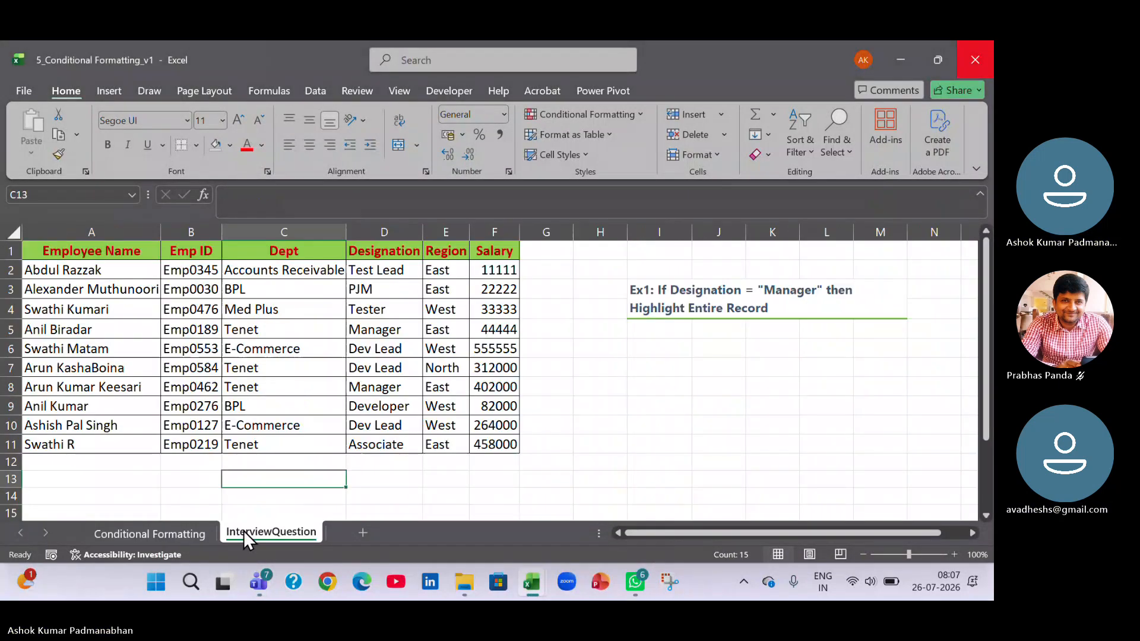
left_click(919, 257)
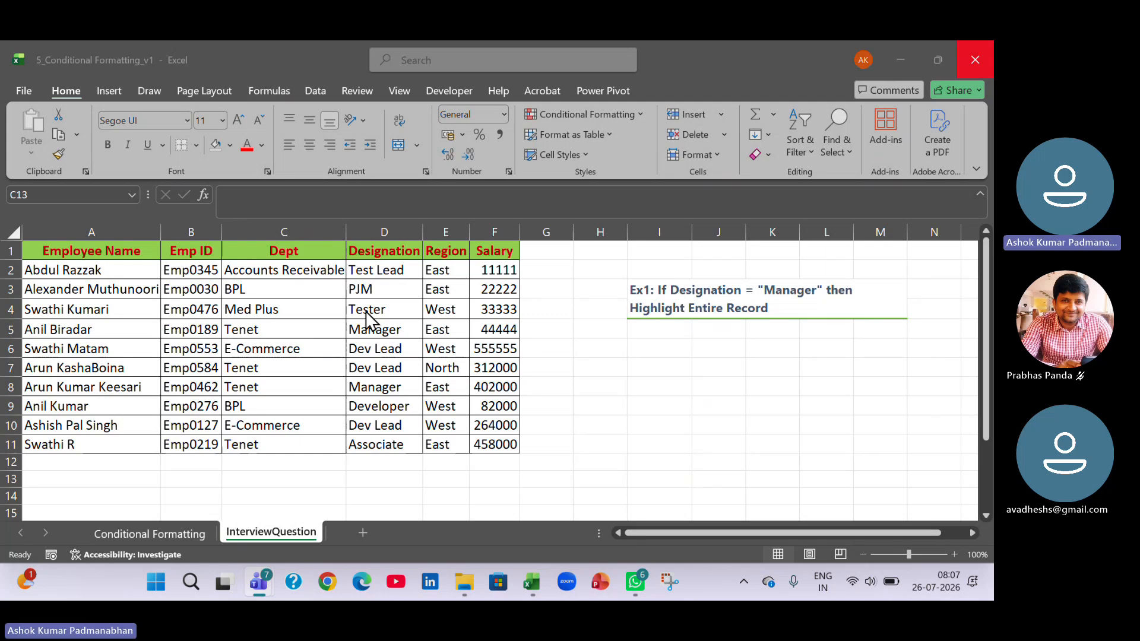
left_click(45, 264)
left_click_drag(45, 265, 488, 271)
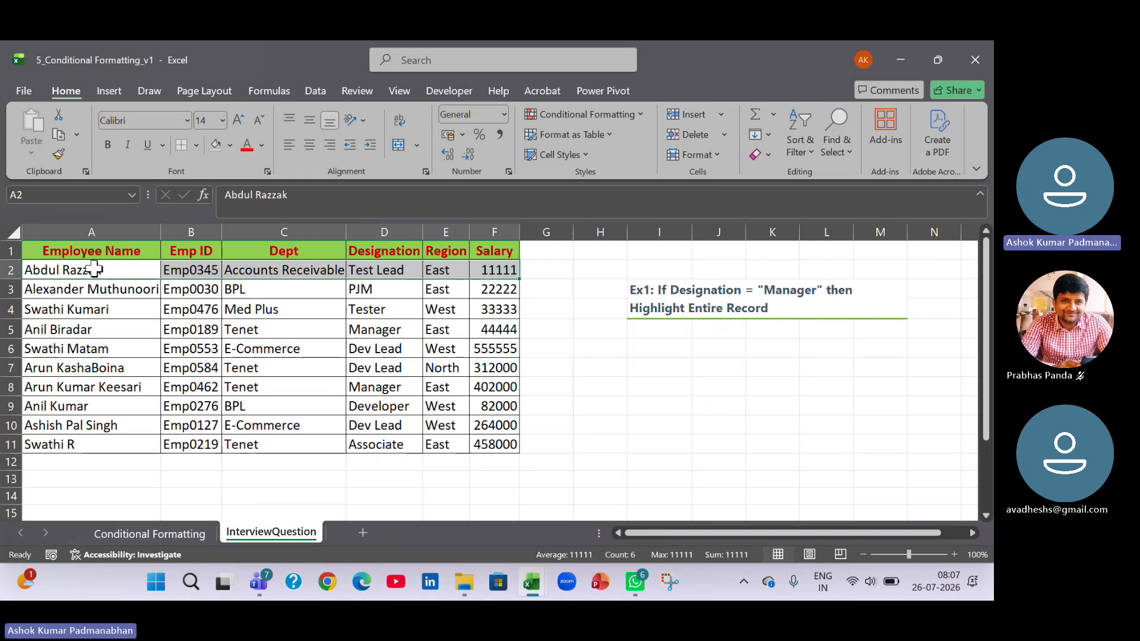
left_click_drag(123, 269, 490, 444)
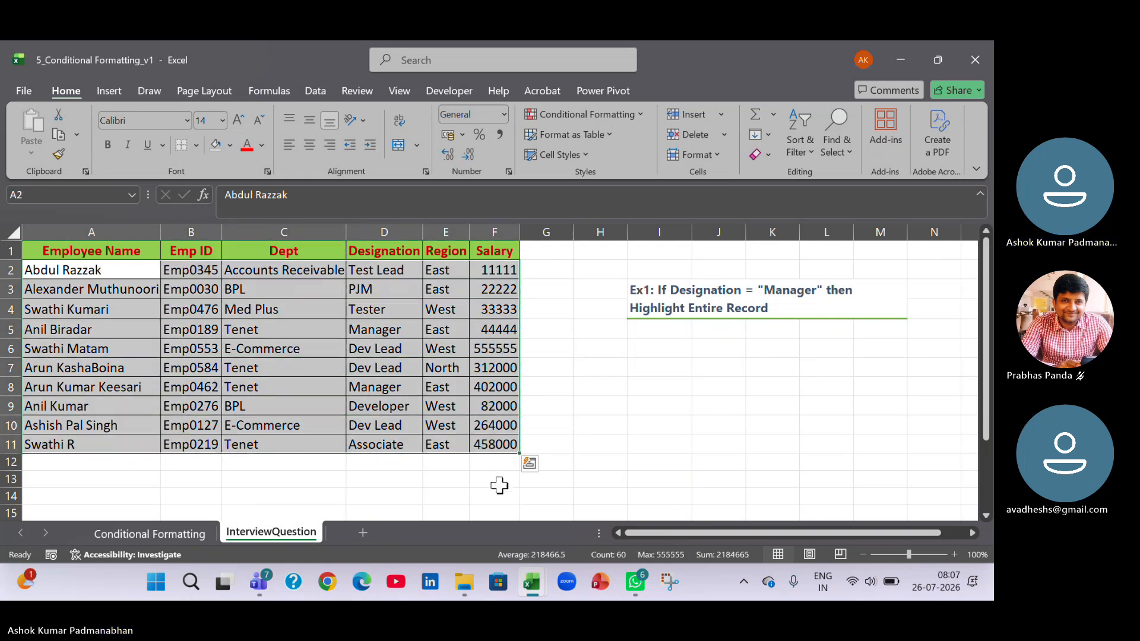
Start a new conditional formatting rule for A2:F11 that uses a formula, and move its dialog clear of the employee table.
left_click(637, 115)
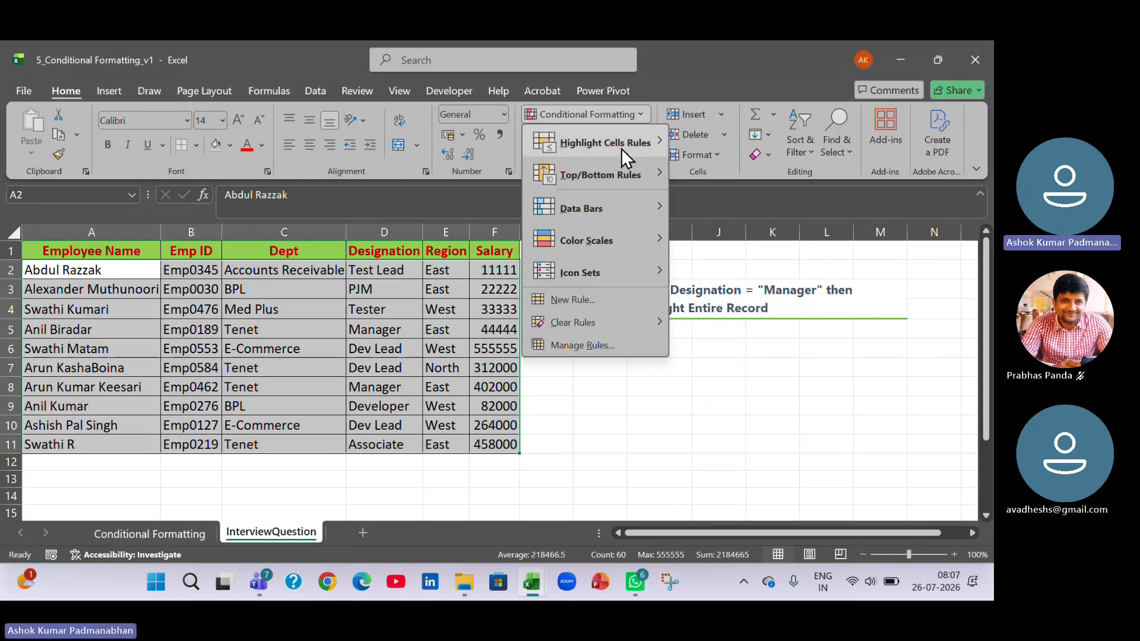
left_click(597, 301)
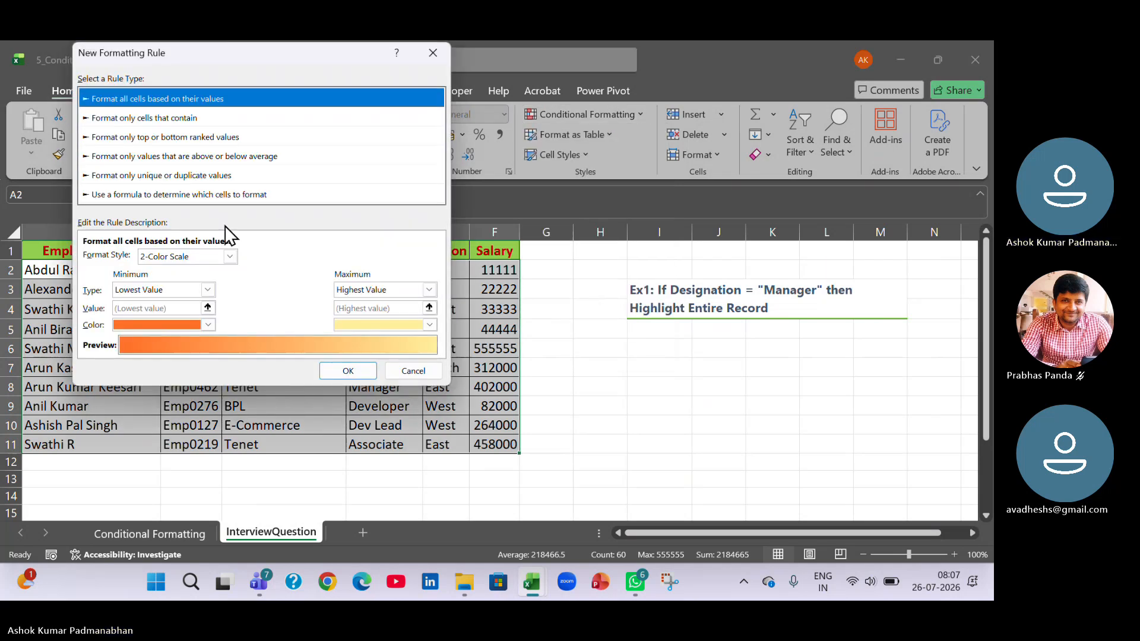
left_click(188, 197)
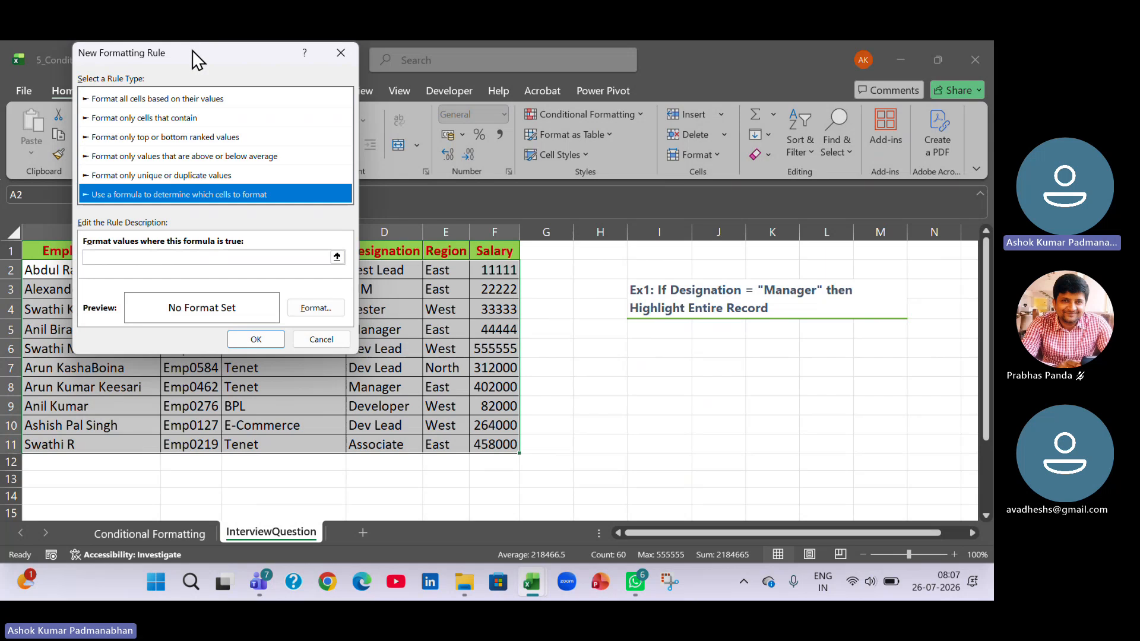
left_click_drag(191, 50, 685, 104)
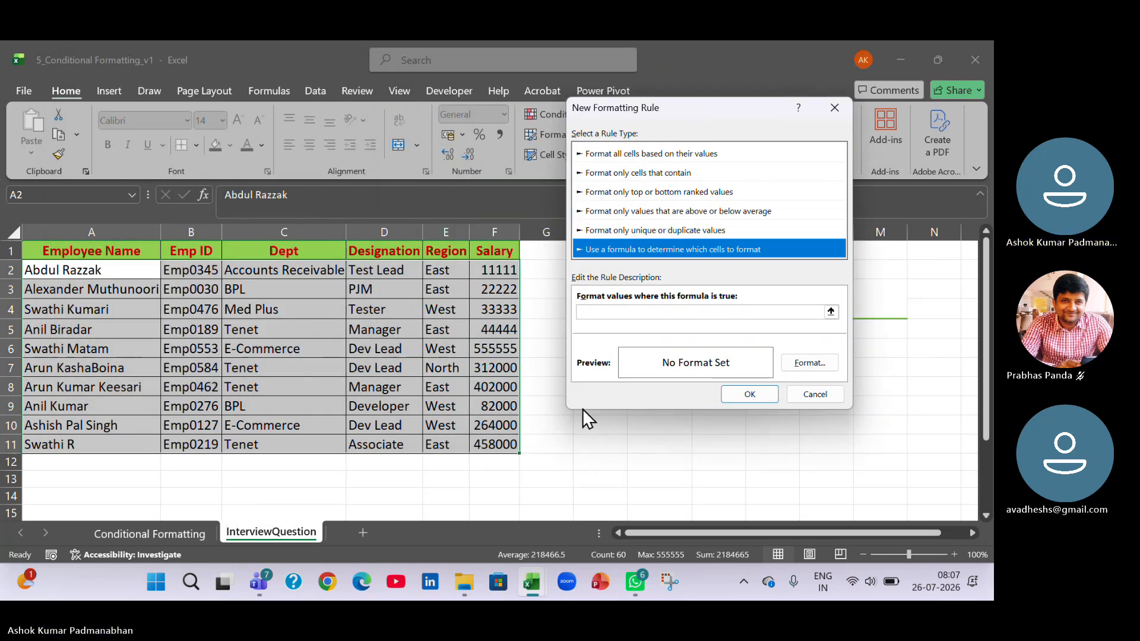
Enter the rule formula =$D2="Manager", locking only the Designation column and leaving the row relative.
left_click(624, 313)
left_click(624, 313)
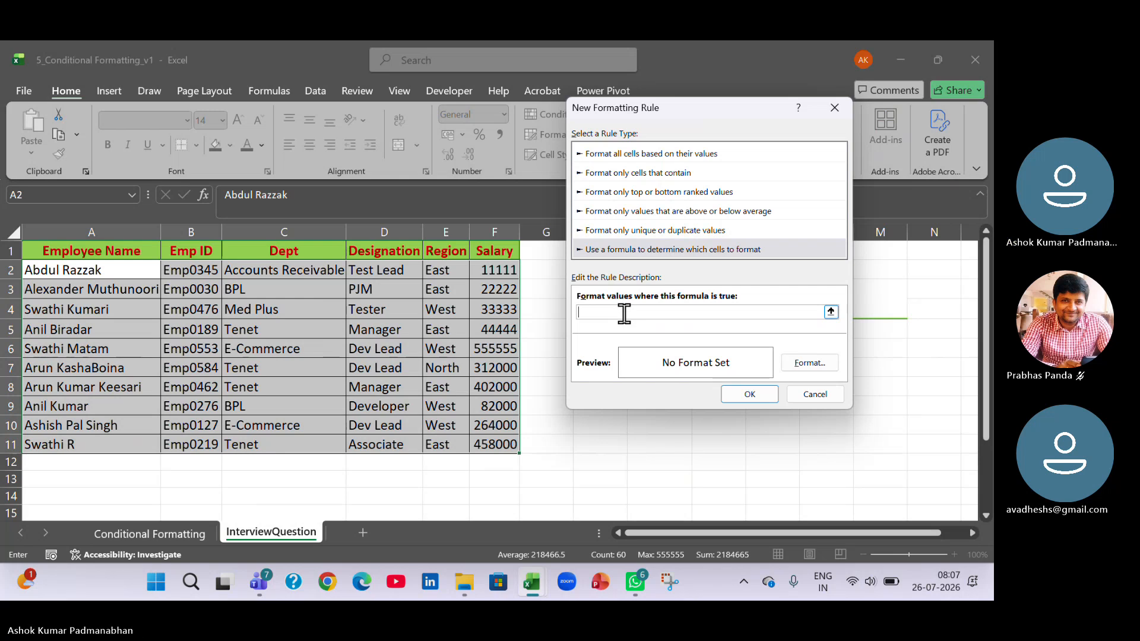
left_click(388, 274)
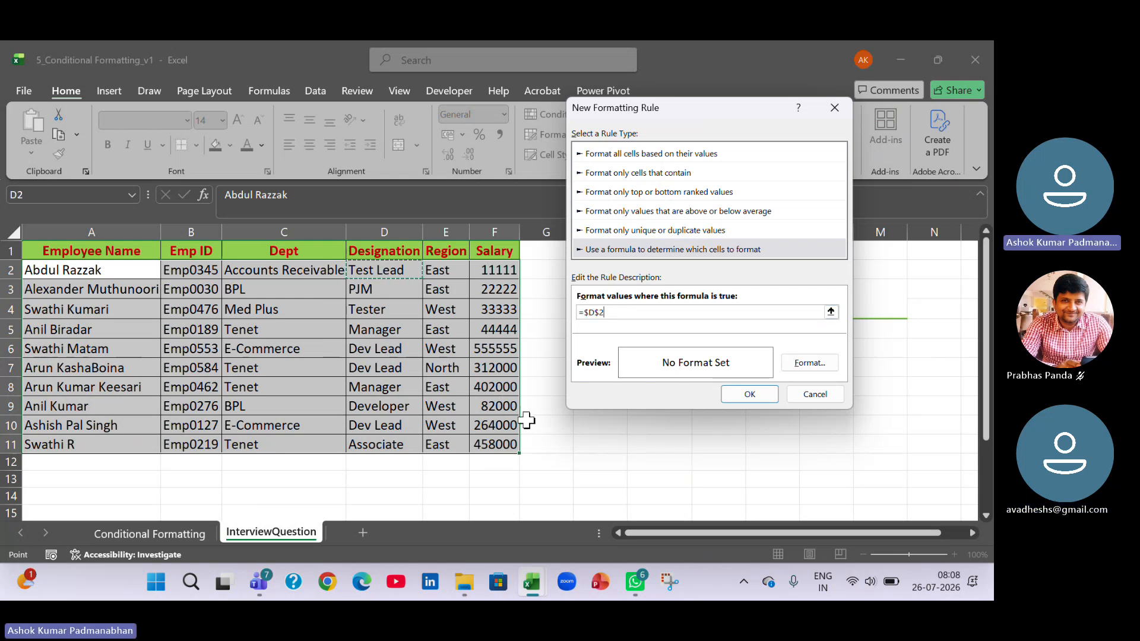
type("=\"Manag")
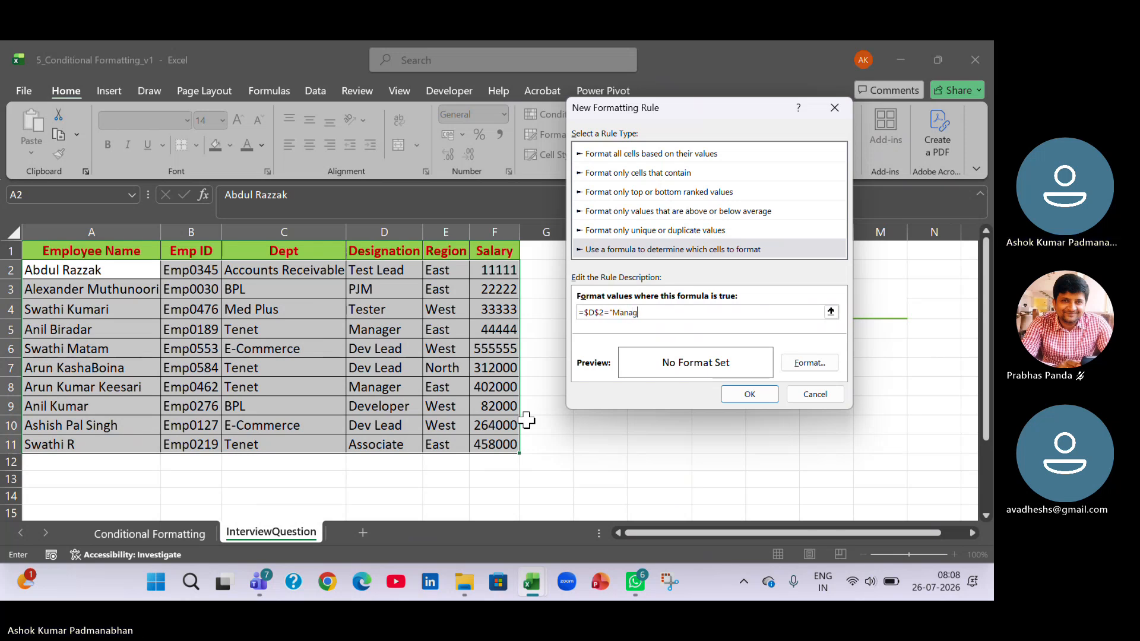
type("er\"")
left_click(599, 309)
key("BackSpace")
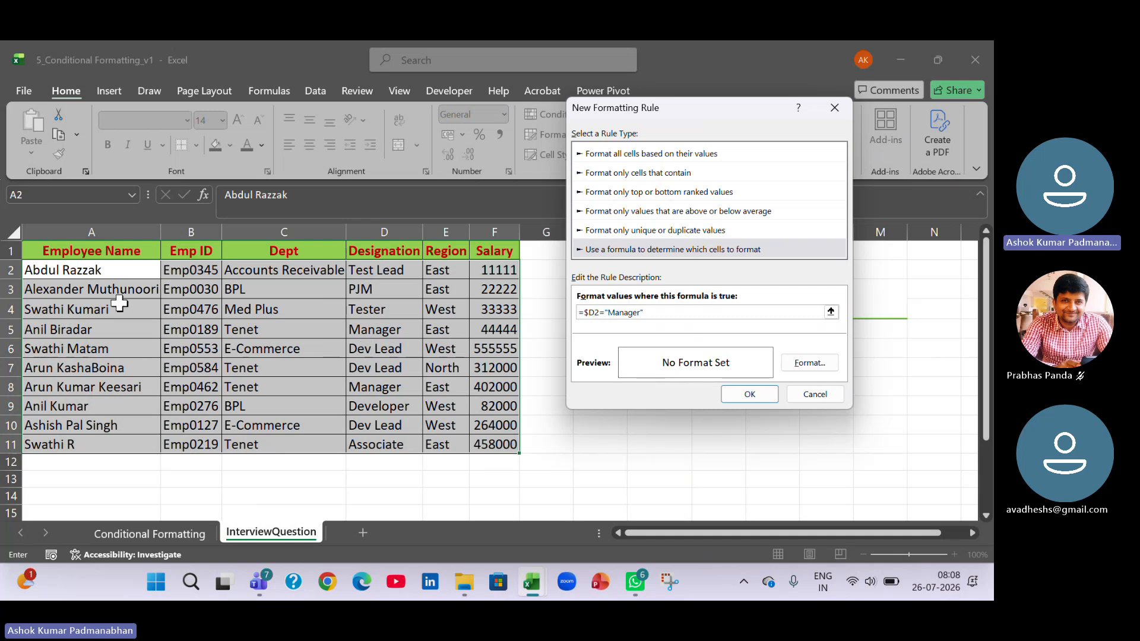
Give the rule a bright light blue background fill and create it for the selected employee records.
left_click(821, 367)
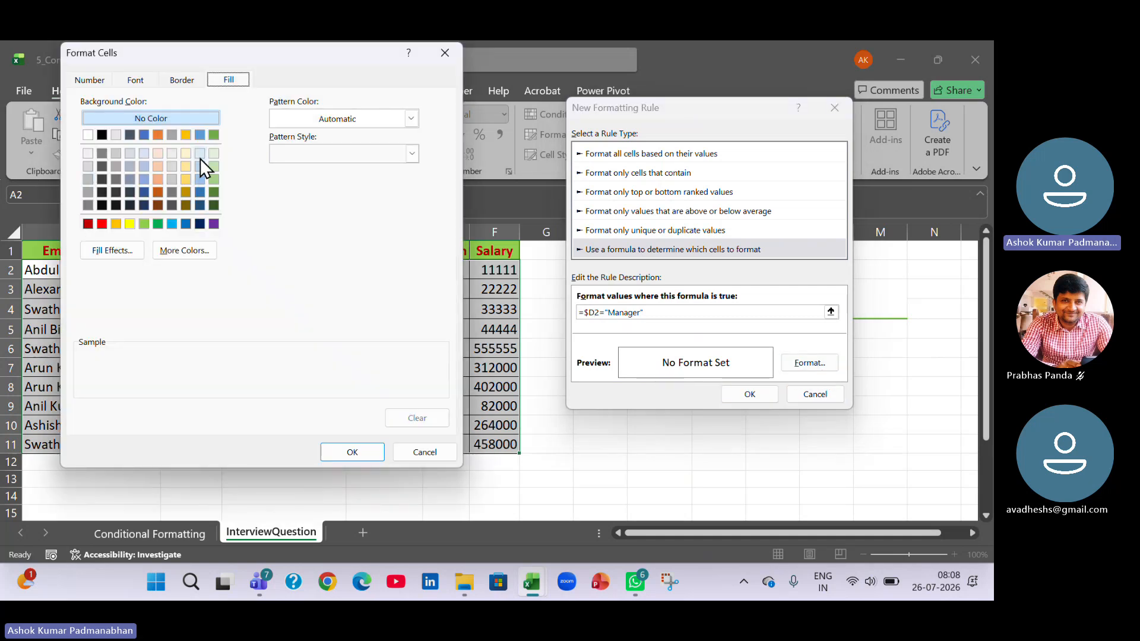
left_click(171, 224)
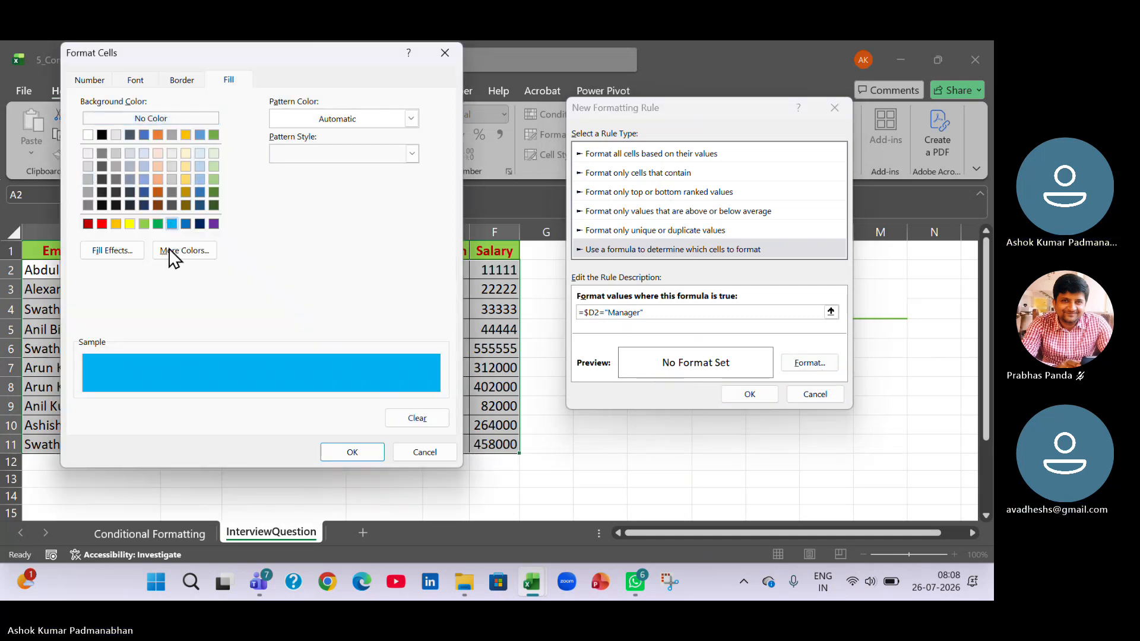
left_click(333, 451)
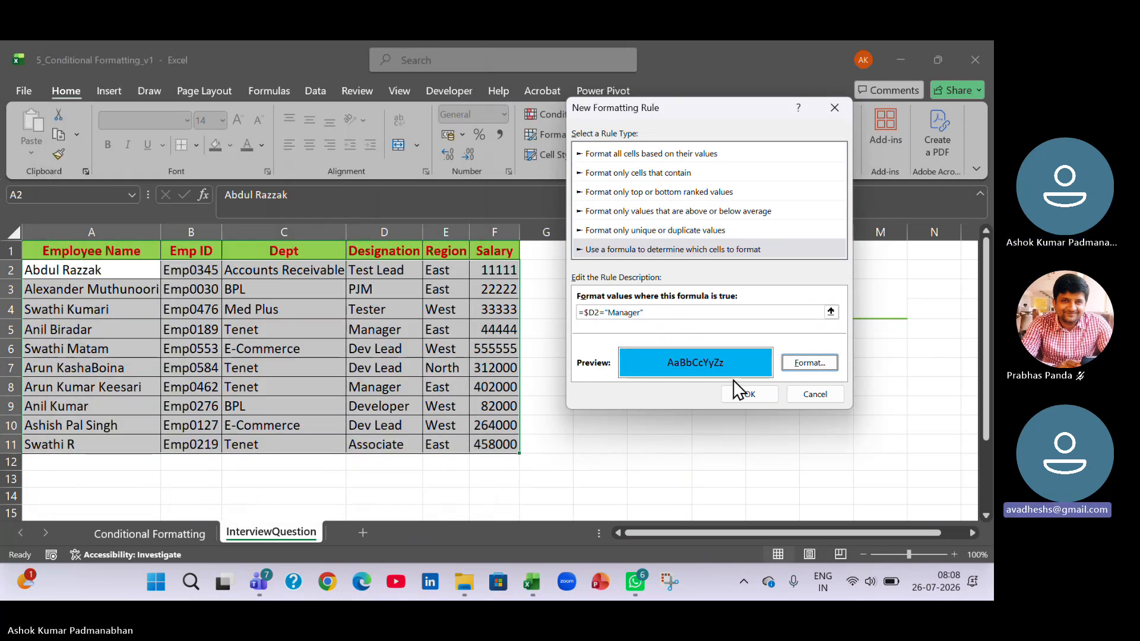
left_click(765, 395)
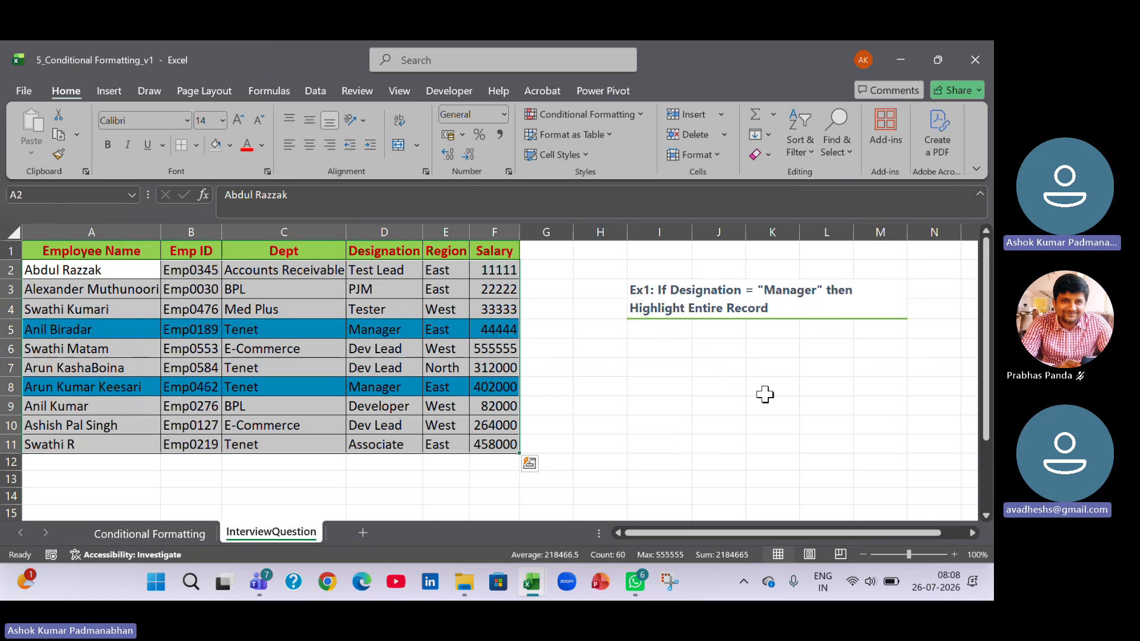
left_click(712, 428)
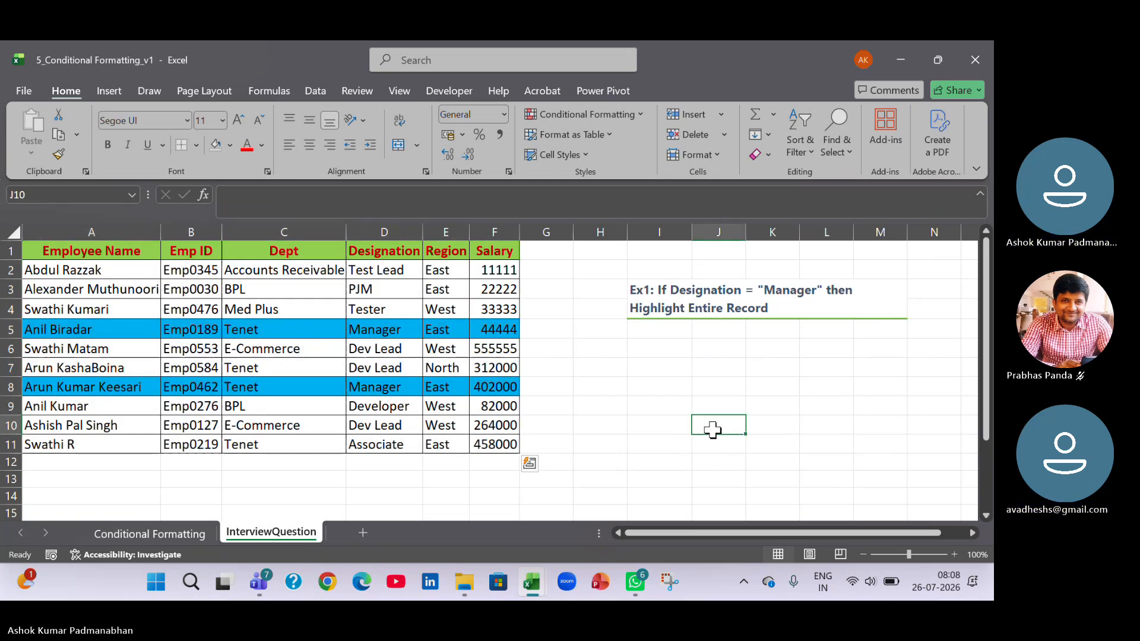
Change the designation in D3 to Manager to test the highlighting rule.
left_click(368, 286)
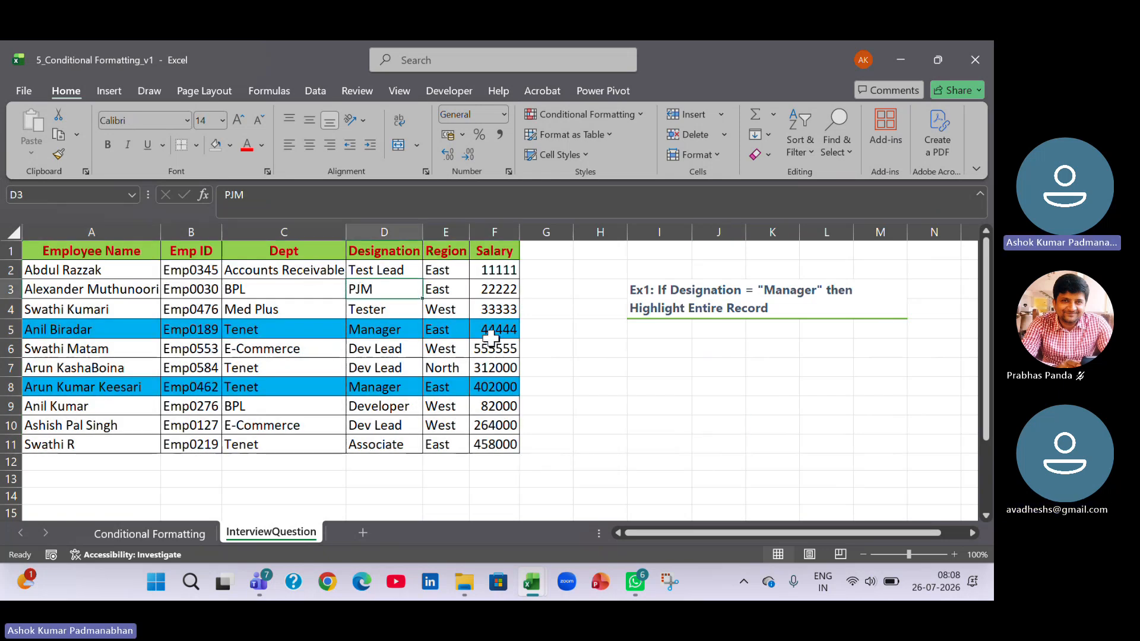
type("Manager")
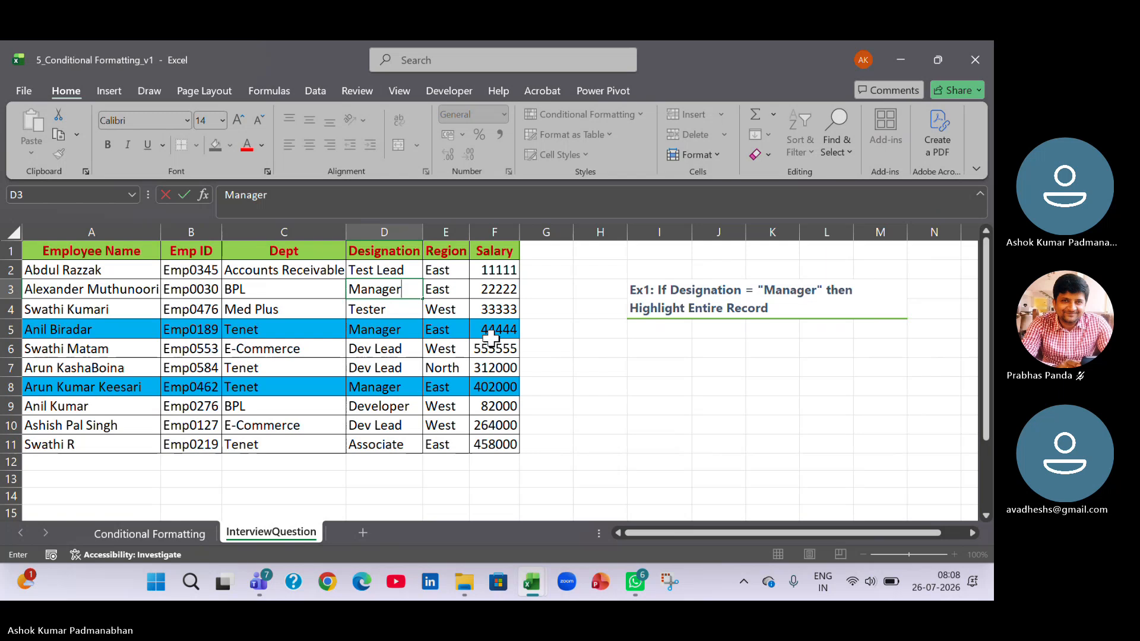
key("Return")
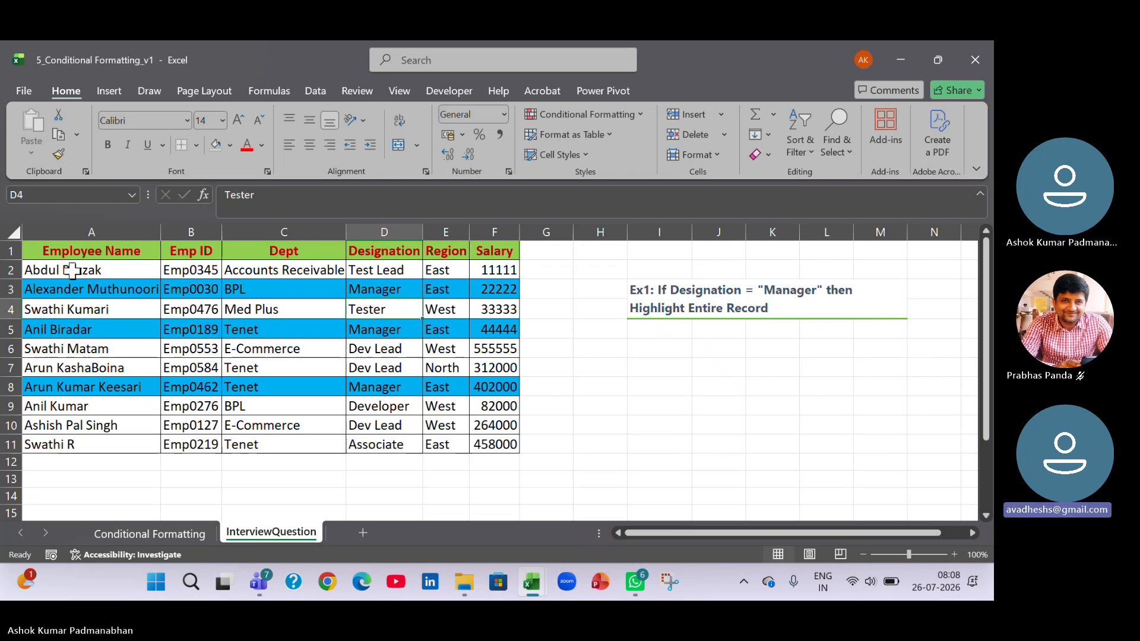
Open the Conditional Formatting Rules Manager for the employee records in A2:F11.
left_click_drag(65, 272, 512, 444)
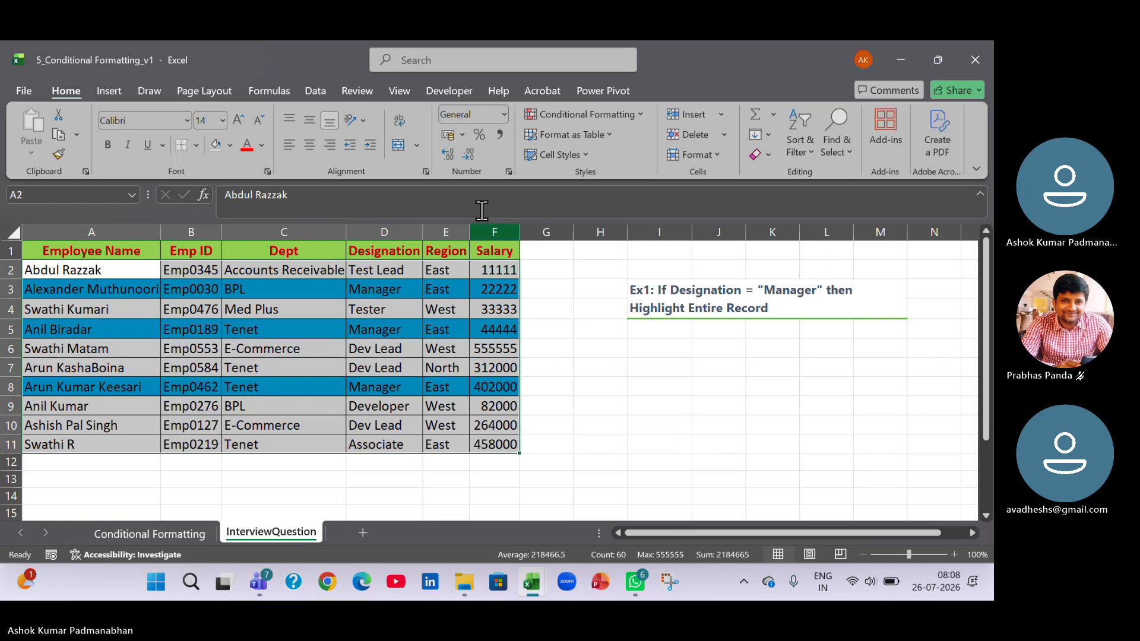
left_click(643, 119)
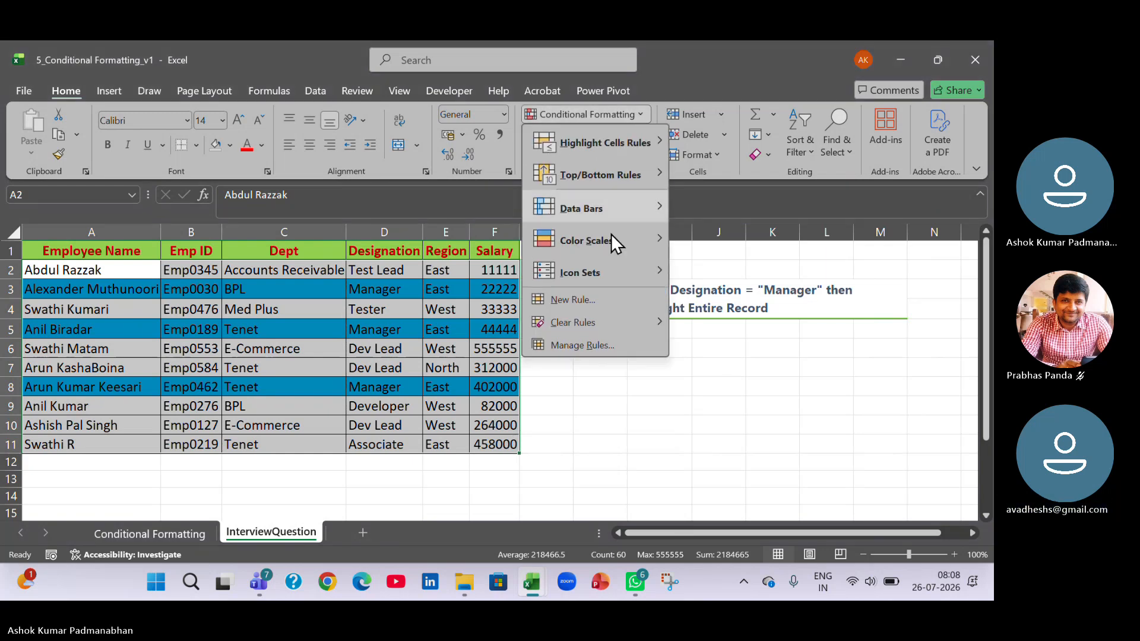
left_click(574, 343)
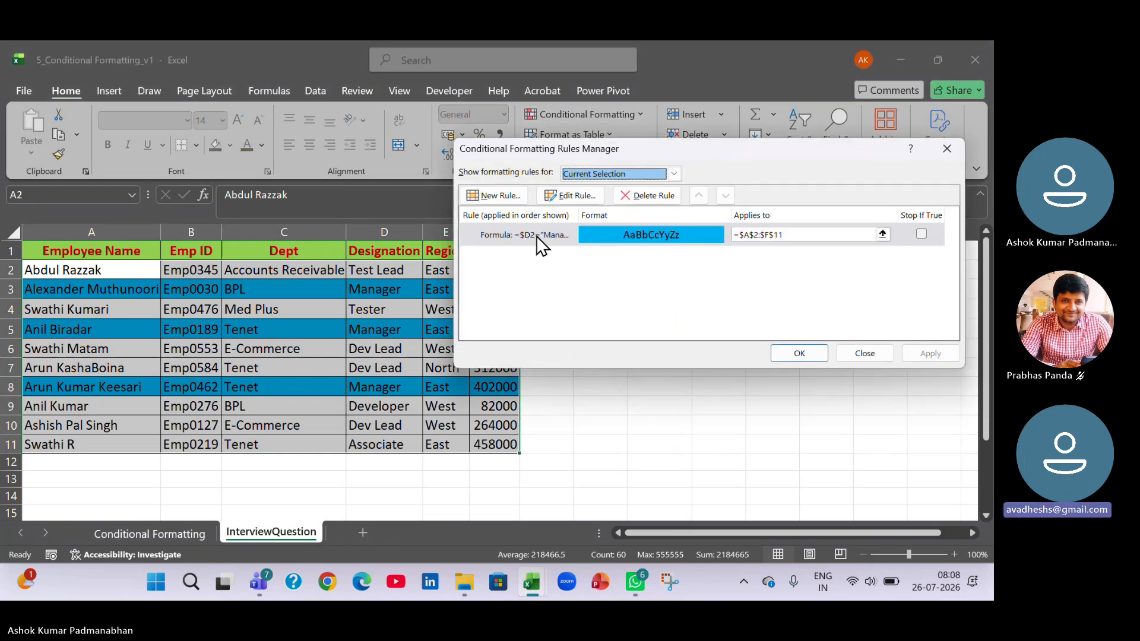
Examine the definition of the =$D2="Manager" rule, then accept it as is and exit the rules manager.
left_click(536, 234)
left_click(564, 198)
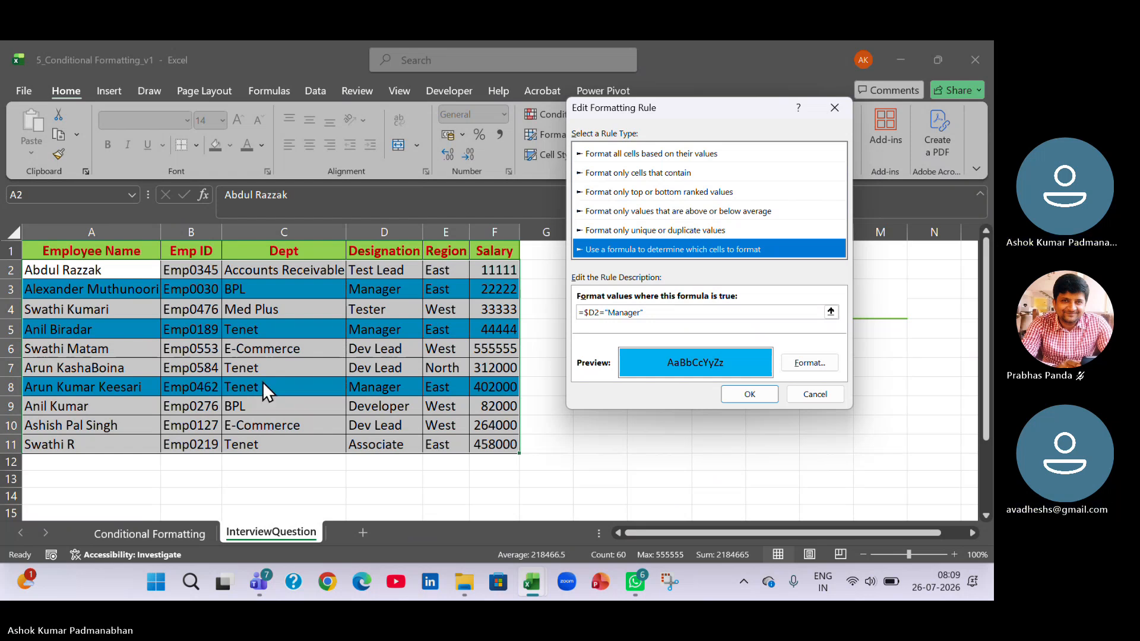
left_click(766, 396)
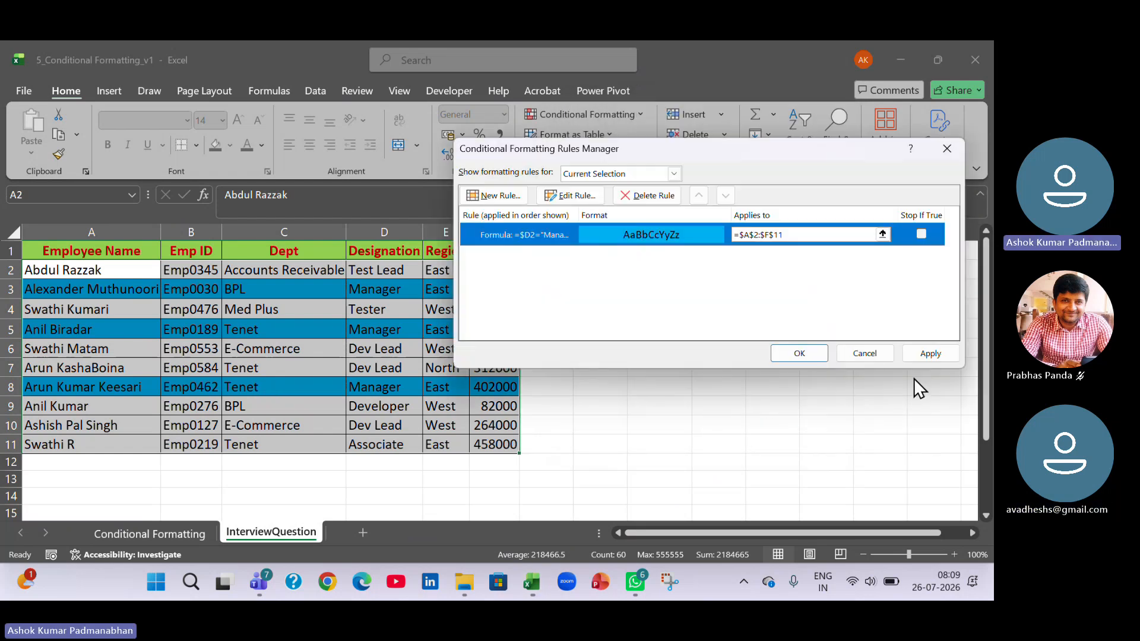
left_click(935, 354)
left_click(822, 355)
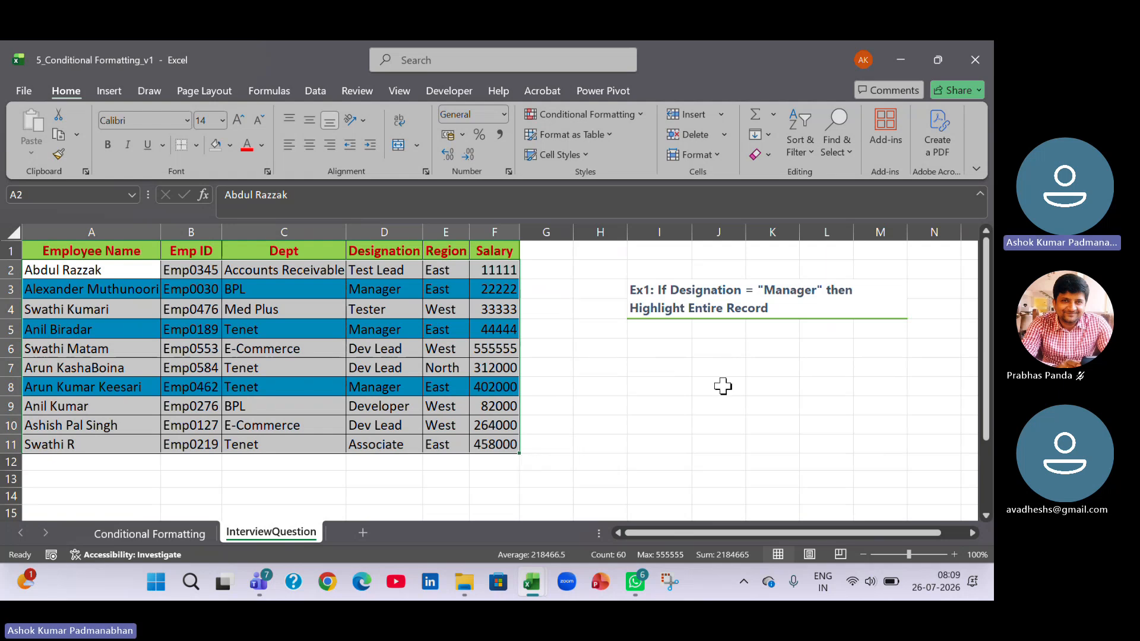
left_click(680, 419)
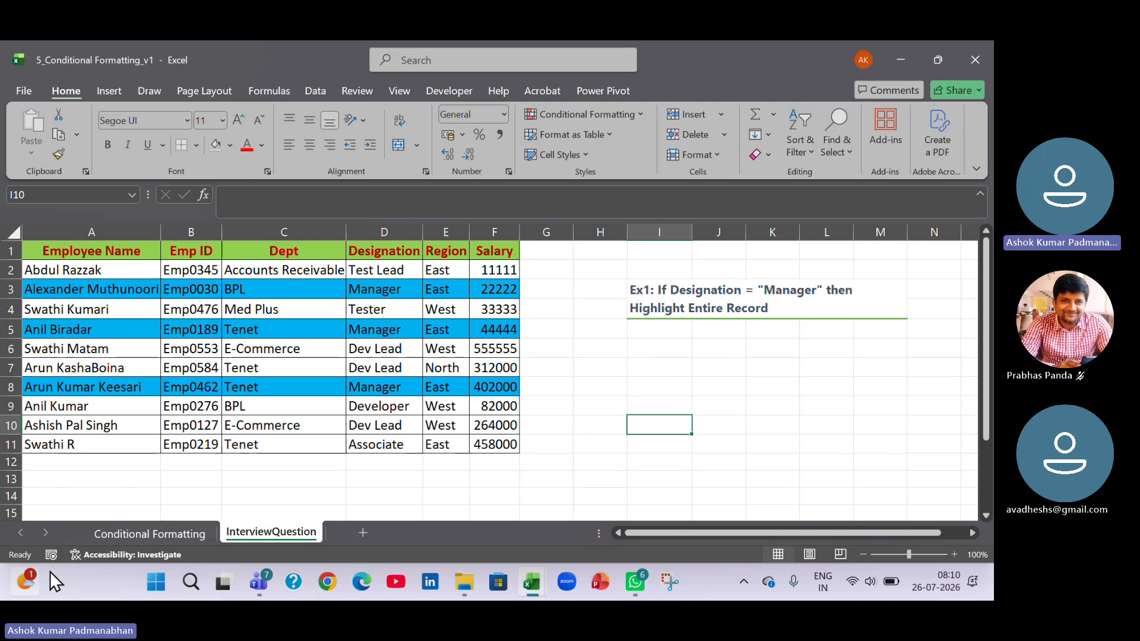
Return to the Conditional Formatting sheet and review its introduction, the Ex1 and Ex2 exercises, and the even-numbers example.
left_click(113, 532)
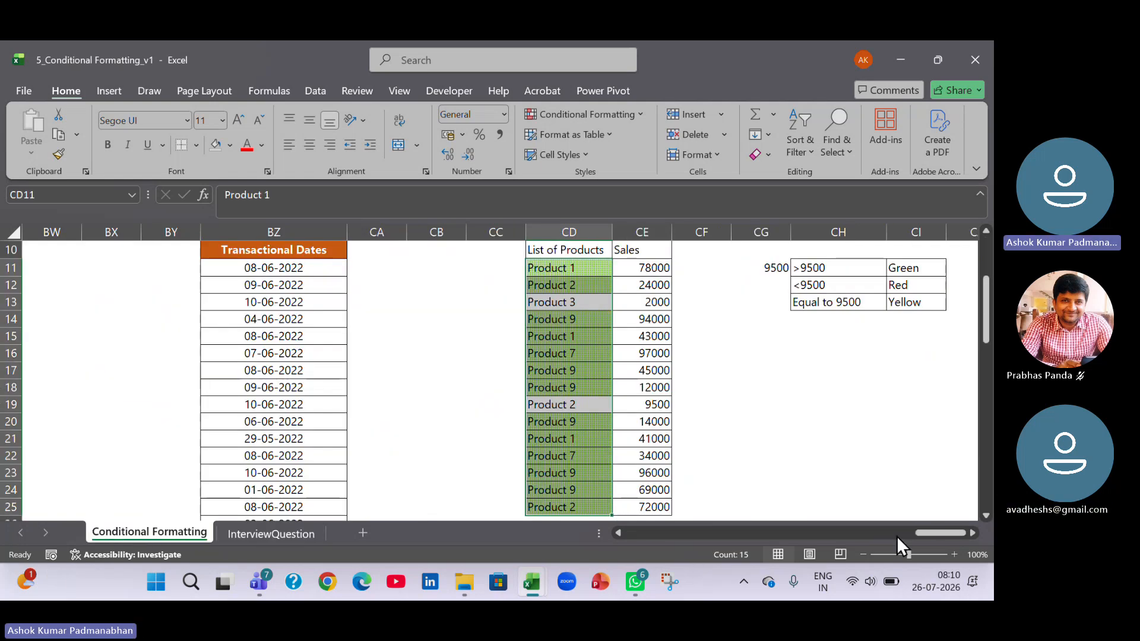
left_click_drag(929, 531, 612, 535)
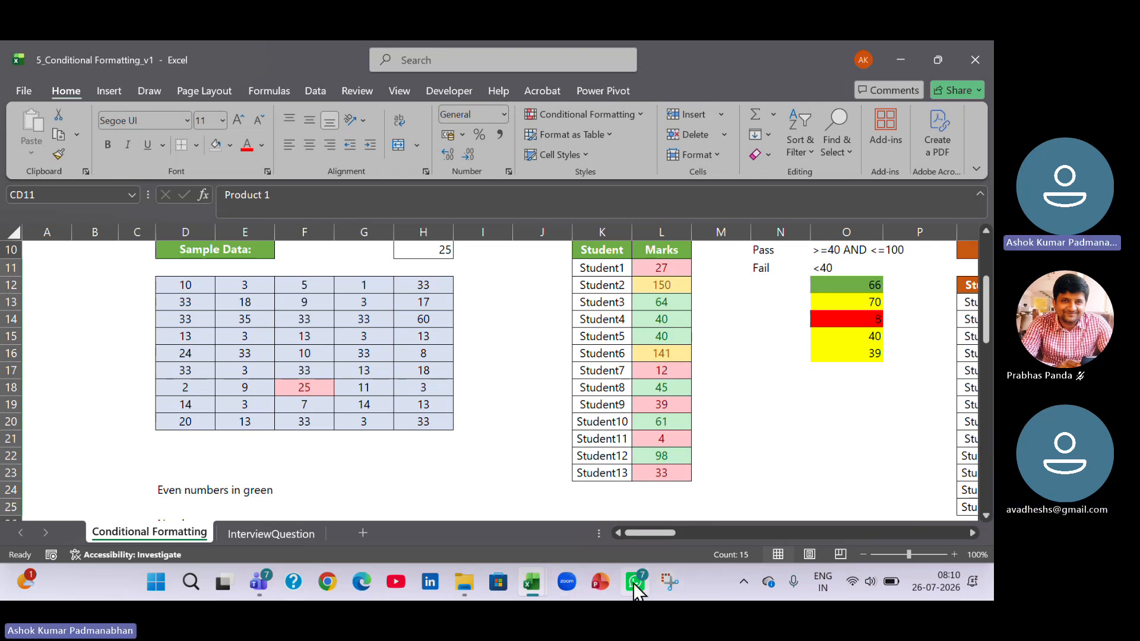
mouse_move(633, 582)
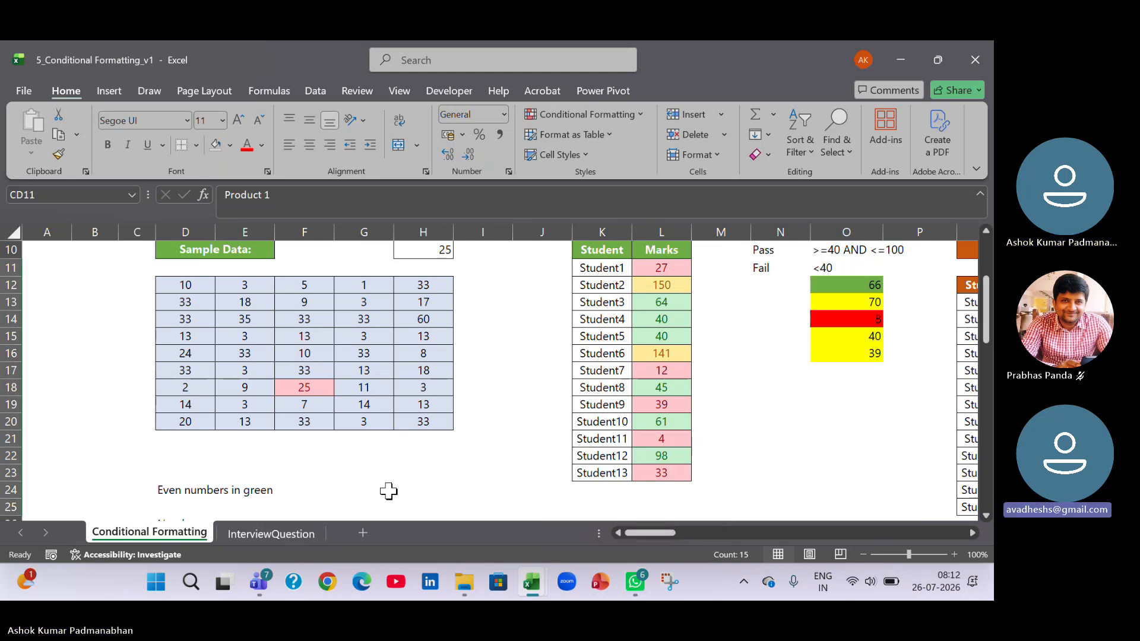
left_click(430, 470)
scroll(430, 470, "up", 3)
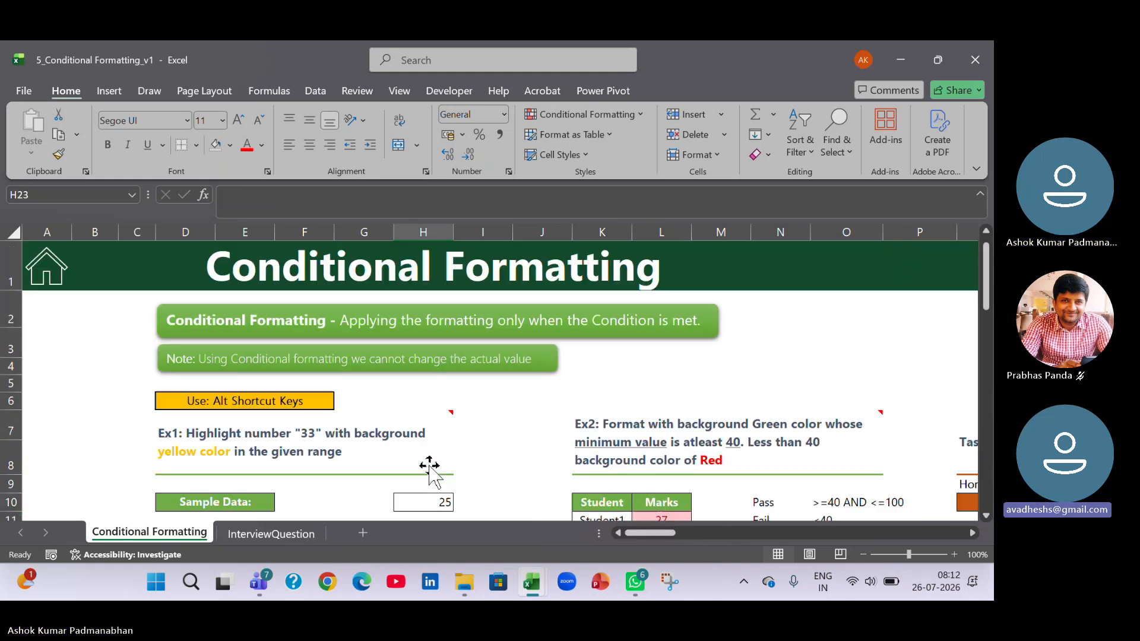
mouse_move(430, 470)
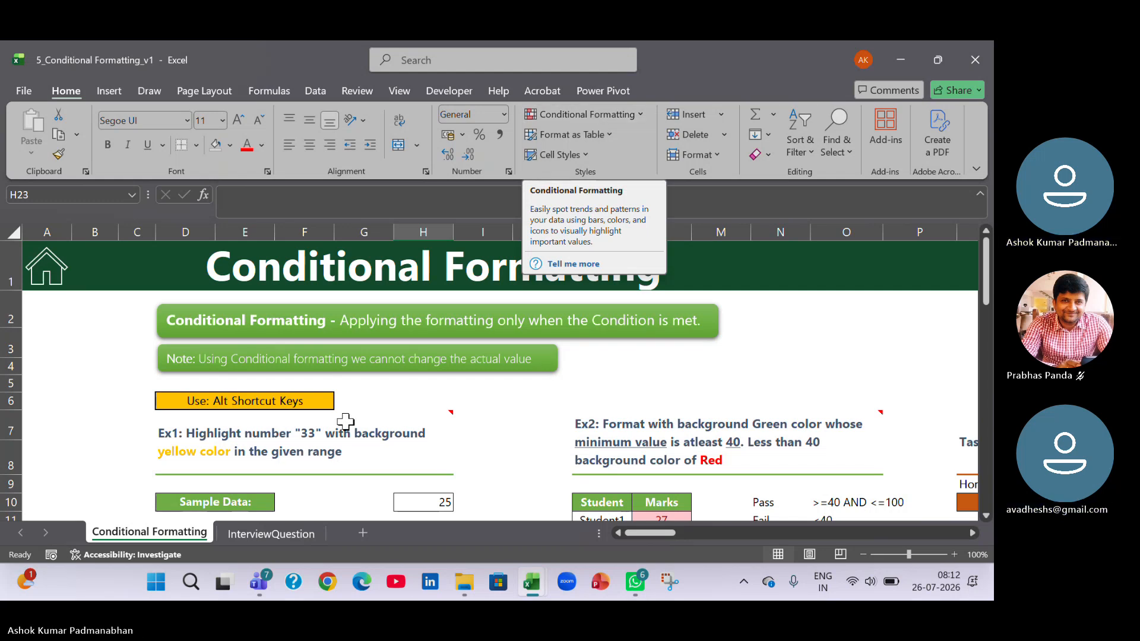
left_click(518, 420)
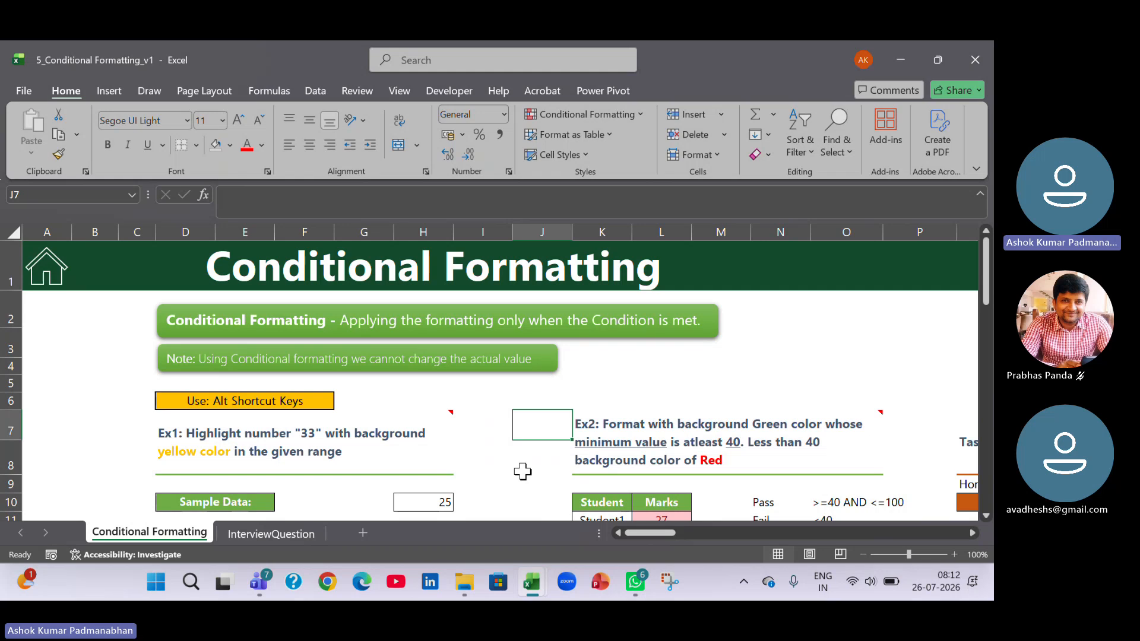
scroll(523, 471, "down", 1)
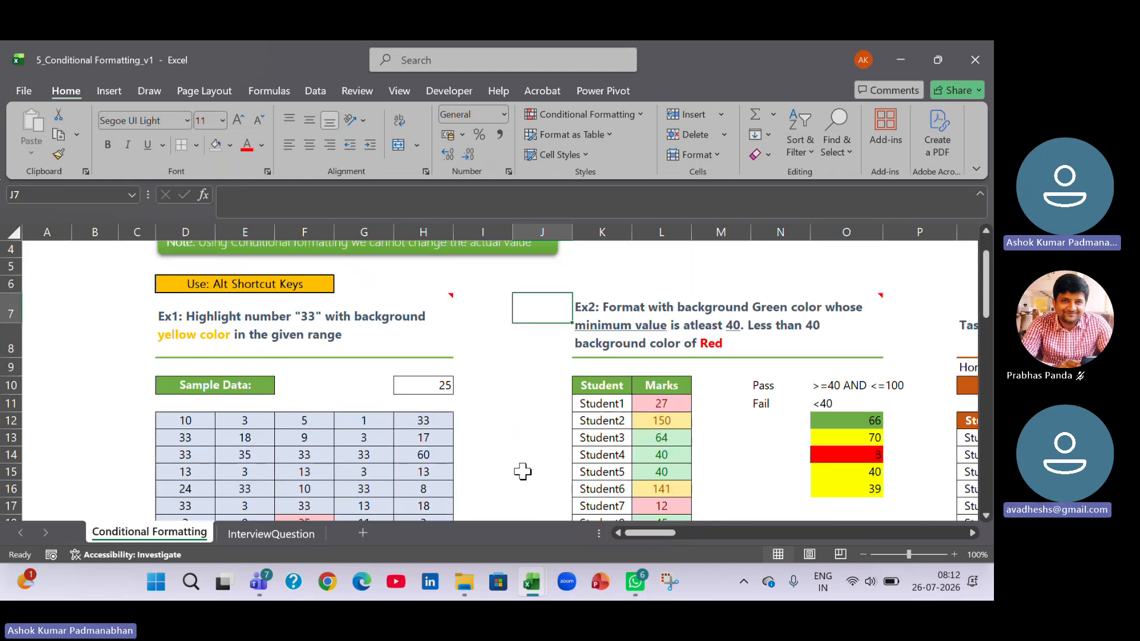
scroll(522, 471, "down", 2)
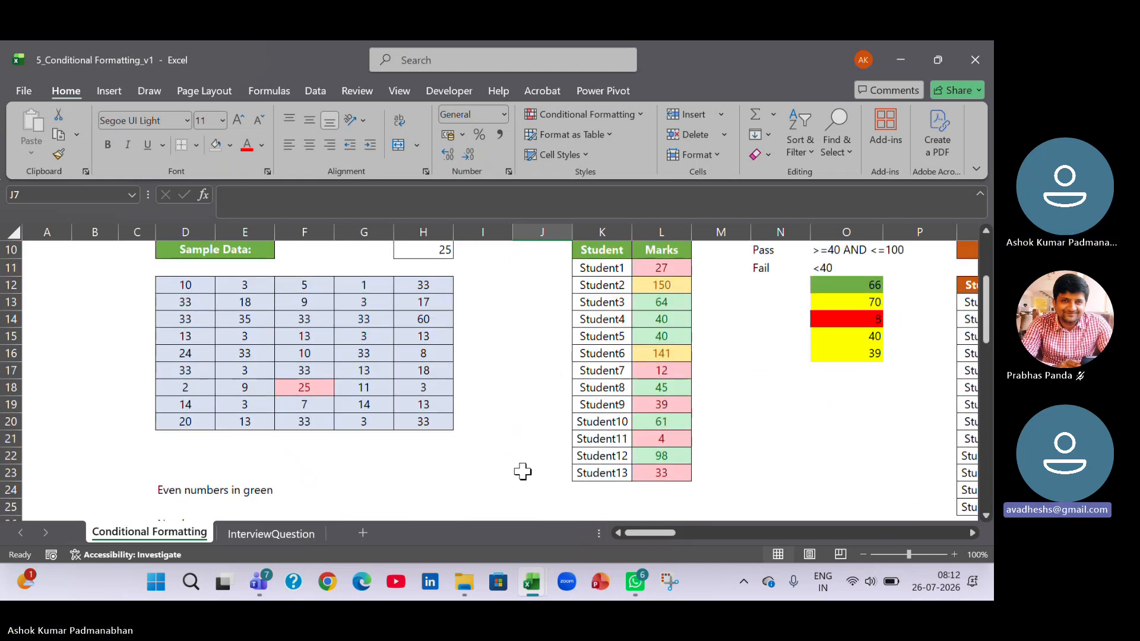
scroll(523, 471, "down", 2)
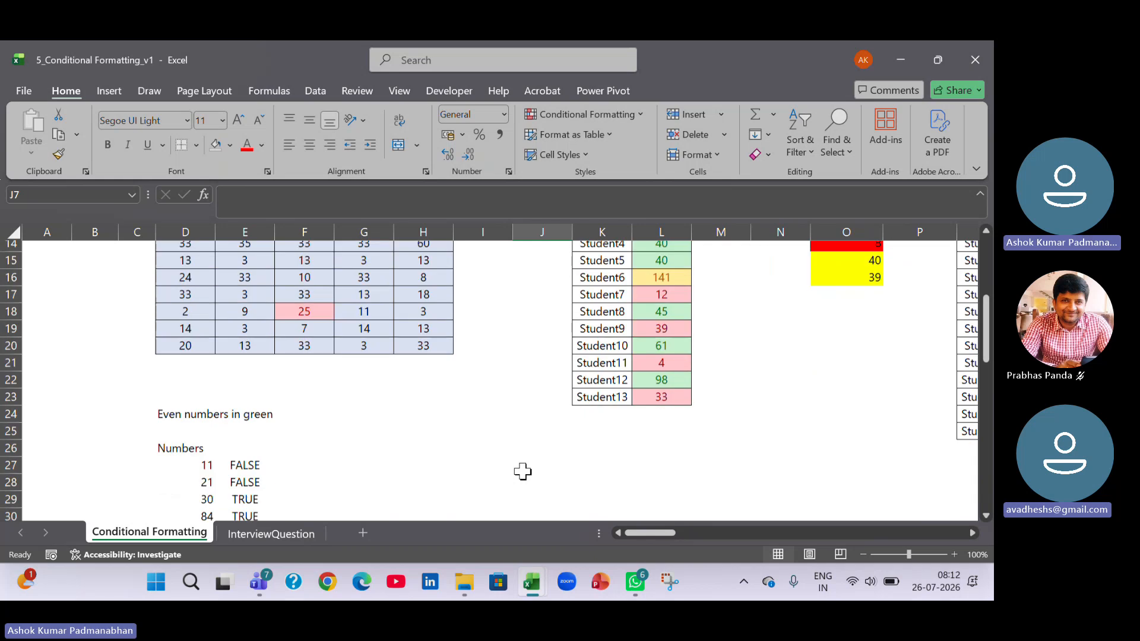
scroll(523, 471, "up", 3)
scroll(522, 471, "up", 1)
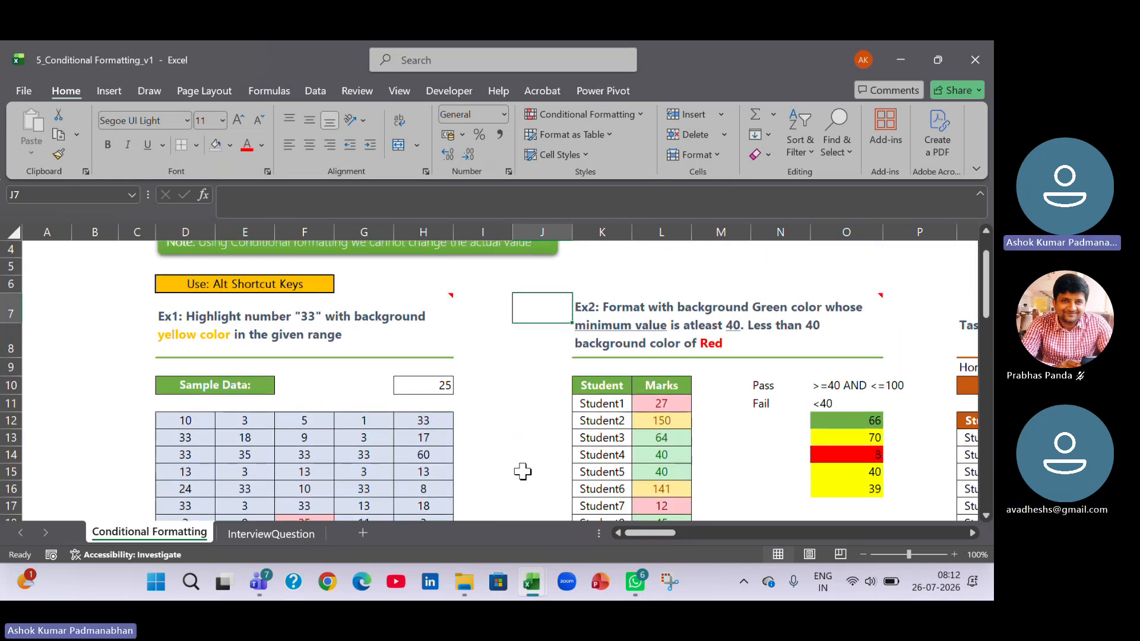